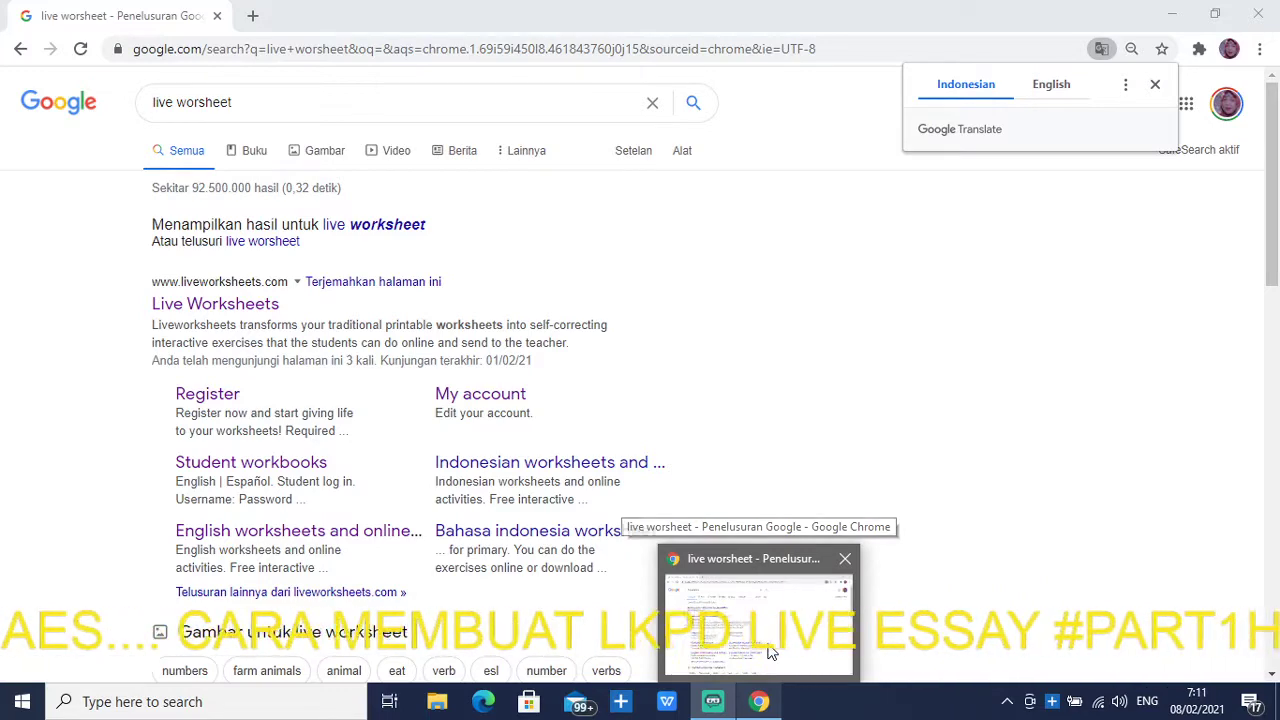
Return to the search results and open the Liveworksheets registration page
left_click(712, 701)
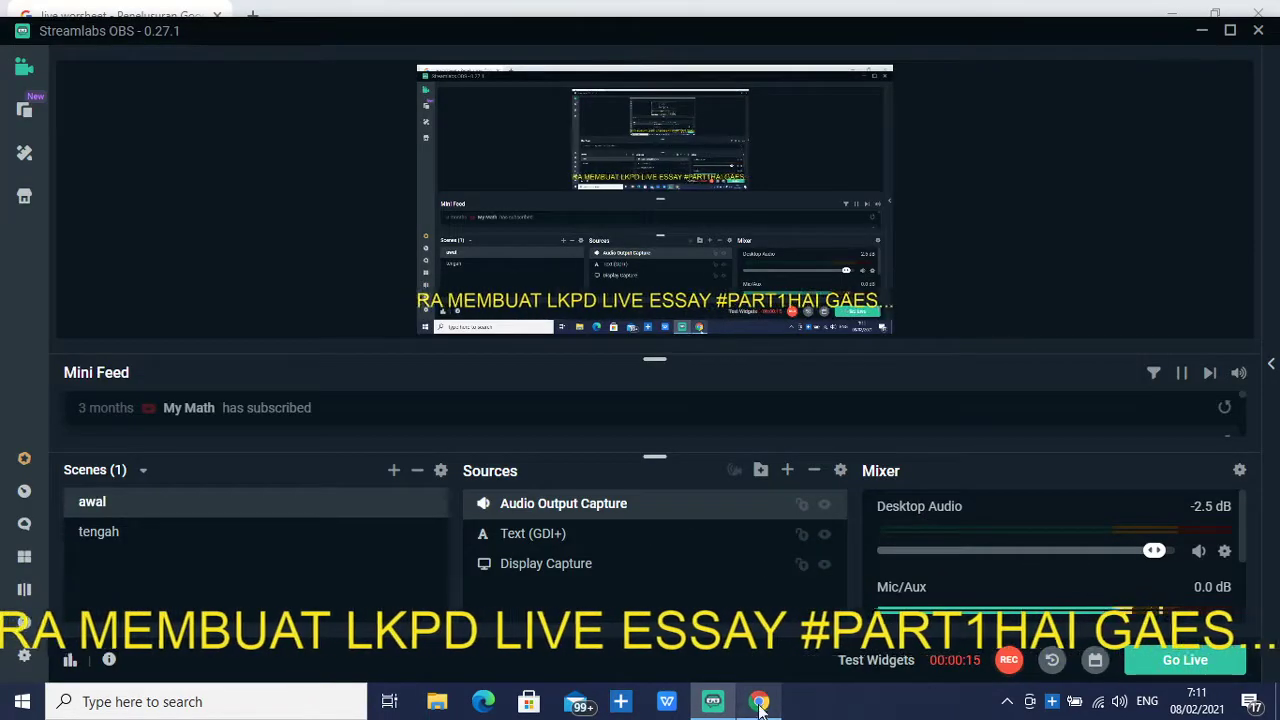
mouse_move(759, 700)
left_click(763, 673)
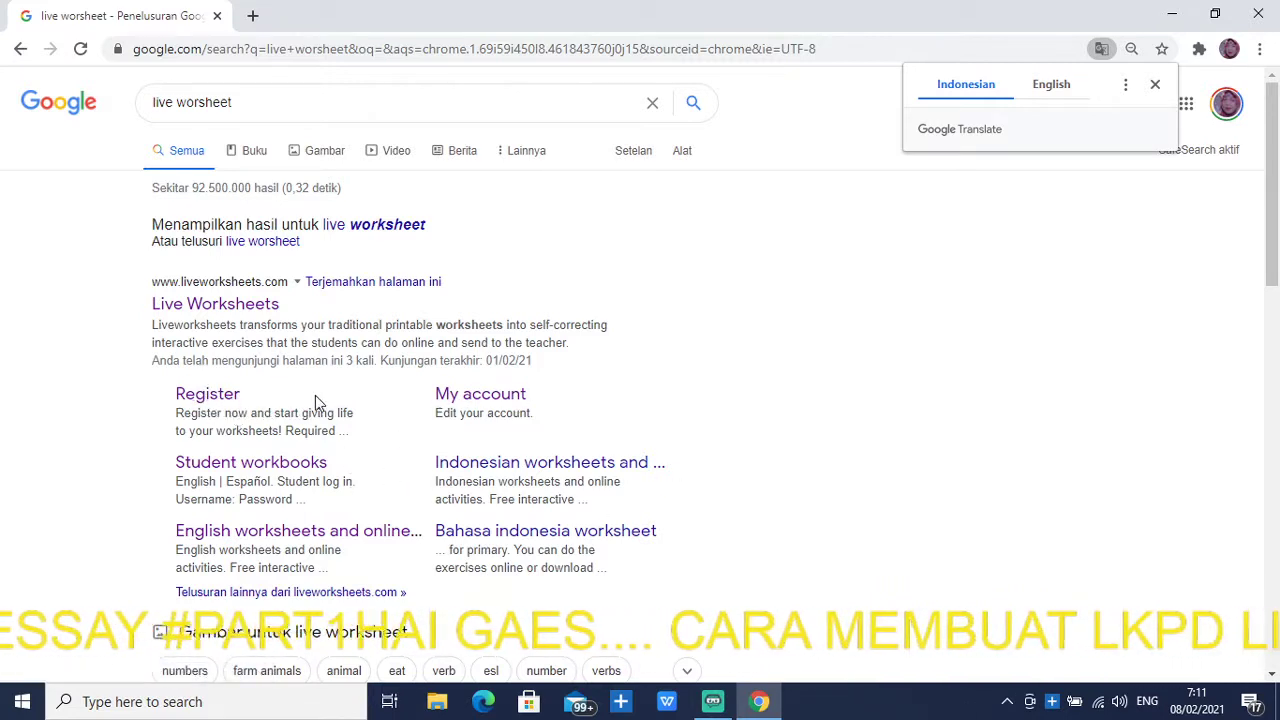
left_click(213, 397)
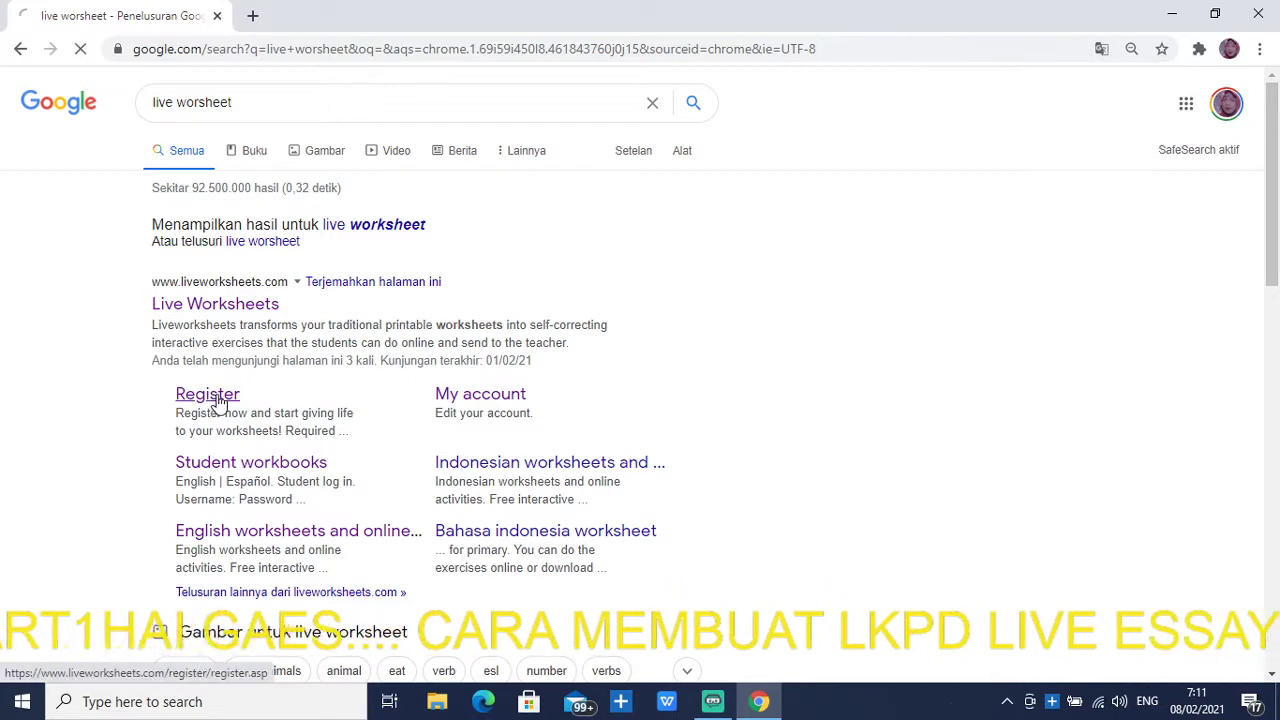
left_click(214, 400)
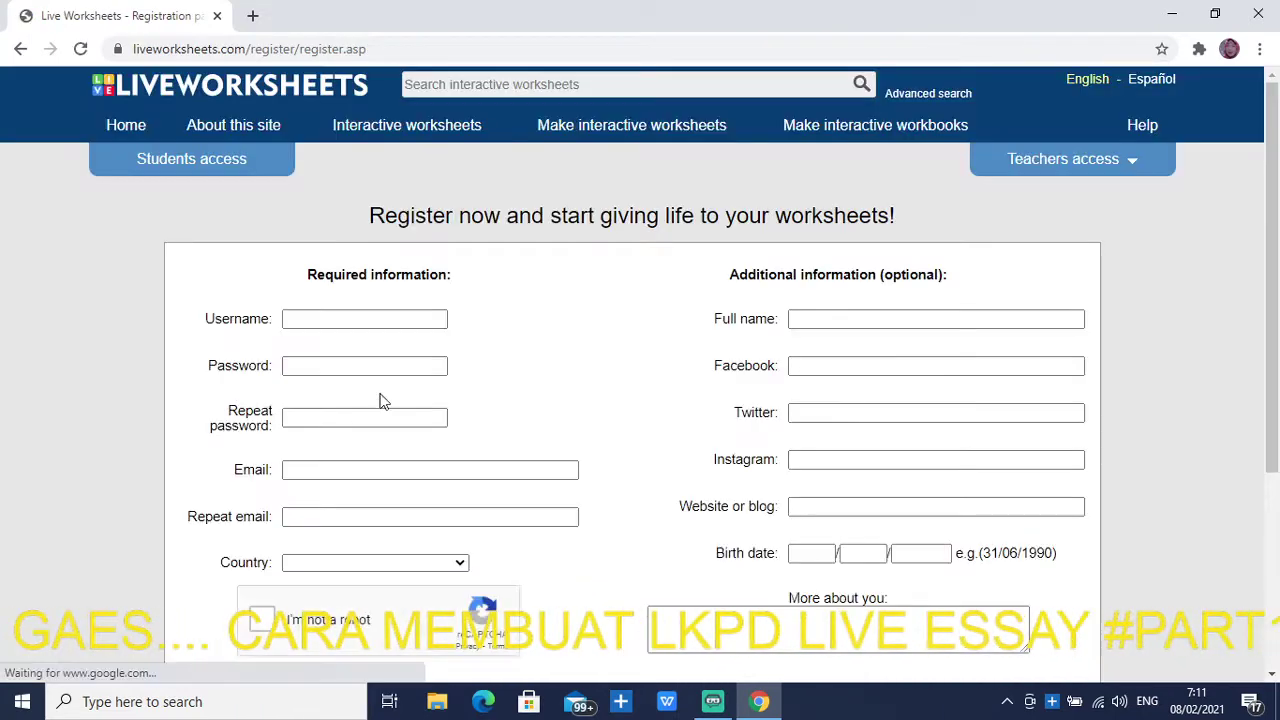
Fill in the saved username, enter the password and its repeat, then move to Email
left_click(373, 326)
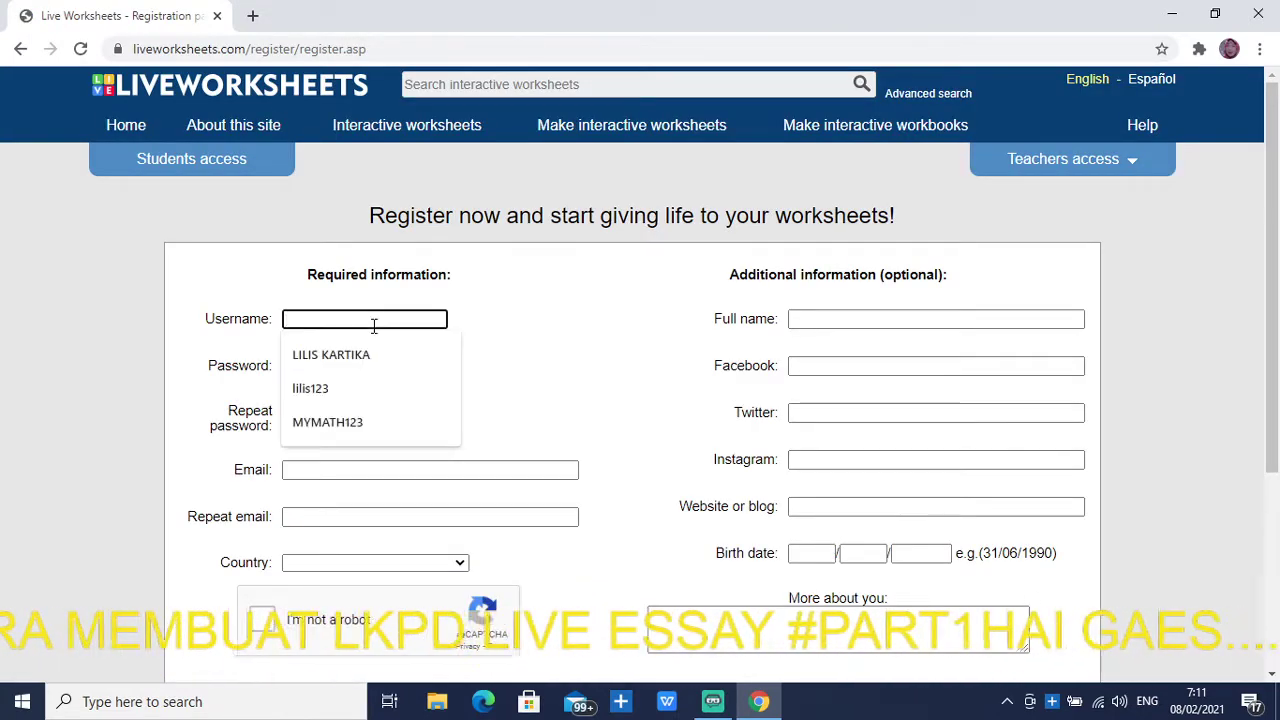
left_click(348, 419)
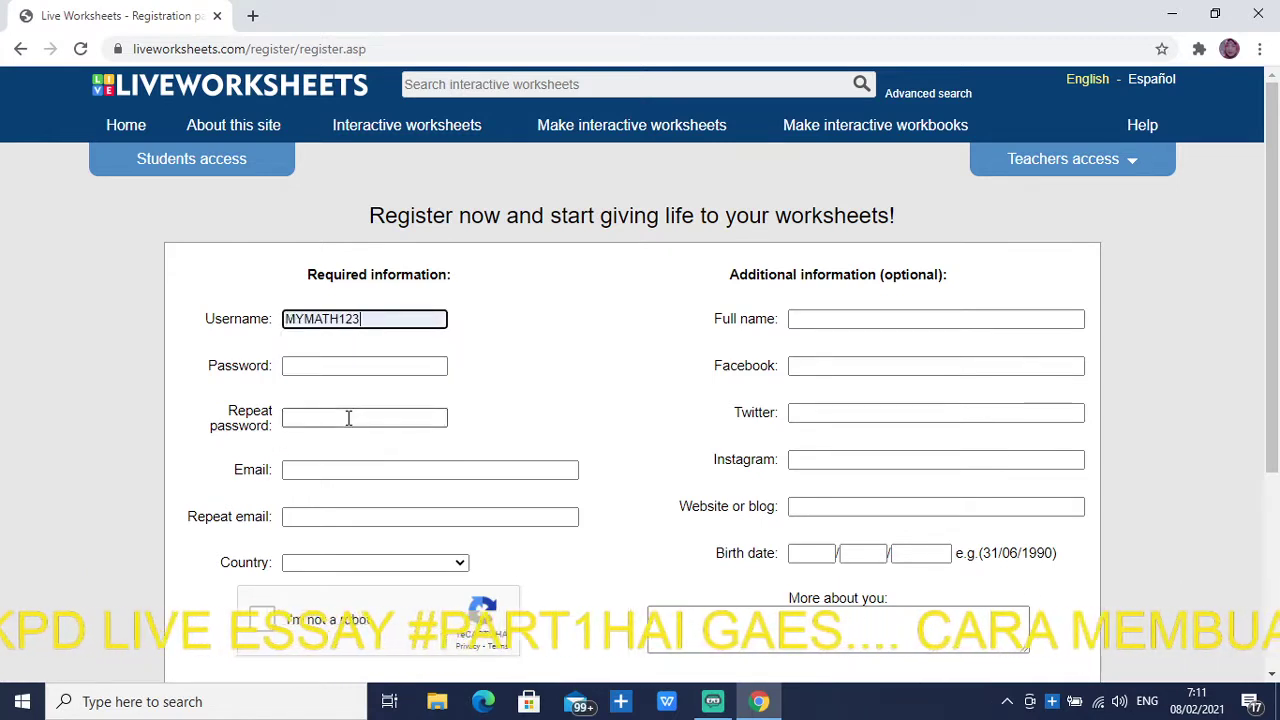
left_click(351, 365)
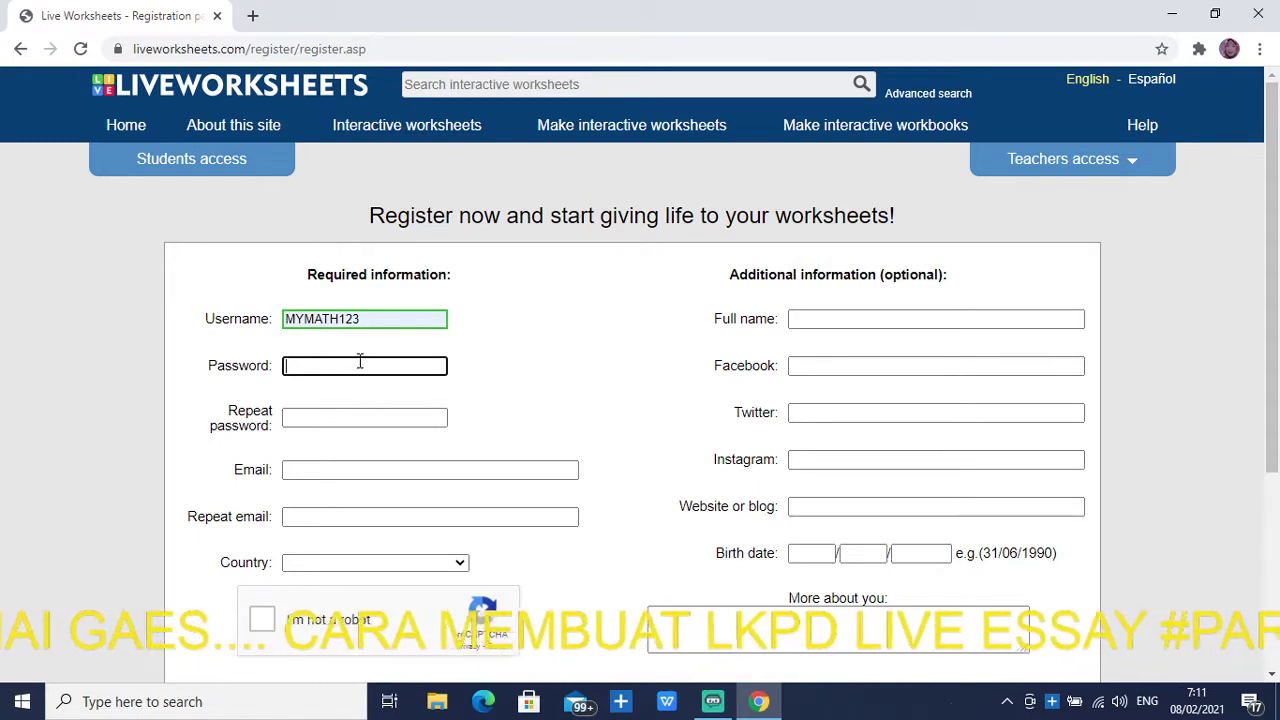
type("12")
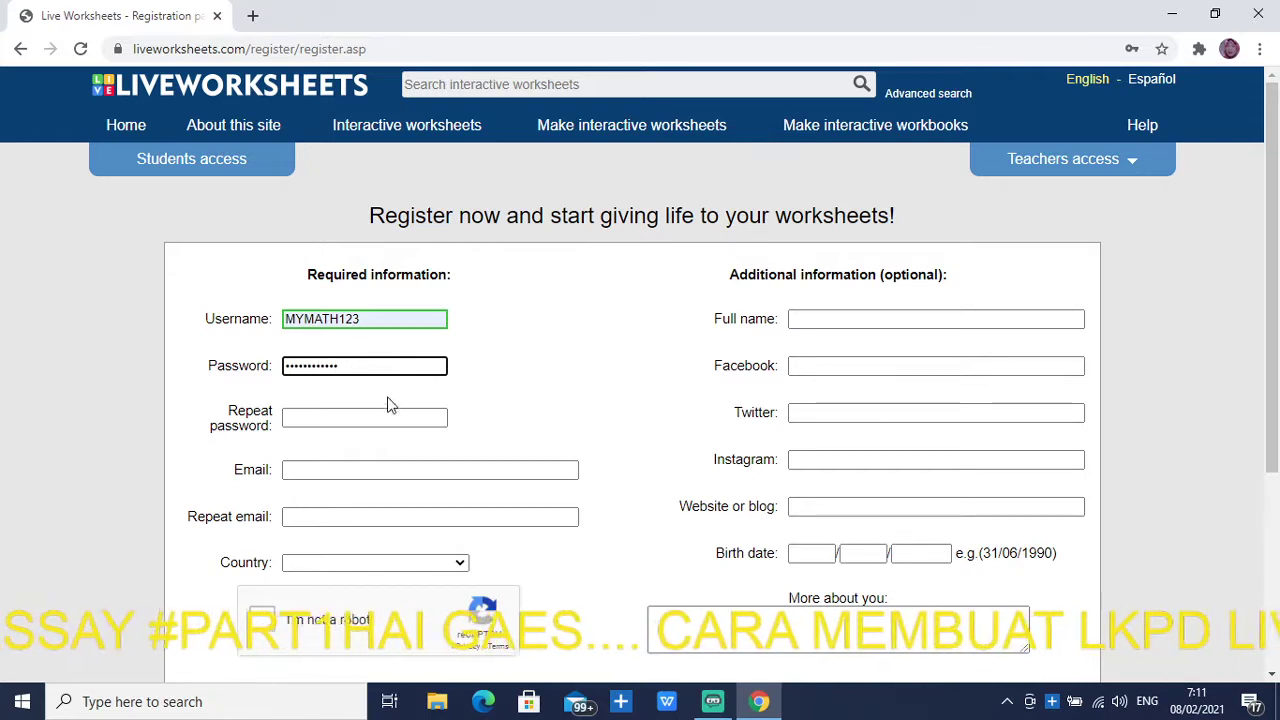
left_click(360, 420)
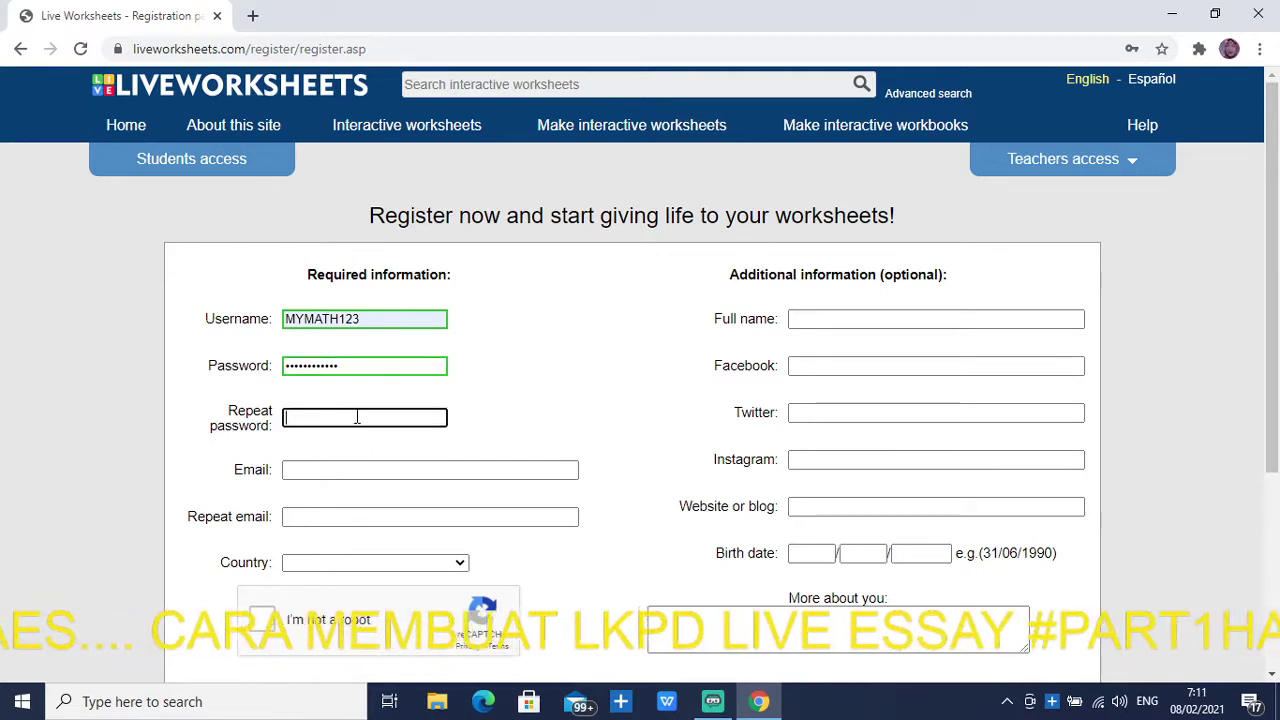
type("•••")
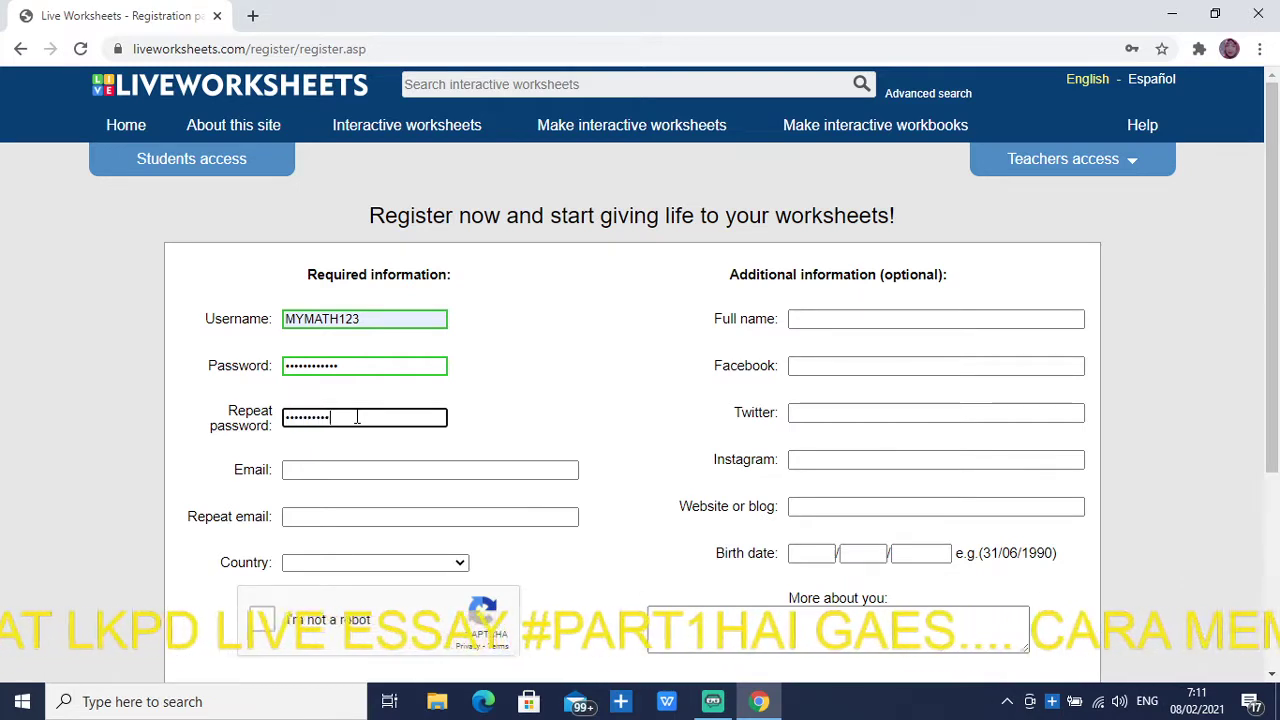
left_click(380, 477)
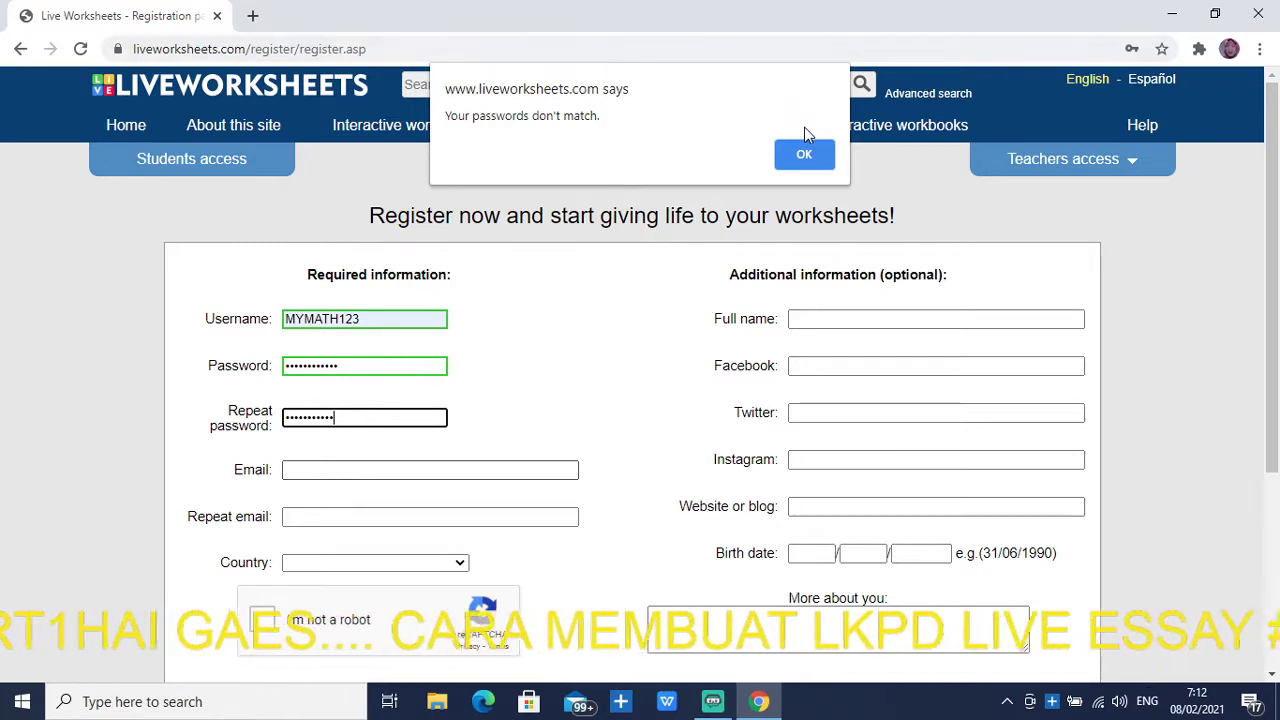
Dismiss the mismatch warning and retype Password and Repeat password so they match
left_click(804, 158)
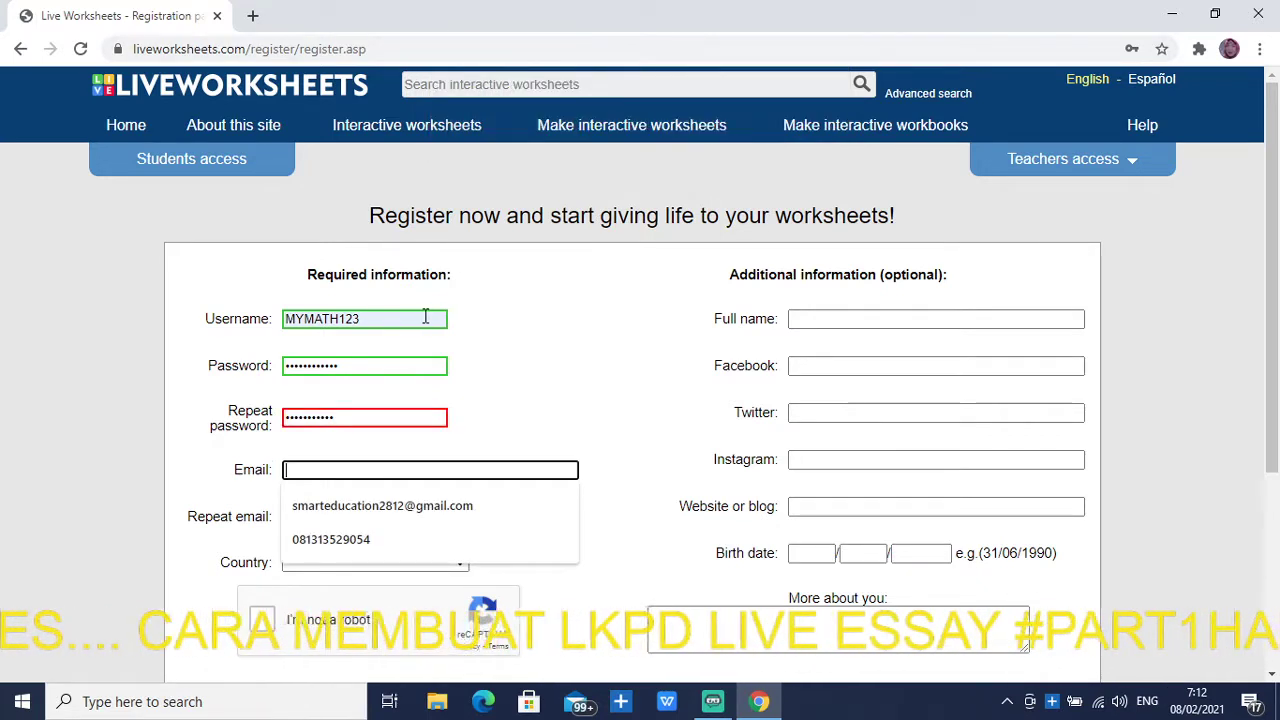
left_click(373, 375)
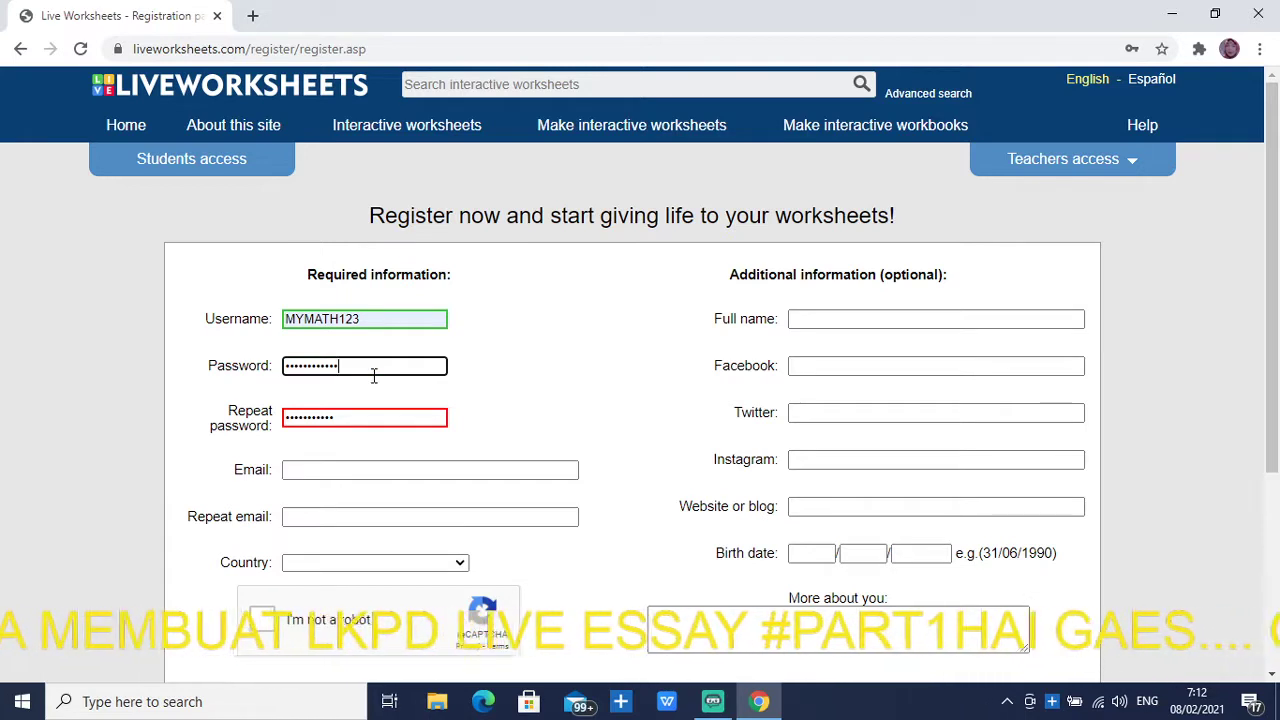
key("BackSpace")
key("BackSpace")
key("BackSpace")
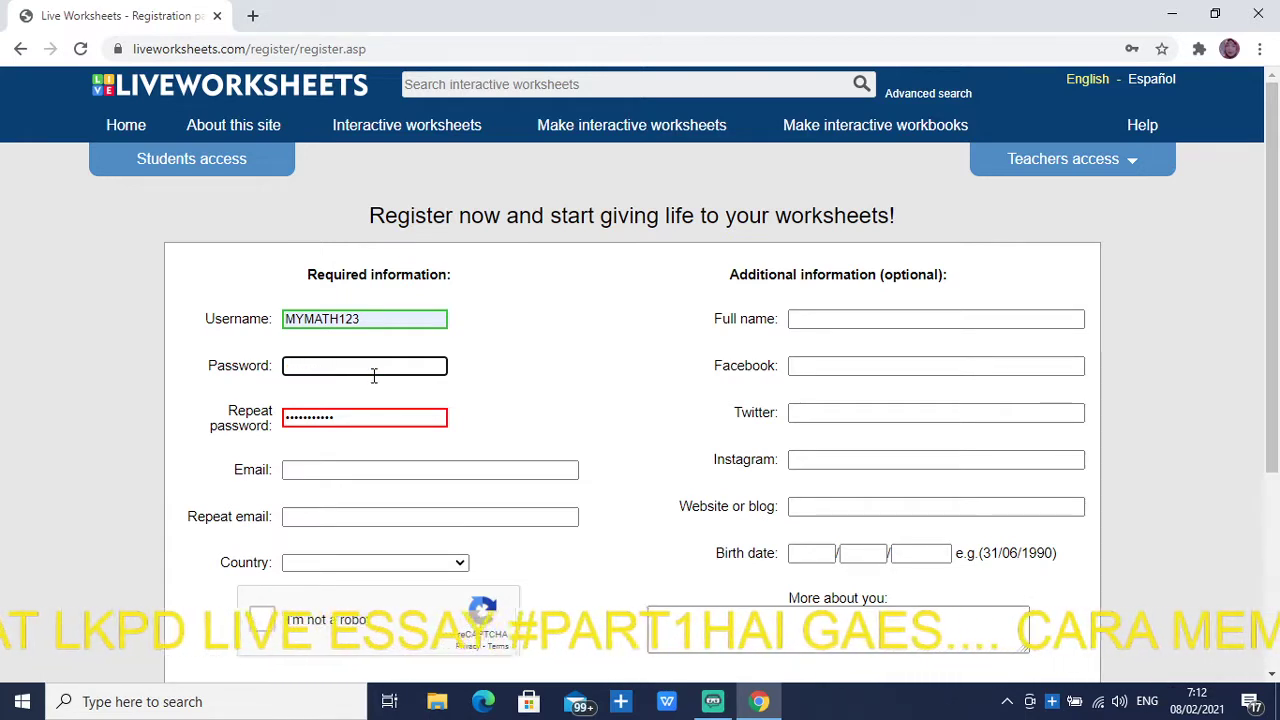
type("•••")
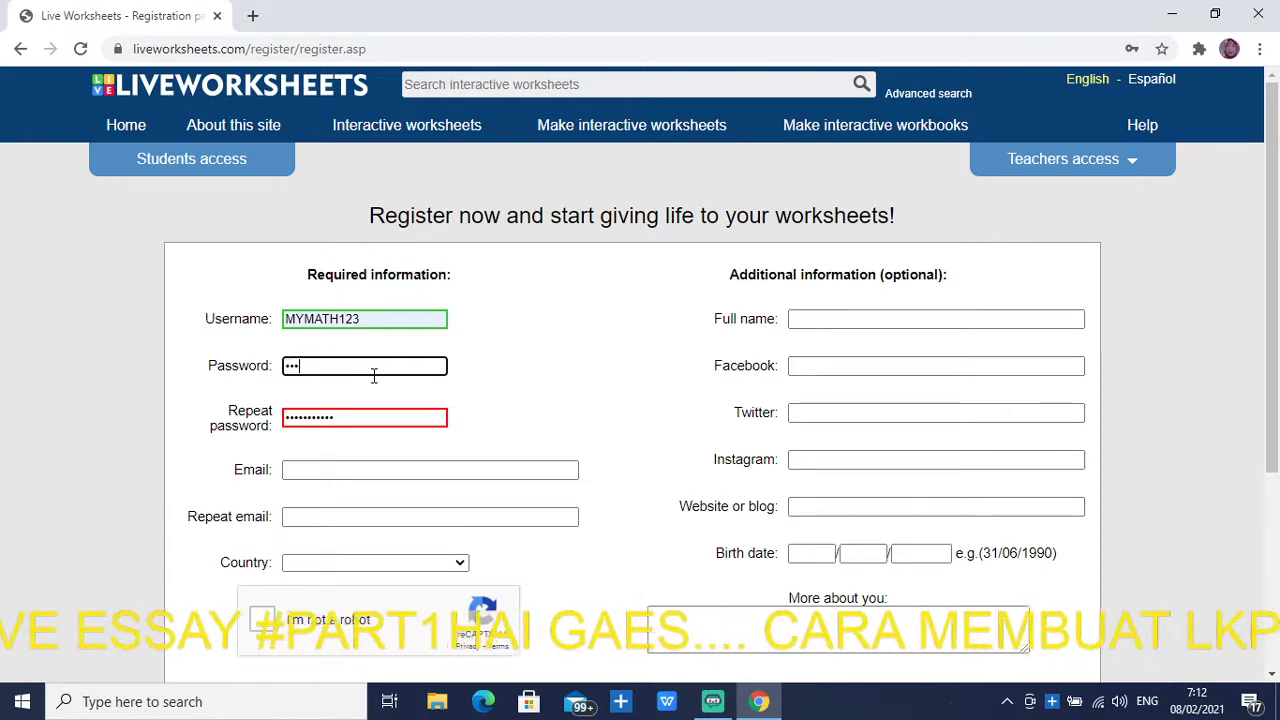
type("•")
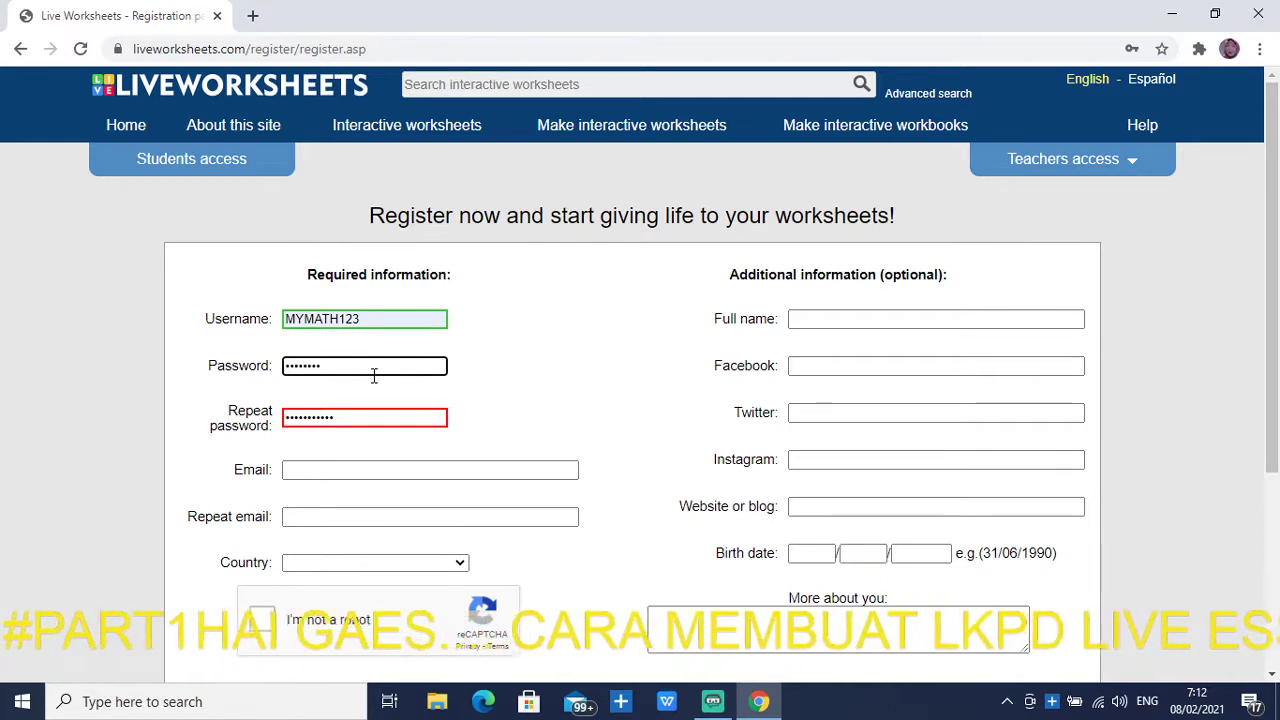
type("••")
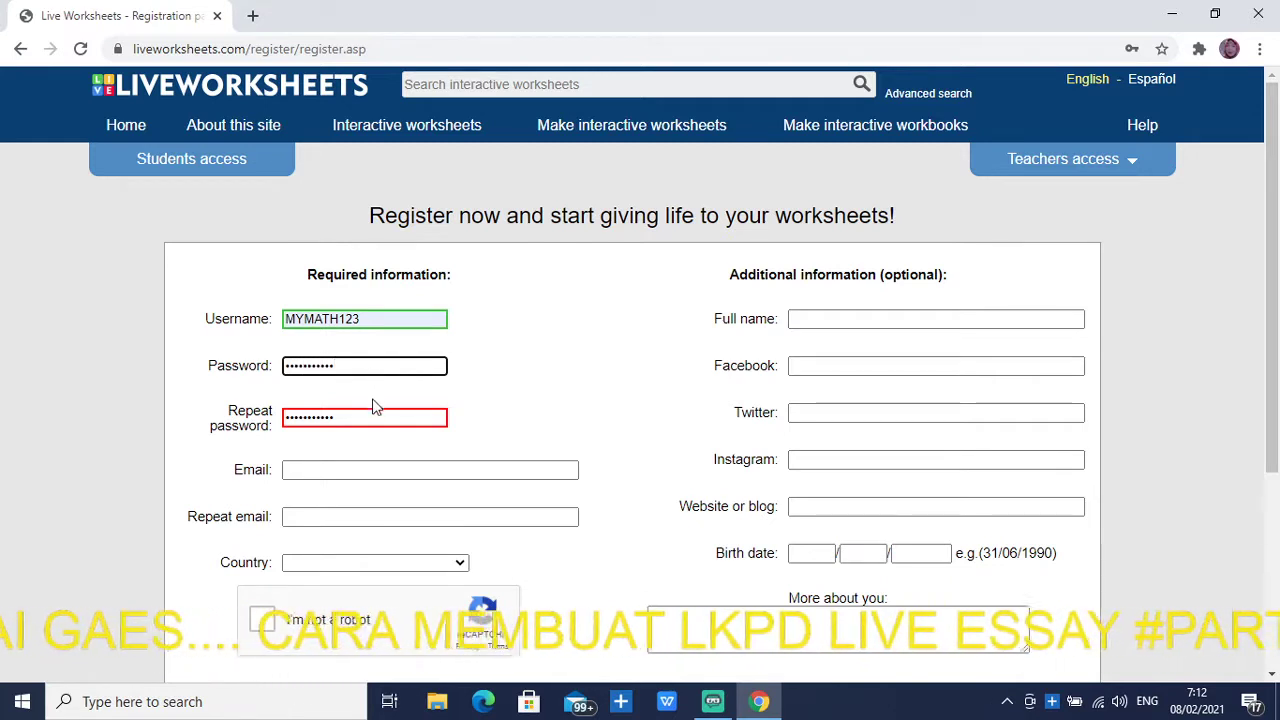
left_click(368, 418)
key("BackSpace")
key("BackSpace")
key("BackSpace")
key("BackSpace")
key("BackSpace")
key("BackSpace")
key("BackSpace")
key("BackSpace")
key("BackSpace")
key("BackSpace")
key("BackSpace")
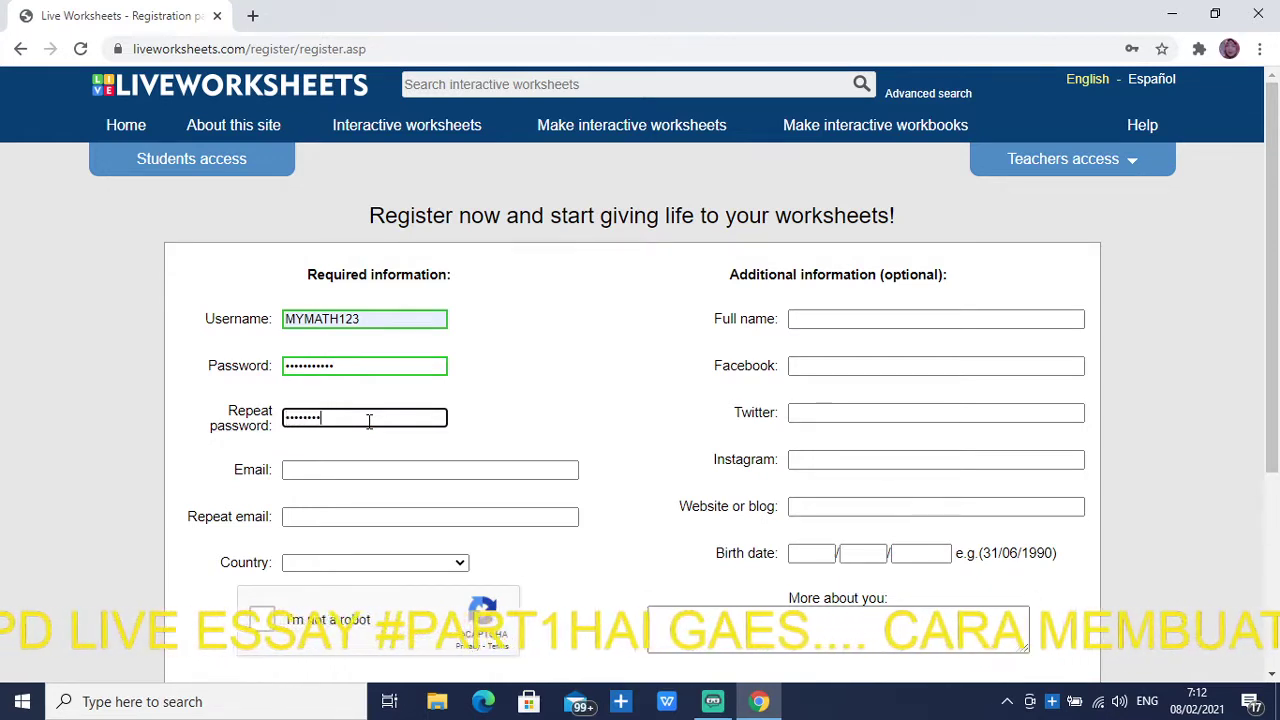
type("•••••••••••")
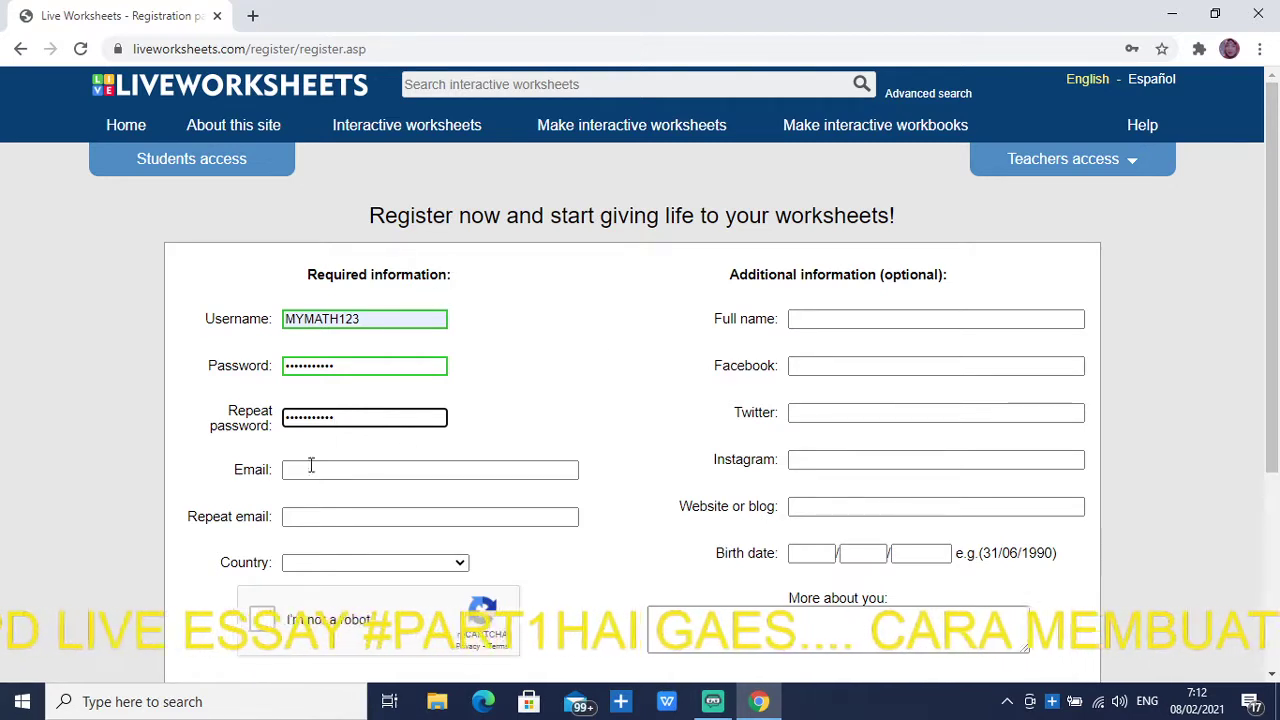
left_click(393, 467)
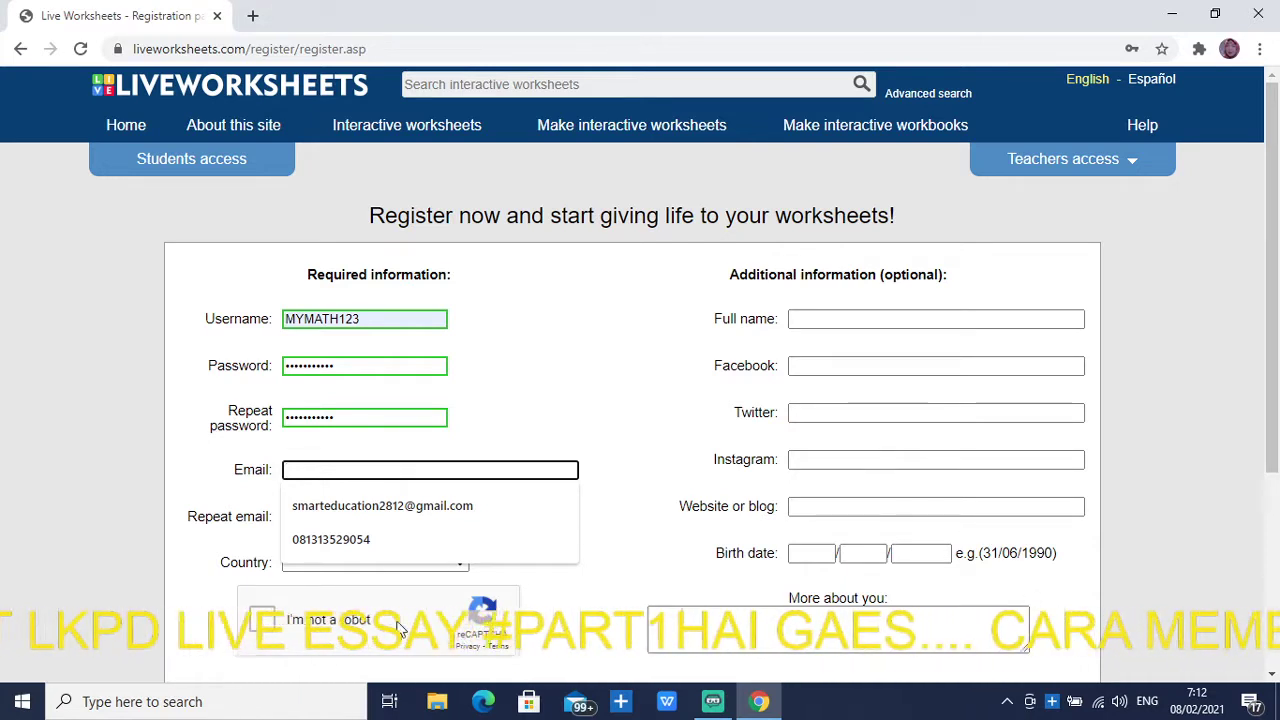
left_click(537, 456)
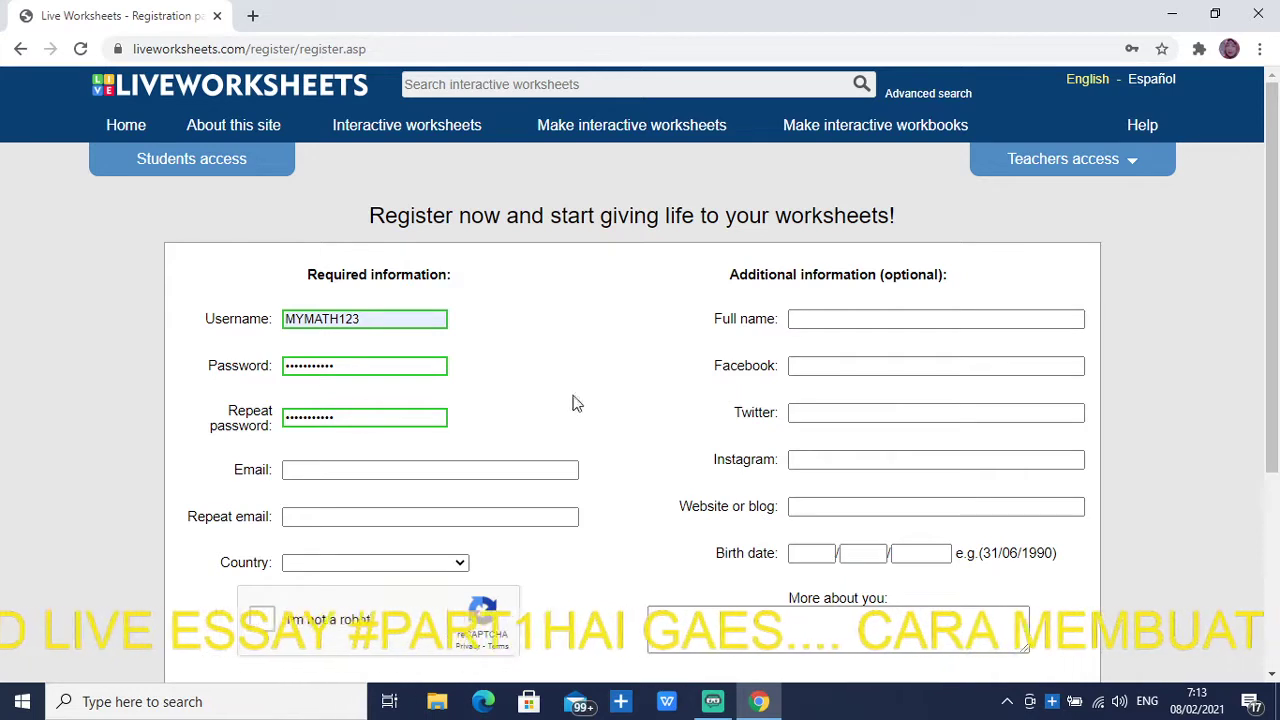
Log in through Teachers access with the saved username and the account password
left_click(1125, 165)
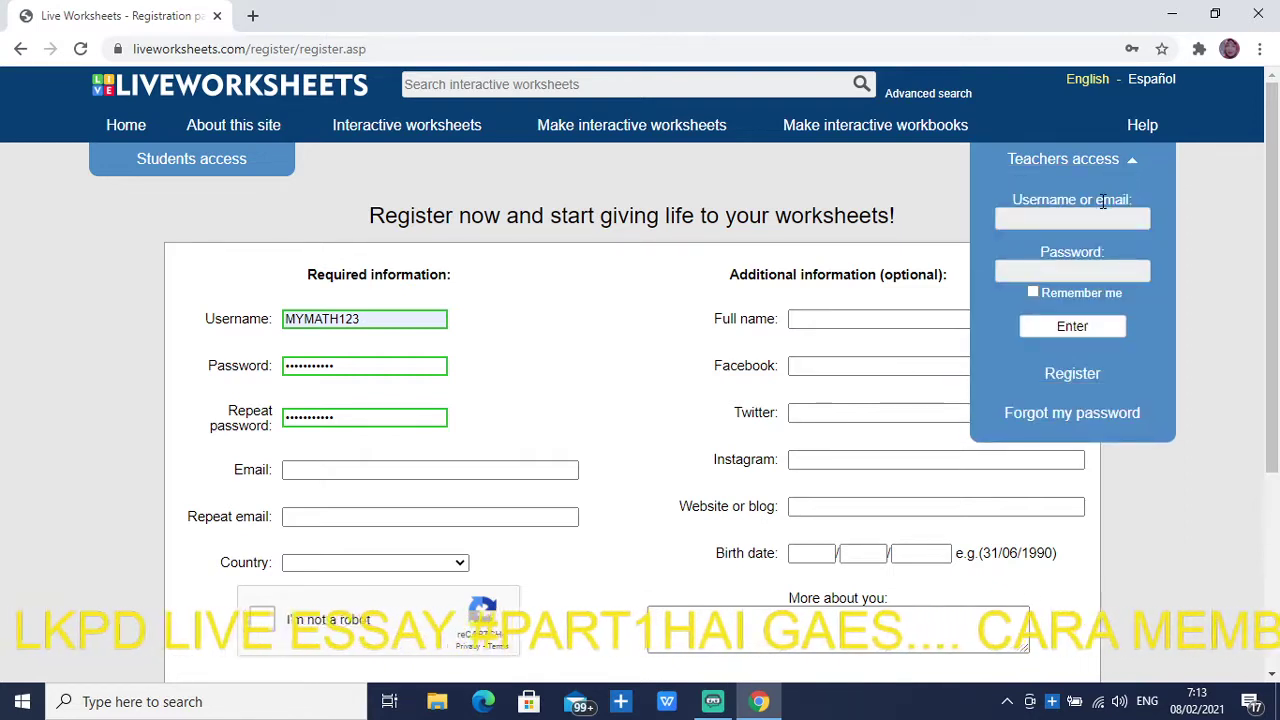
left_click(1096, 217)
left_click(1080, 252)
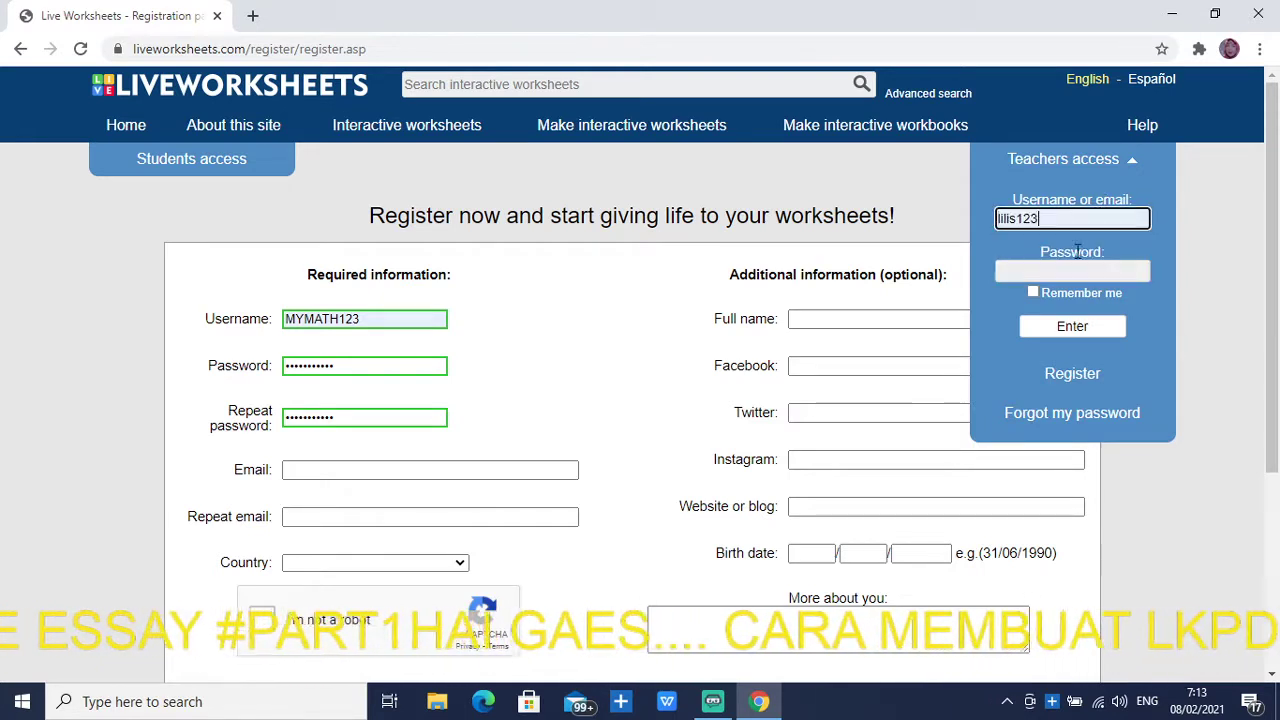
left_click(1072, 266)
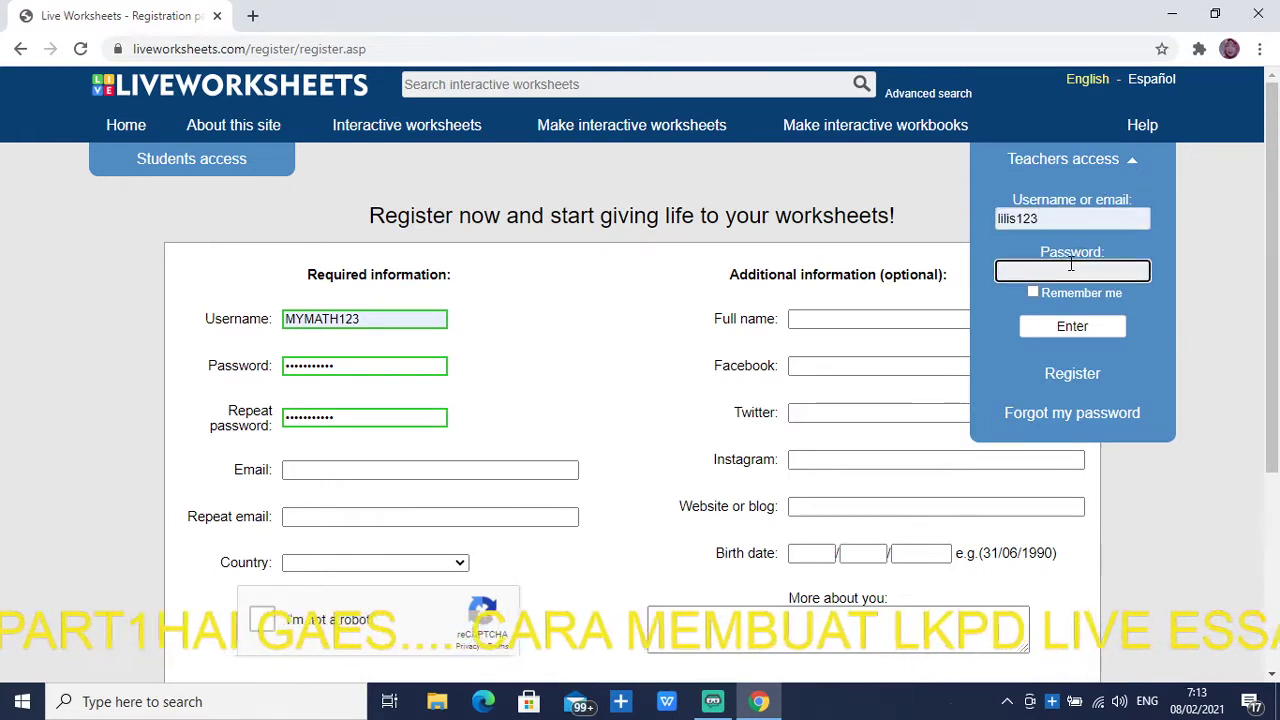
type("•••")
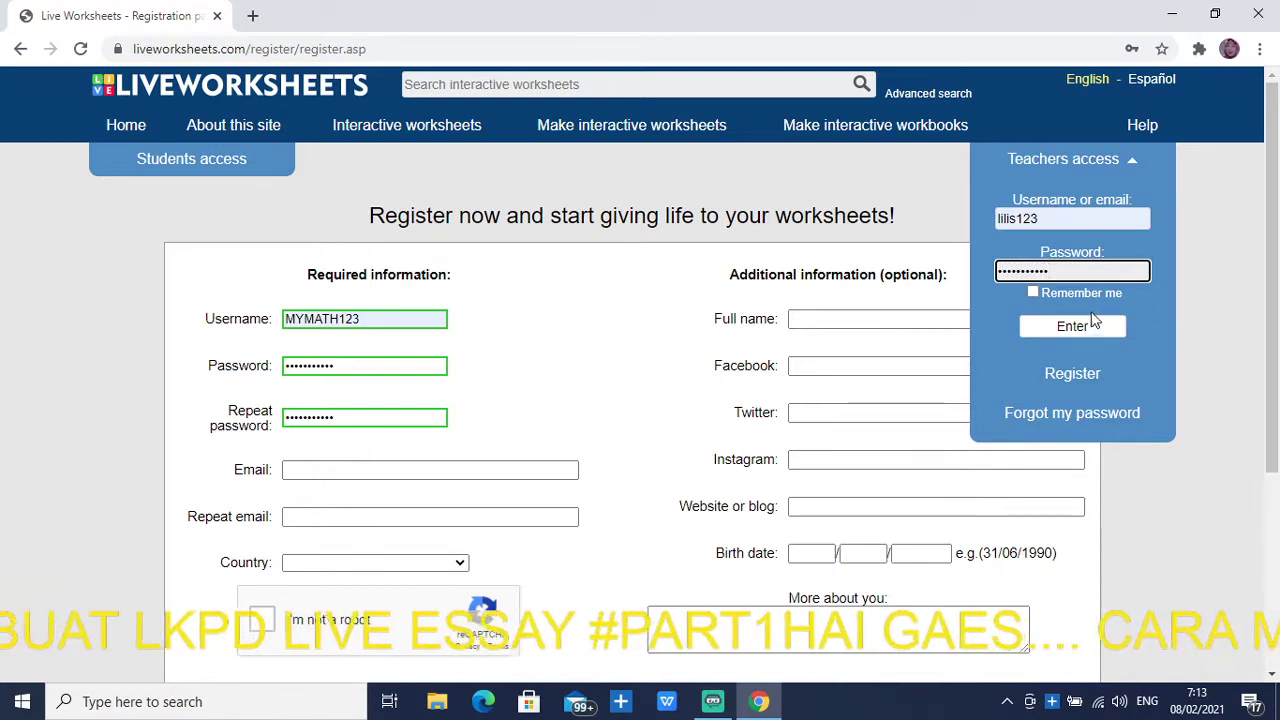
left_click(1092, 324)
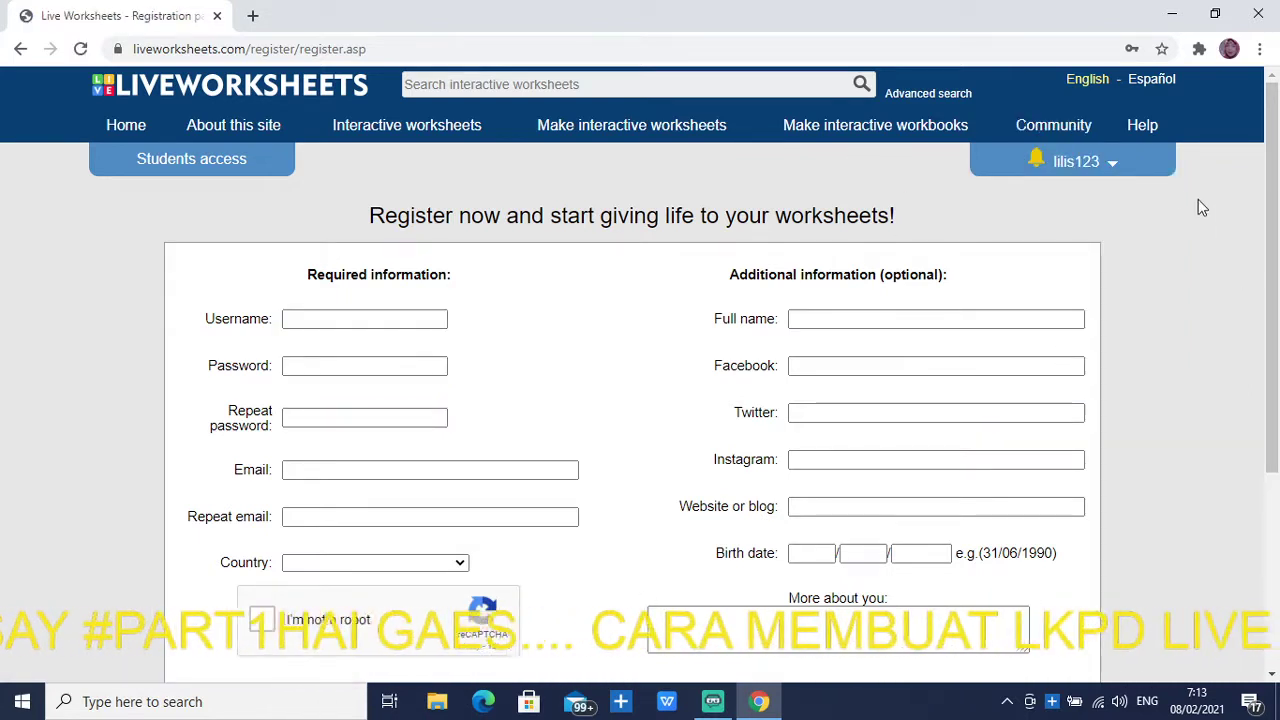
left_click(411, 132)
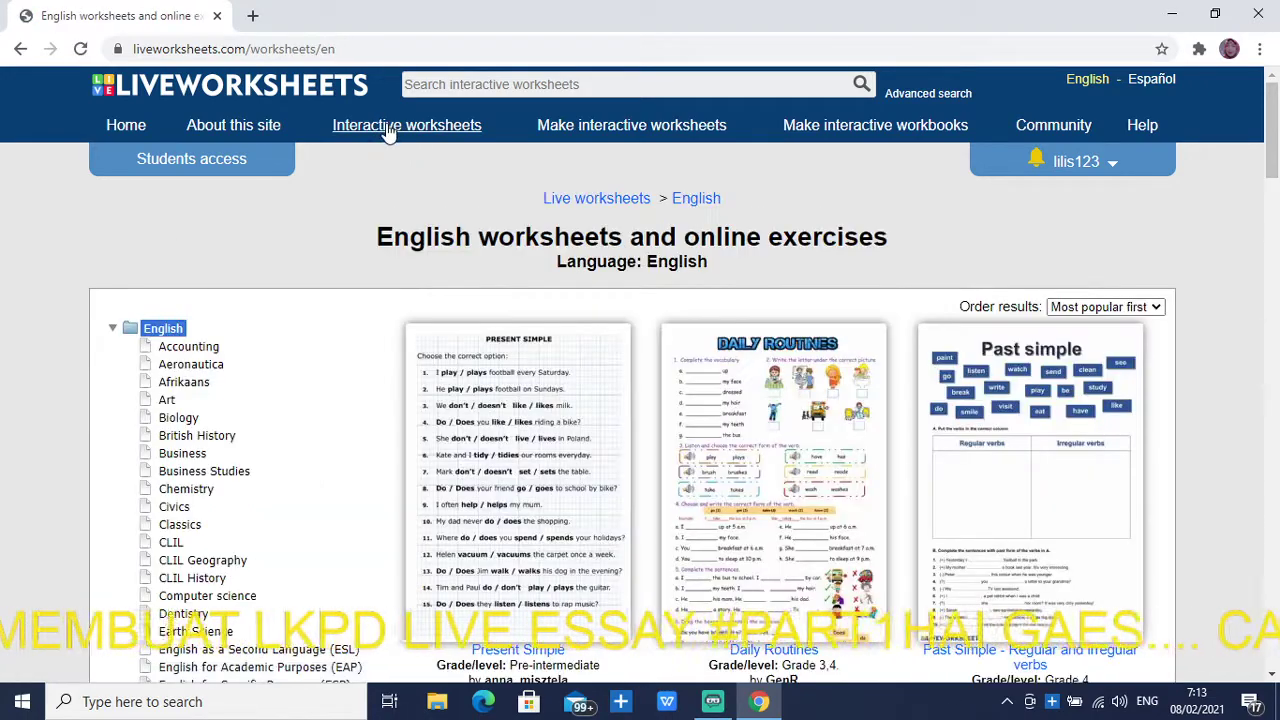
scroll(700, 535, "down", 3)
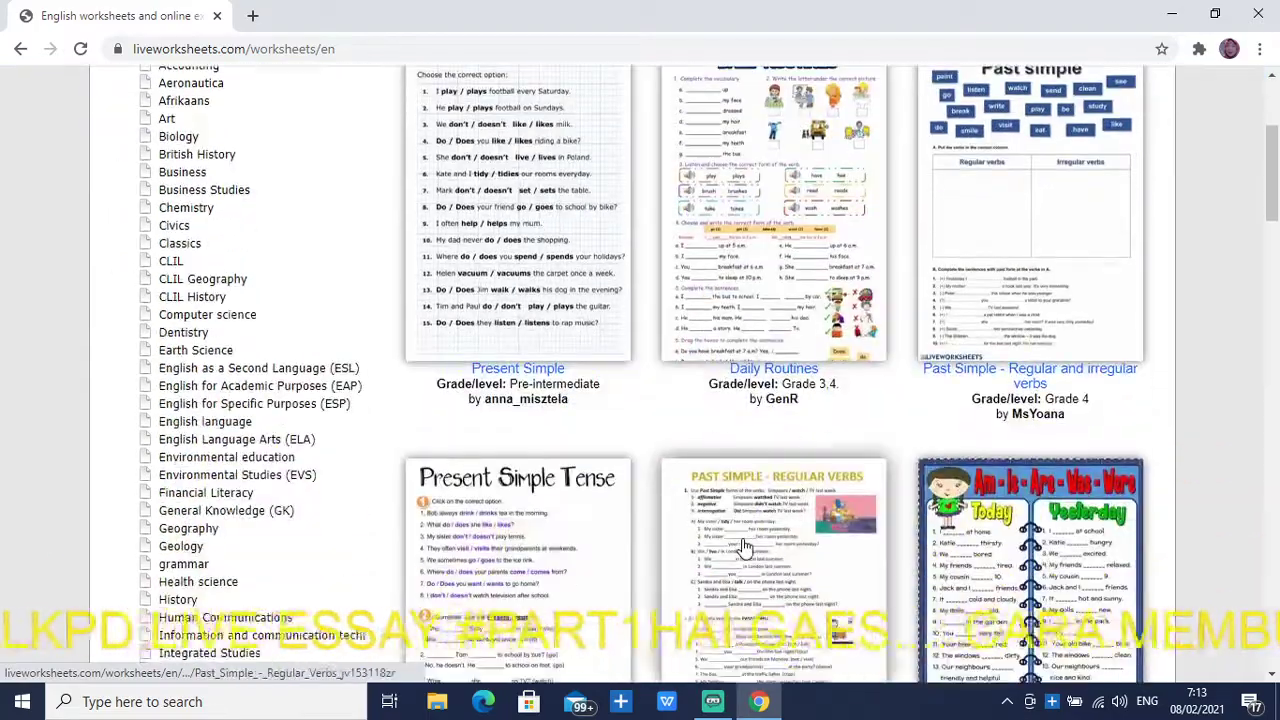
scroll(745, 545, "down", 8)
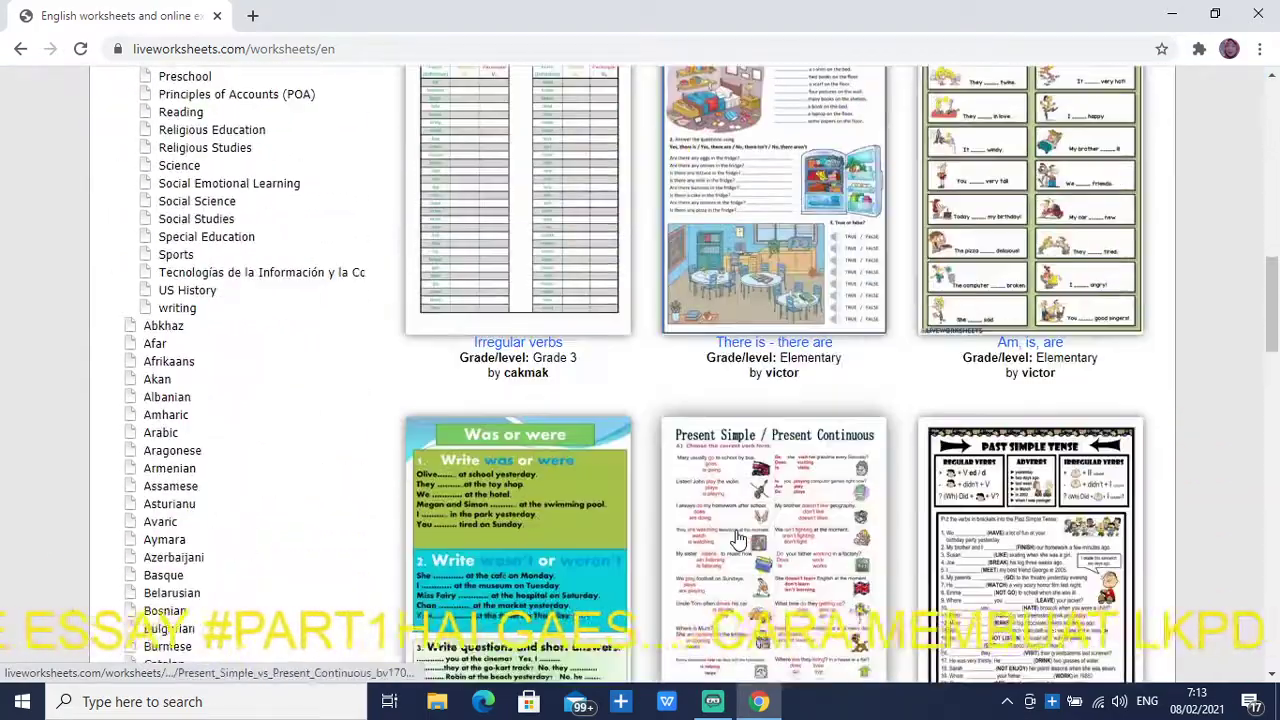
scroll(735, 538, "down", 6)
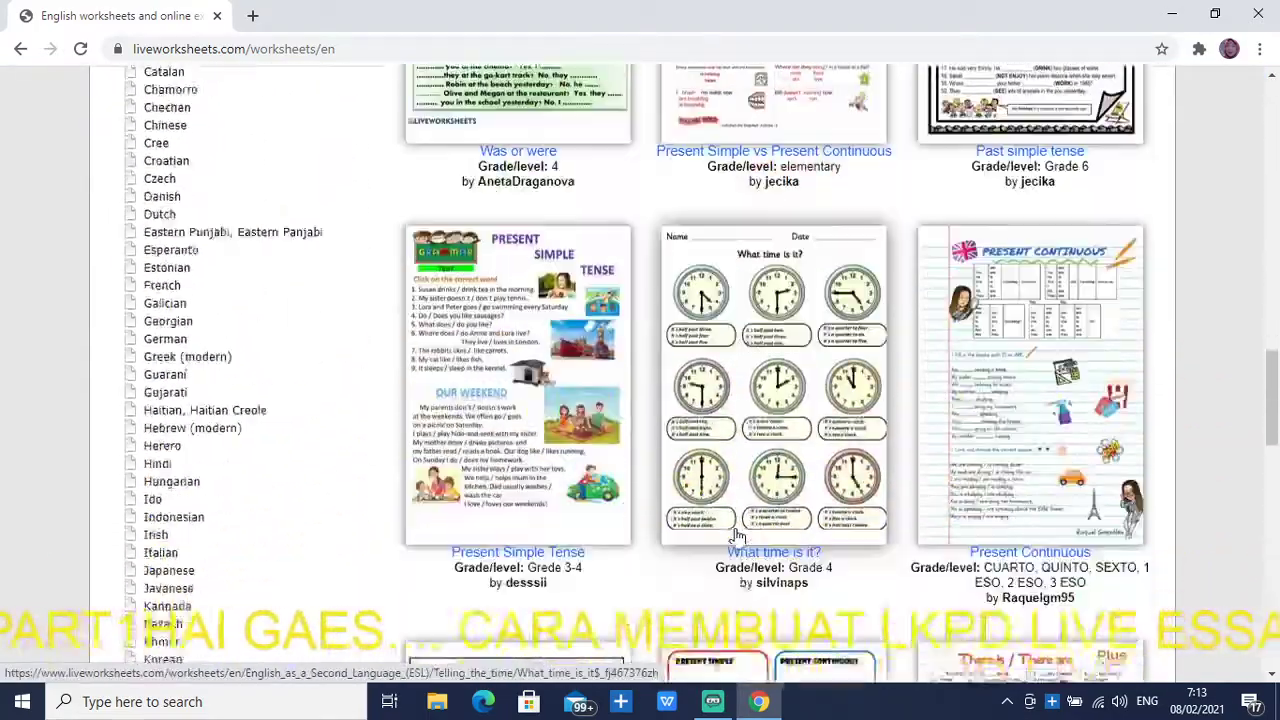
scroll(735, 535, "down", 5)
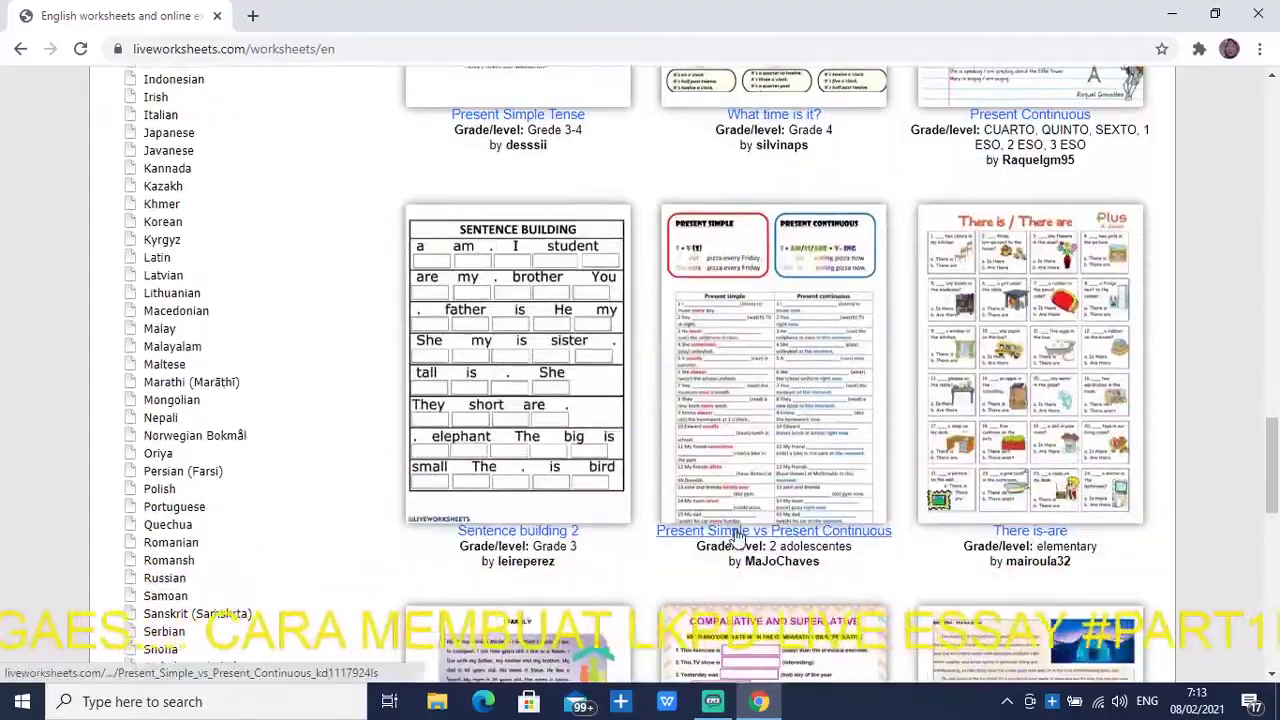
scroll(735, 535, "up", 8)
scroll(735, 532, "down", 2)
scroll(736, 531, "down", 10)
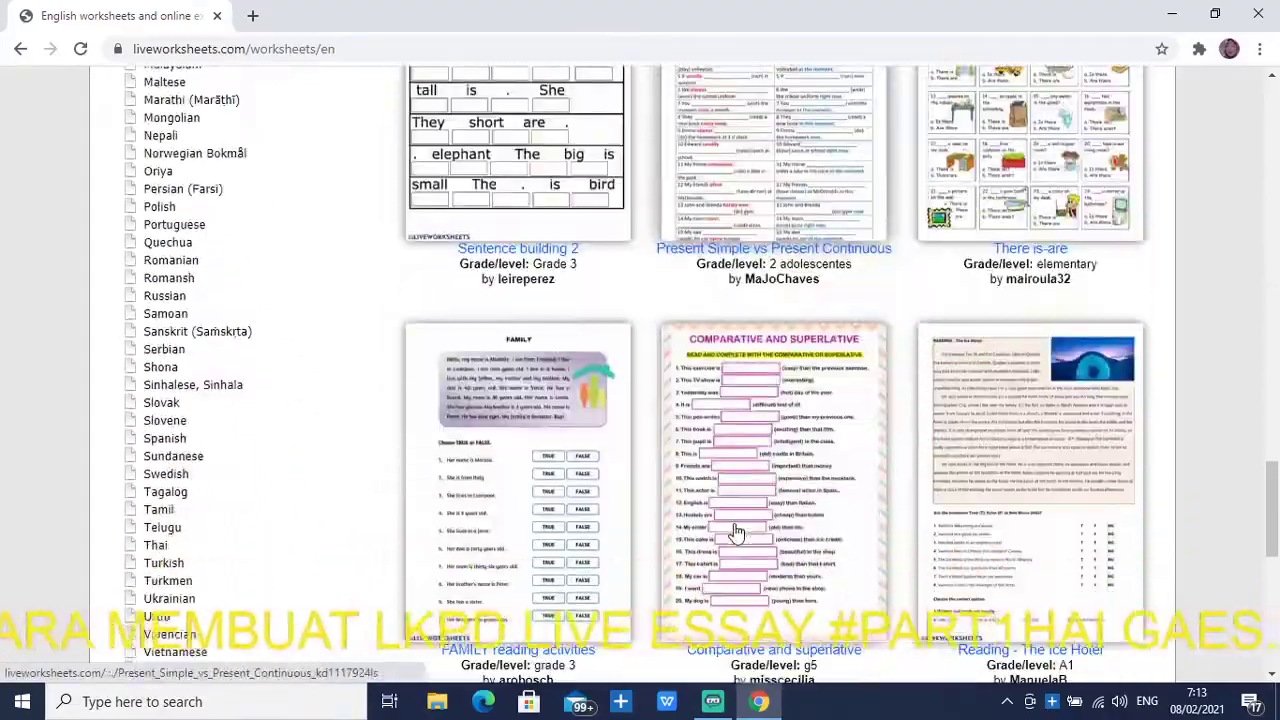
scroll(737, 530, "up", 8)
scroll(735, 530, "up", 17)
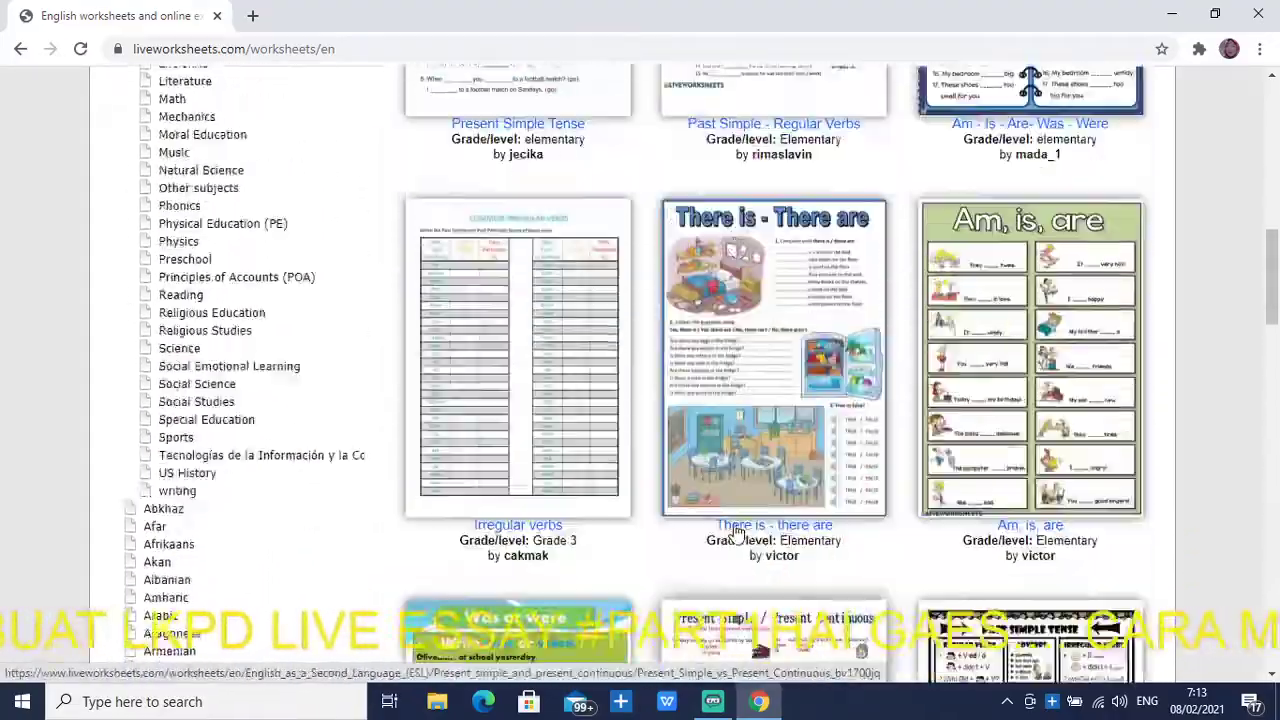
scroll(735, 533, "up", 2)
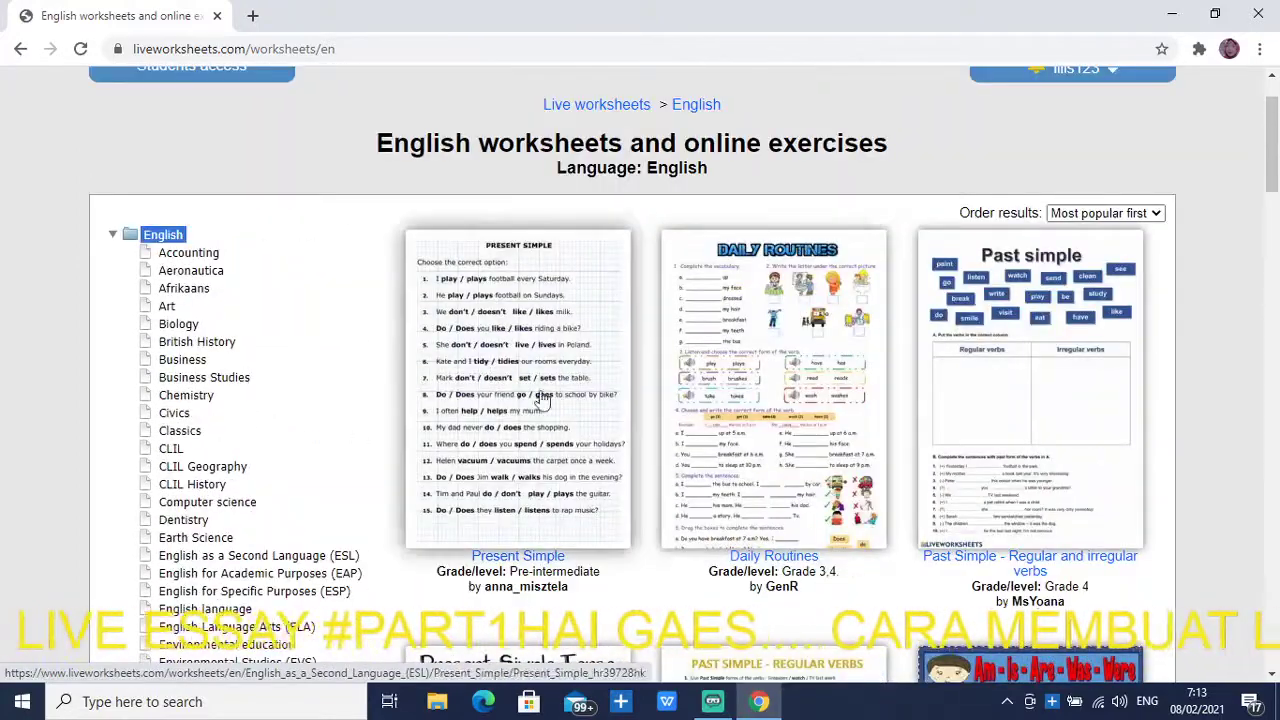
scroll(748, 450, "up", 1)
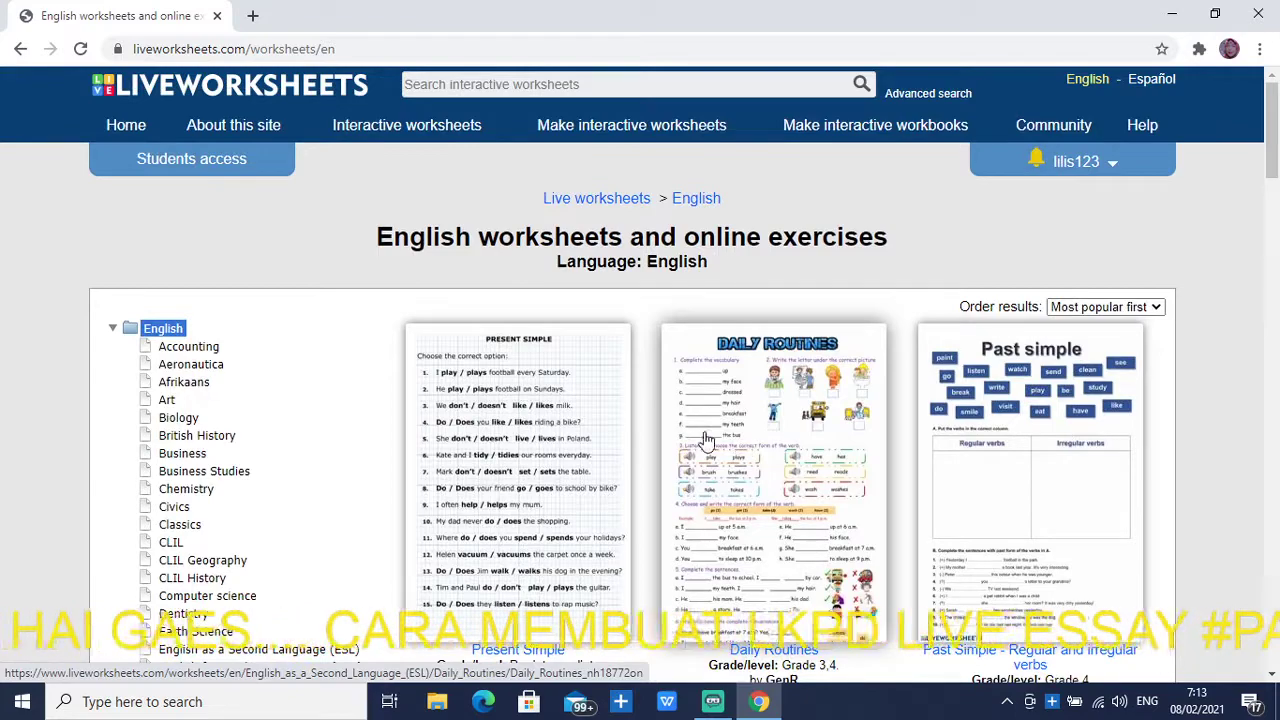
mouse_move(710, 474)
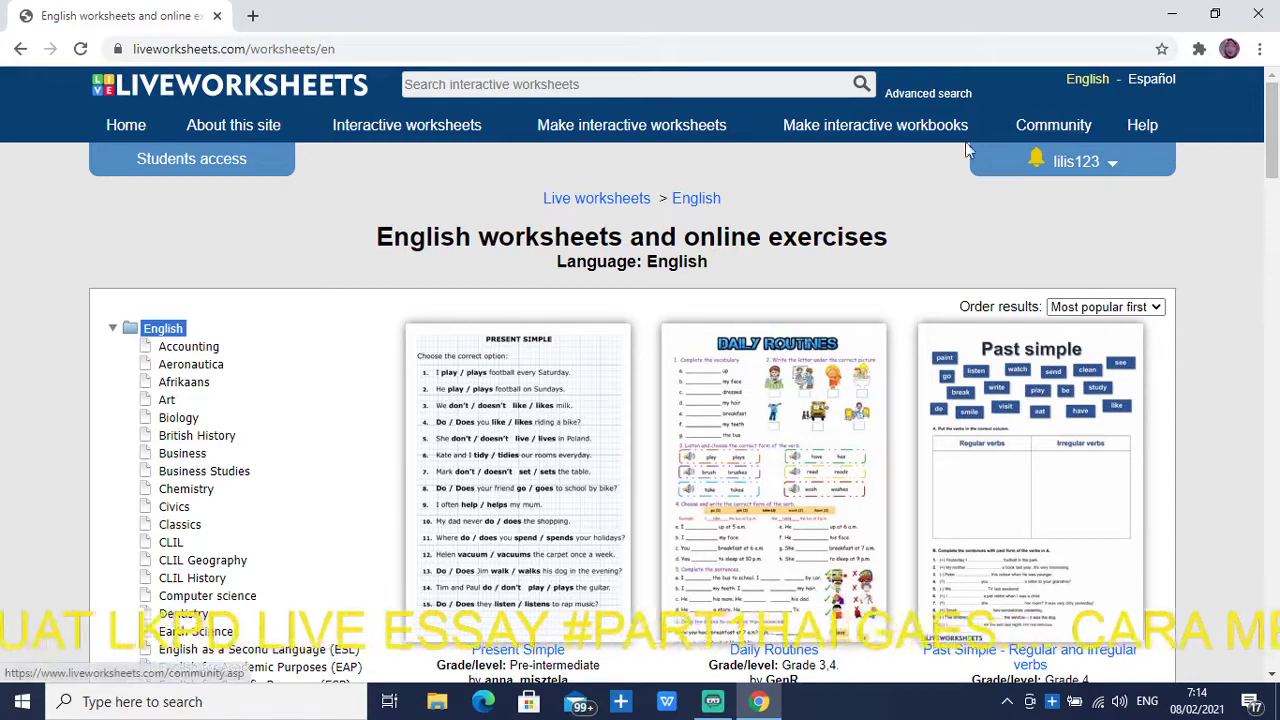
Choose Get started under Make interactive worksheets to reach the Step 1 upload page
left_click(655, 128)
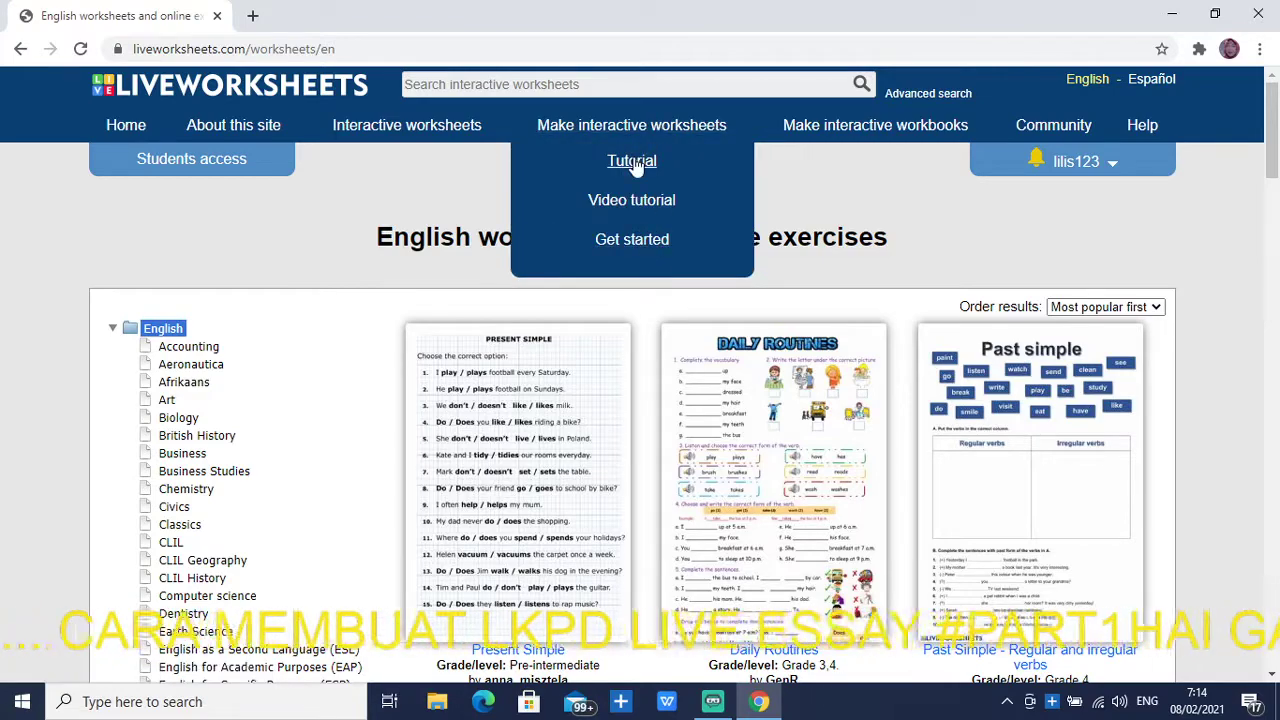
left_click(650, 242)
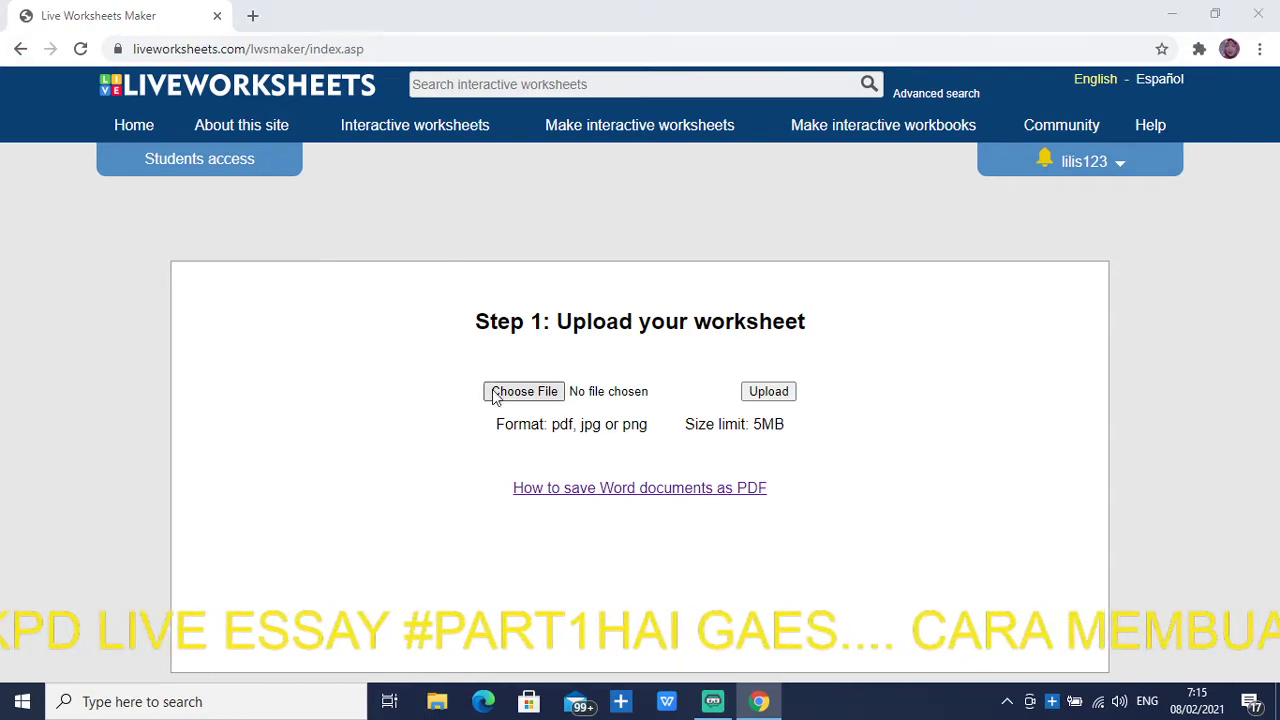
Upload the image PicsArt_02-07-09.25.36.jpg as the worksheet file
left_click(524, 391)
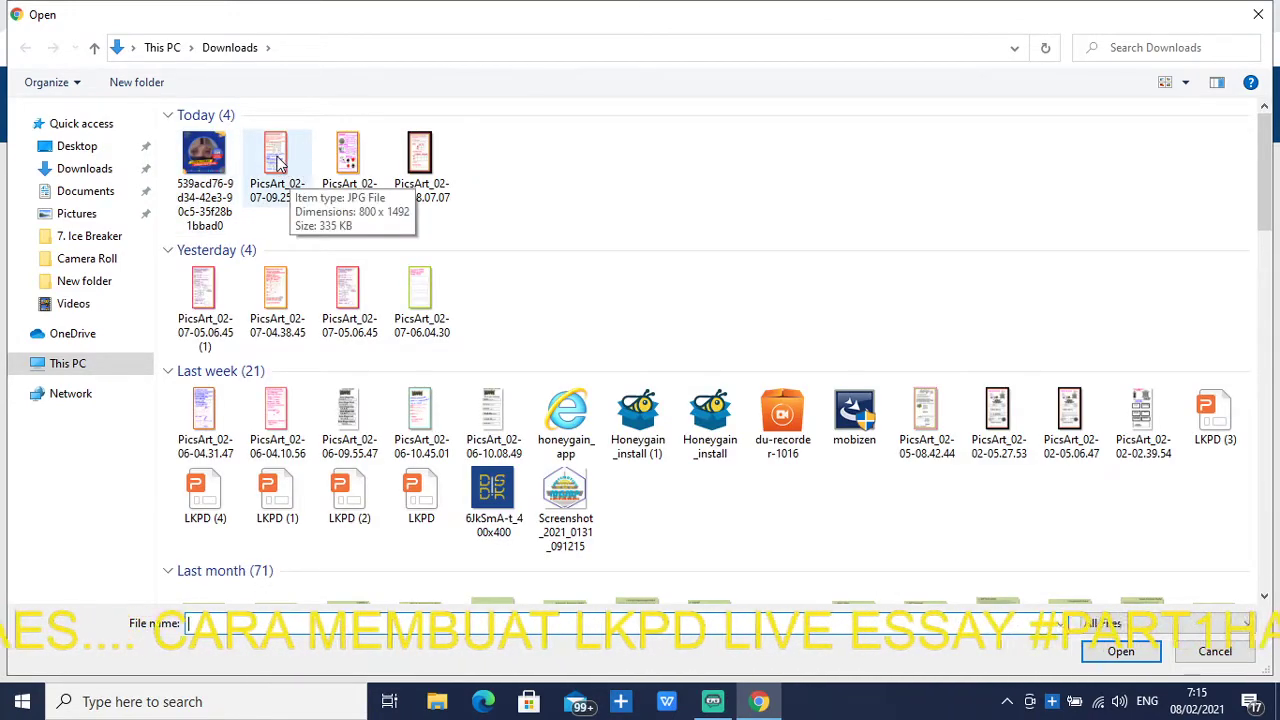
left_click(279, 163)
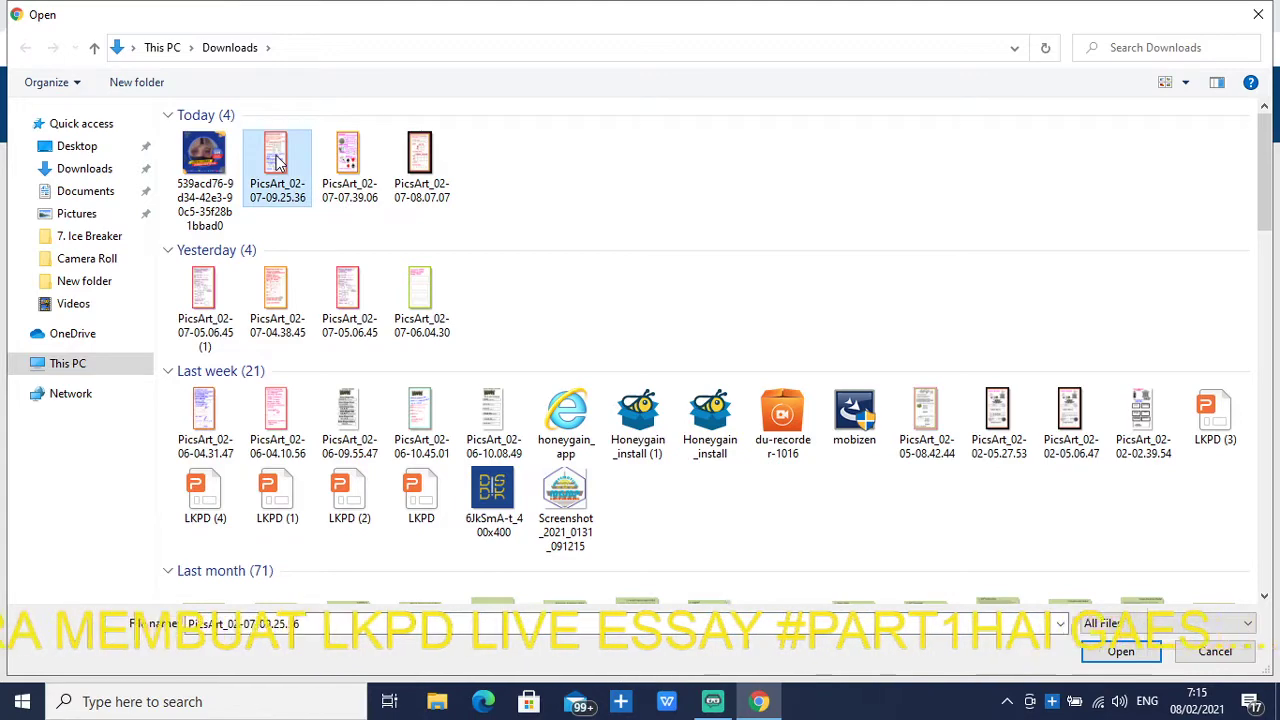
left_click(1121, 651)
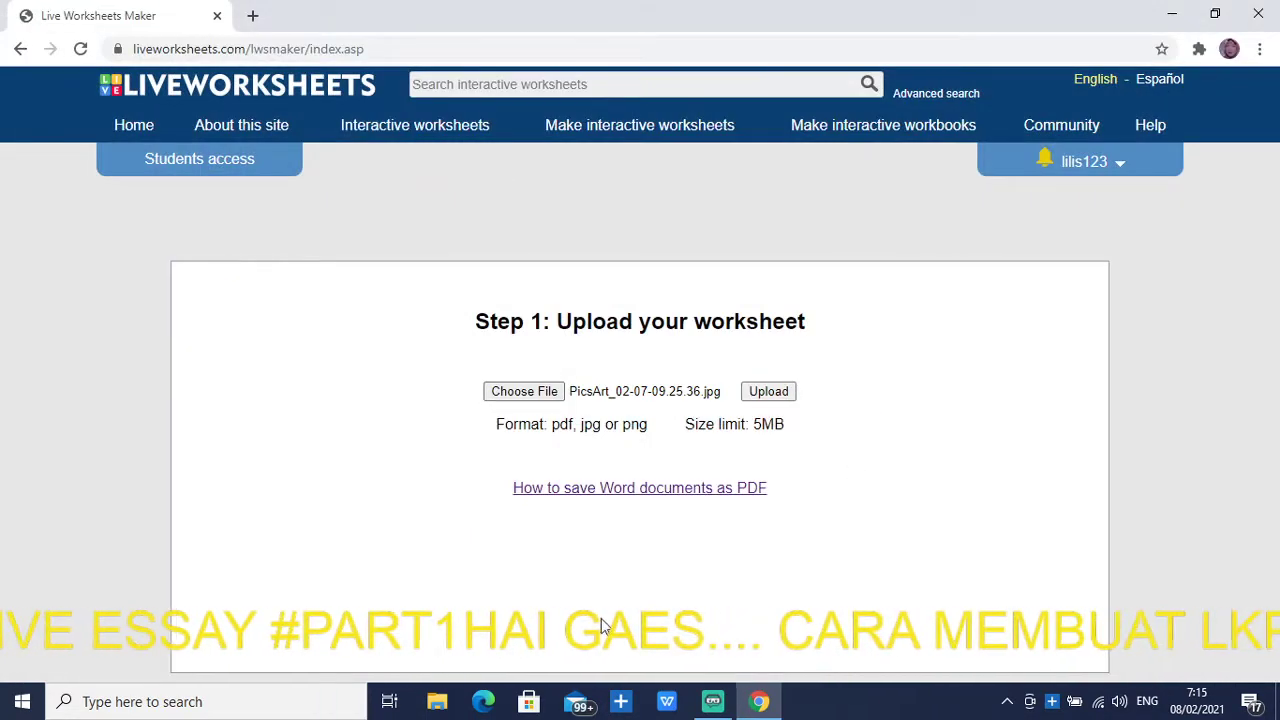
left_click(772, 395)
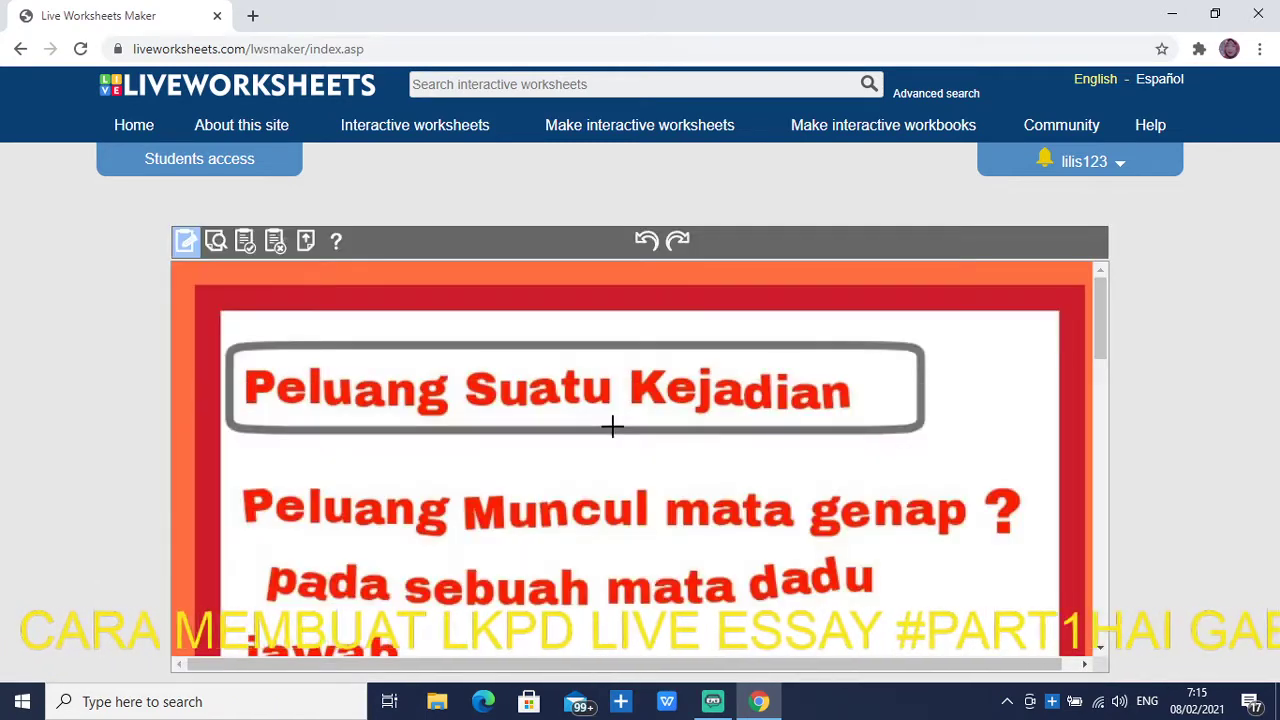
scroll(701, 405, "down", 10)
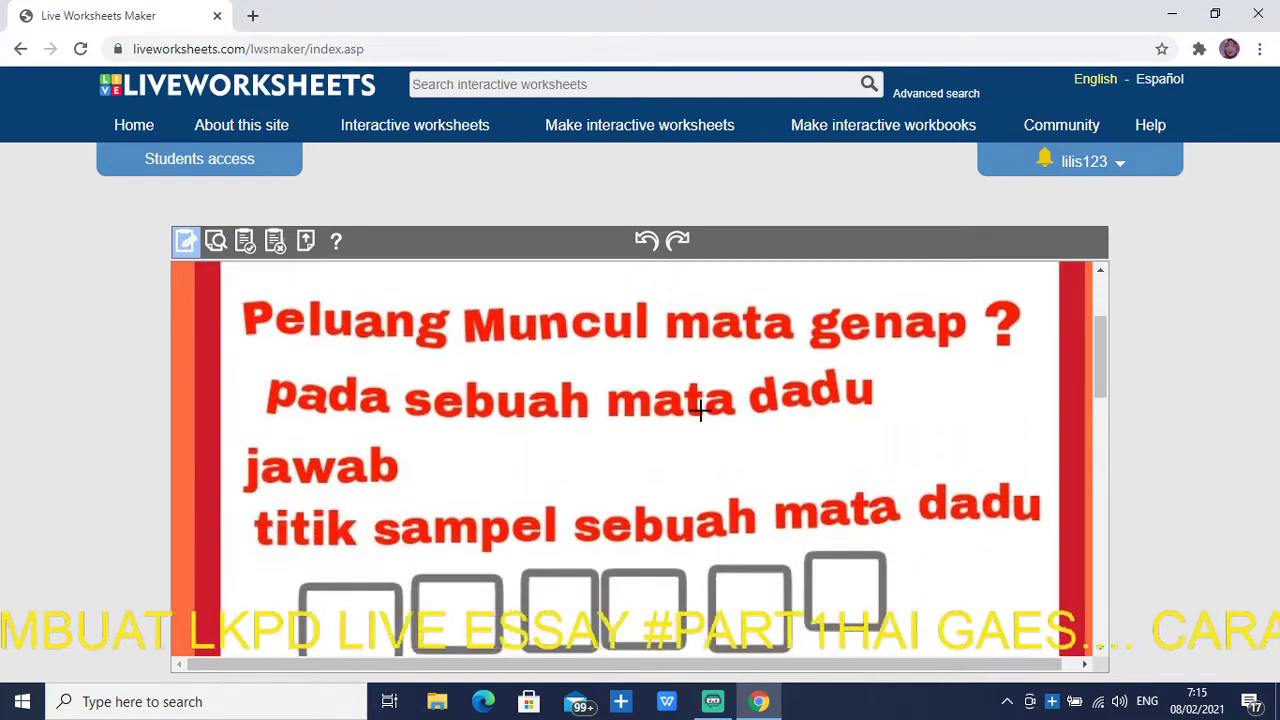
scroll(701, 410, "up", 5)
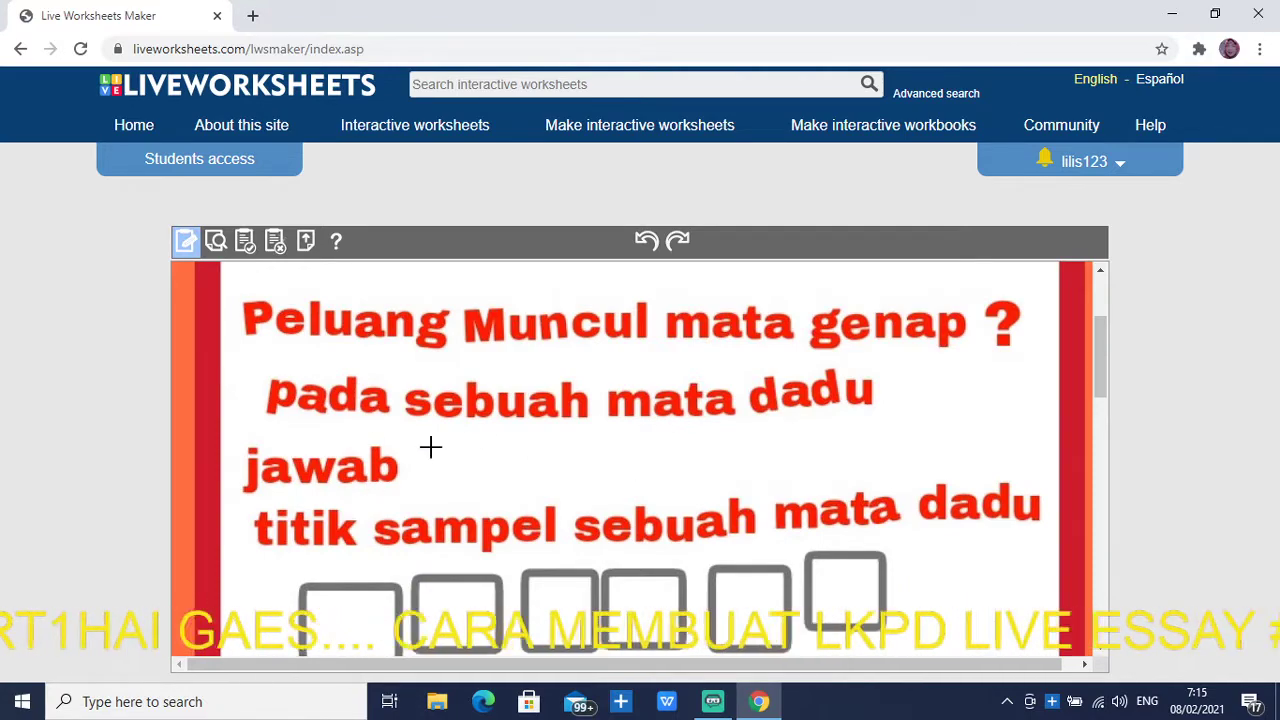
scroll(440, 461, "down", 15)
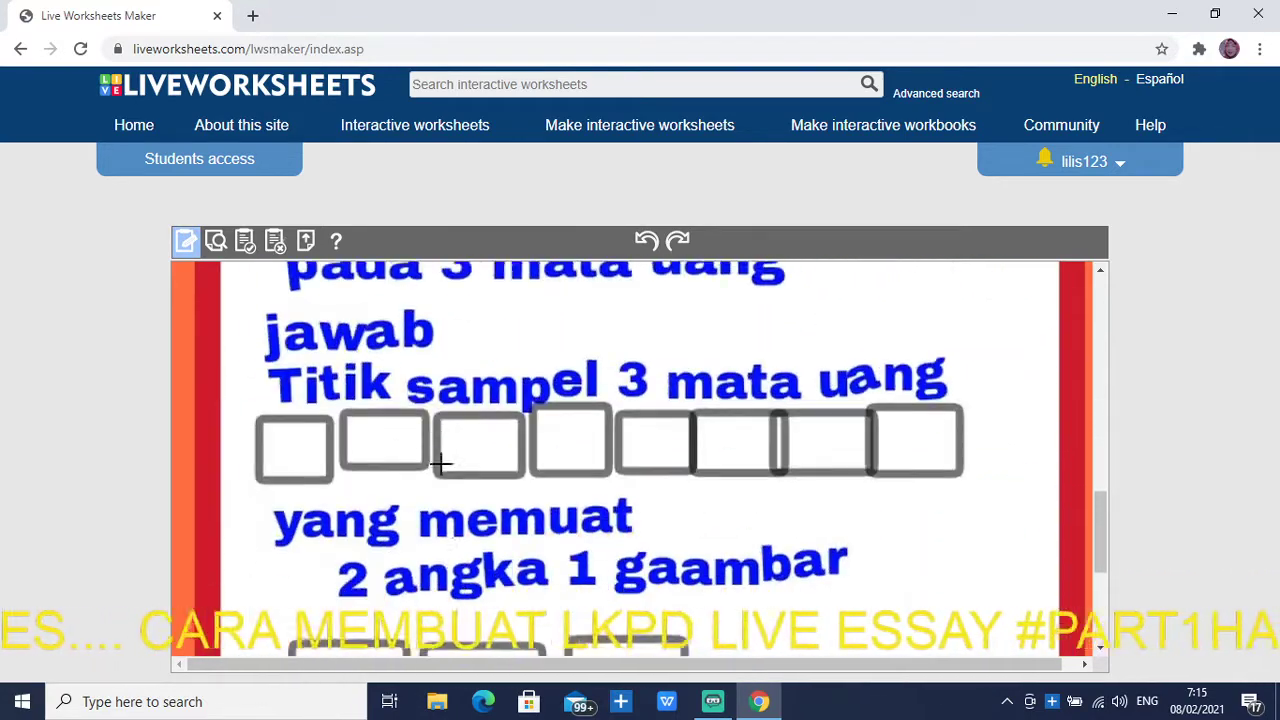
scroll(441, 463, "up", 10)
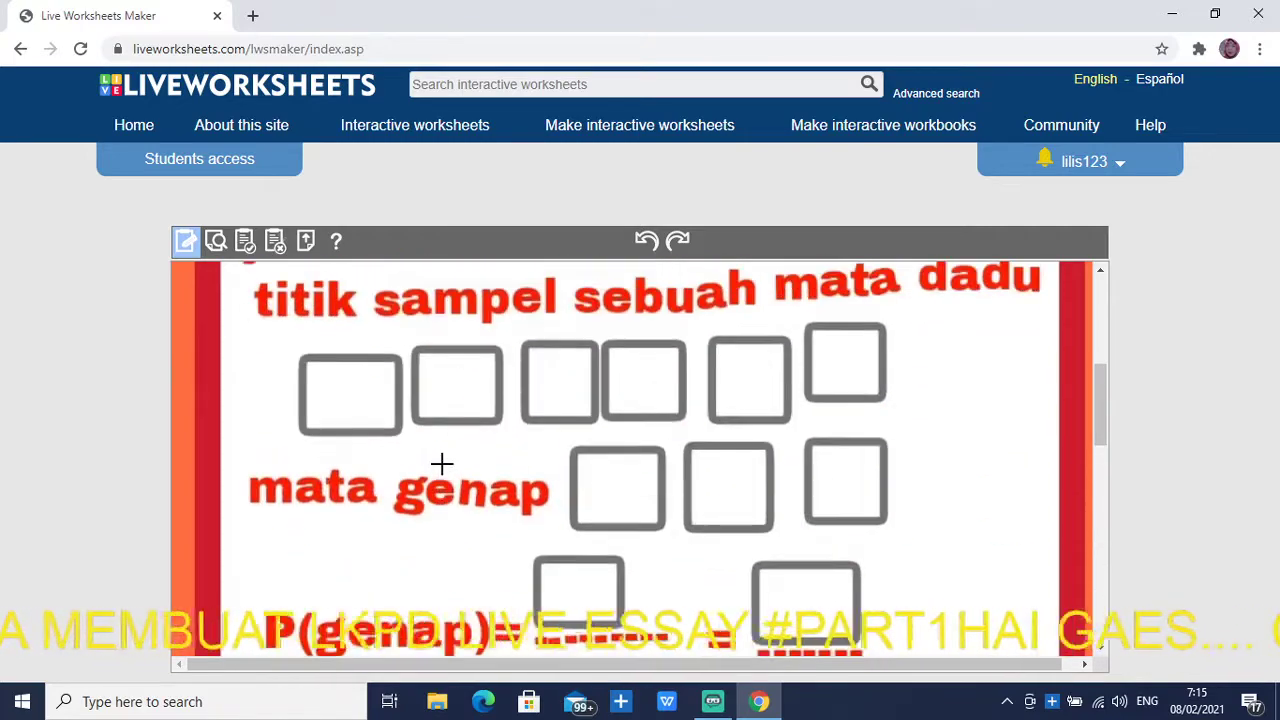
scroll(441, 463, "up", 5)
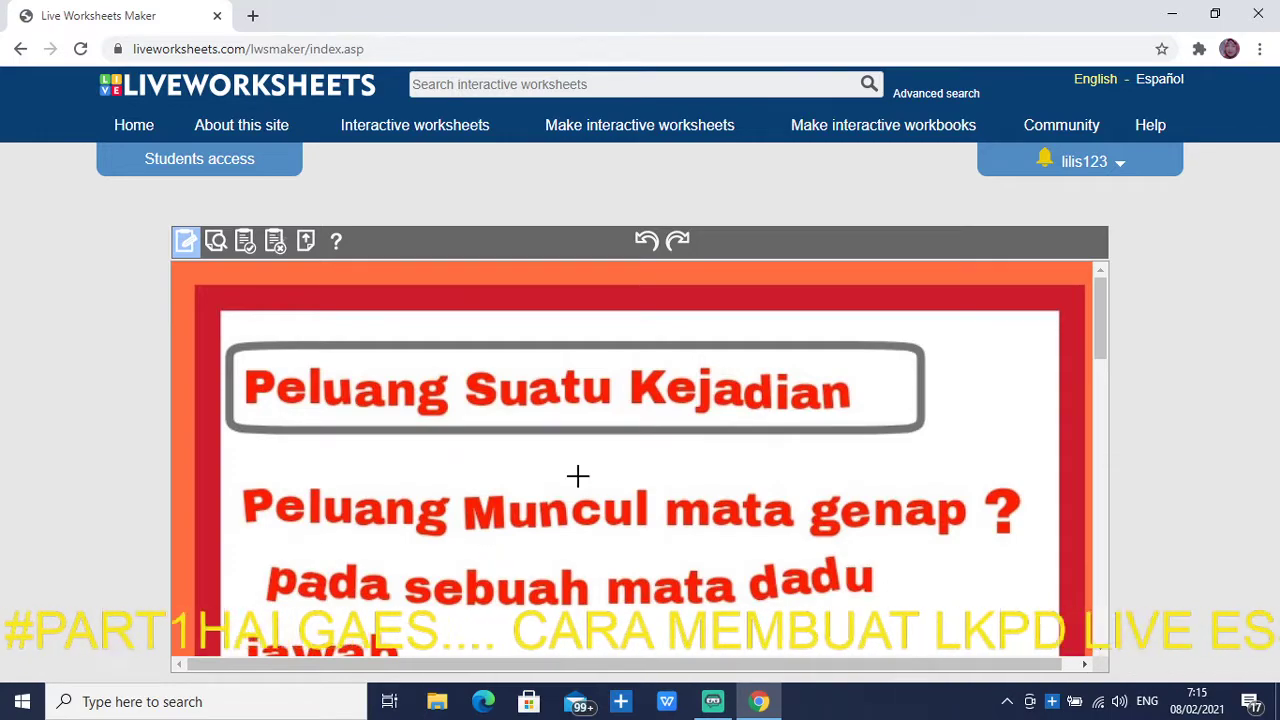
scroll(550, 535, "down", 3)
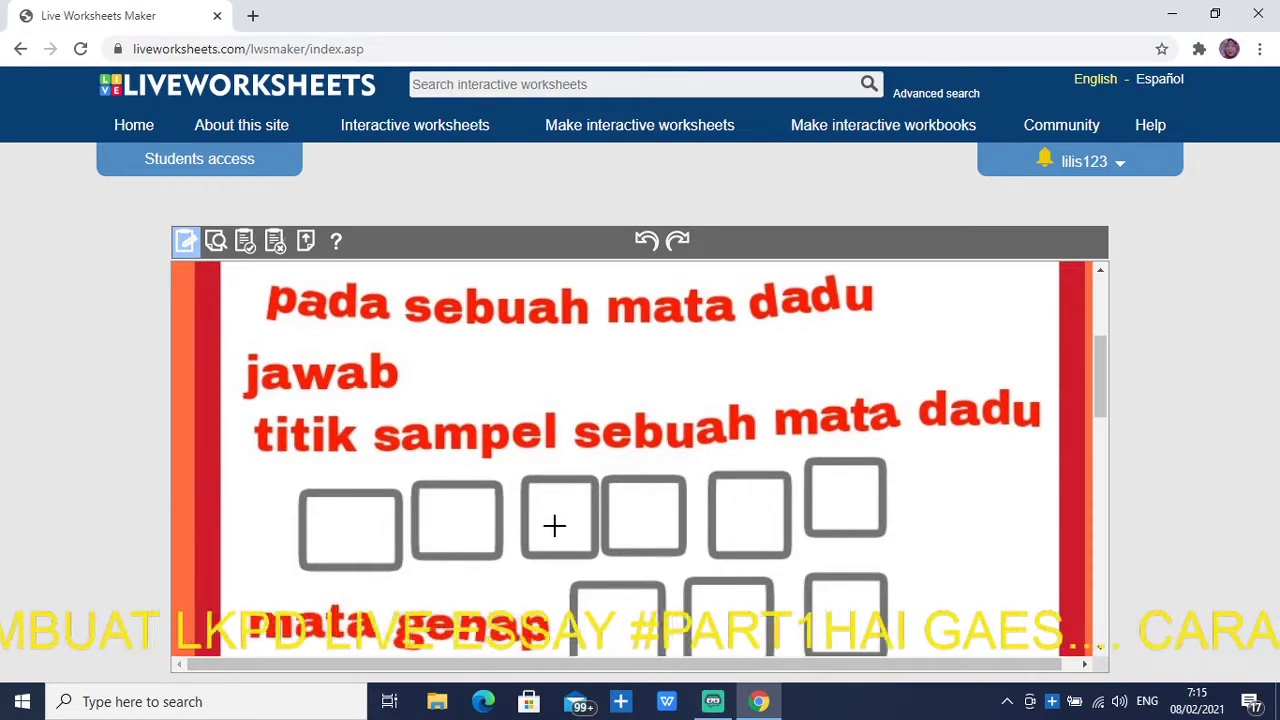
scroll(570, 517, "up", 3)
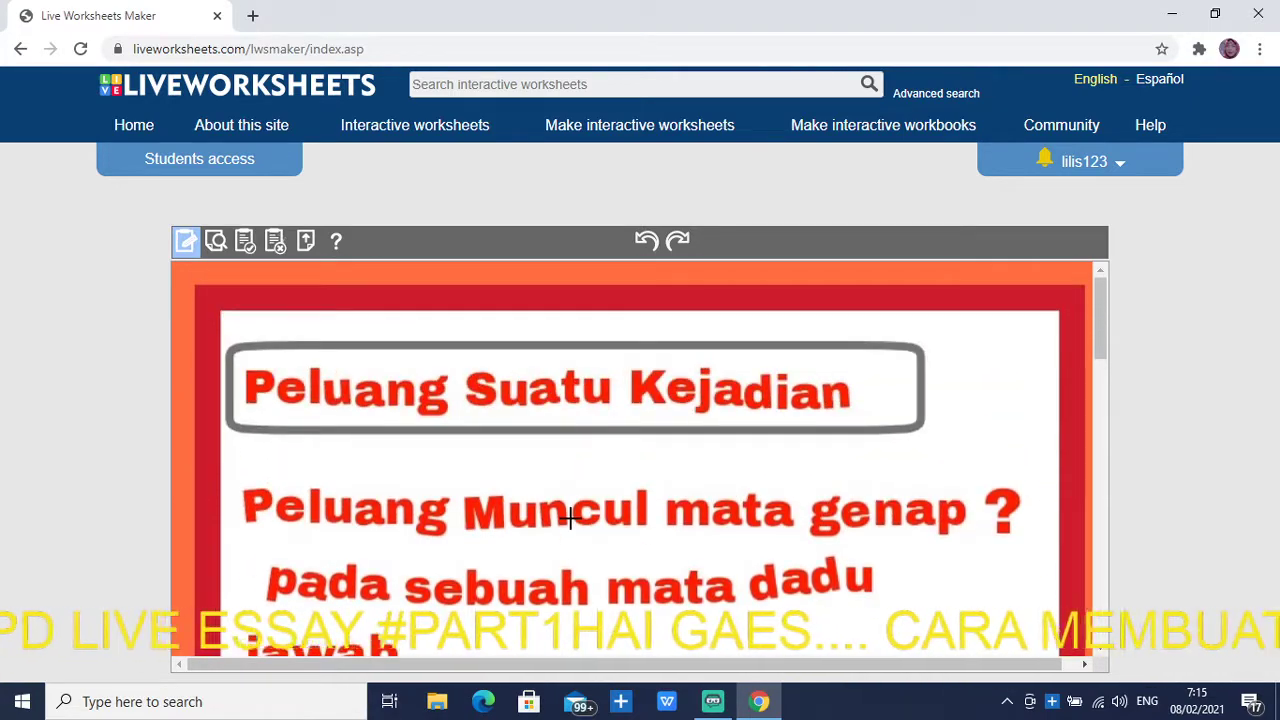
scroll(571, 517, "down", 3)
scroll(431, 331, "up", 3)
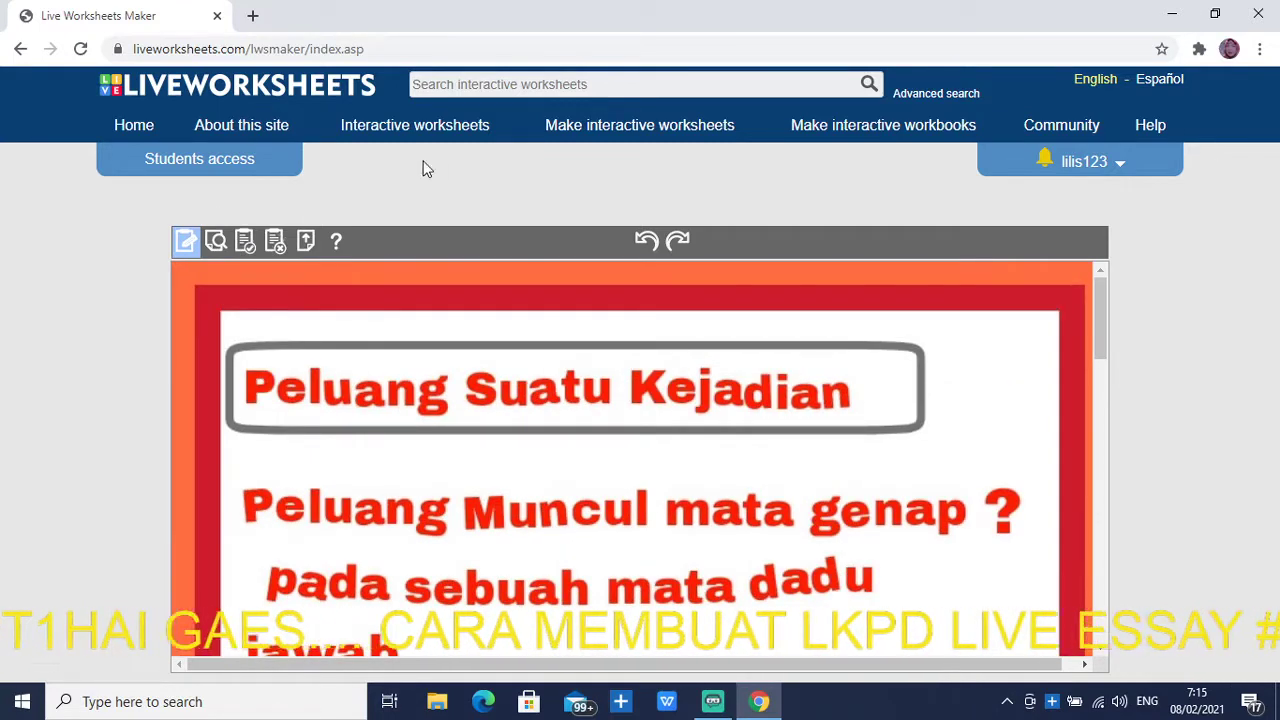
left_click(622, 128)
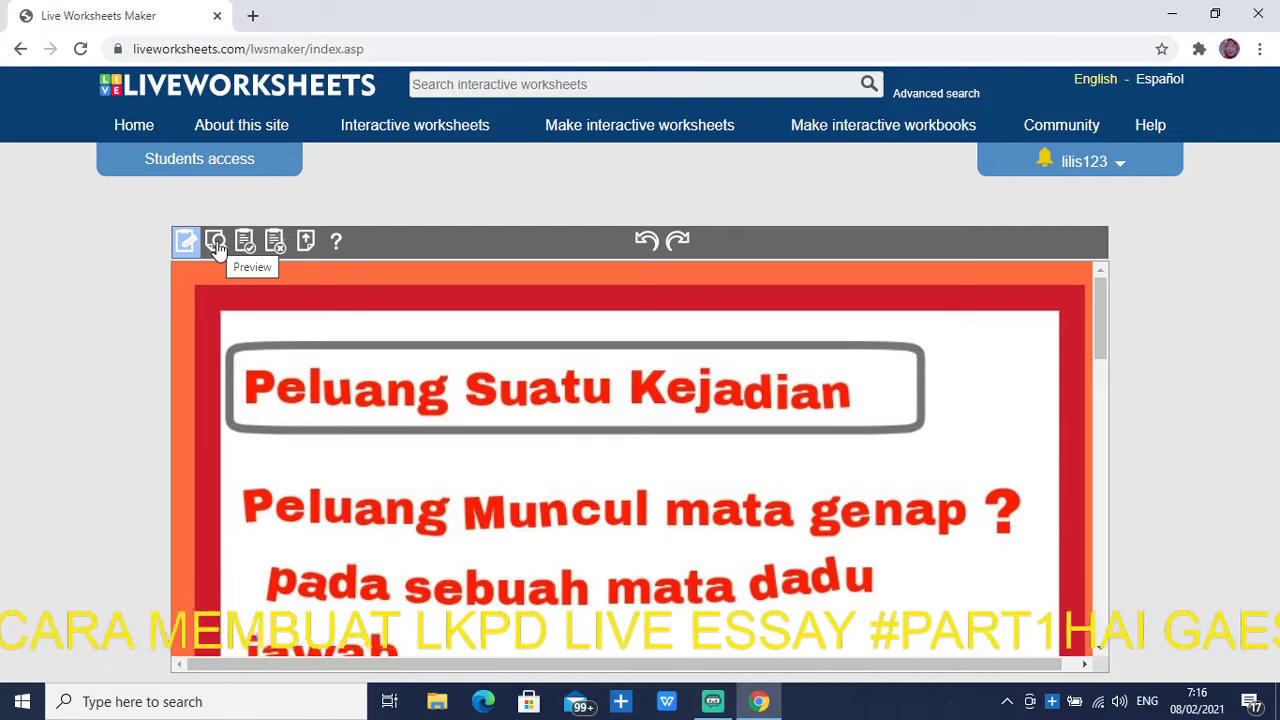
Discard the current worksheet and upload PicsArt_02-07-07.39.06.jpg instead
left_click(273, 244)
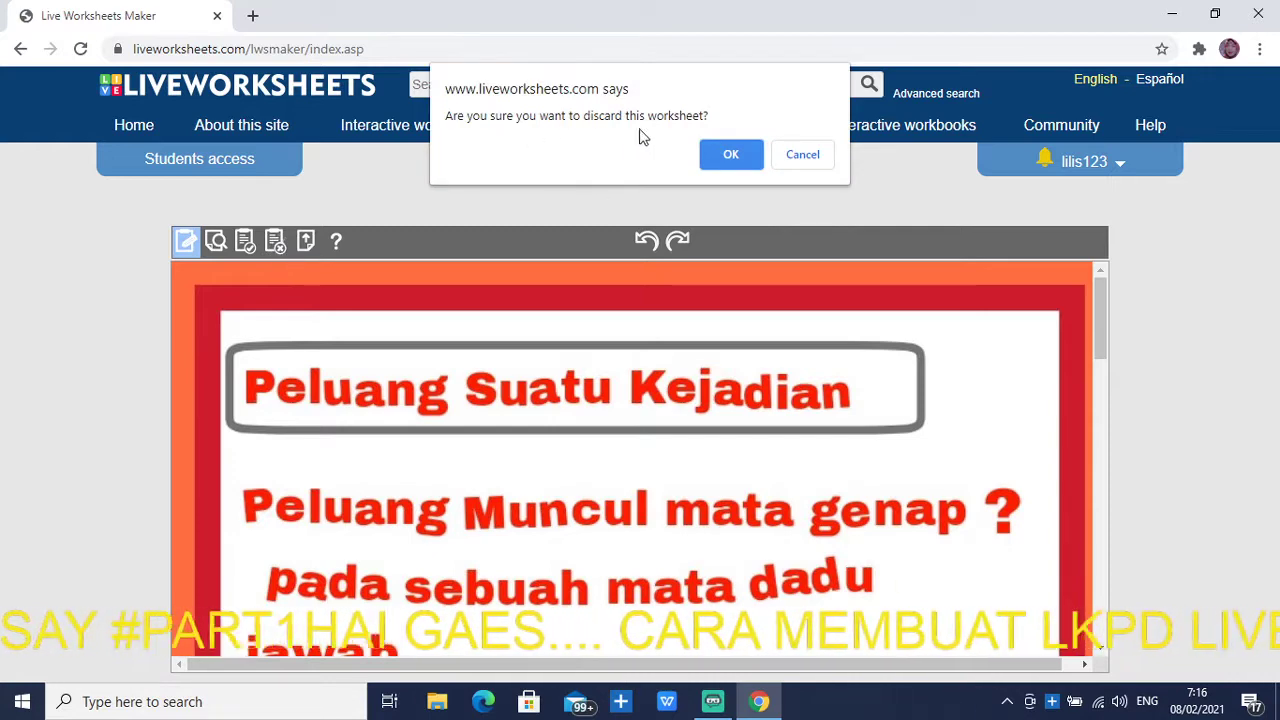
left_click(731, 155)
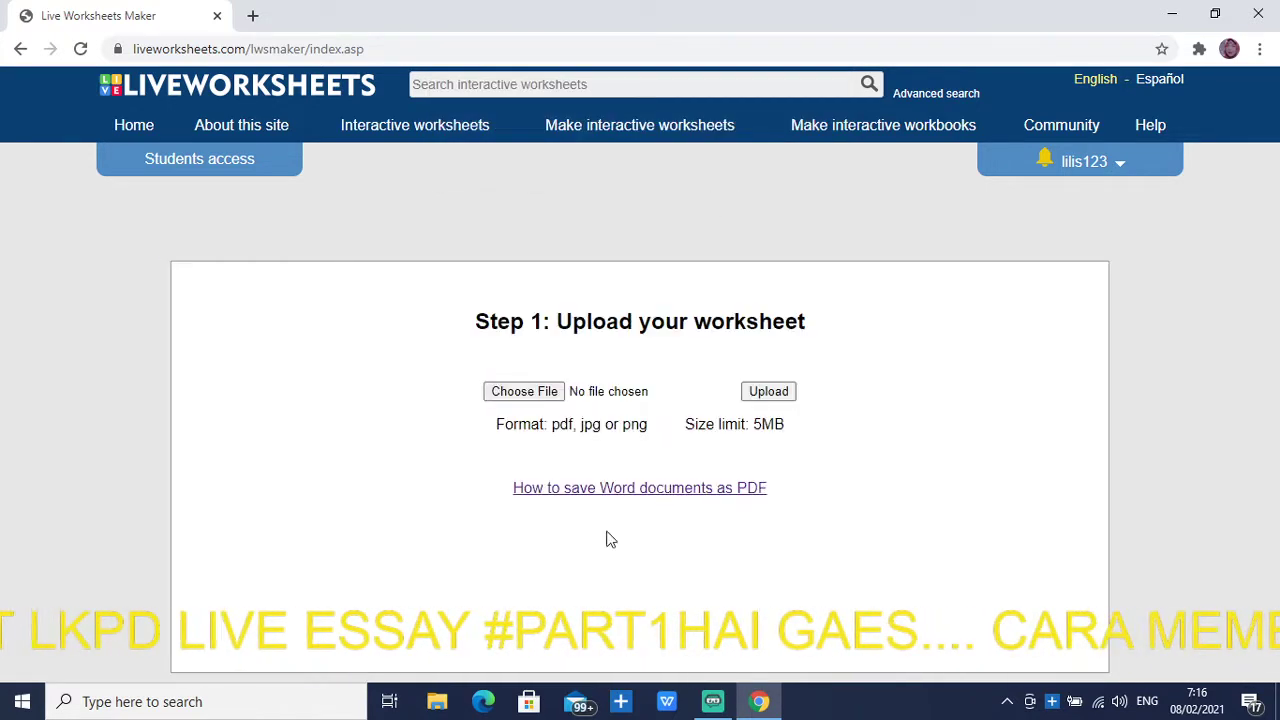
left_click(514, 393)
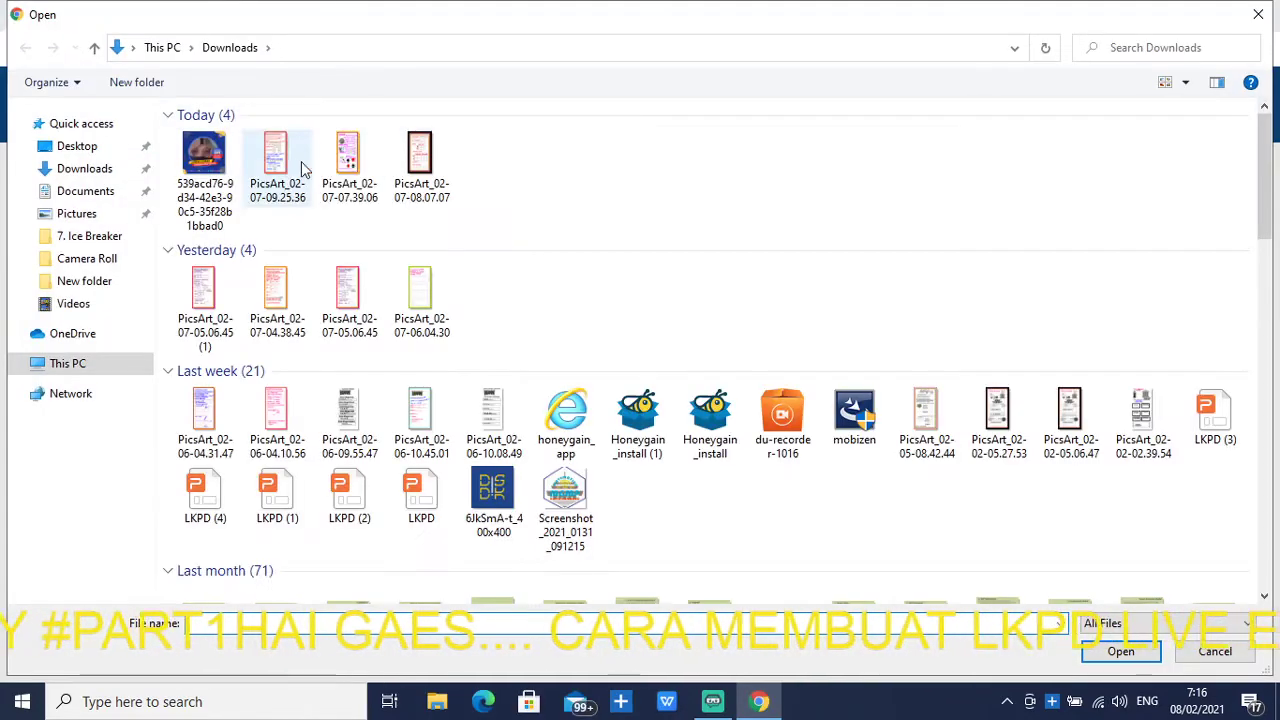
left_click(355, 165)
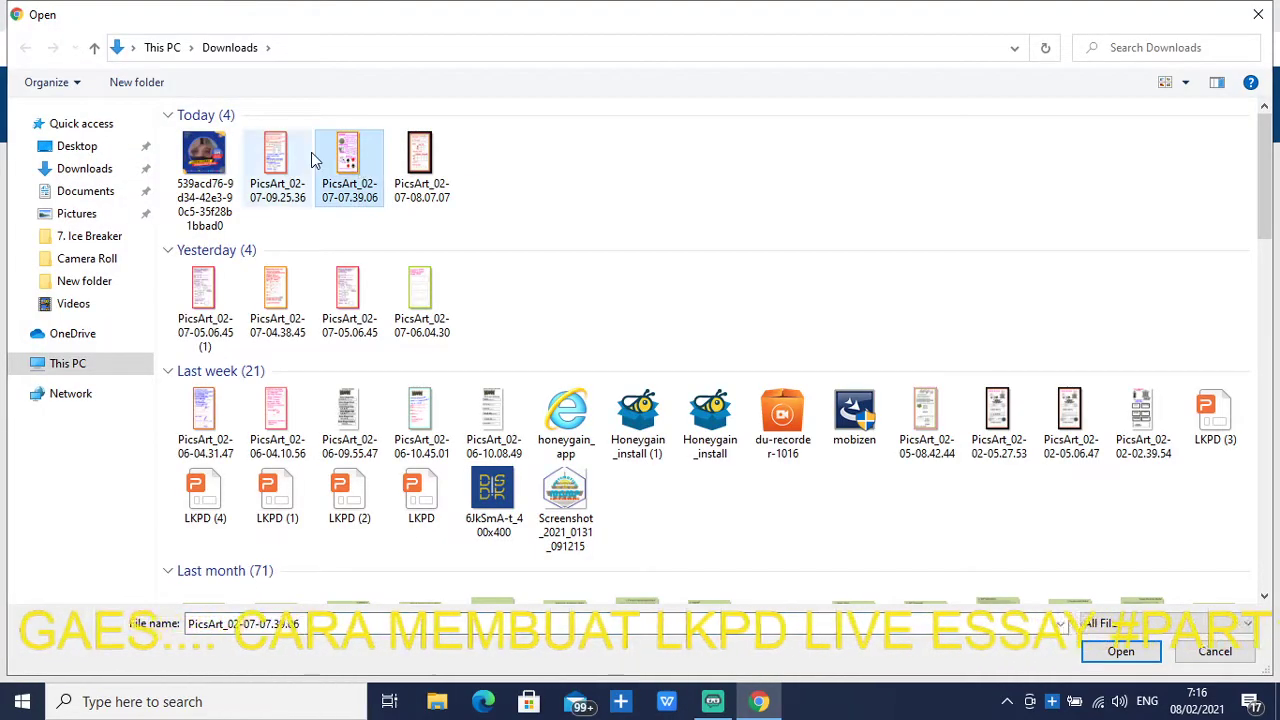
left_click(1112, 651)
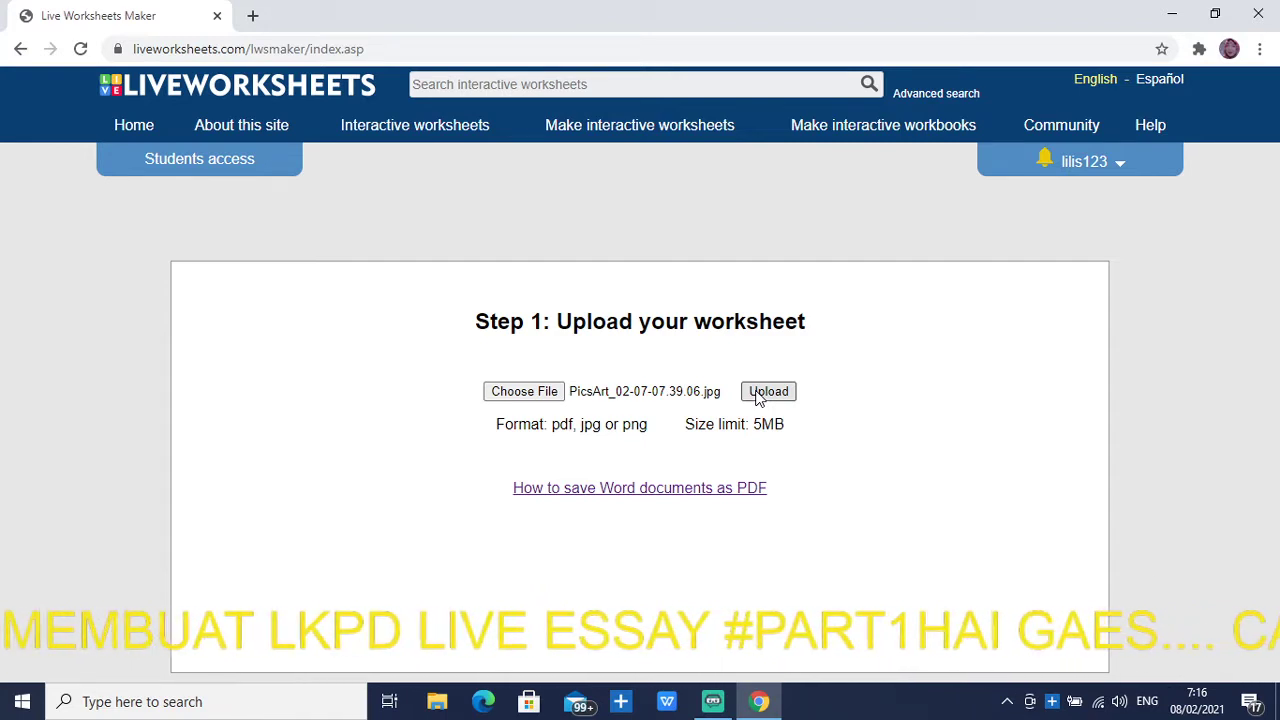
left_click(759, 395)
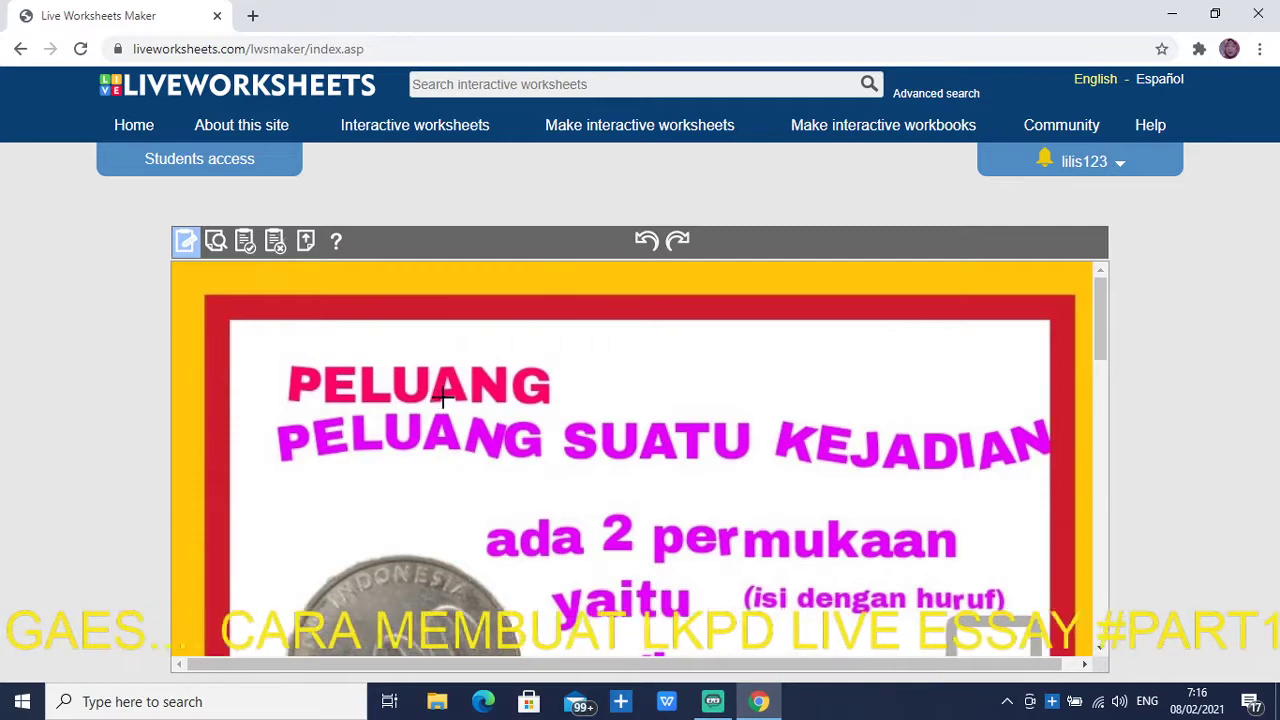
scroll(546, 463, "down", 3)
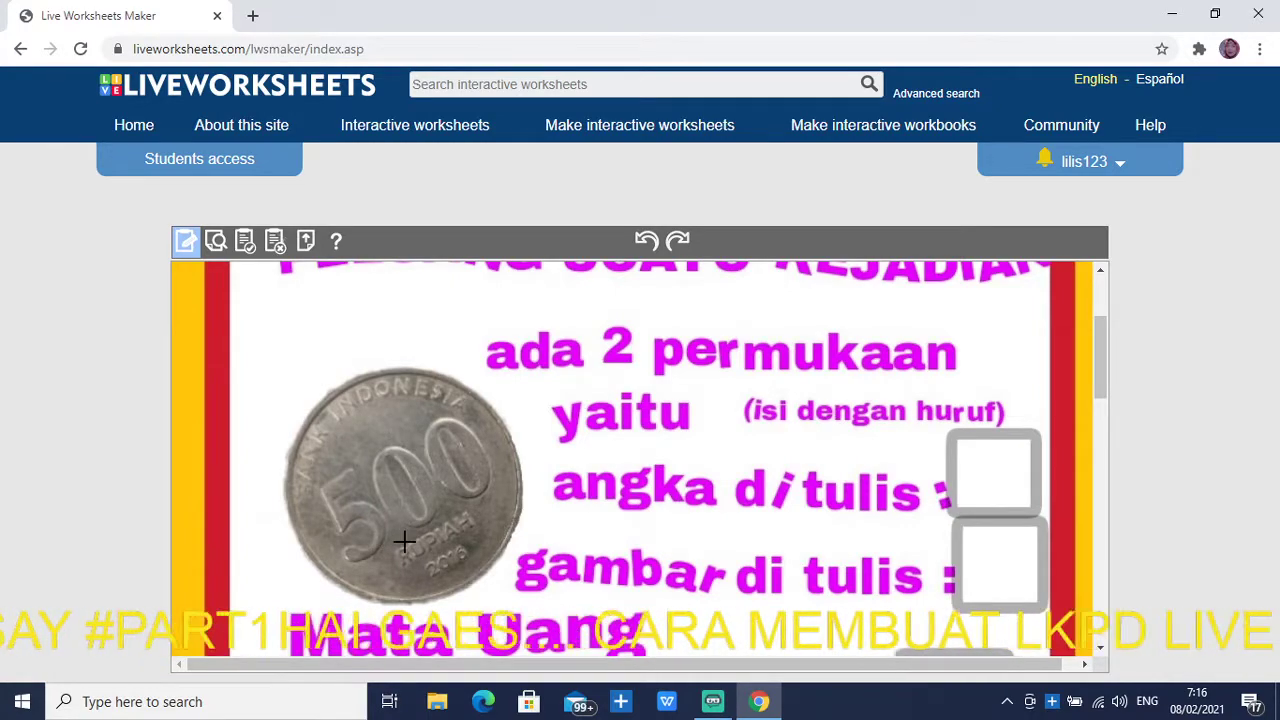
scroll(404, 542, "down", 12)
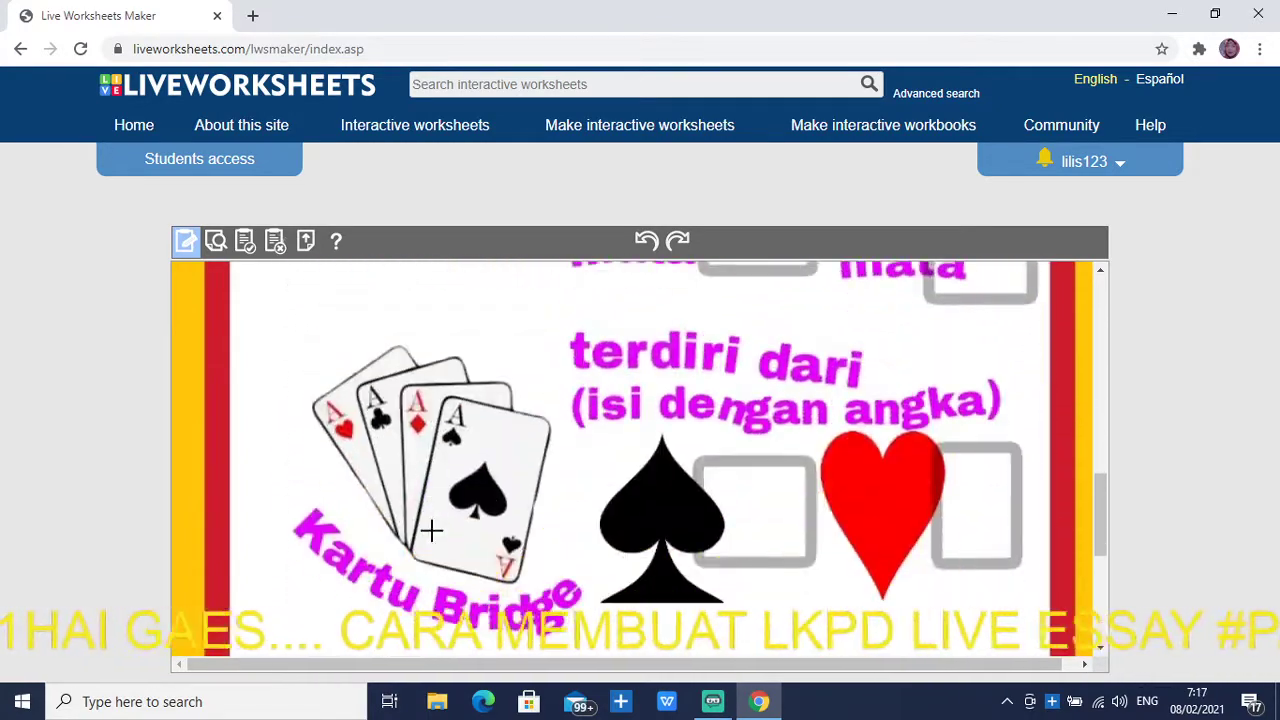
scroll(437, 529, "down", 4)
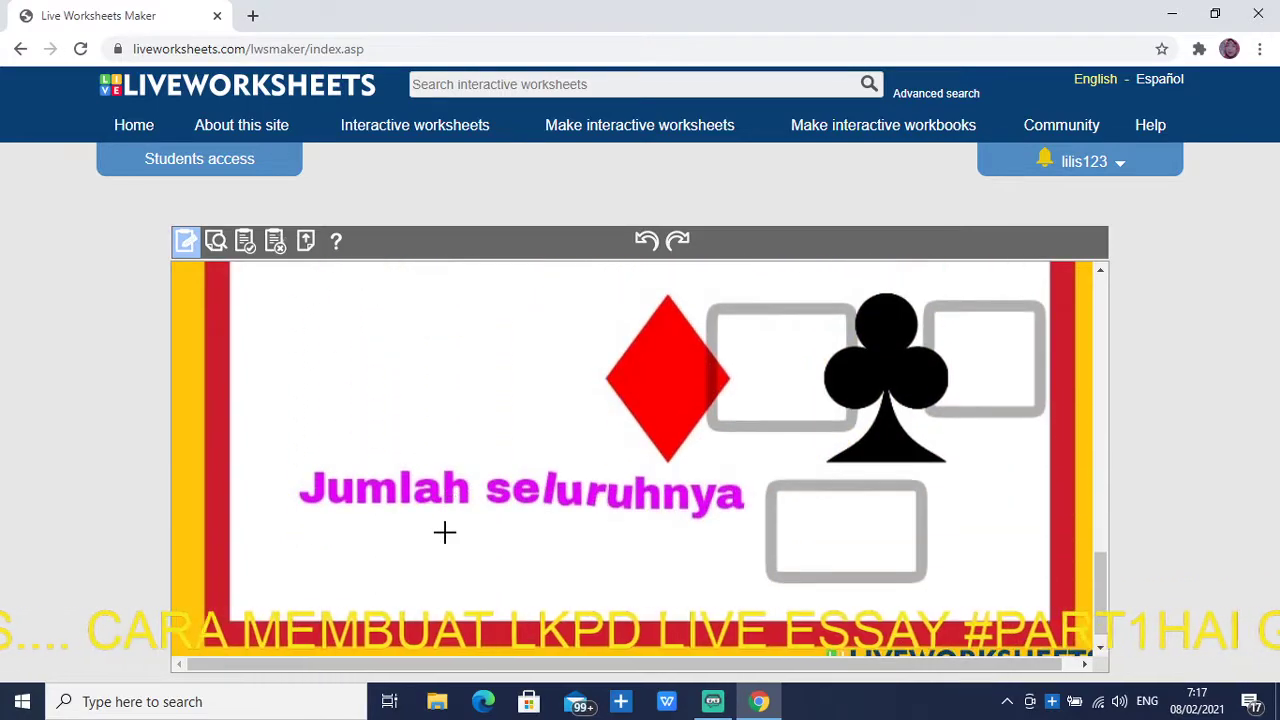
scroll(444, 530, "up", 5)
scroll(444, 532, "up", 8)
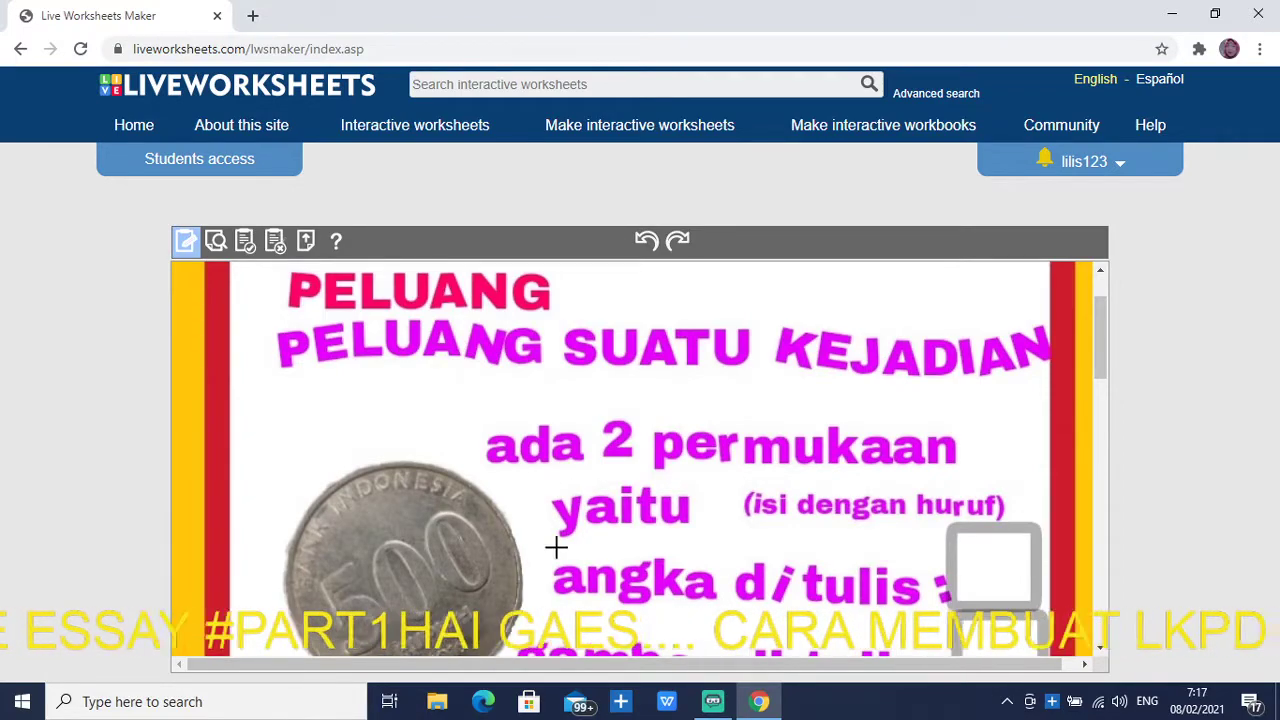
scroll(598, 543, "down", 1)
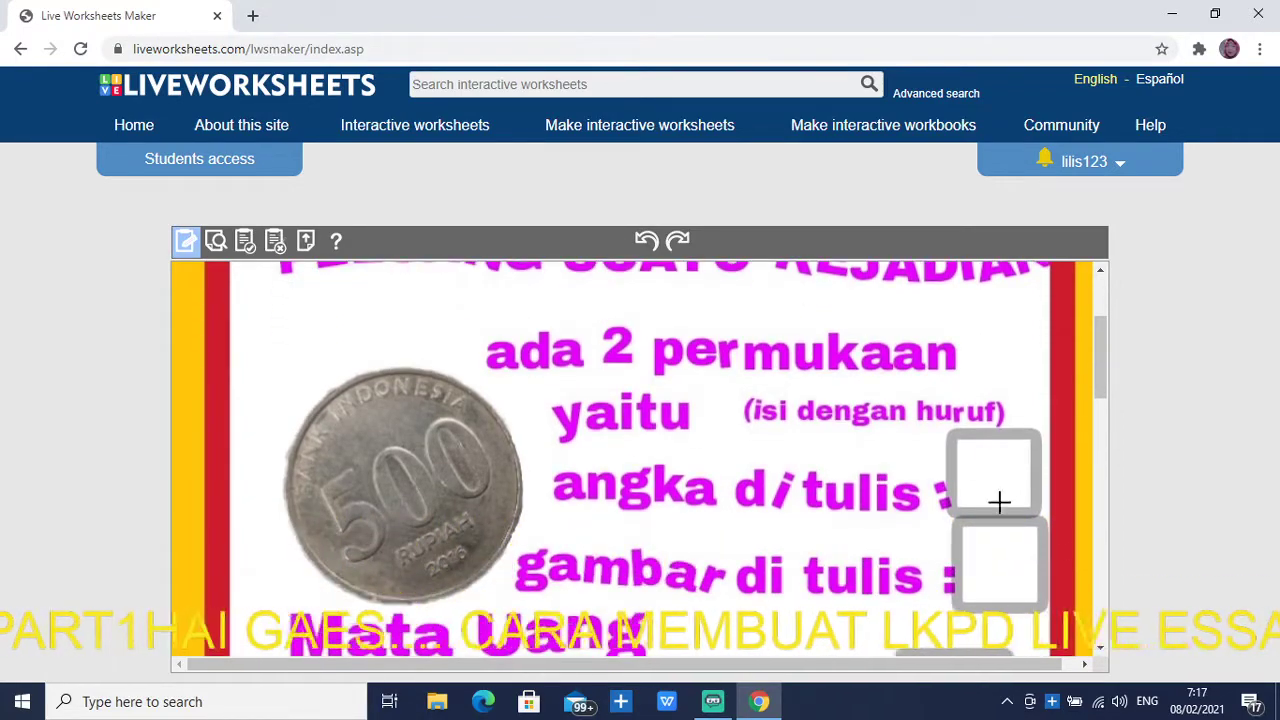
Draw answer text boxes for both coin sides, the dice face count and the six mata frames
left_click_drag(971, 446, 1029, 508)
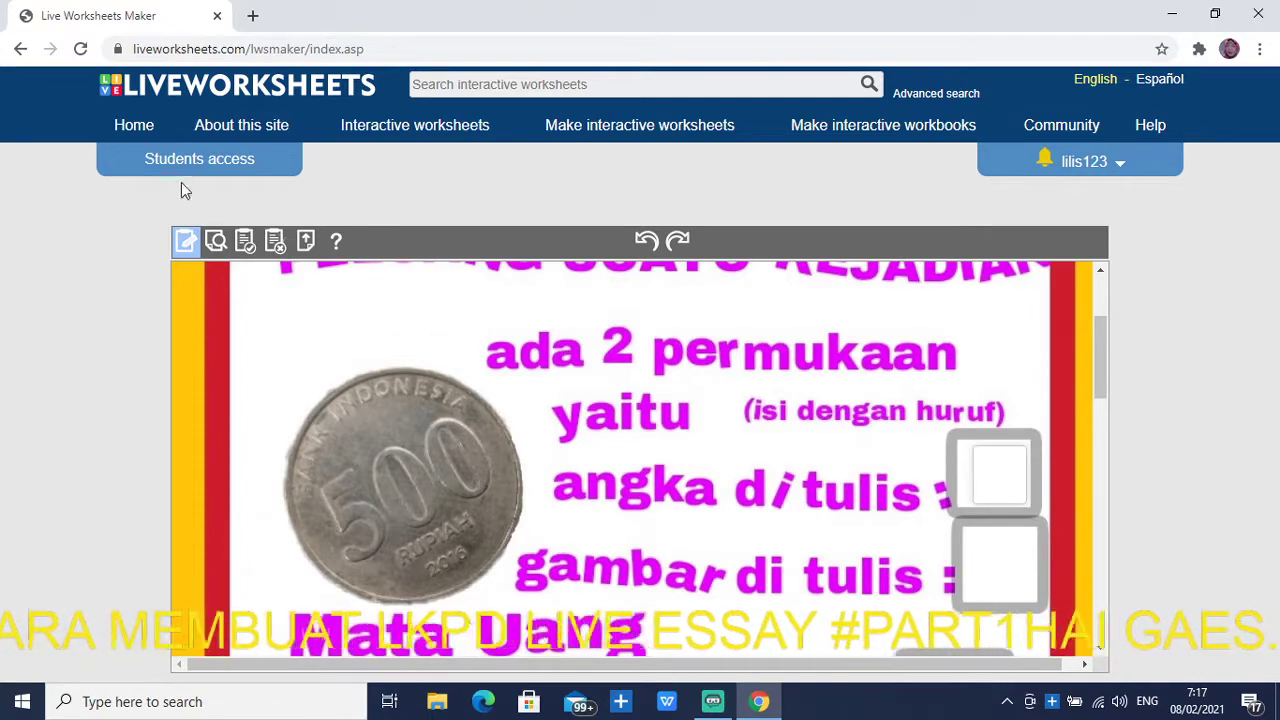
left_click_drag(974, 535, 1019, 595)
scroll(968, 570, "down", 2)
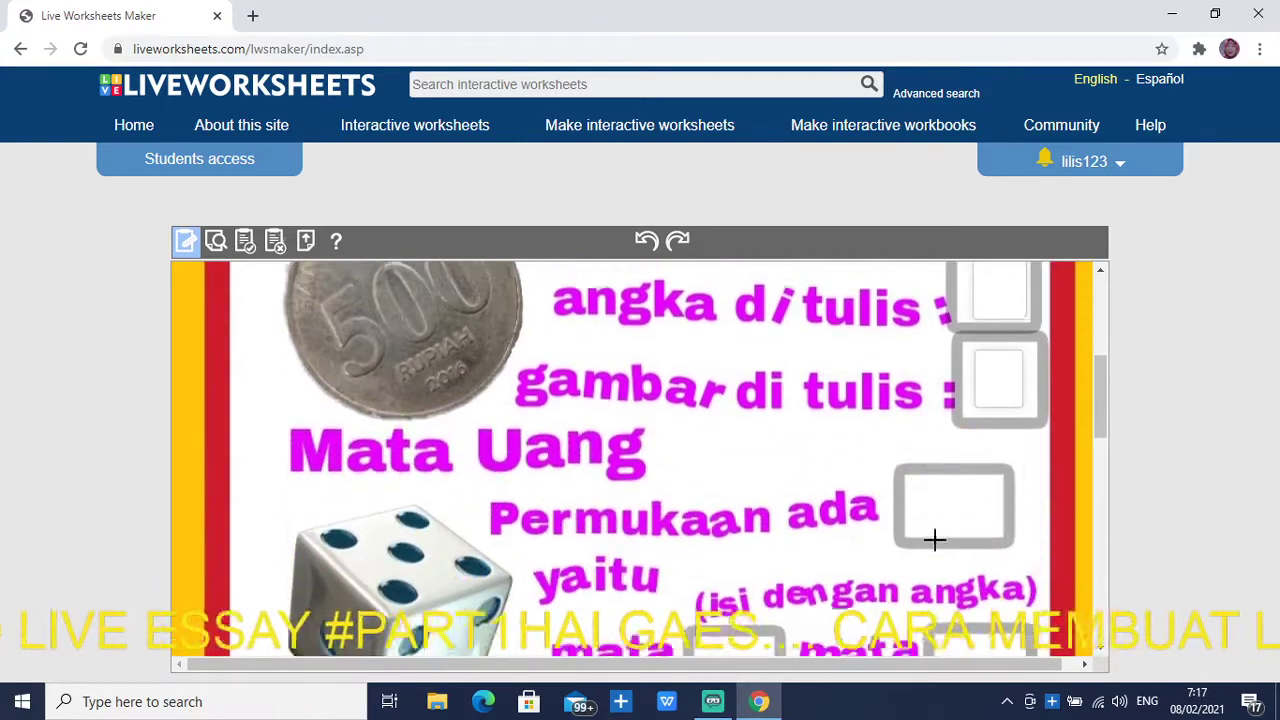
left_click_drag(909, 480, 991, 523)
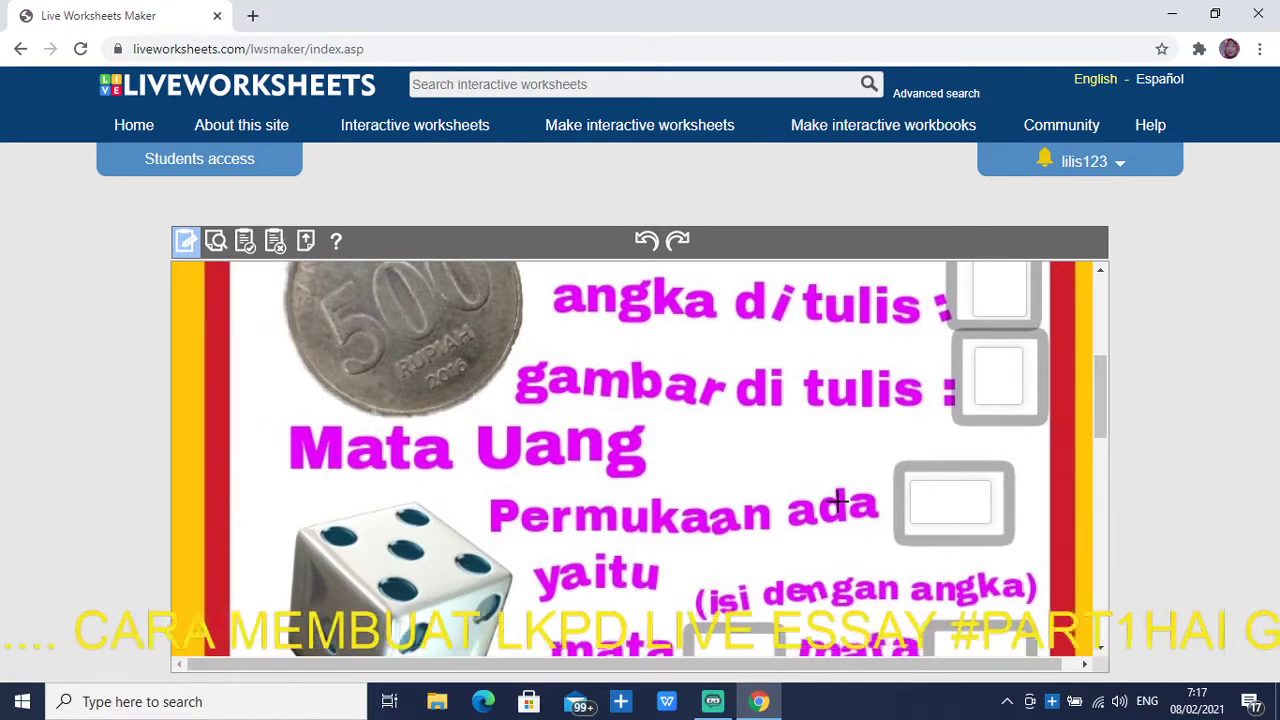
scroll(832, 500, "down", 2)
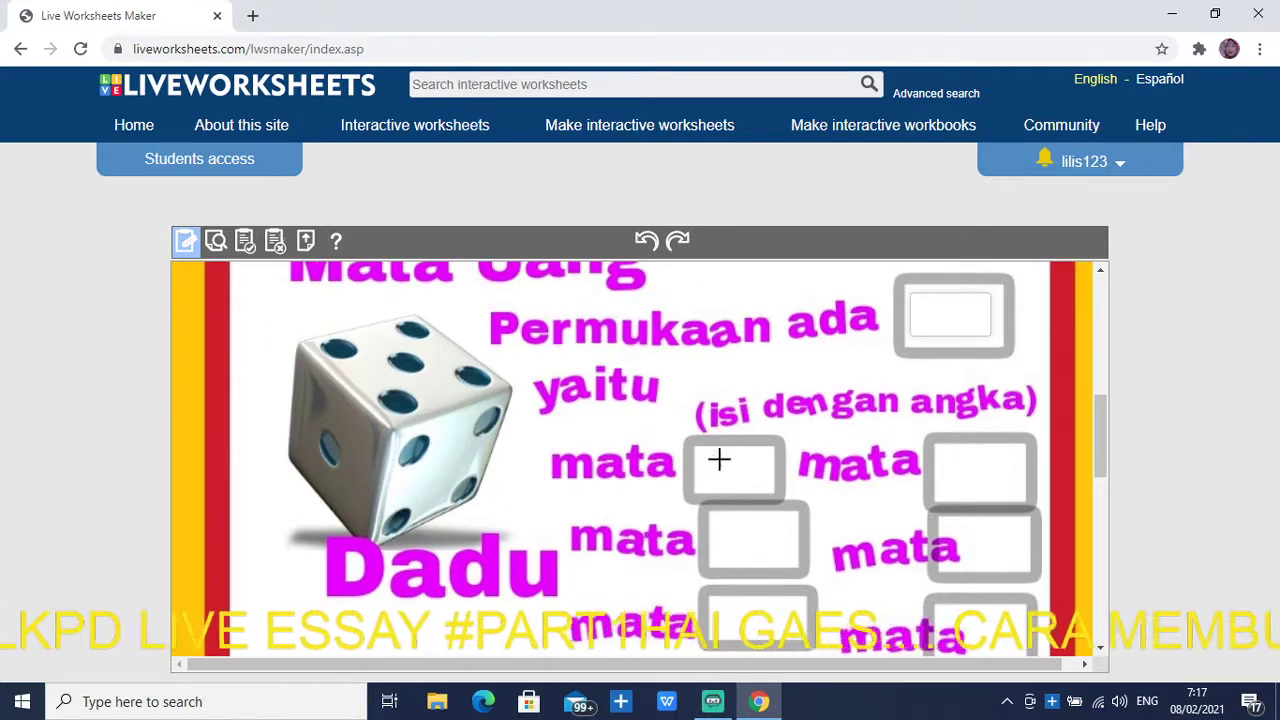
left_click_drag(713, 456, 782, 558)
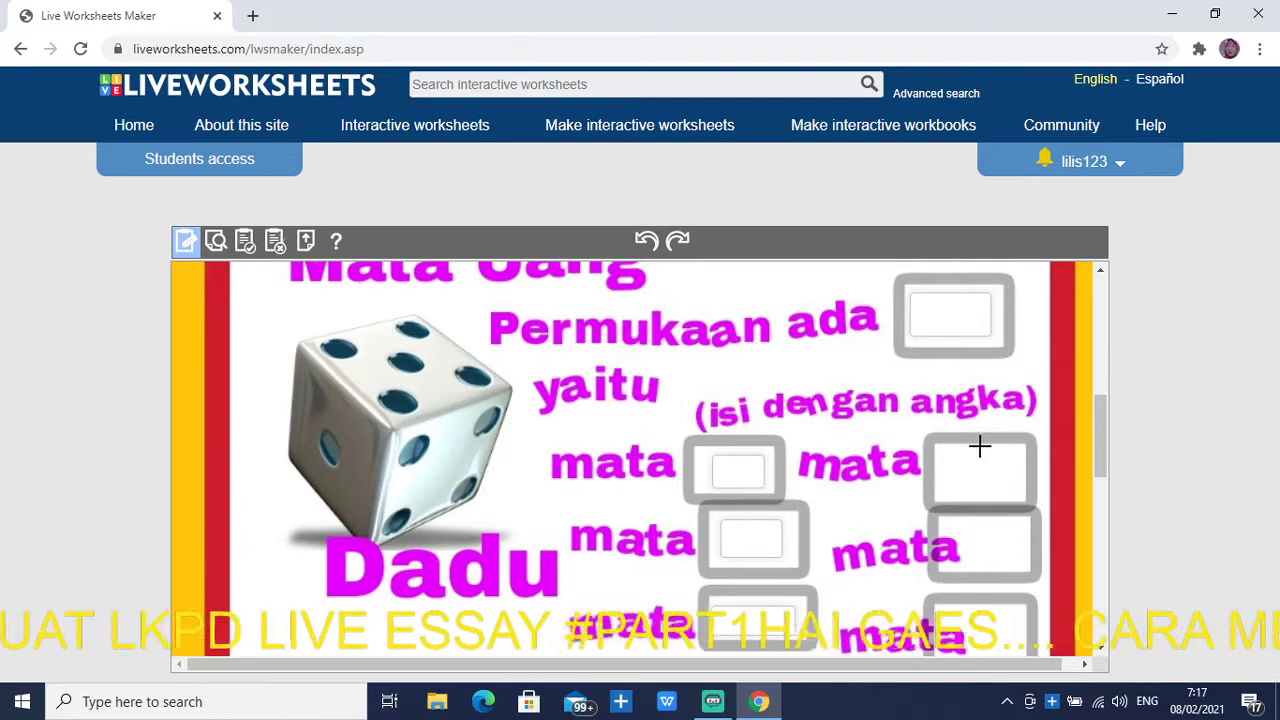
left_click_drag(954, 449, 1016, 494)
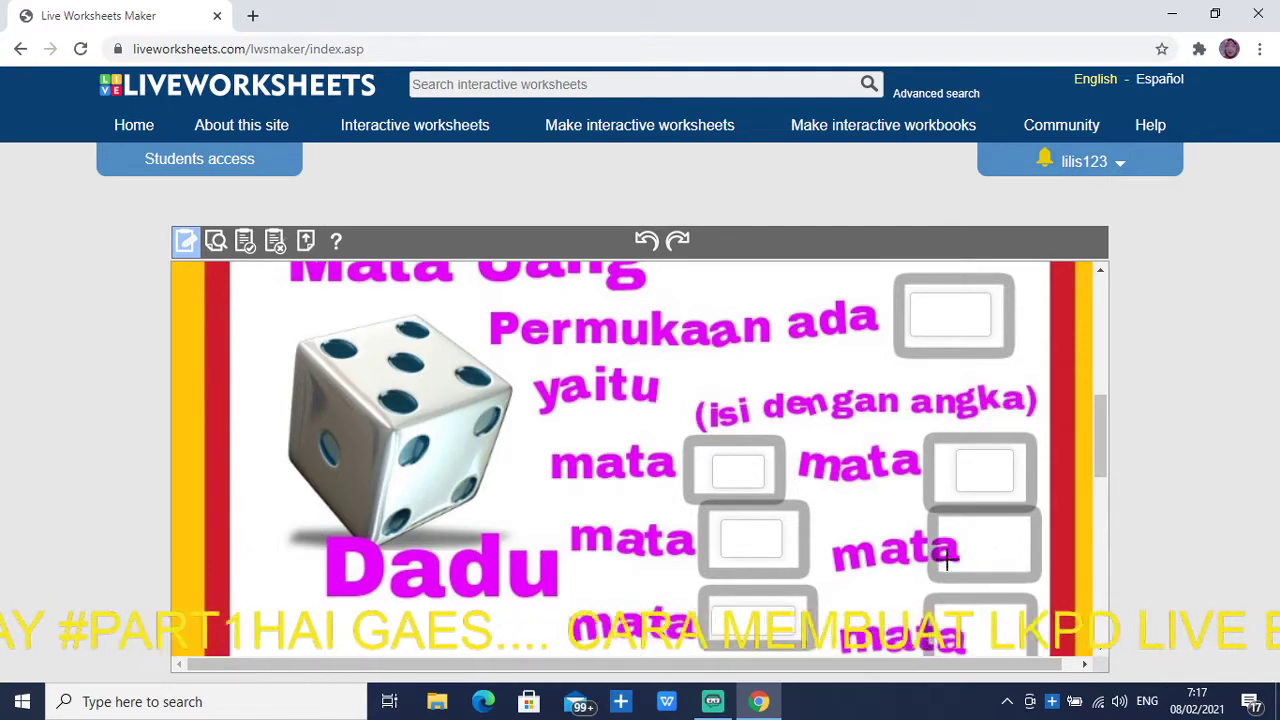
left_click_drag(954, 520, 1016, 565)
scroll(1016, 565, "down", 1)
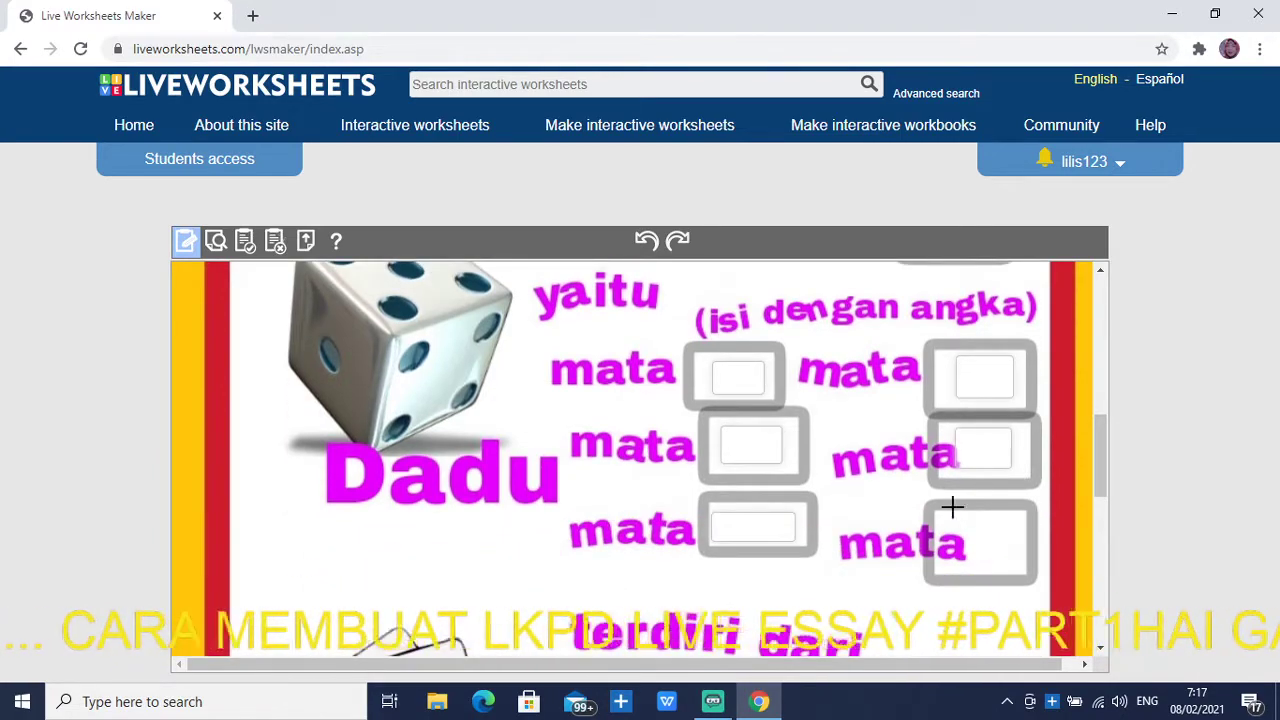
left_click_drag(948, 521, 1013, 567)
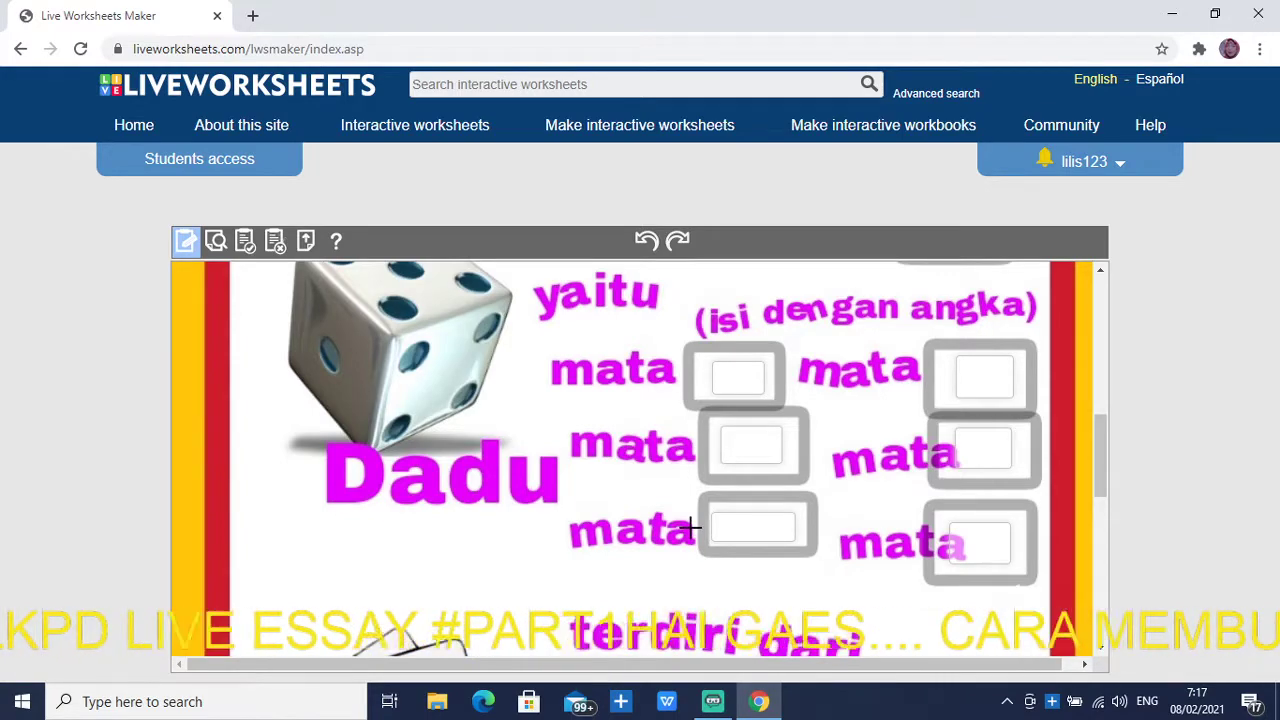
Draw answer text boxes beside the spade, heart, diamond and club, and for Jumlah seluruhnya
scroll(690, 527, "down", 2)
scroll(690, 527, "down", 1)
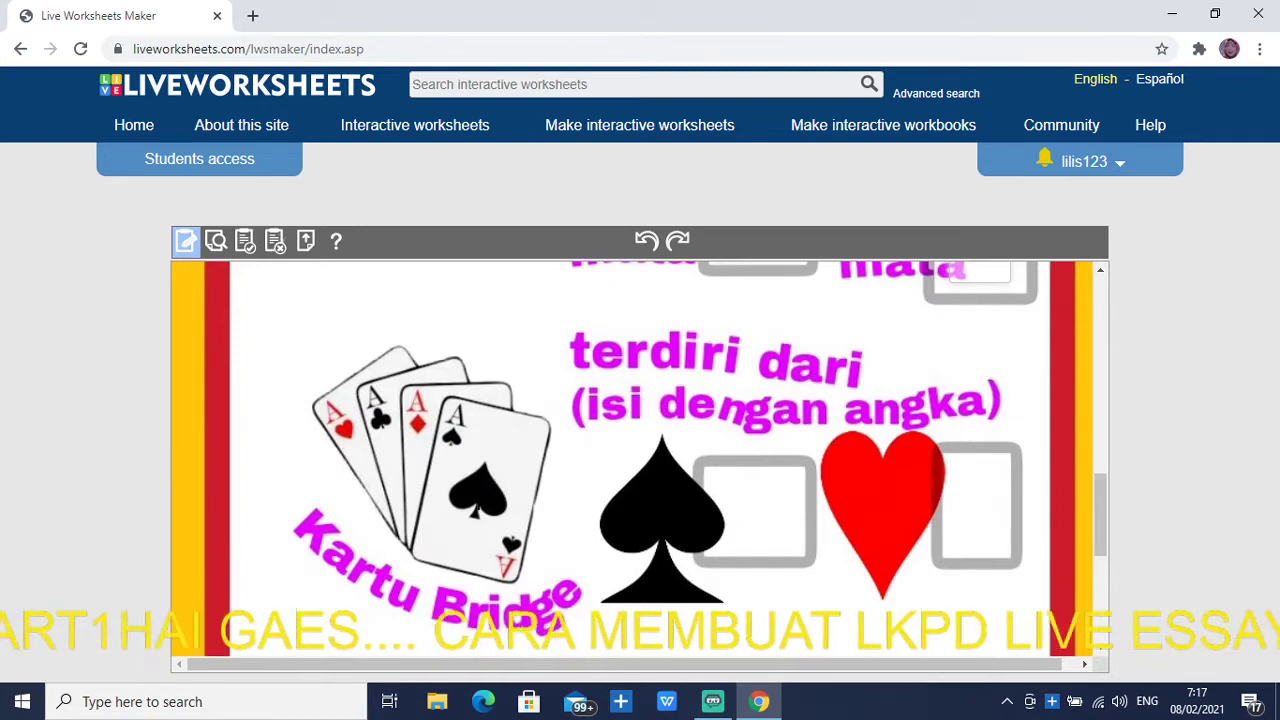
scroll(459, 539, "down", 2)
scroll(680, 491, "up", 1)
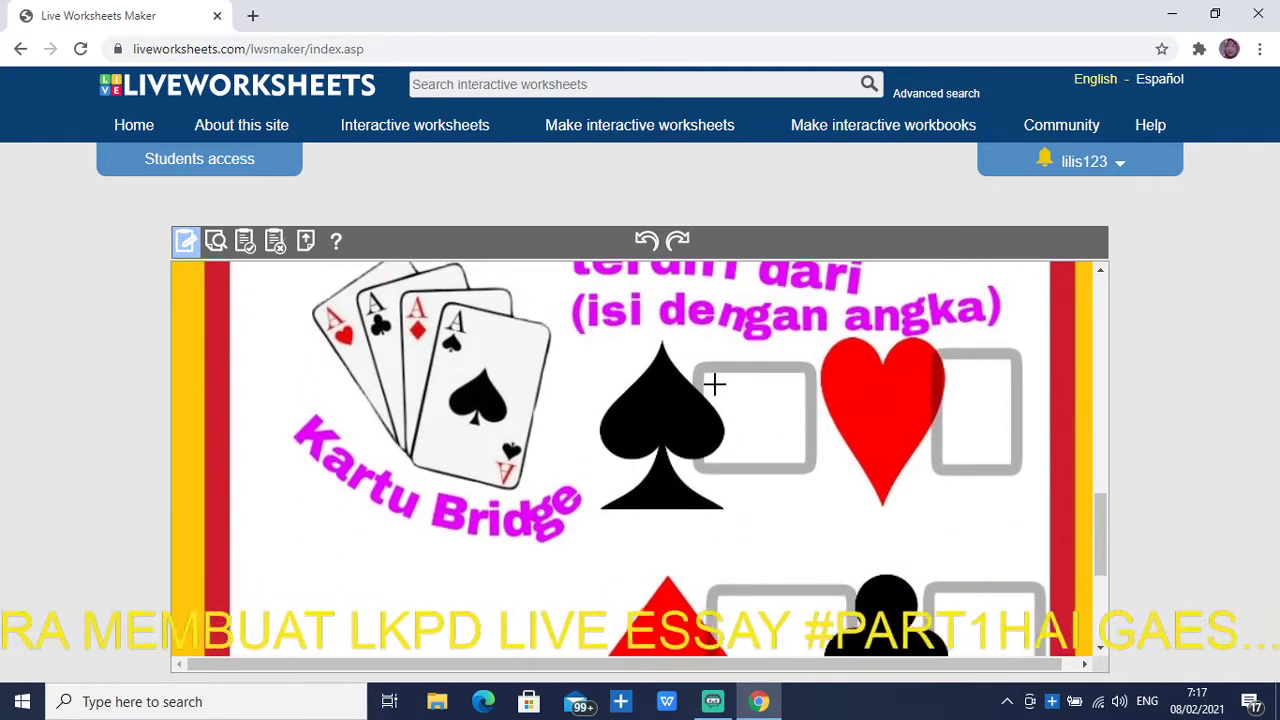
left_click_drag(715, 385, 795, 453)
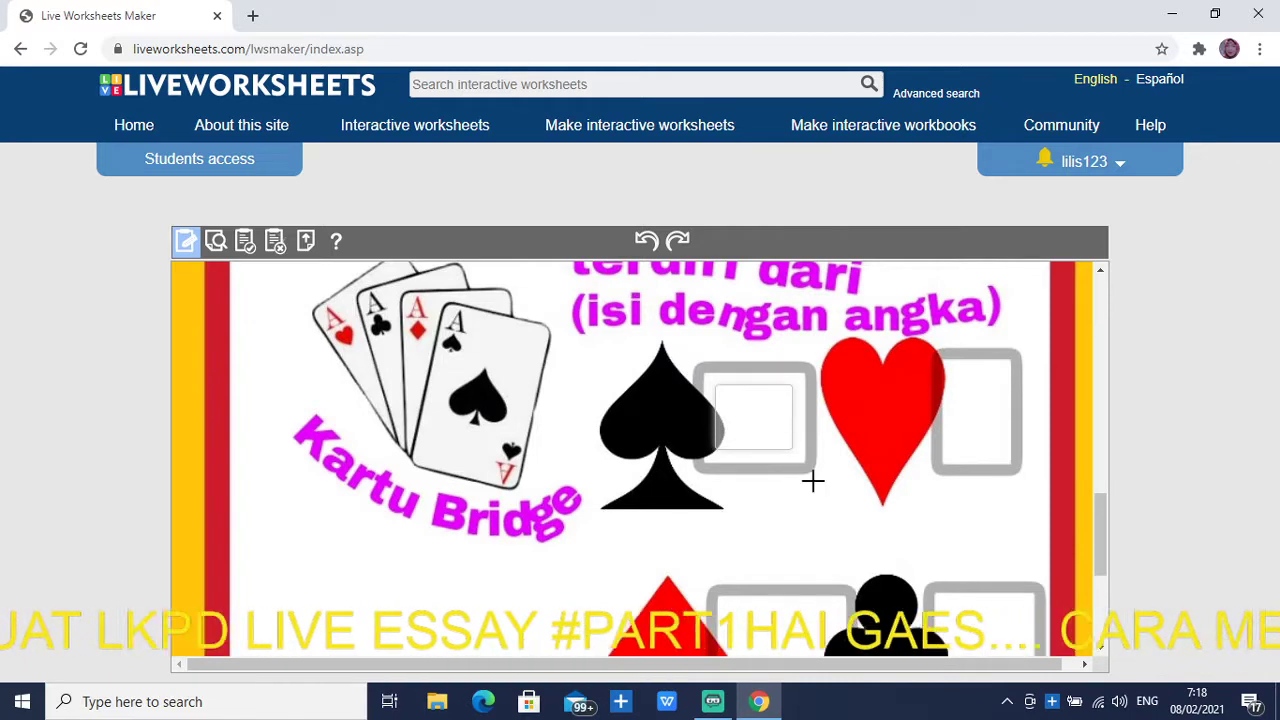
left_click_drag(956, 370, 996, 452)
scroll(903, 500, "down", 1)
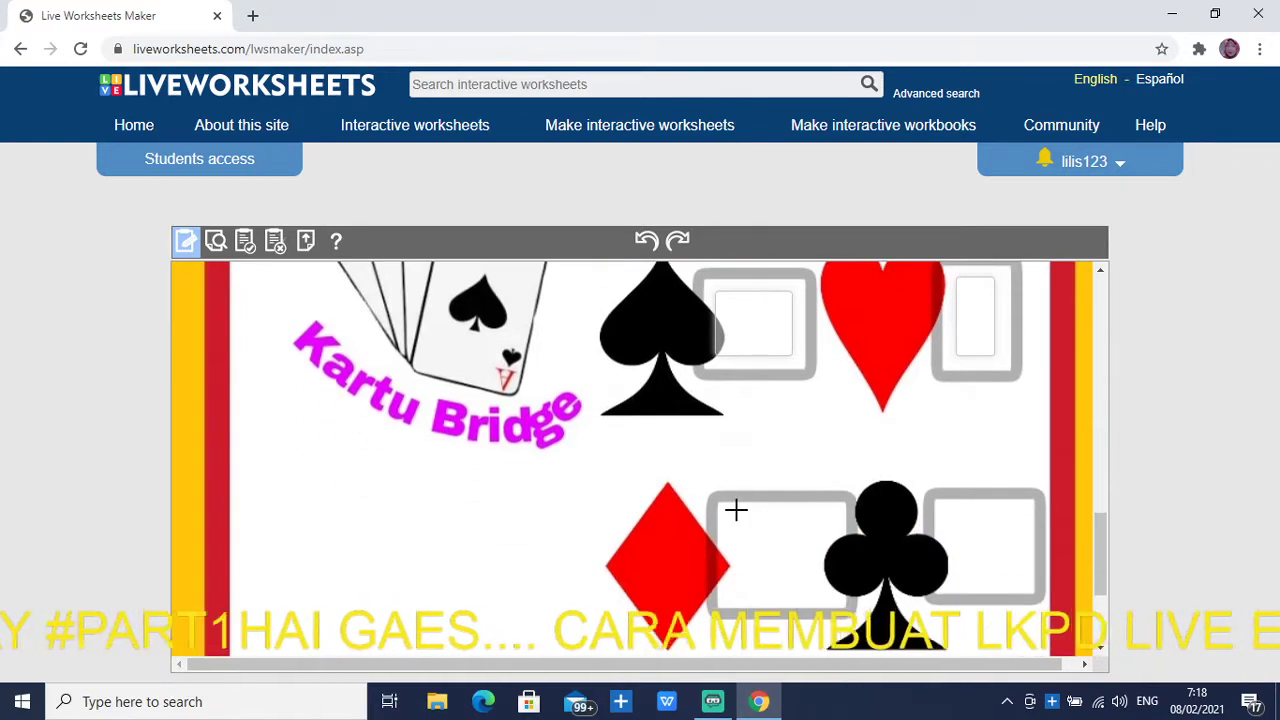
left_click_drag(735, 510, 818, 587)
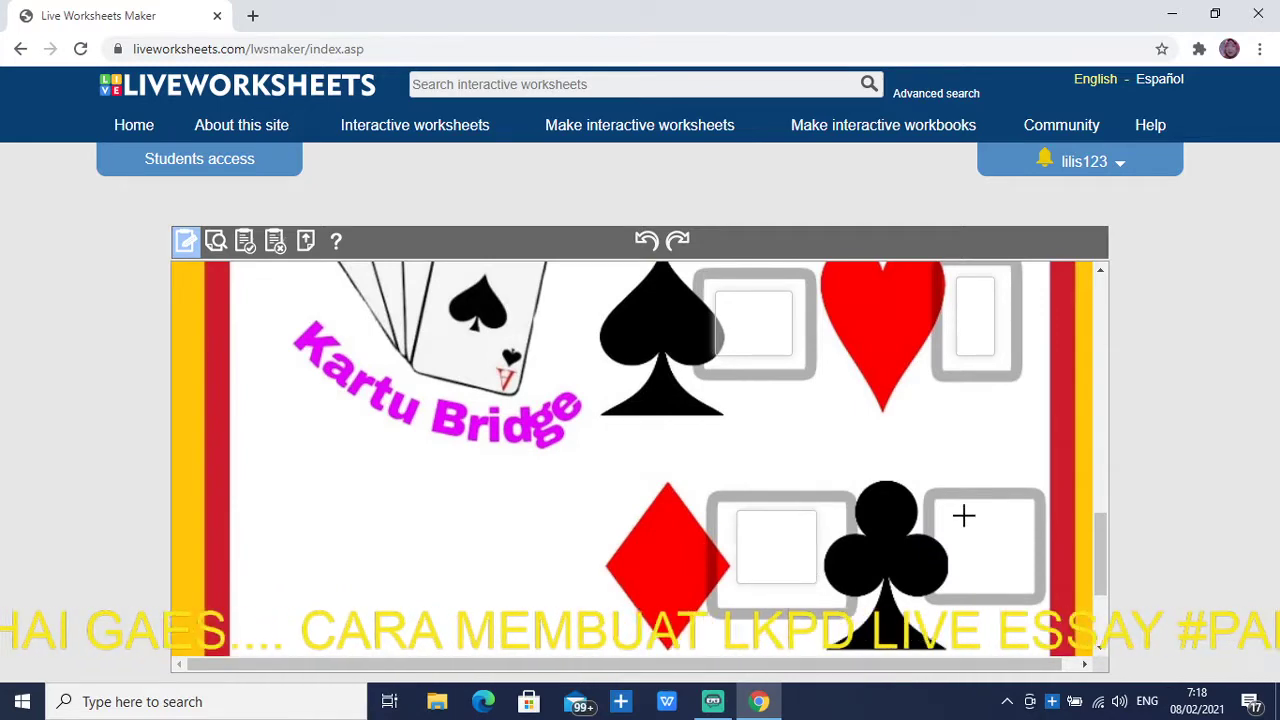
left_click_drag(958, 505, 1025, 582)
scroll(950, 543, "down", 2)
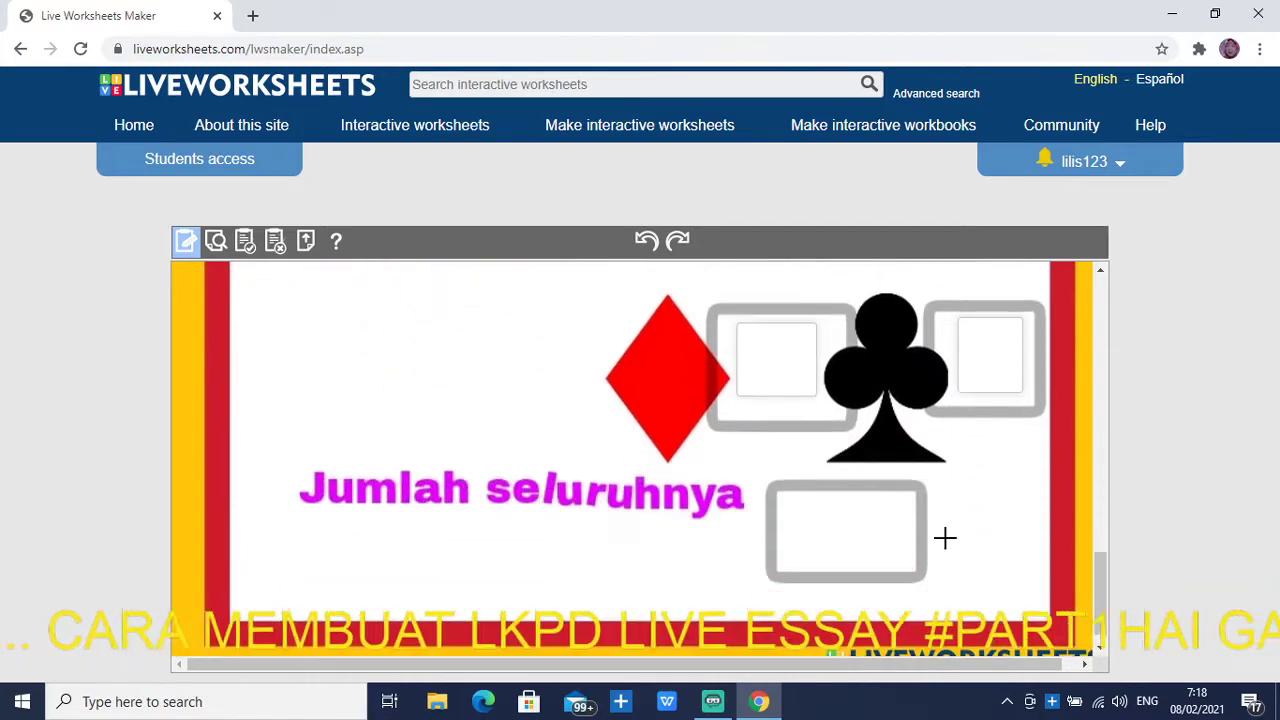
left_click_drag(800, 504, 893, 558)
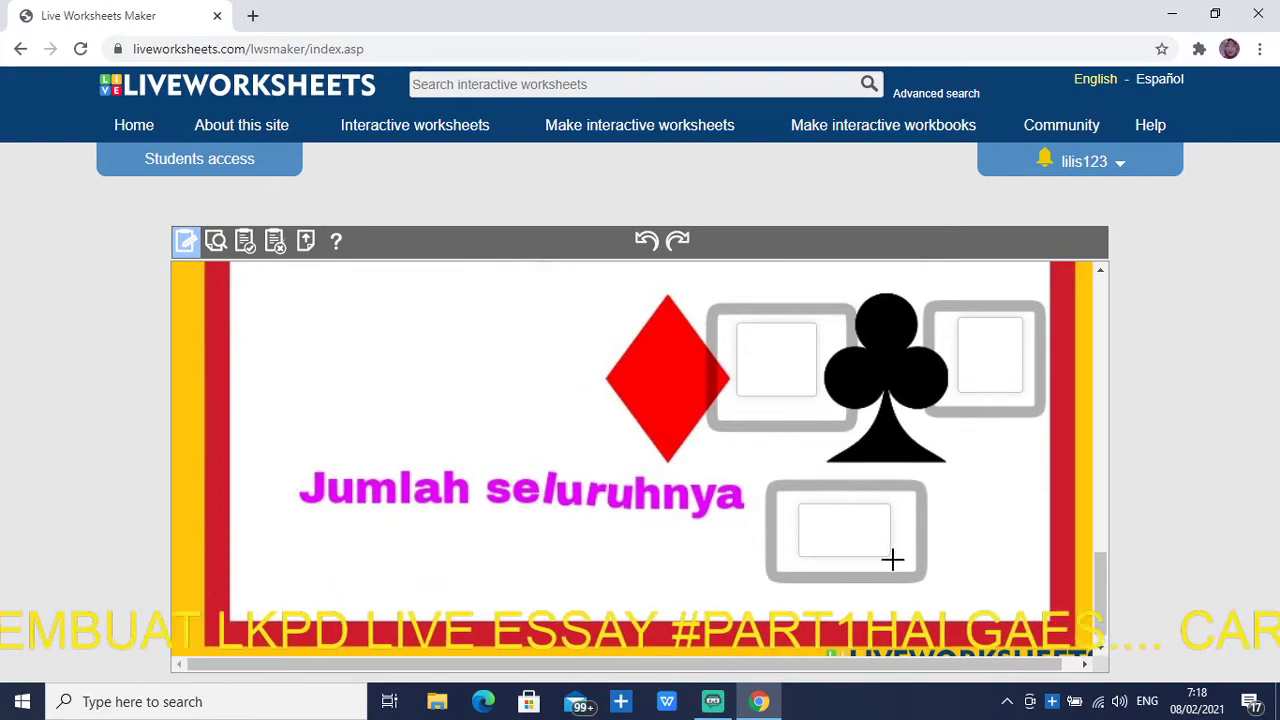
scroll(708, 543, "up", 5)
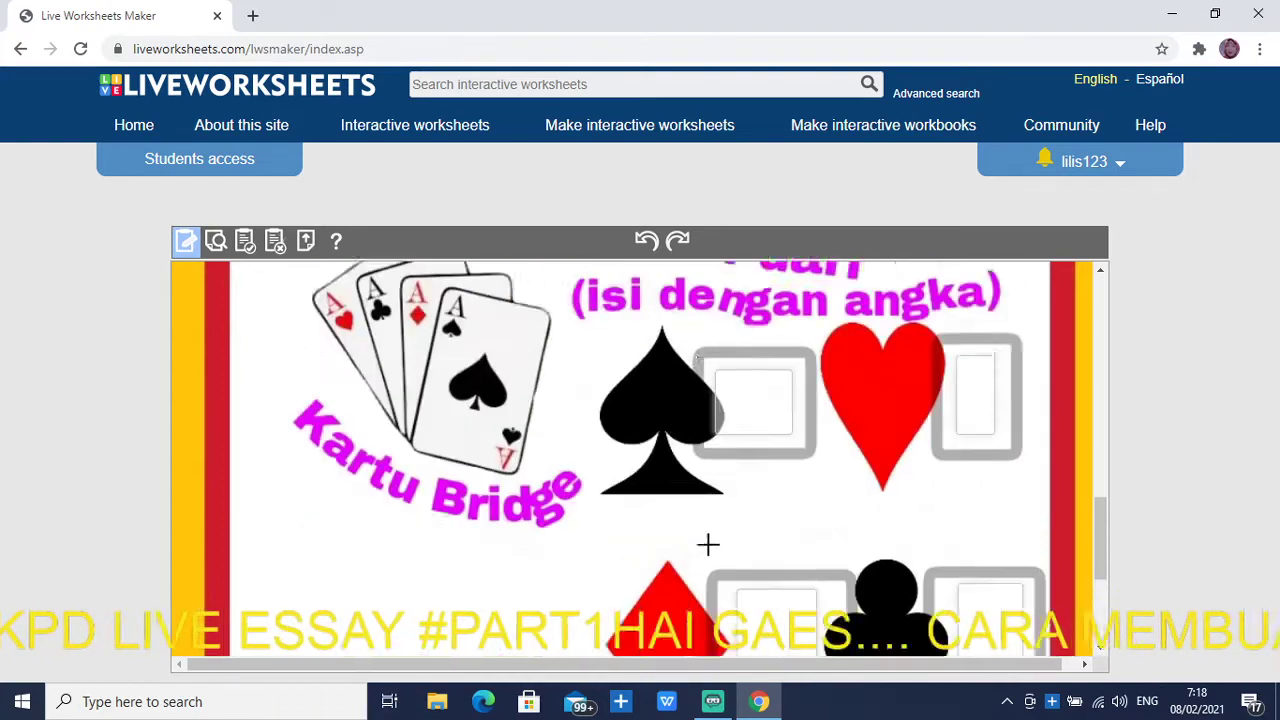
scroll(708, 543, "up", 3)
scroll(955, 375, "up", 3)
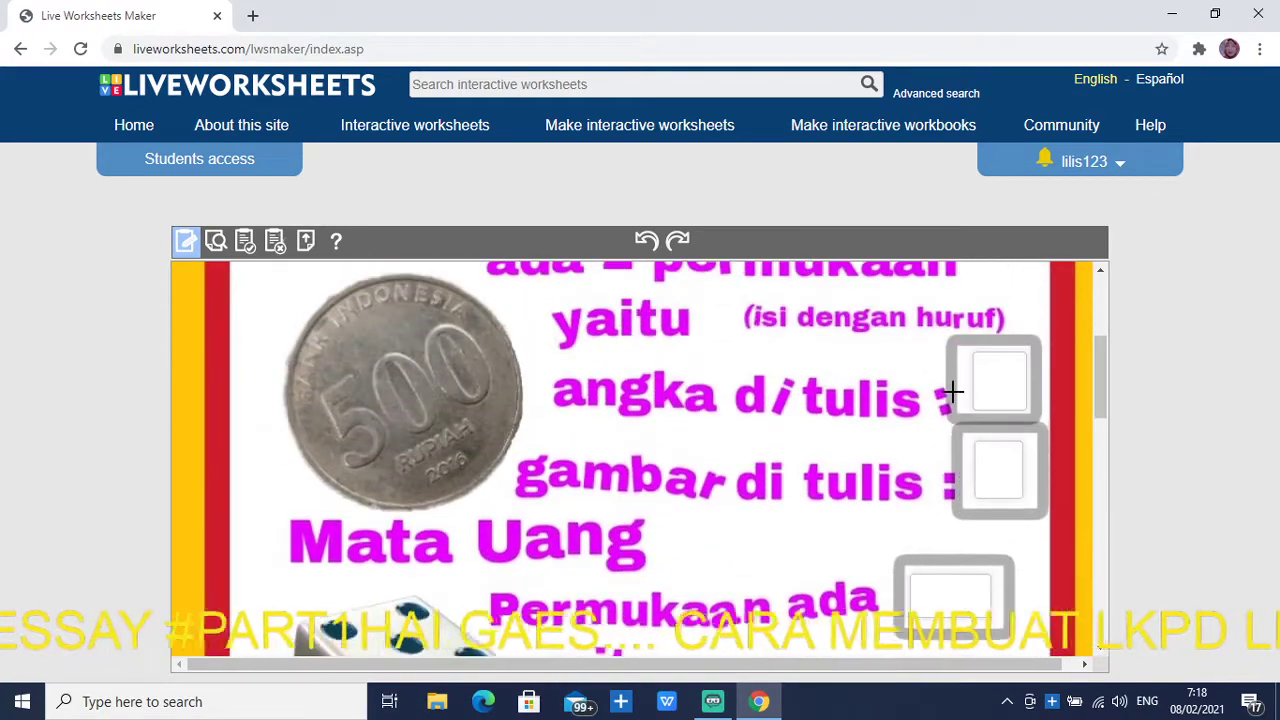
scroll(971, 400, "up", 2)
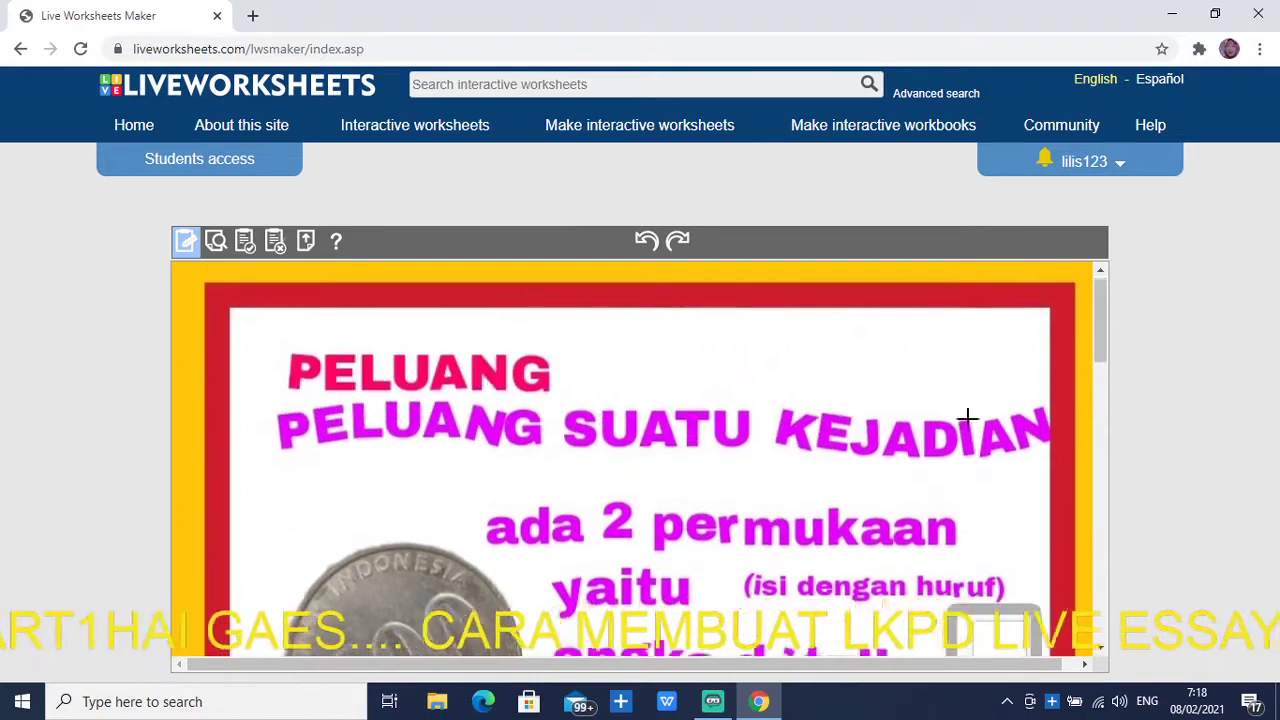
scroll(975, 440, "down", 1)
Enter the coin and dice answers, including 2, 3, 5 and 6 in the mata boxes
left_click(998, 470)
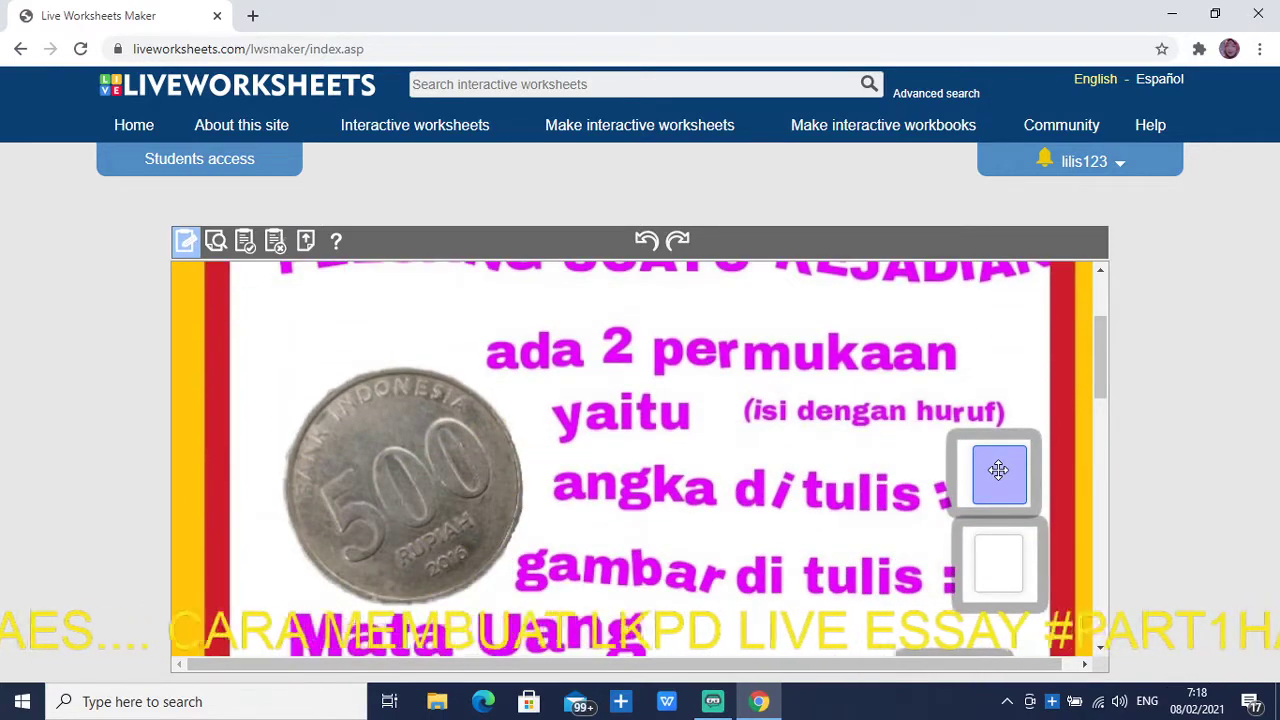
left_click(982, 478)
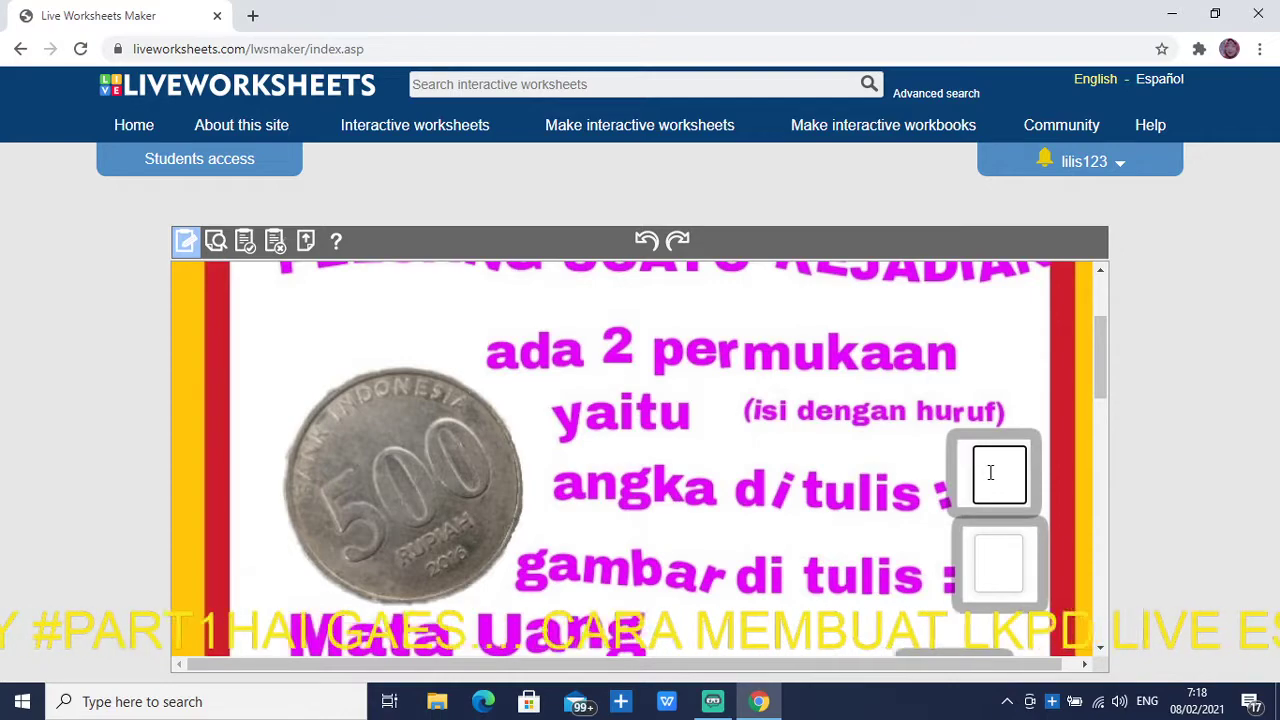
left_click(1010, 553)
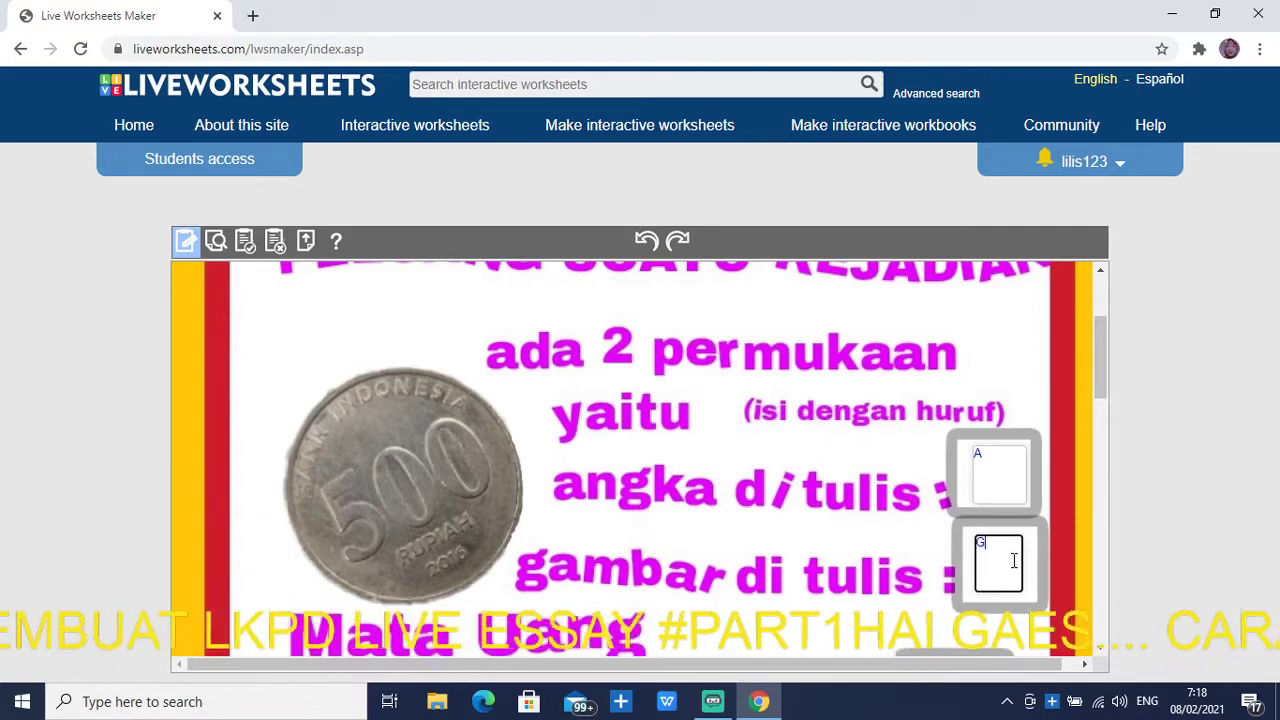
scroll(1013, 560, "down", 2)
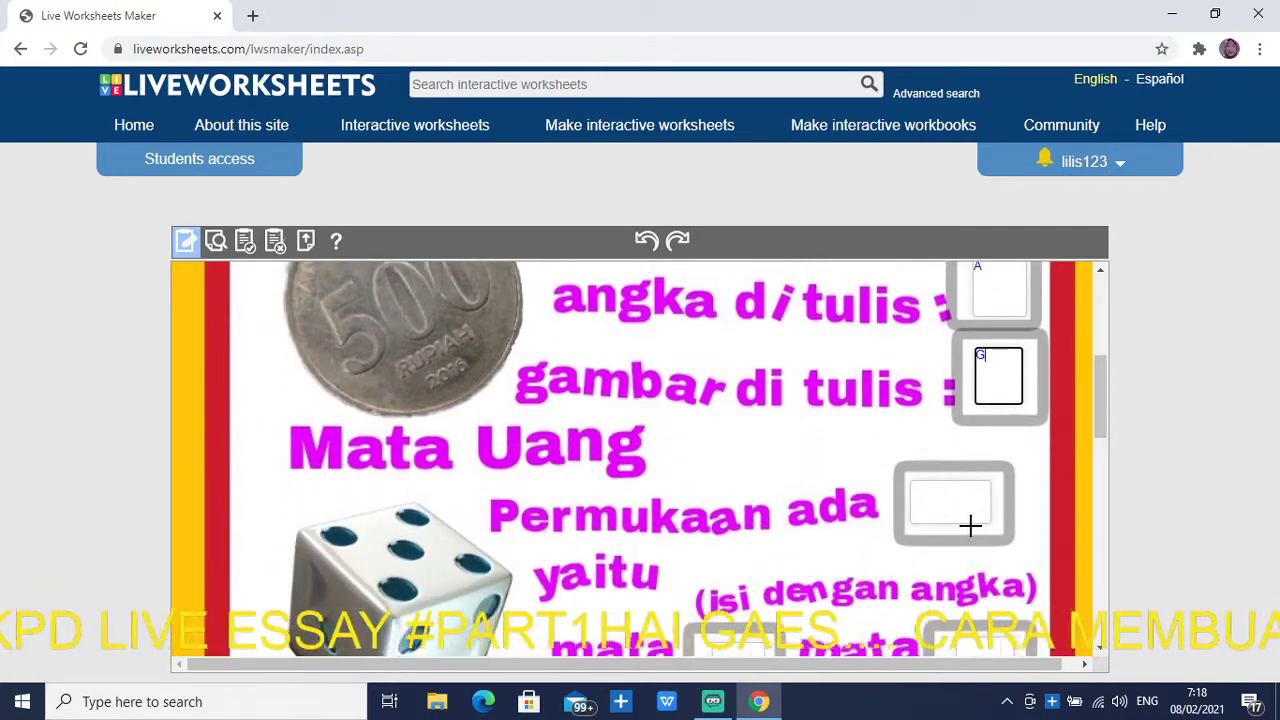
left_click(970, 523)
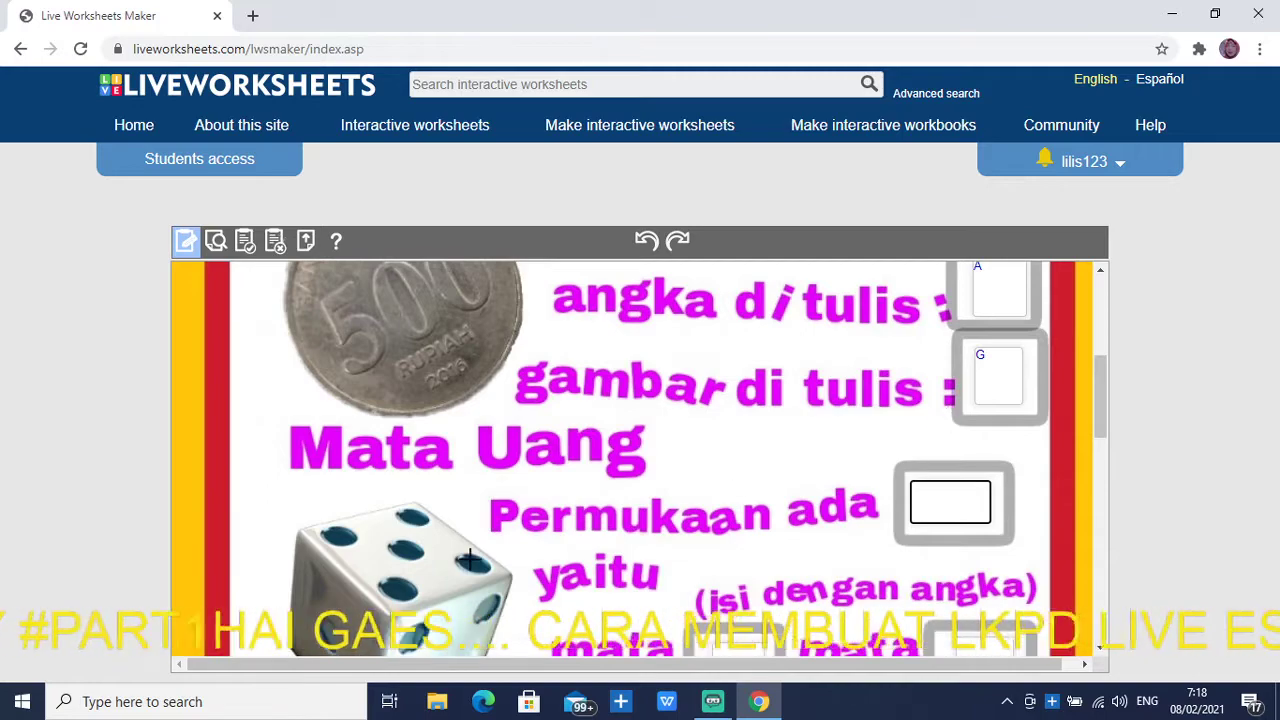
scroll(700, 540, "down", 1)
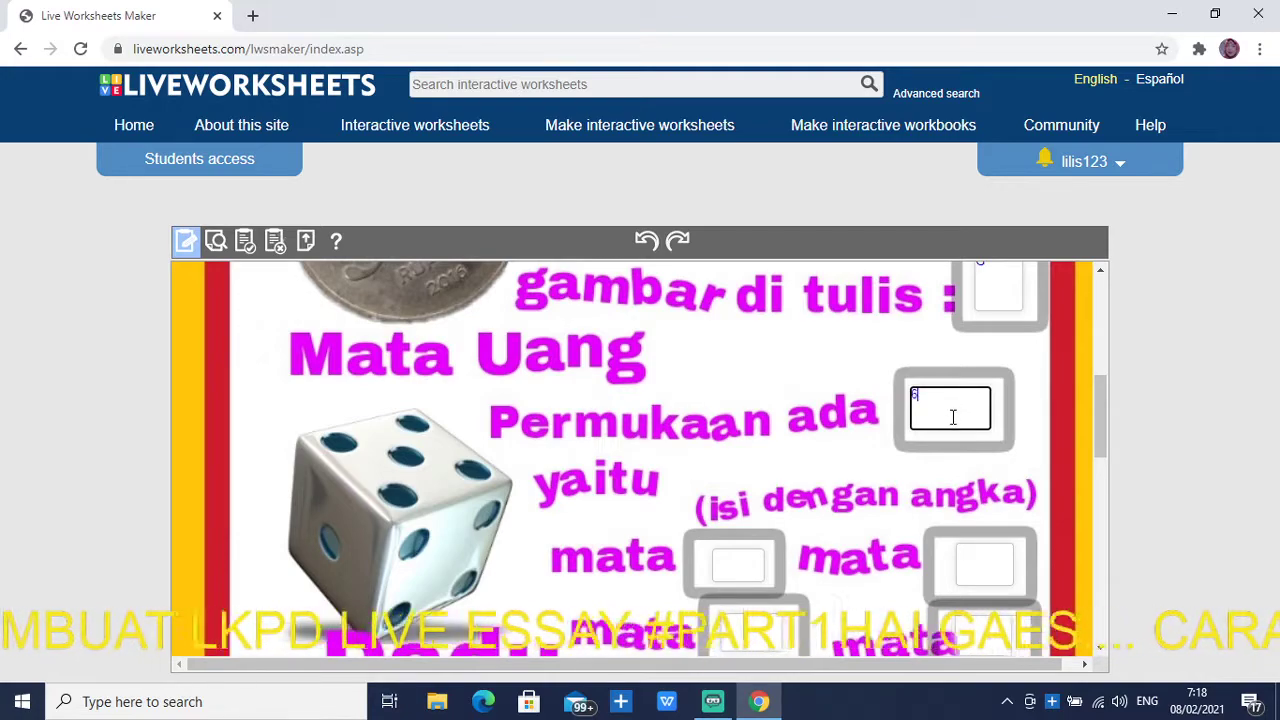
left_click(748, 565)
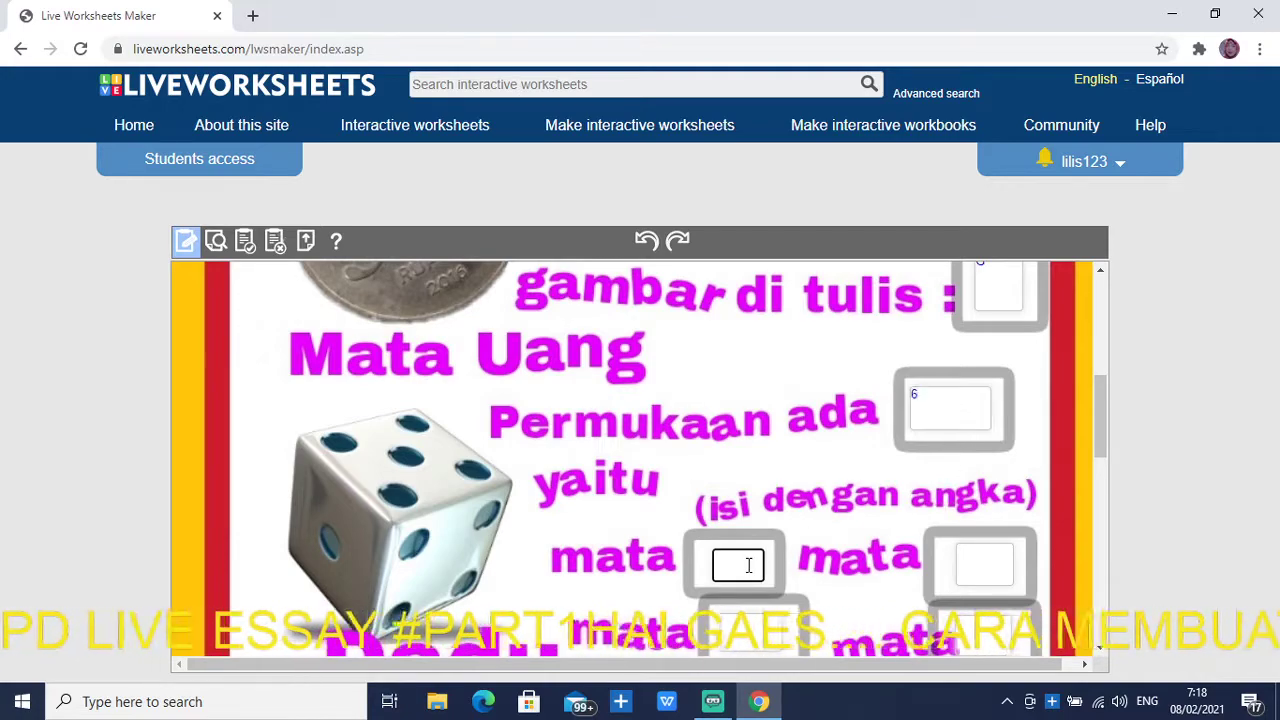
scroll(772, 572, "down", 2)
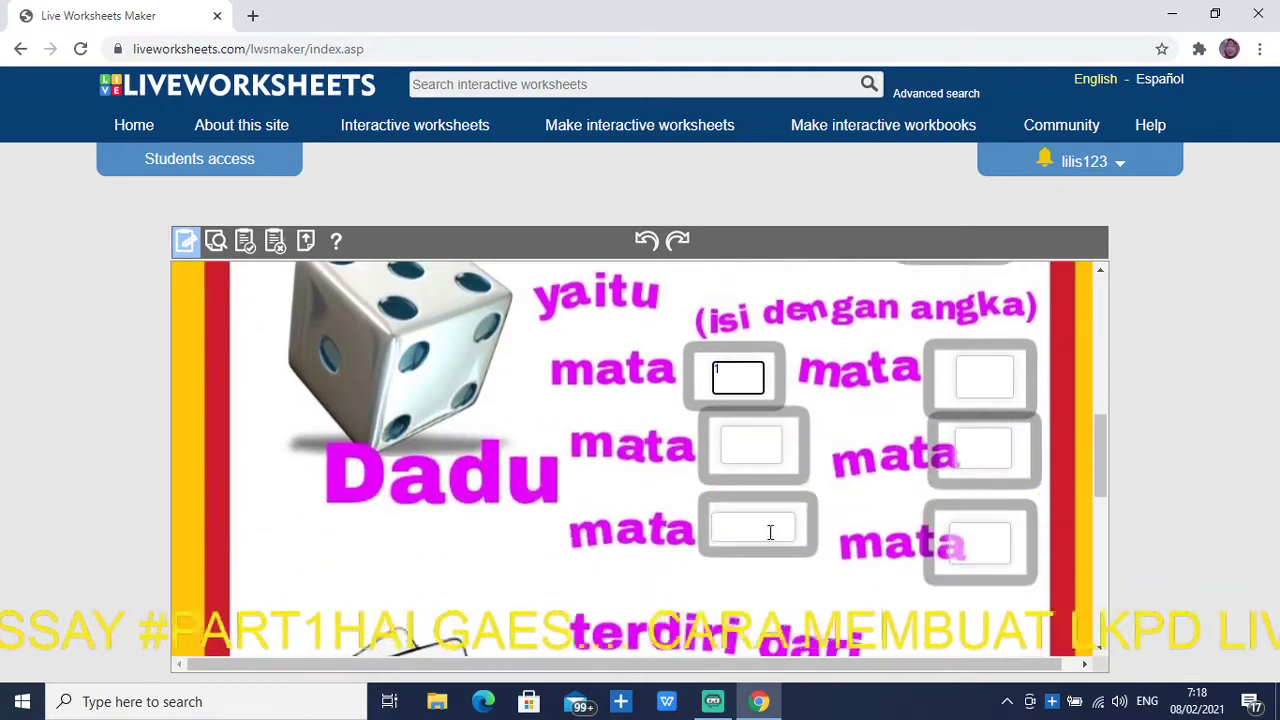
left_click(770, 459)
type("2")
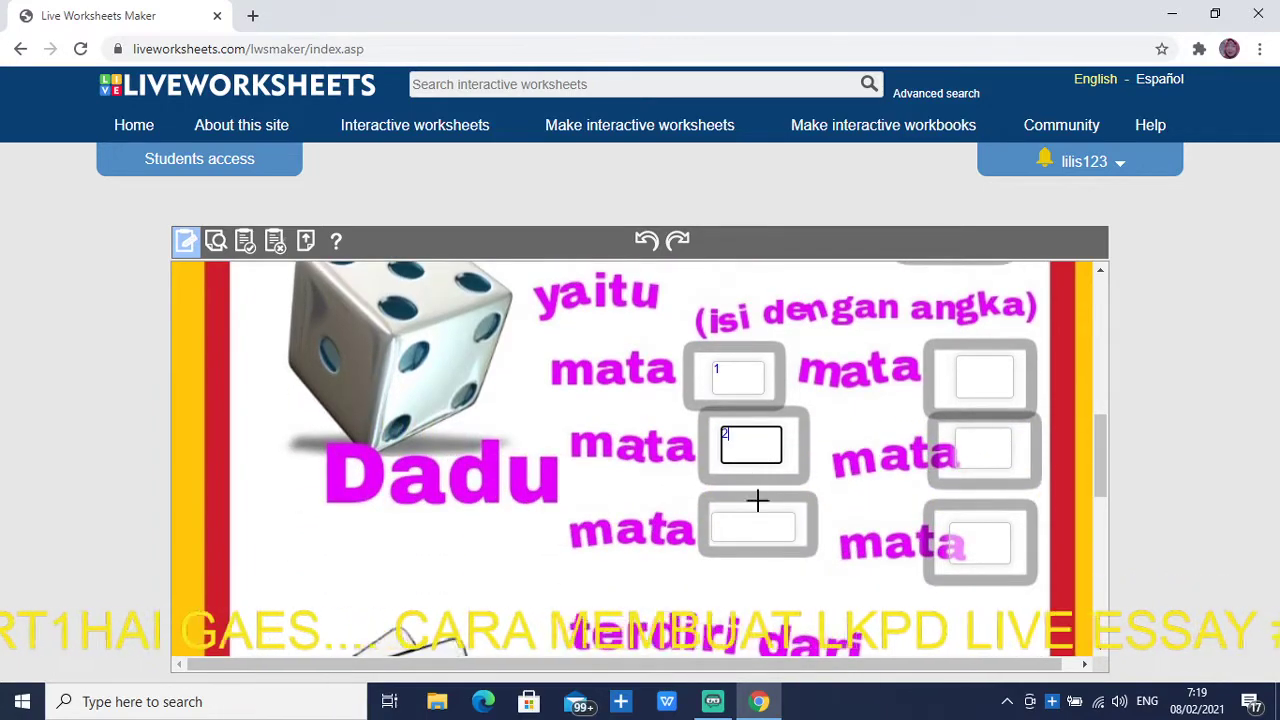
left_click(772, 537)
type("3")
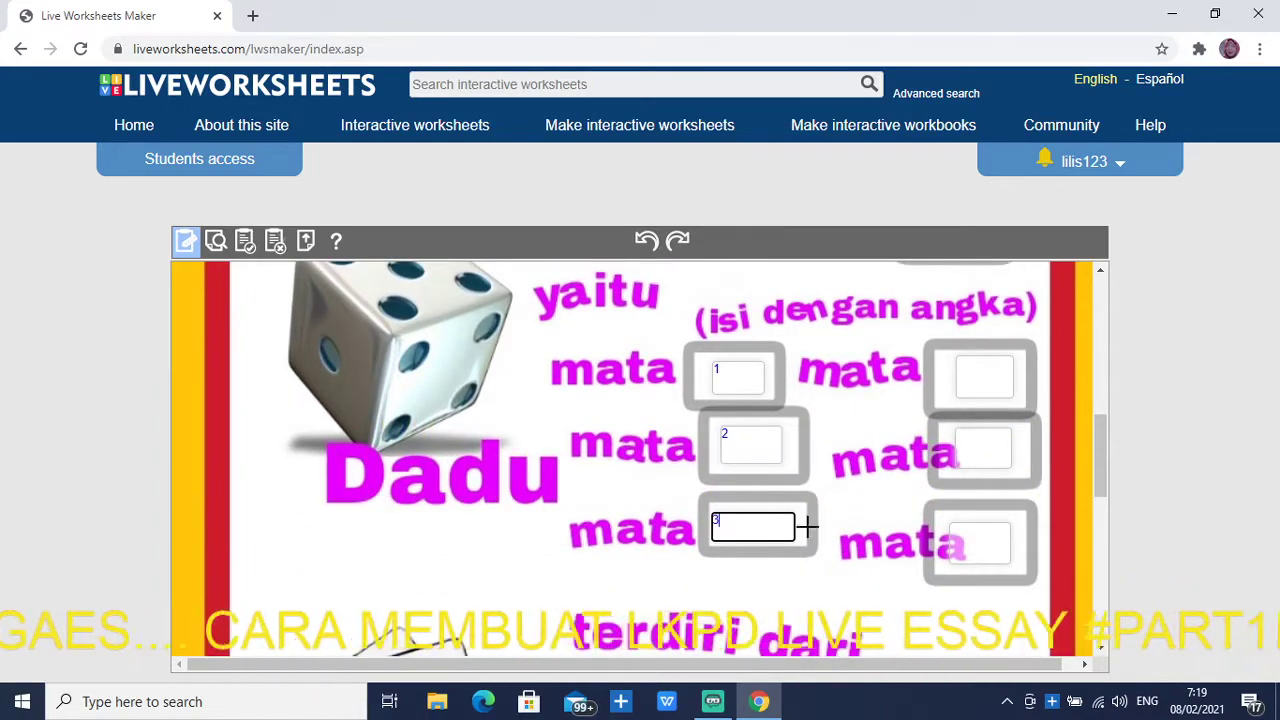
left_click(973, 376)
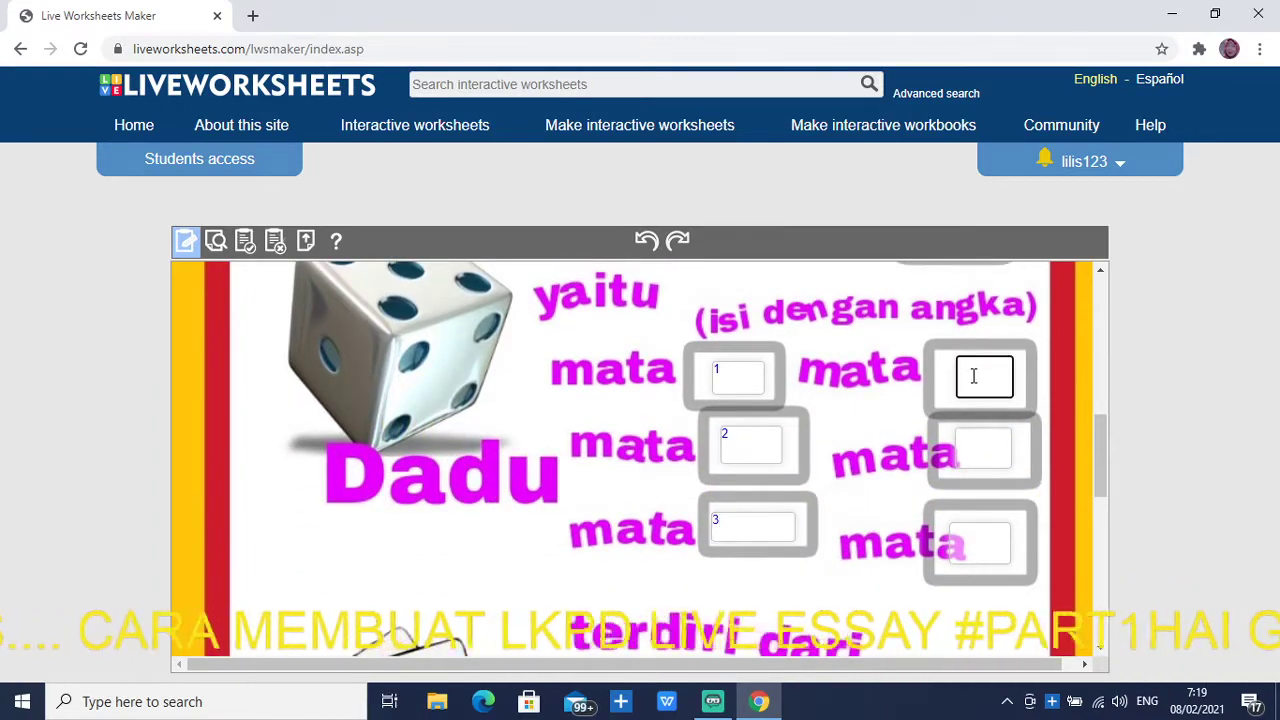
left_click(973, 456)
type("5")
left_click(985, 541)
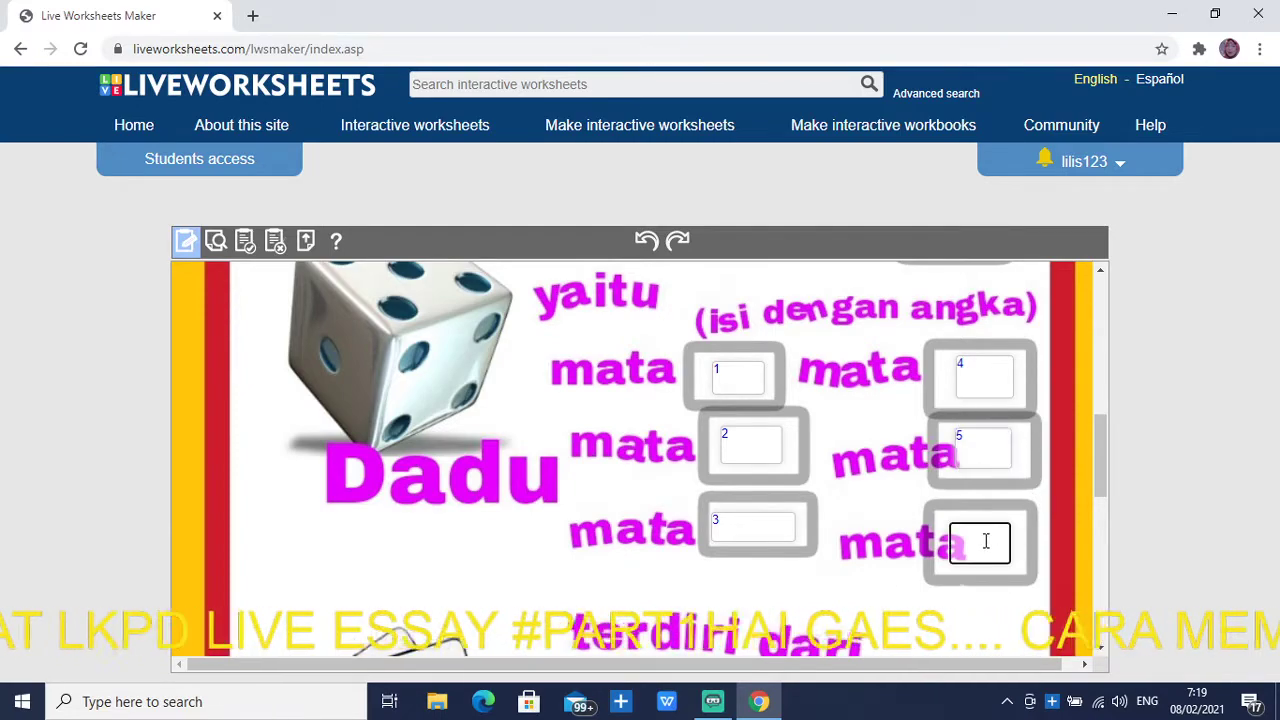
type("6")
Enter 13 for the diamond and club, 52 for Jumlah seluruhnya, then preview the worksheet
scroll(980, 537, "down", 2)
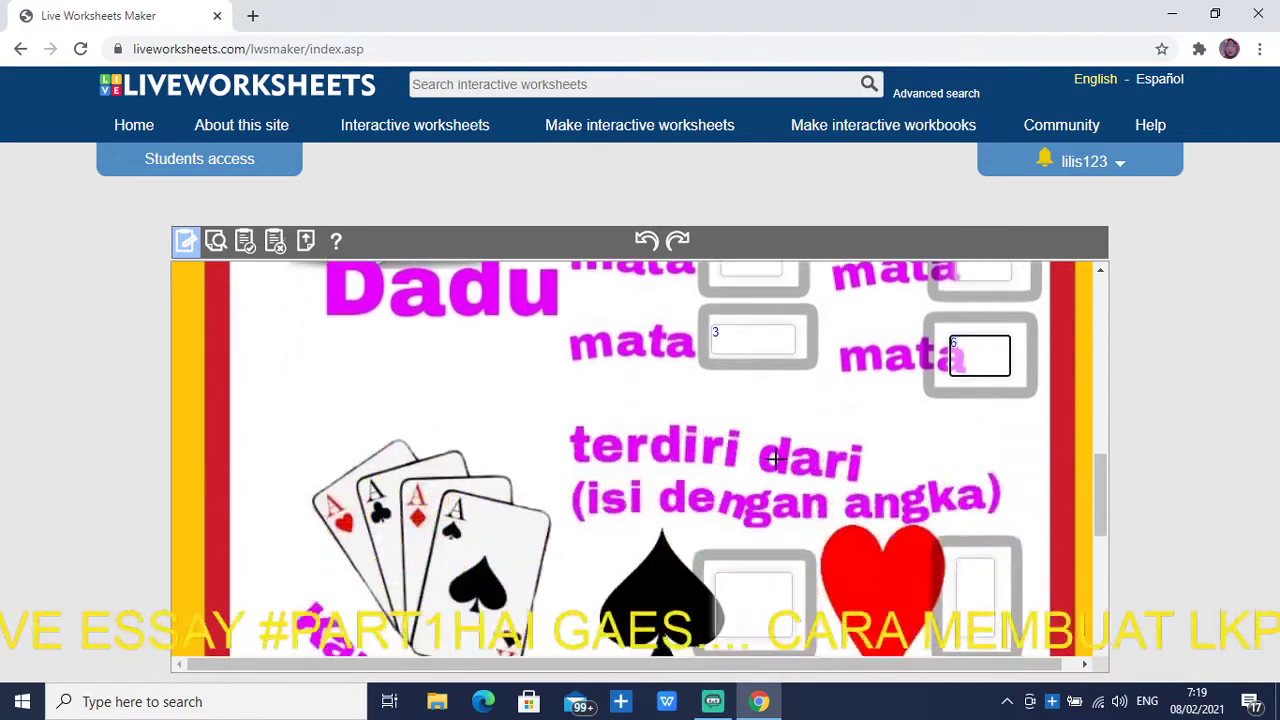
scroll(729, 514, "down", 2)
left_click(773, 415)
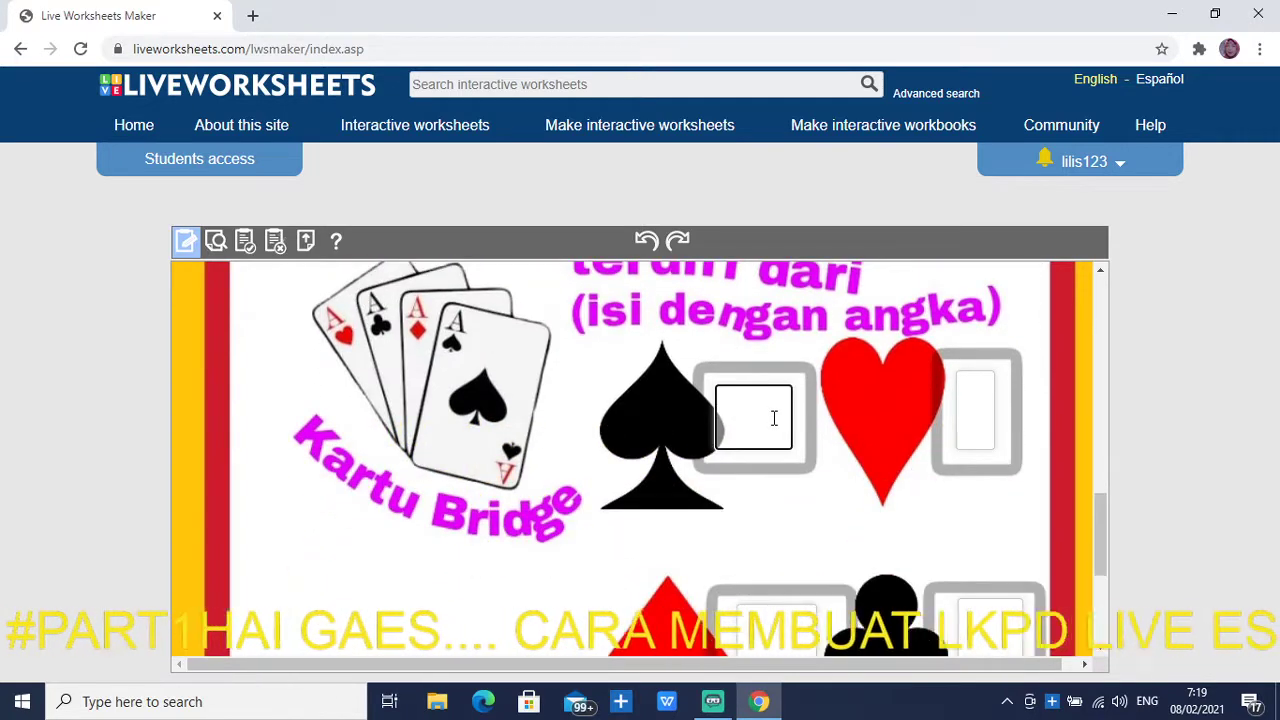
left_click(967, 417)
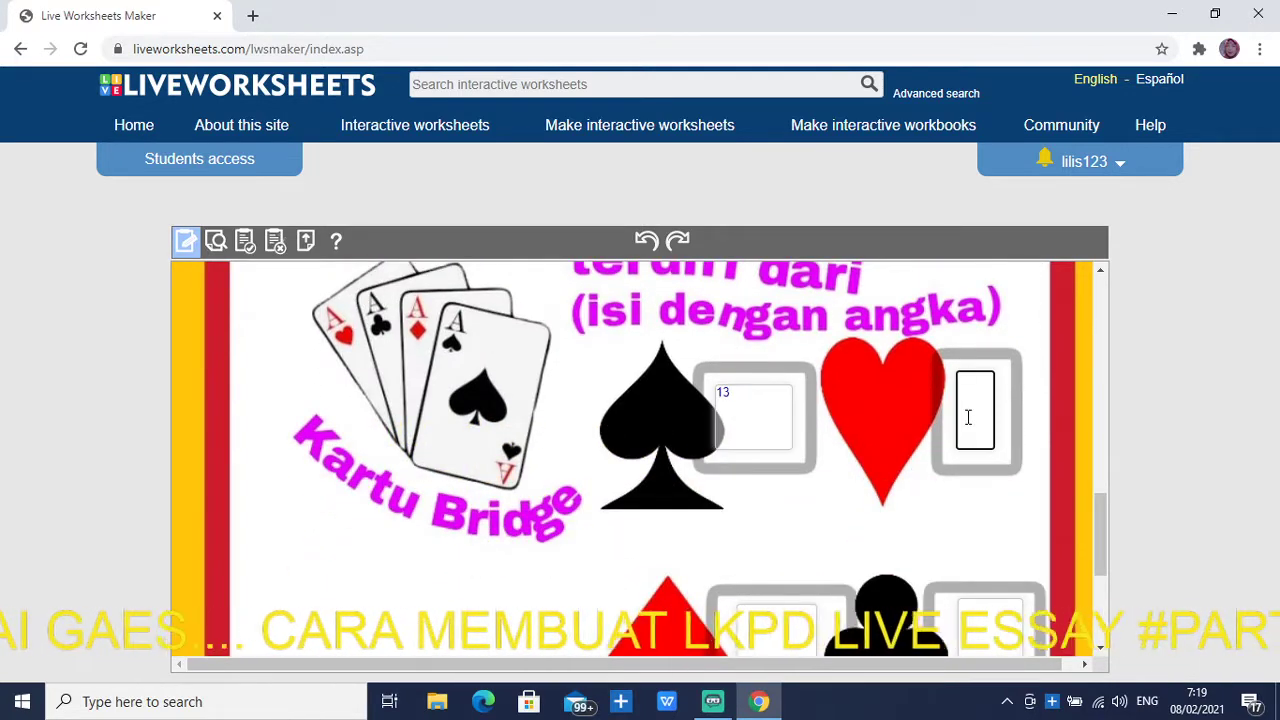
scroll(751, 560, "down", 2)
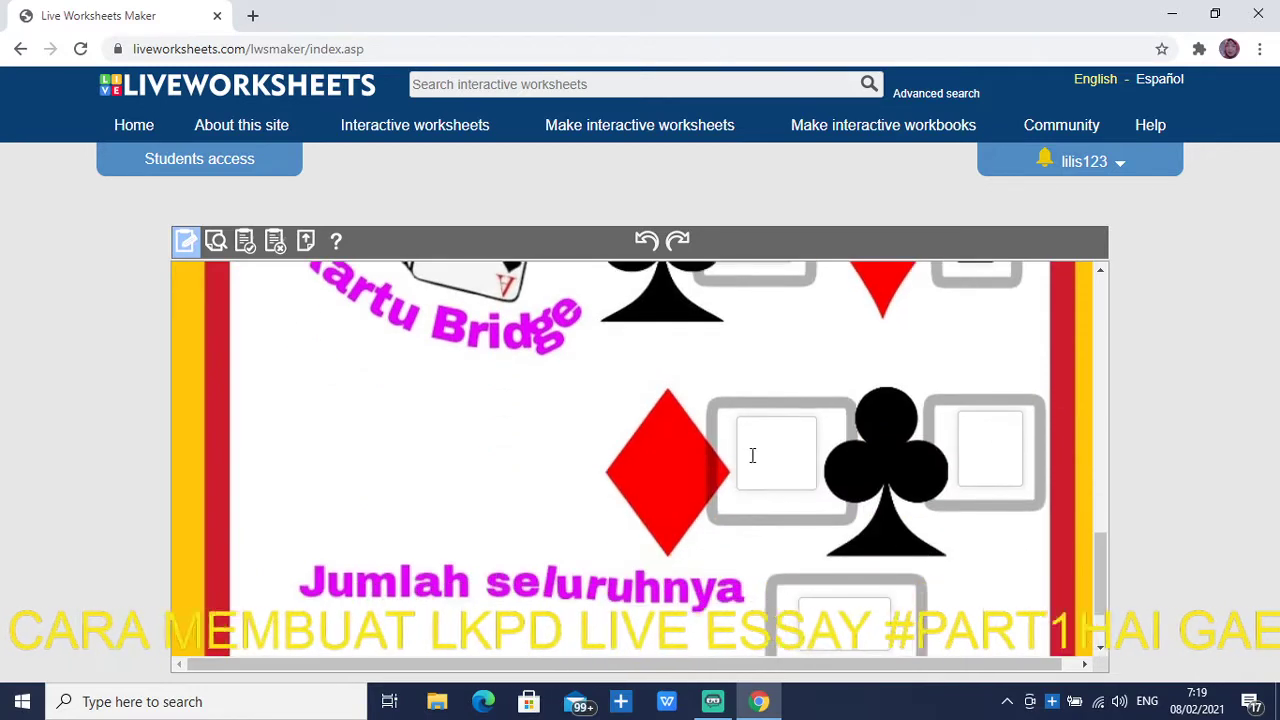
left_click(754, 447)
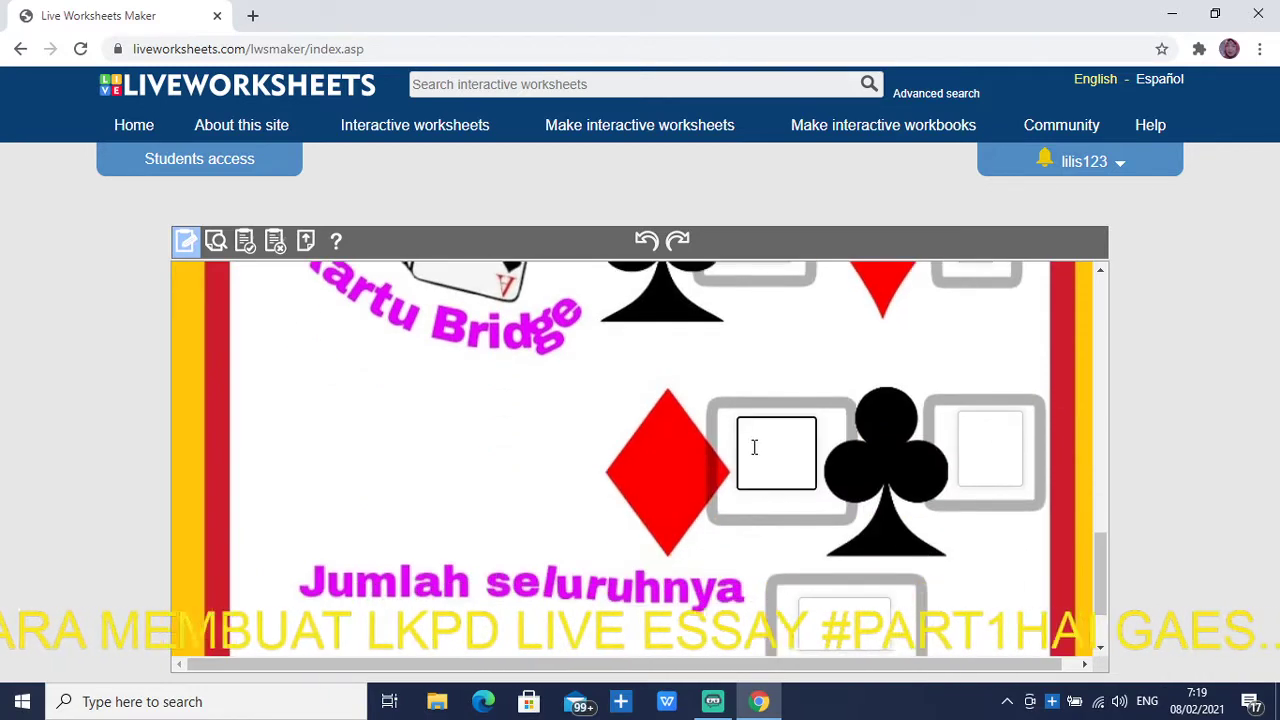
left_click(974, 448)
type("13")
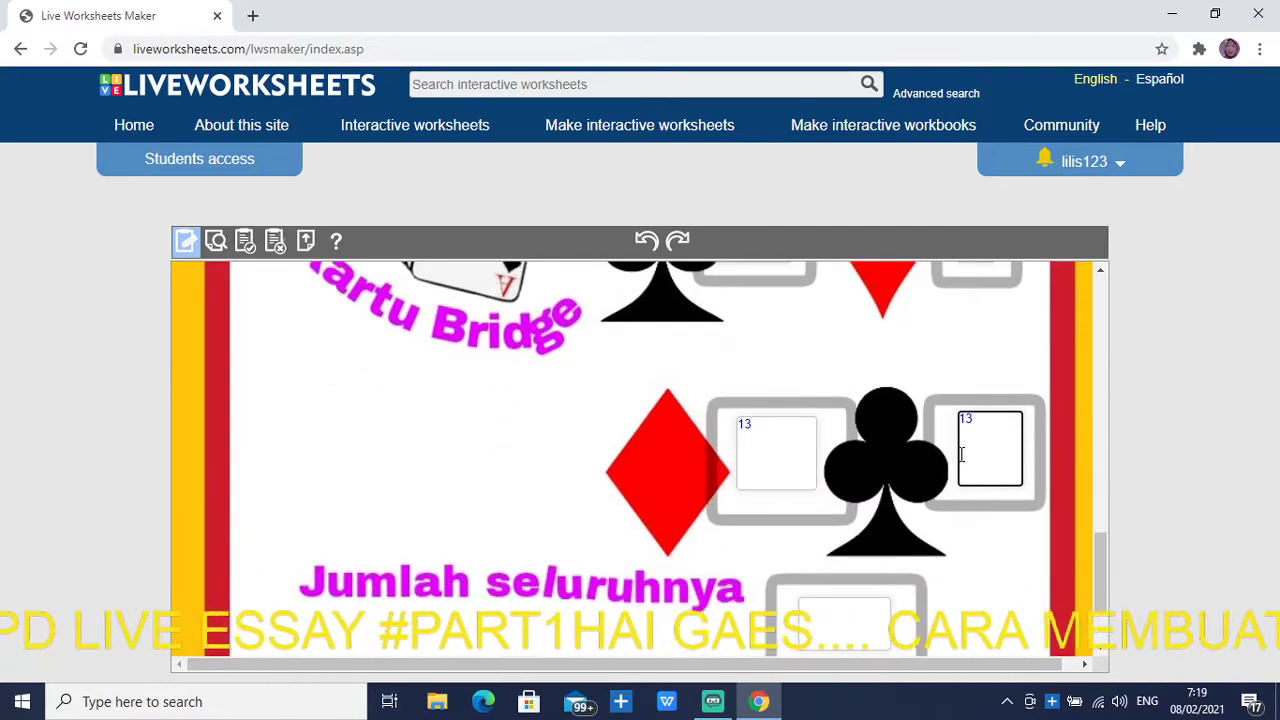
scroll(944, 512, "up", 1)
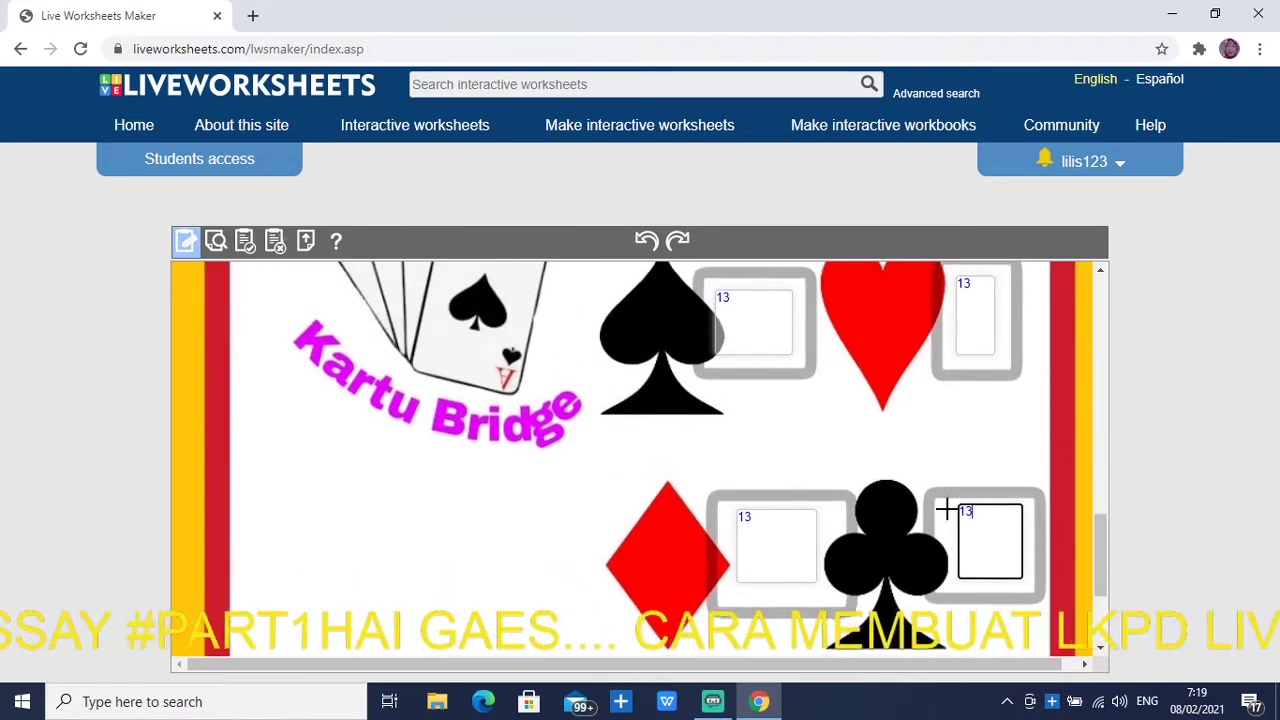
scroll(944, 510, "down", 2)
left_click(879, 525)
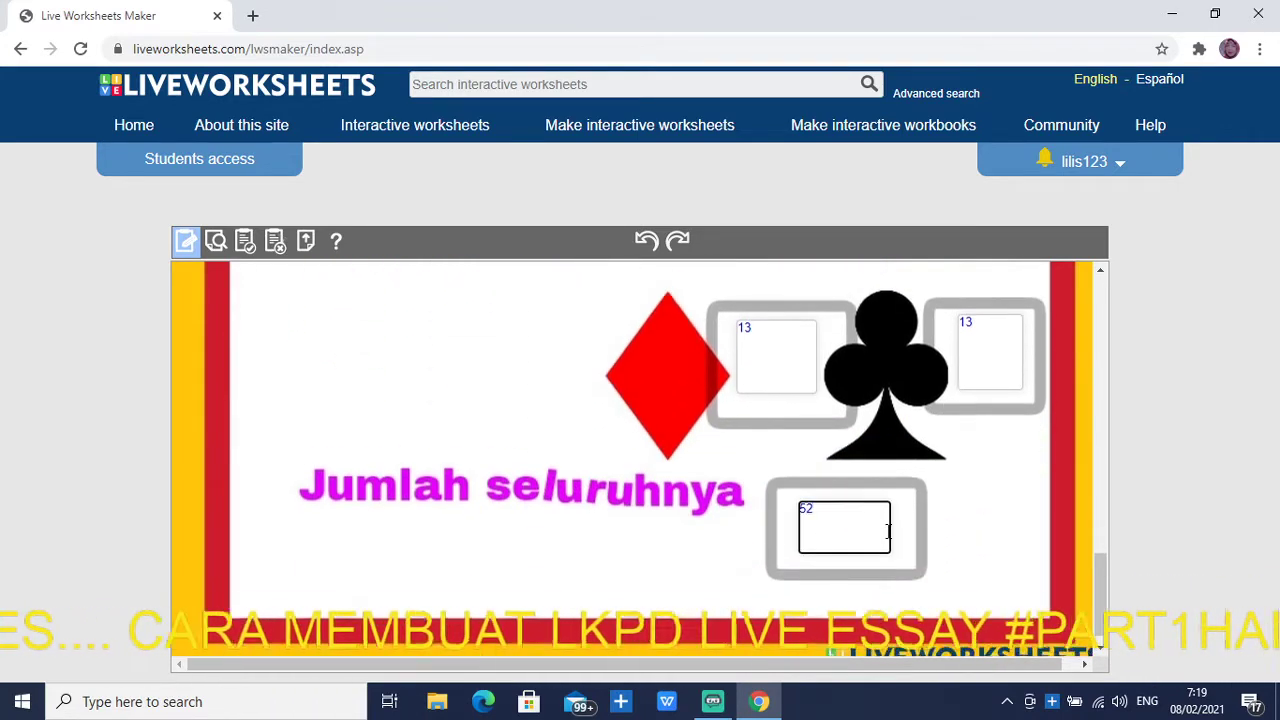
scroll(885, 510, "down", 1)
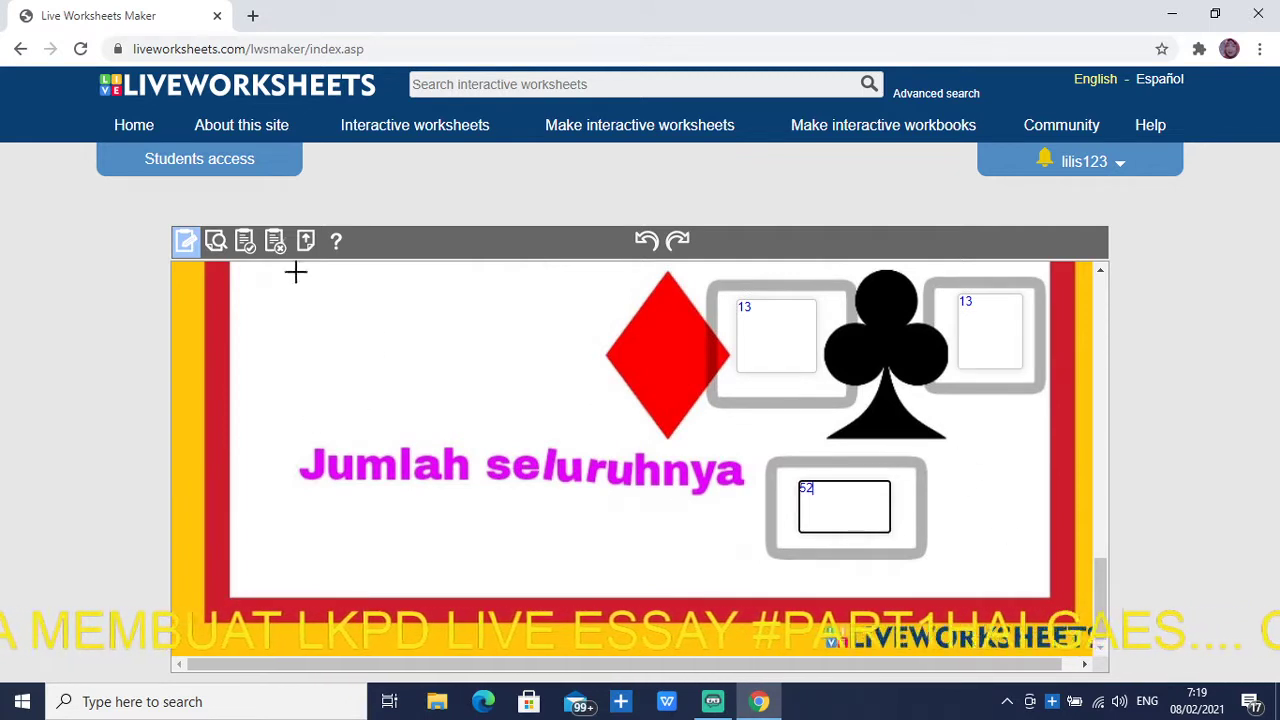
left_click(217, 241)
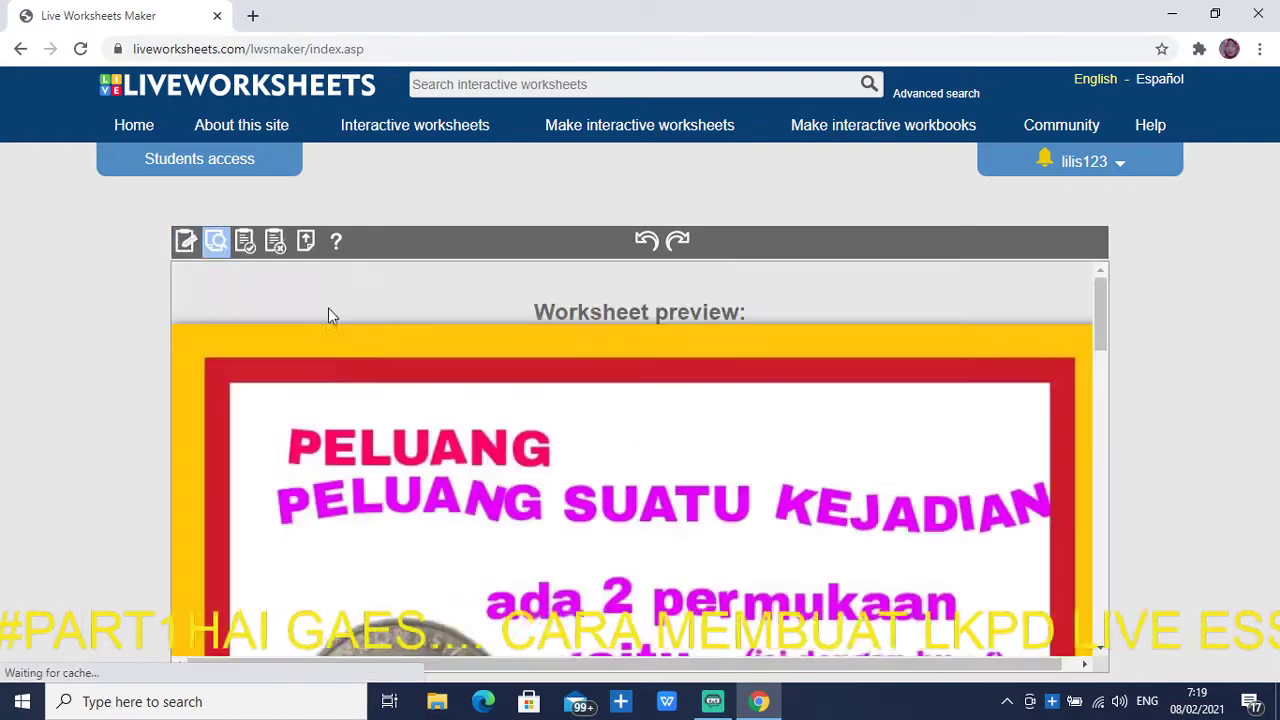
In the preview, answer A and G for the coin, 6 for the face count, and 1–6 for the dice
scroll(637, 387, "down", 3)
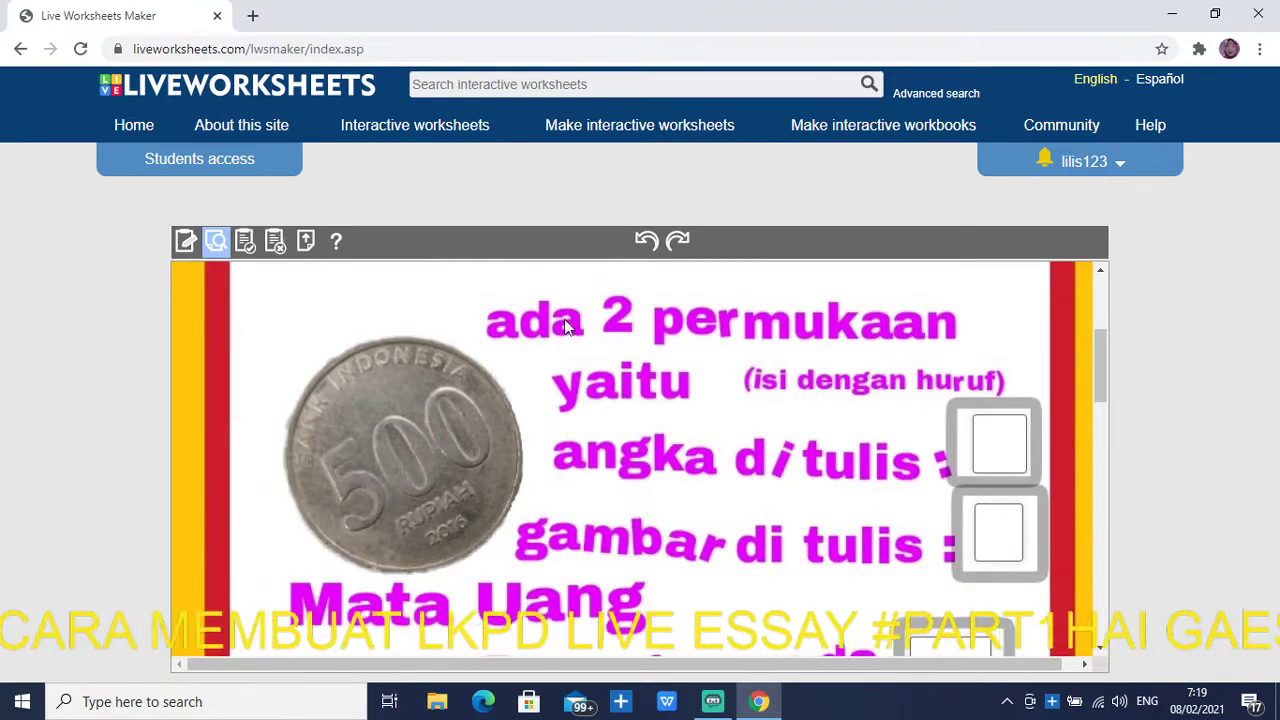
scroll(750, 390, "down", 10)
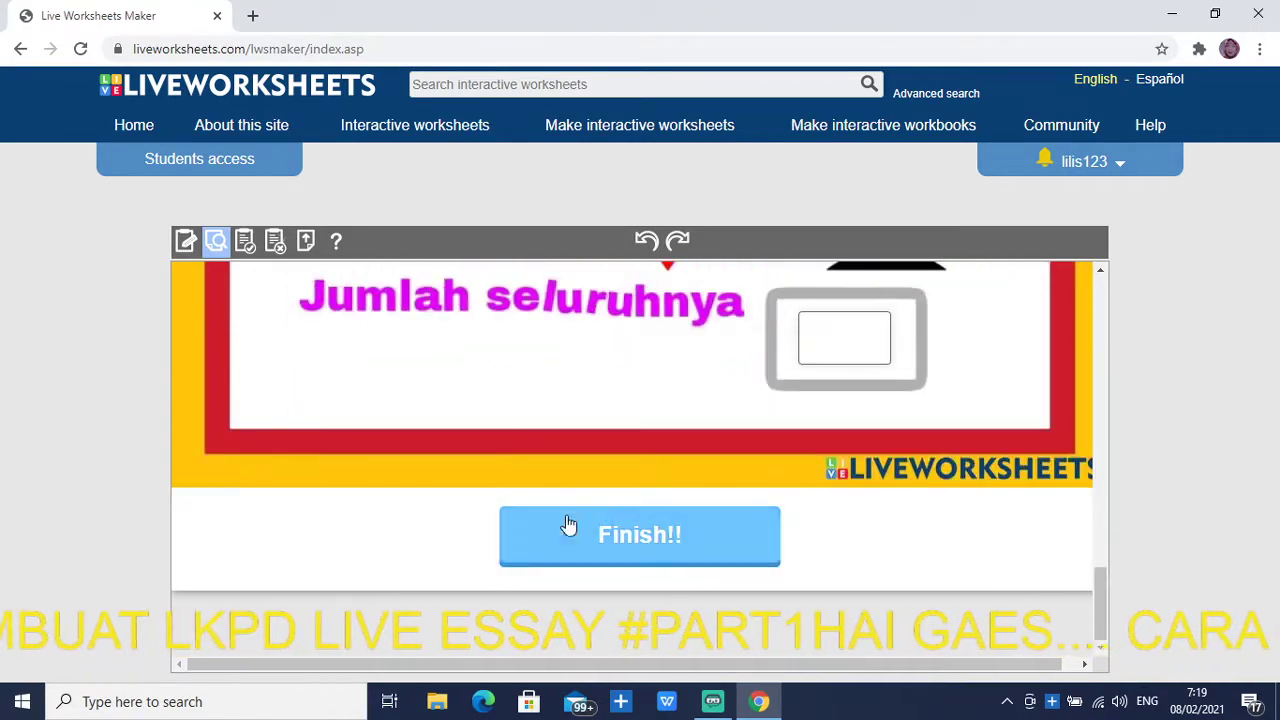
scroll(680, 477, "up", 10)
scroll(843, 393, "up", 5)
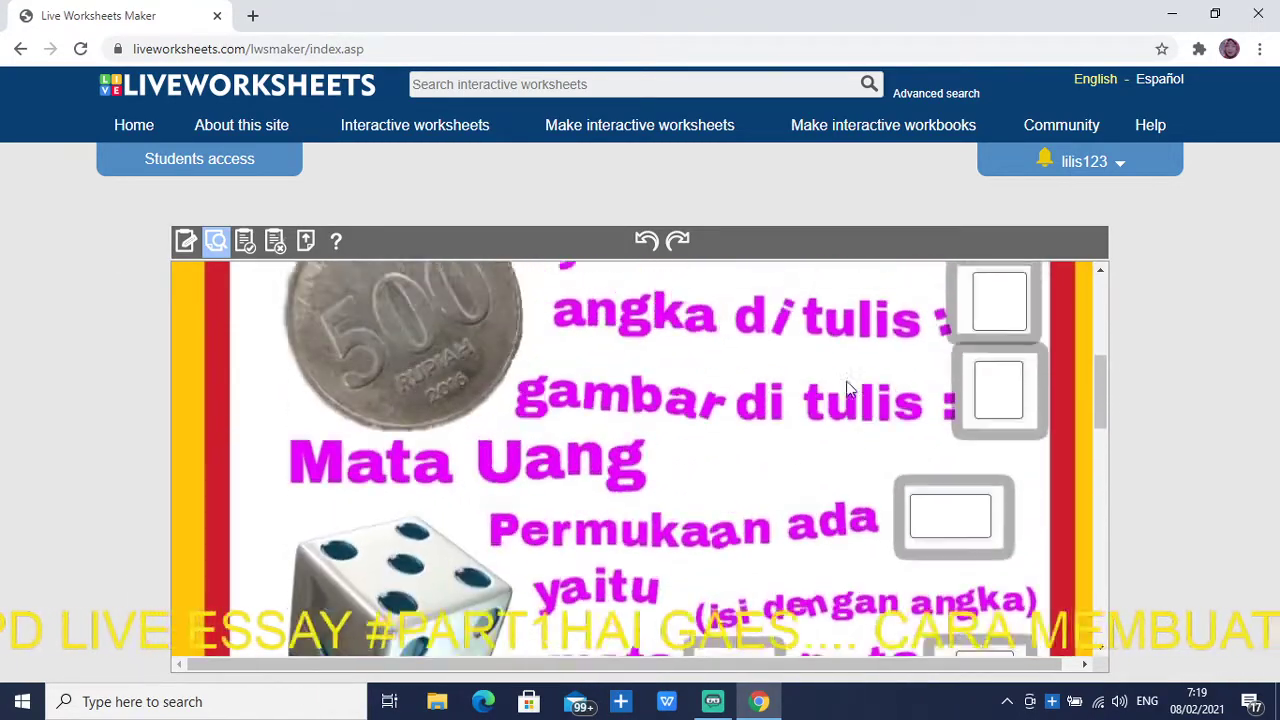
scroll(846, 386, "down", 3)
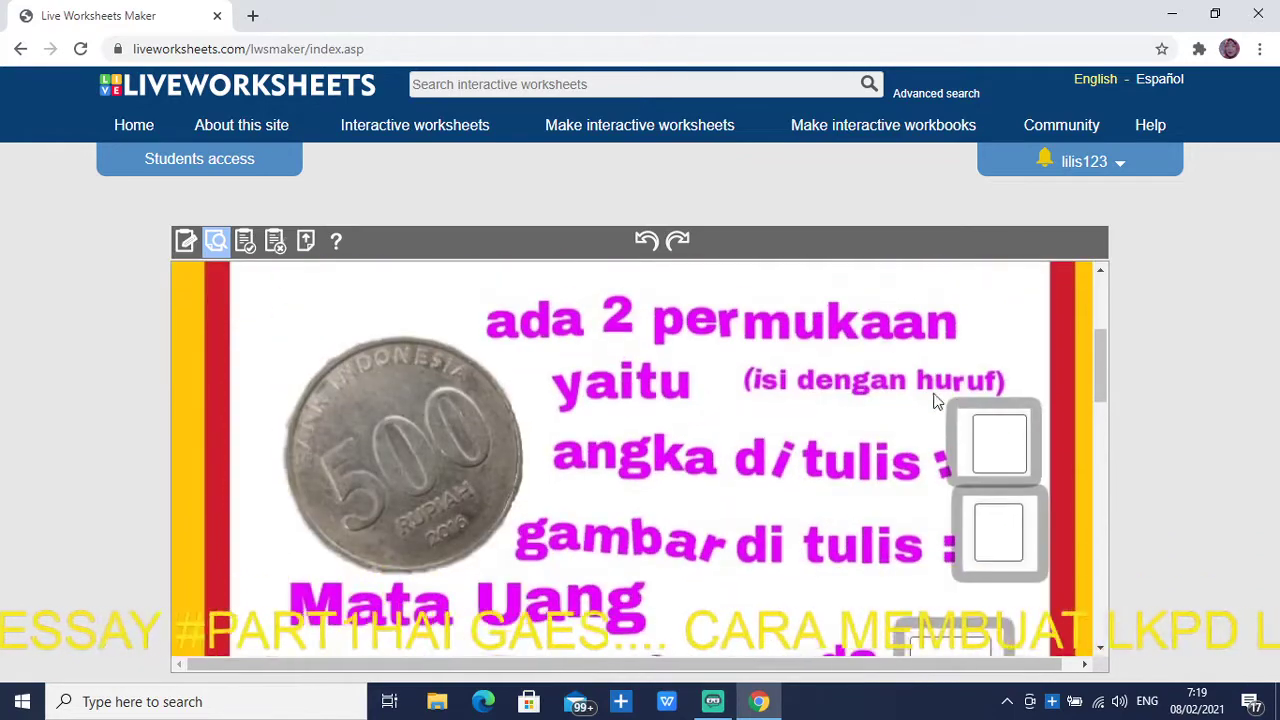
left_click(996, 432)
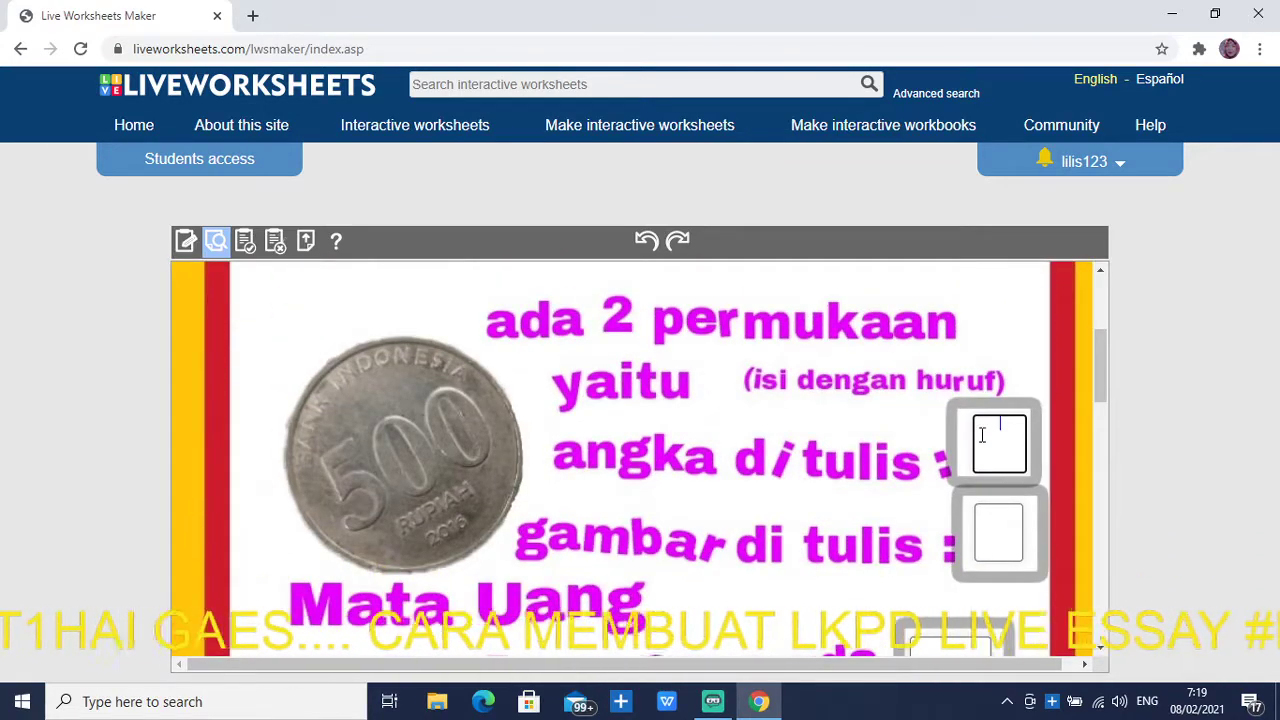
type("A")
left_click(997, 533)
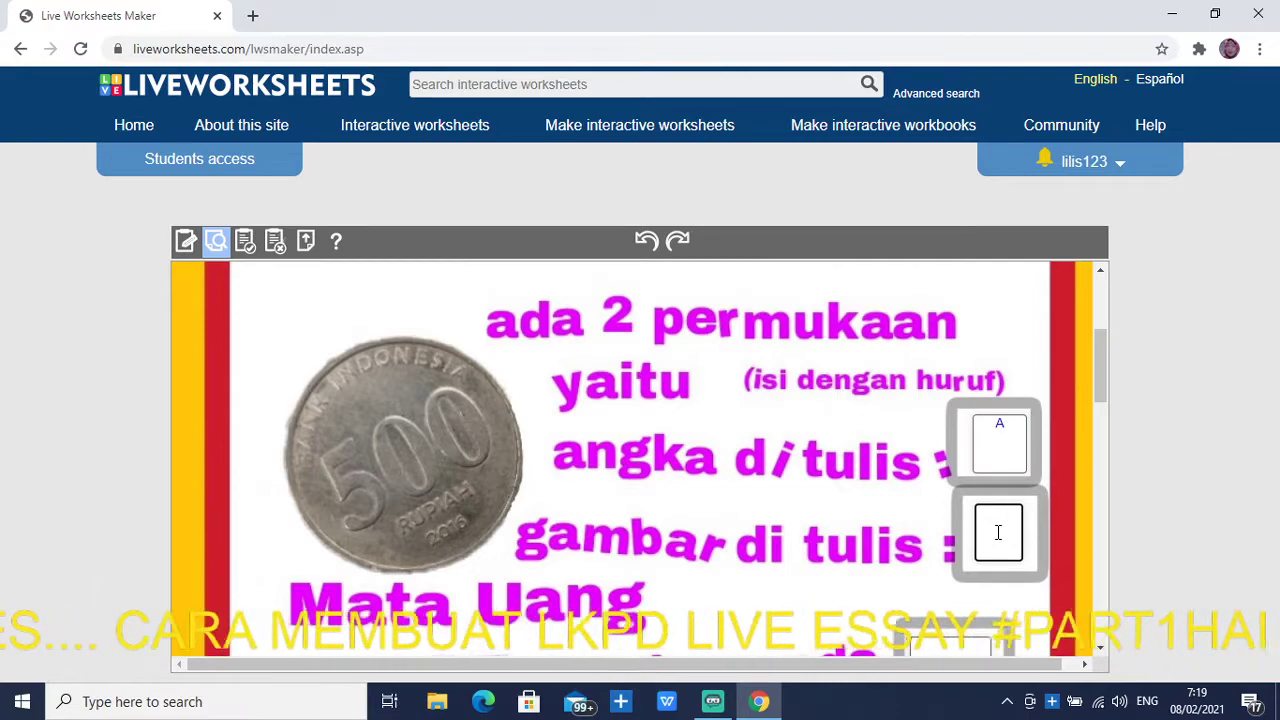
scroll(988, 546, "down", 1)
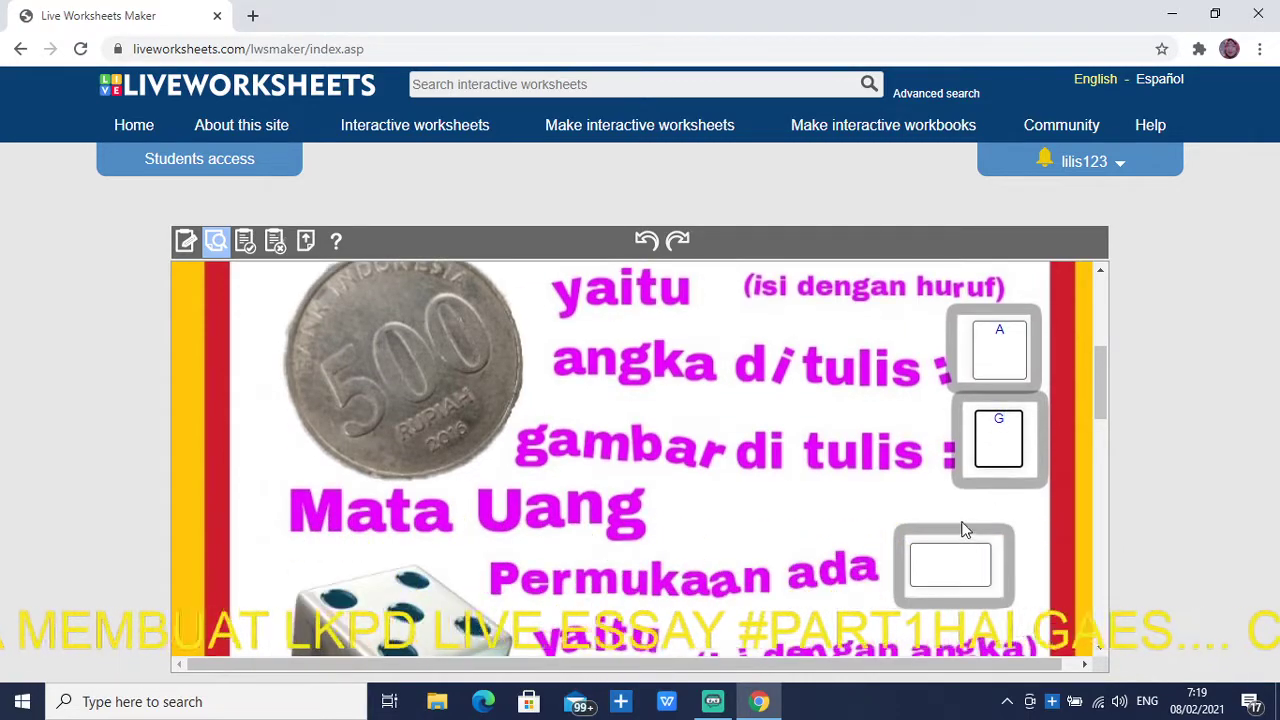
left_click(947, 567)
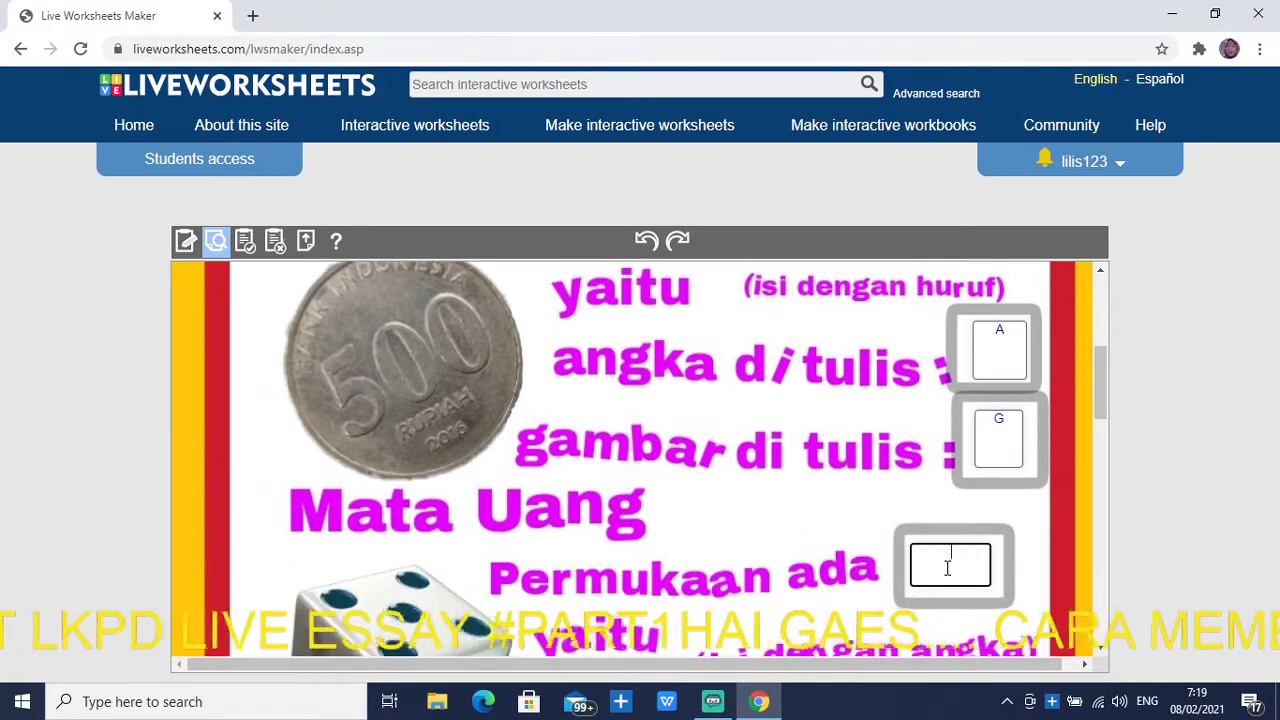
scroll(947, 567, "down", 1)
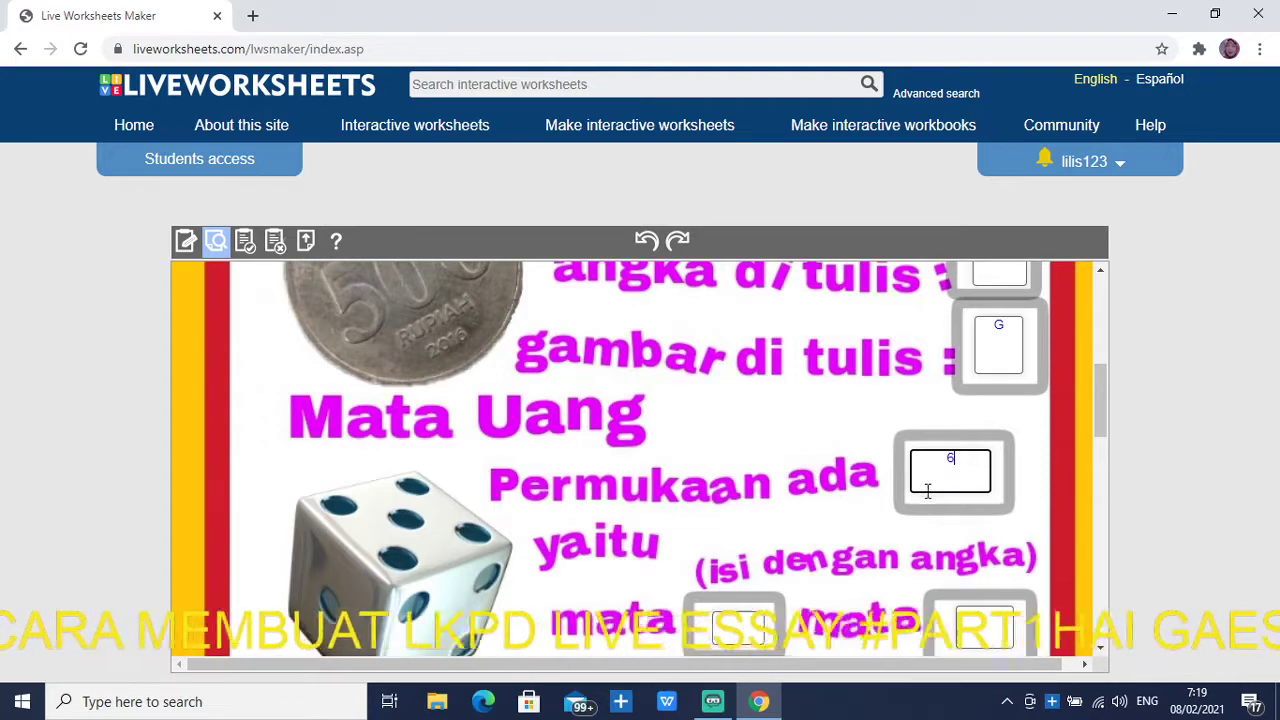
scroll(926, 497, "down", 2)
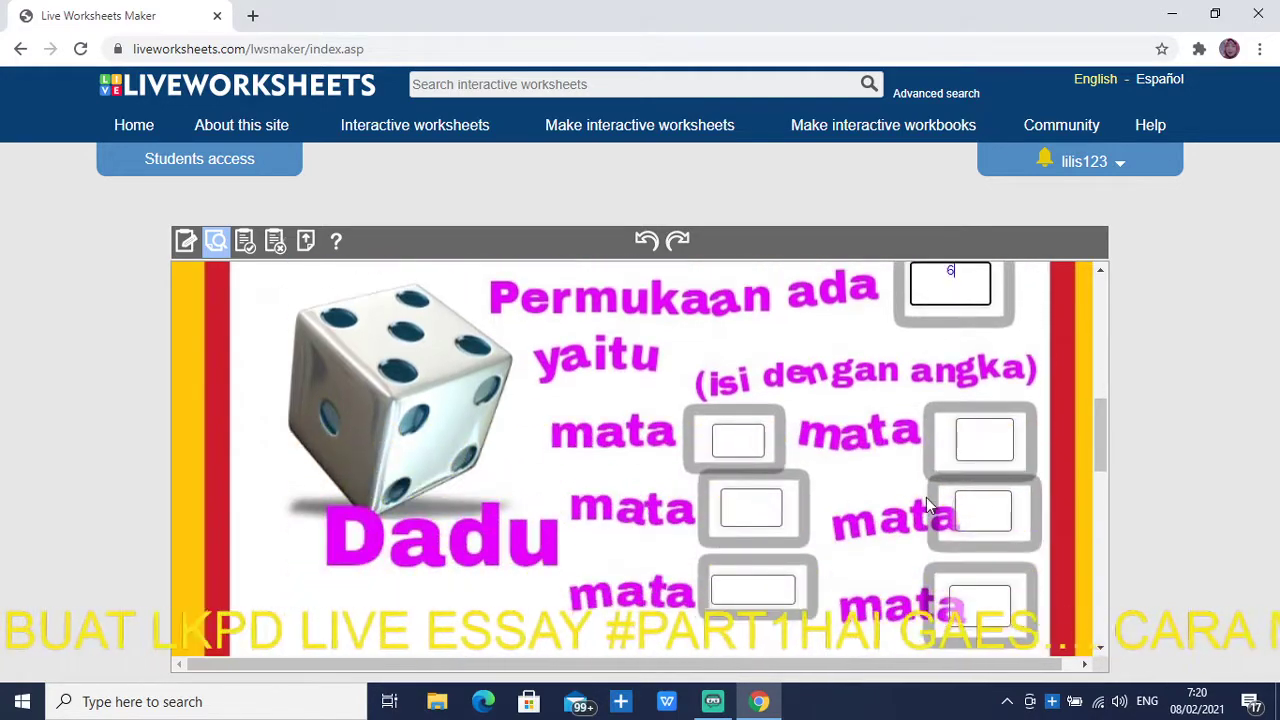
left_click(741, 445)
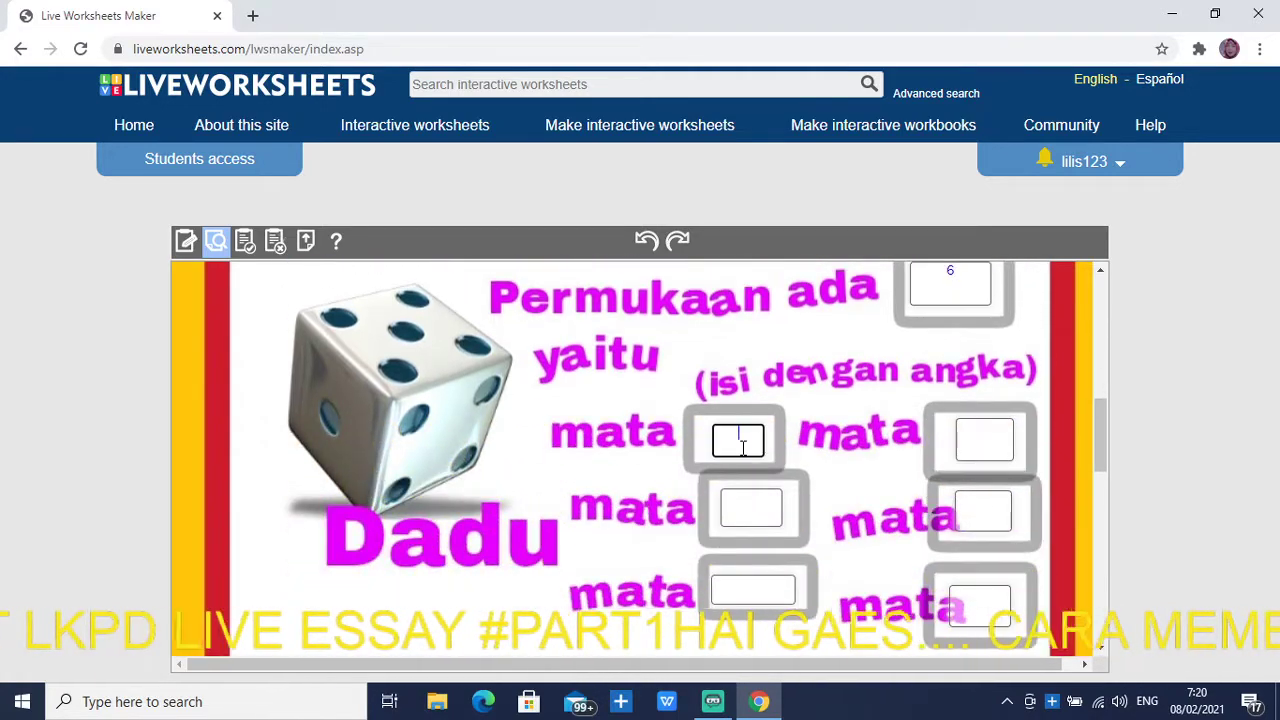
left_click(725, 500)
type("2")
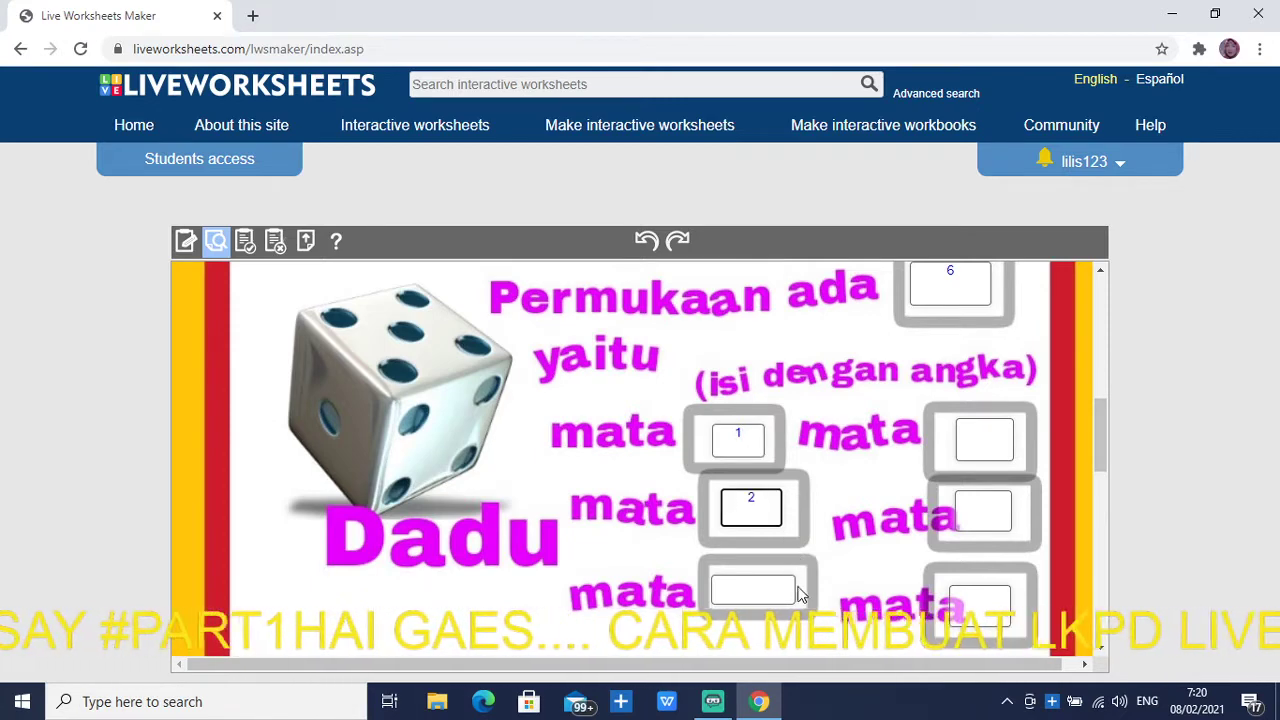
left_click(789, 590)
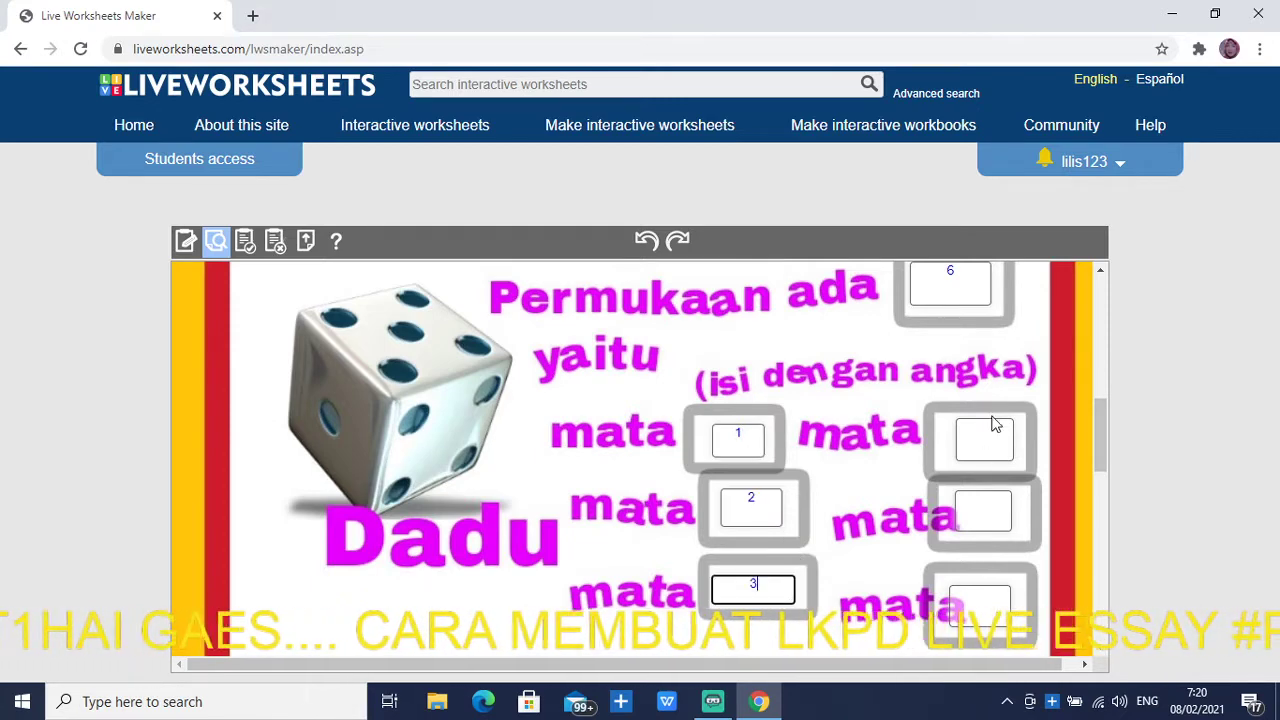
left_click(970, 440)
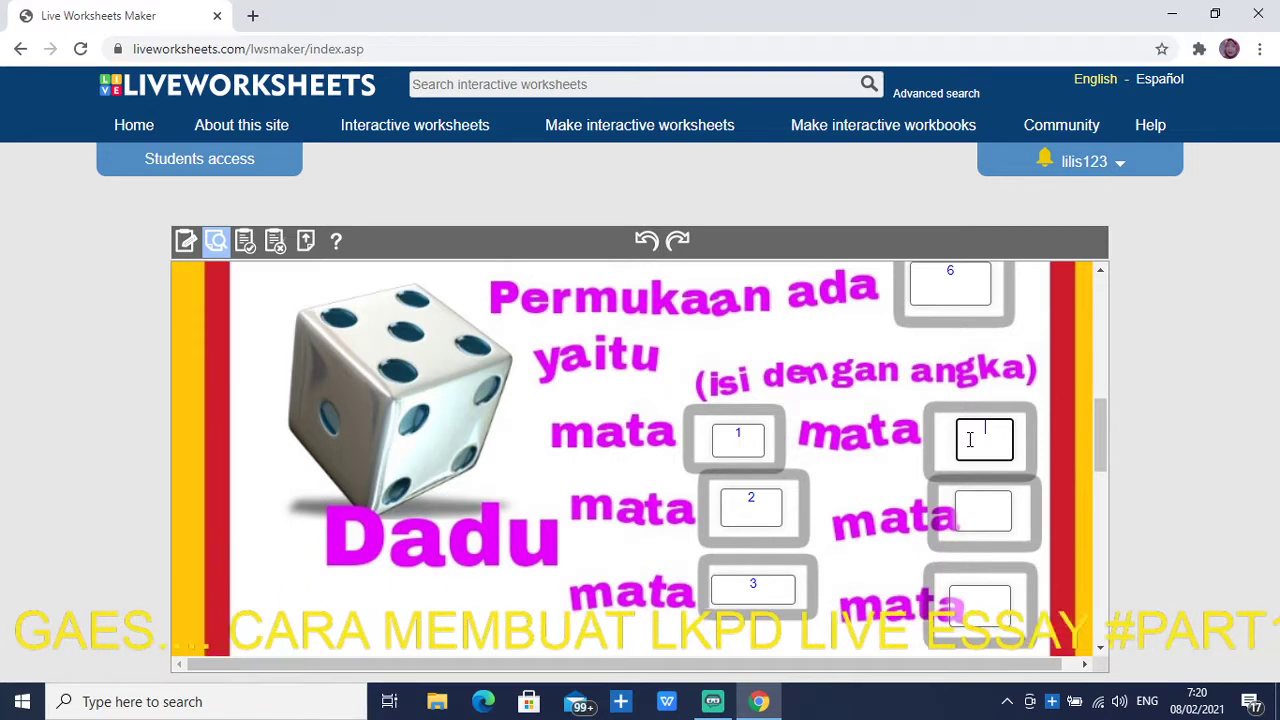
left_click(990, 516)
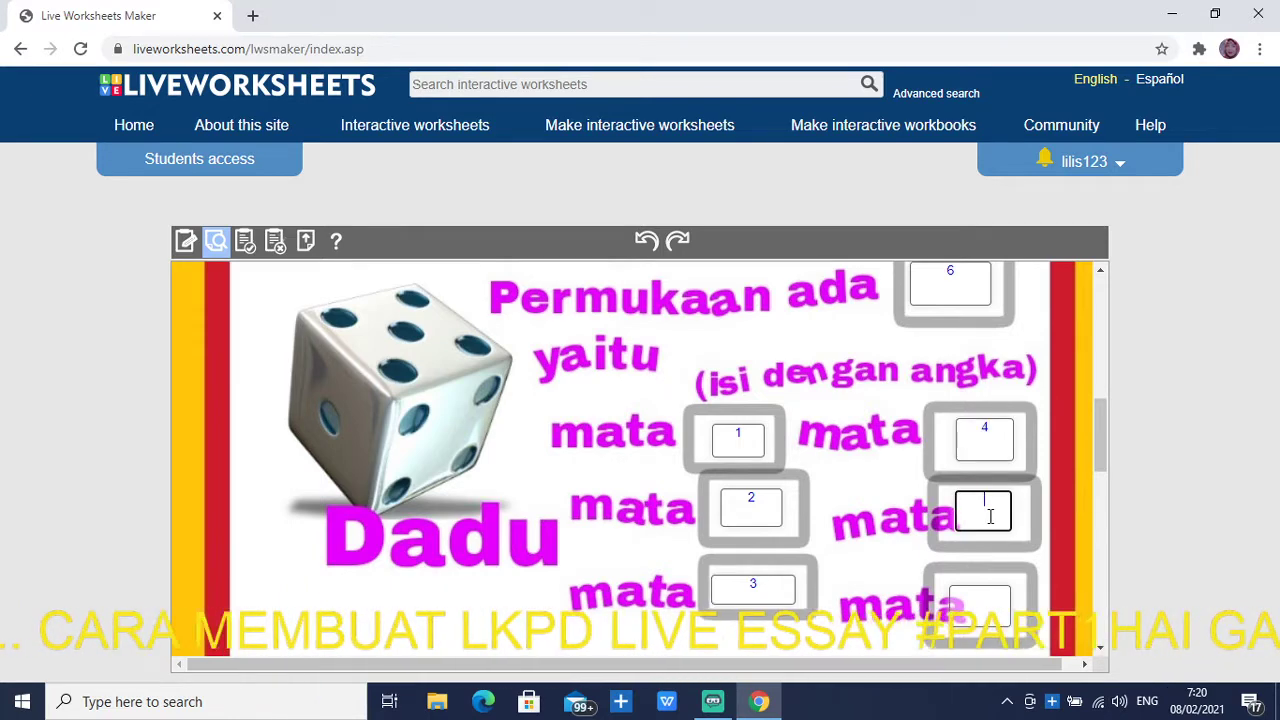
left_click(978, 597)
type("6")
Answer 13, 12, 13 and 13 for the card suits and 51 for Jumlah seluruhnya
scroll(978, 597, "down", 5)
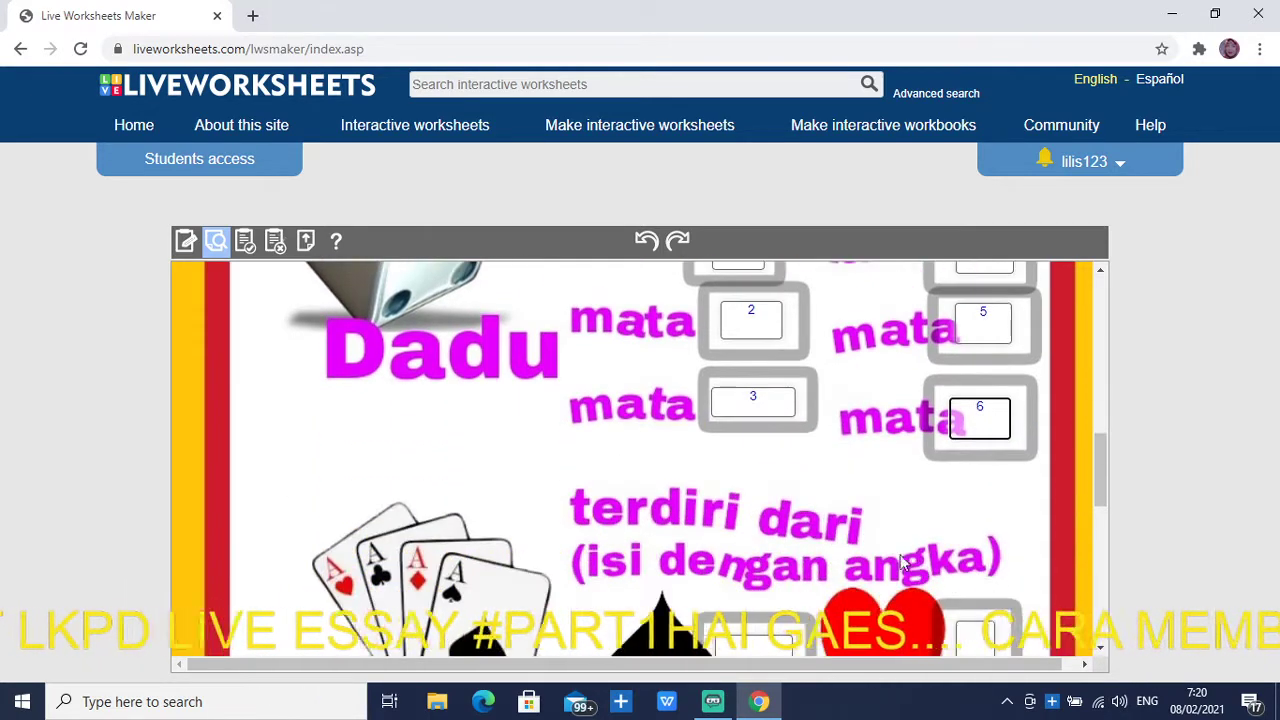
left_click(744, 303)
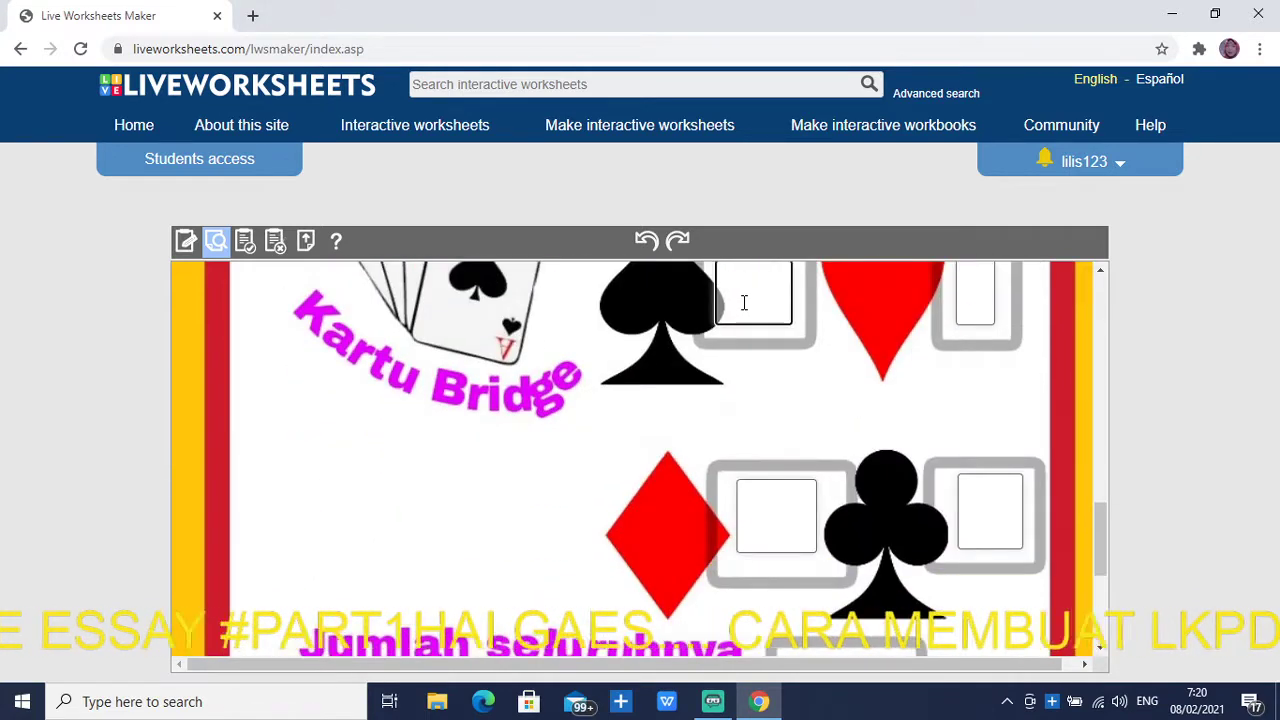
type("13")
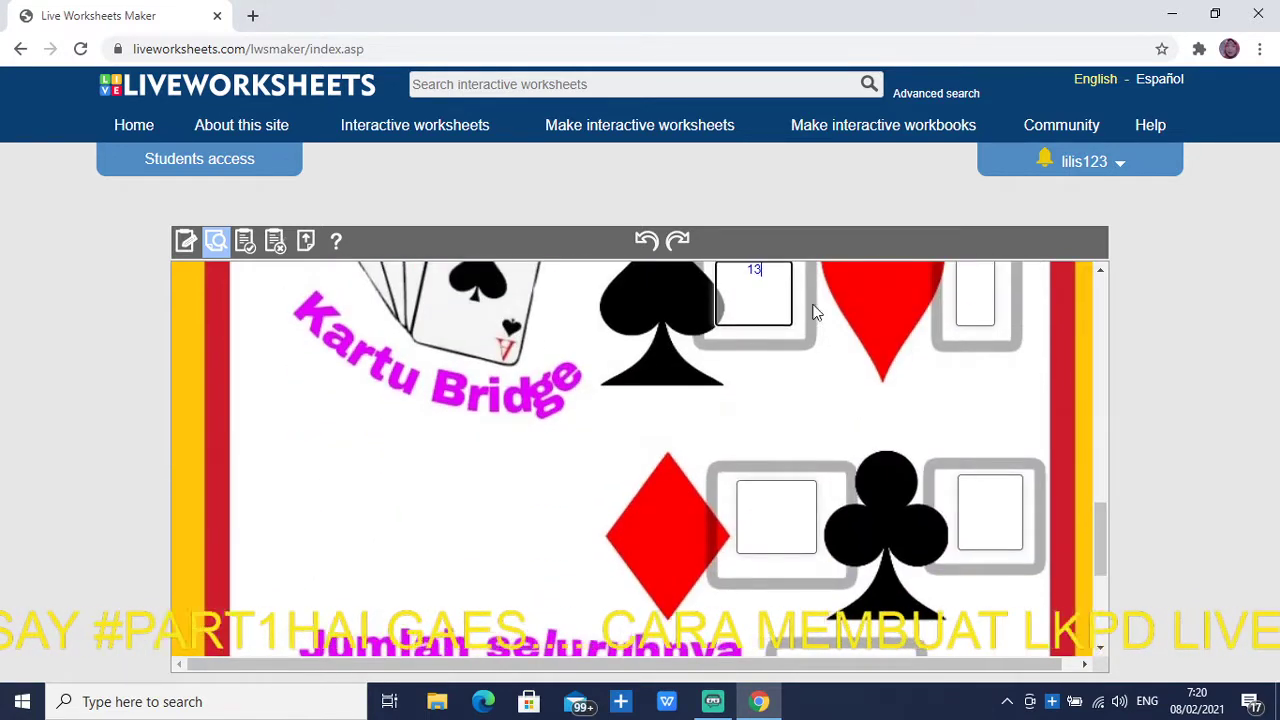
left_click(965, 288)
type("12")
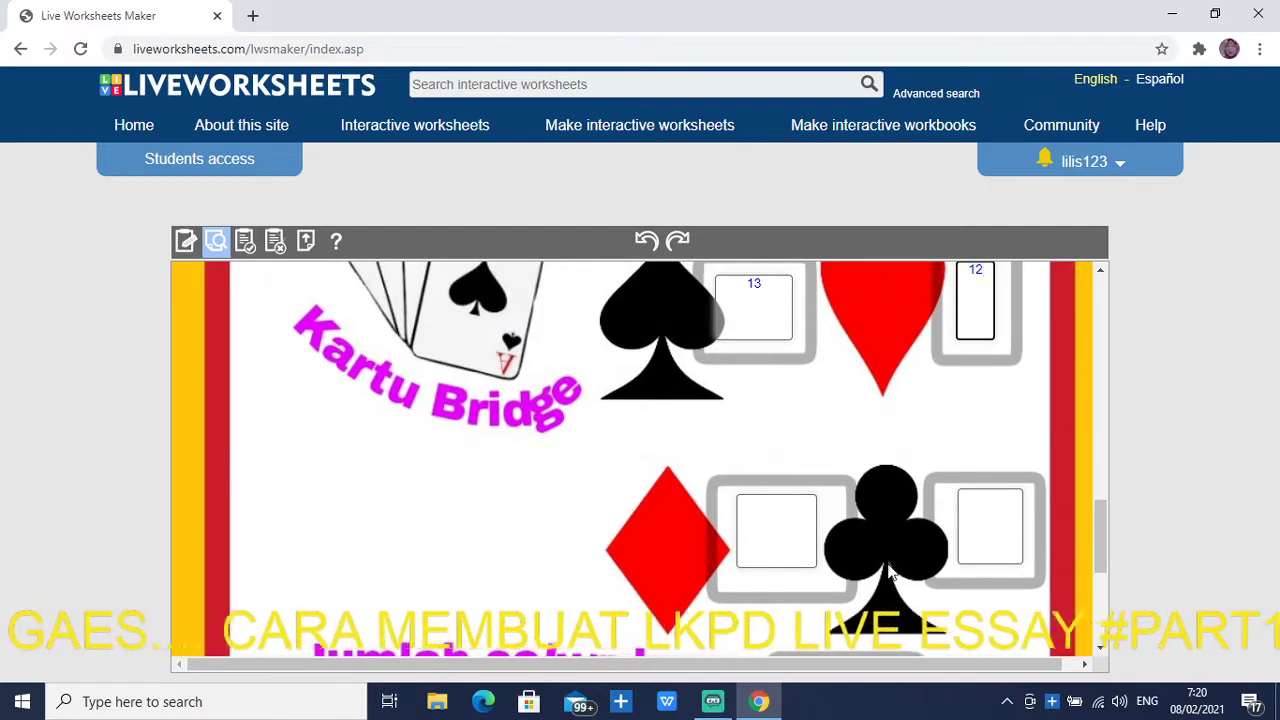
left_click(790, 508)
type("13")
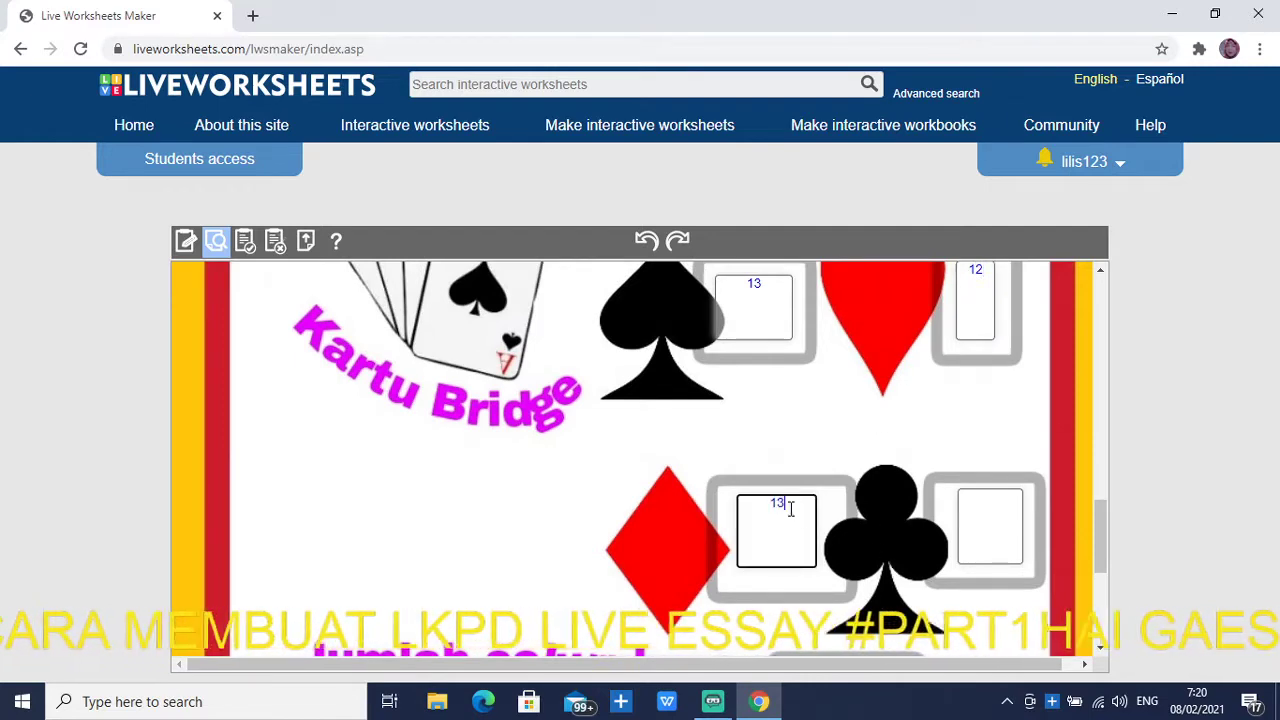
left_click(978, 524)
type("1")
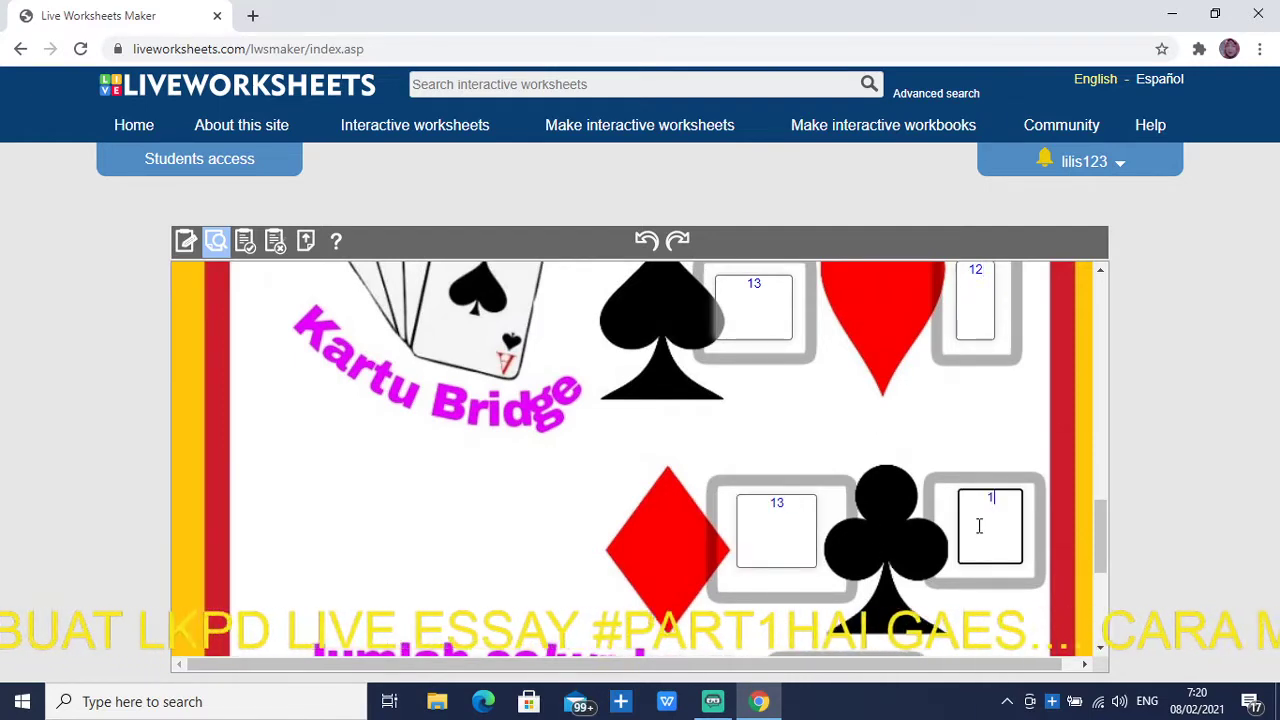
type("3")
scroll(846, 406, "down", 3)
left_click(846, 406)
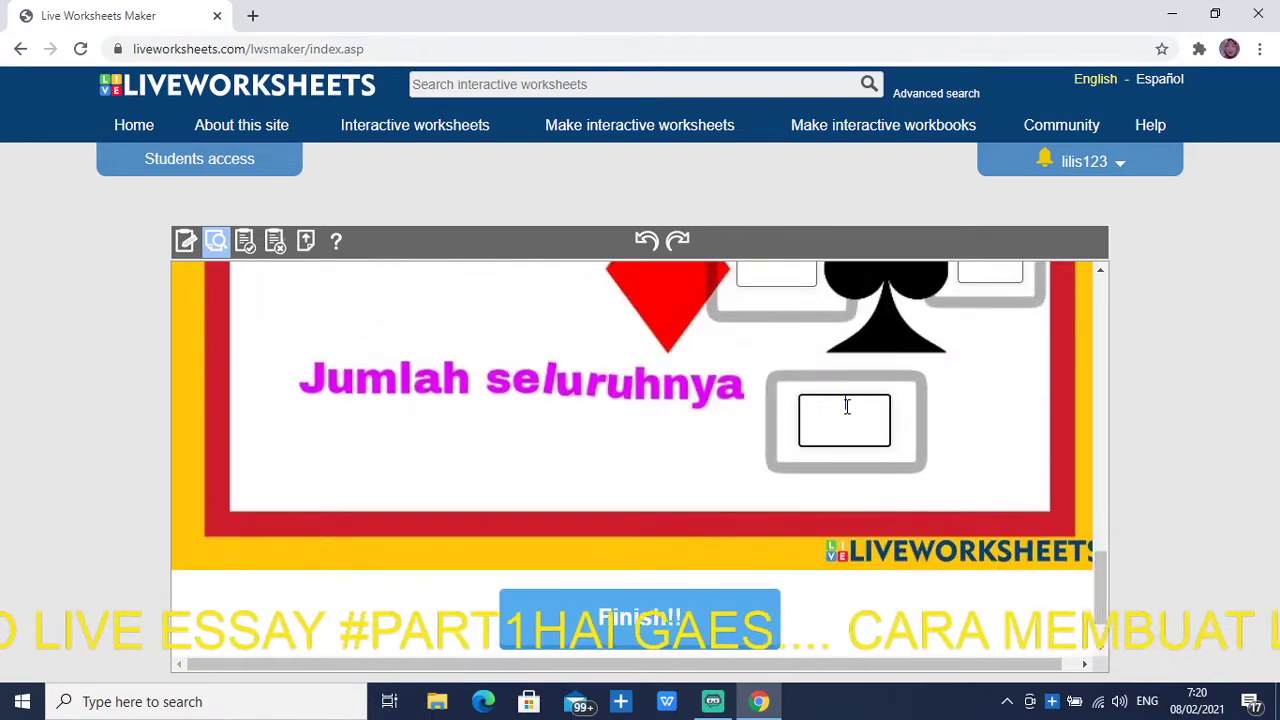
type("5")
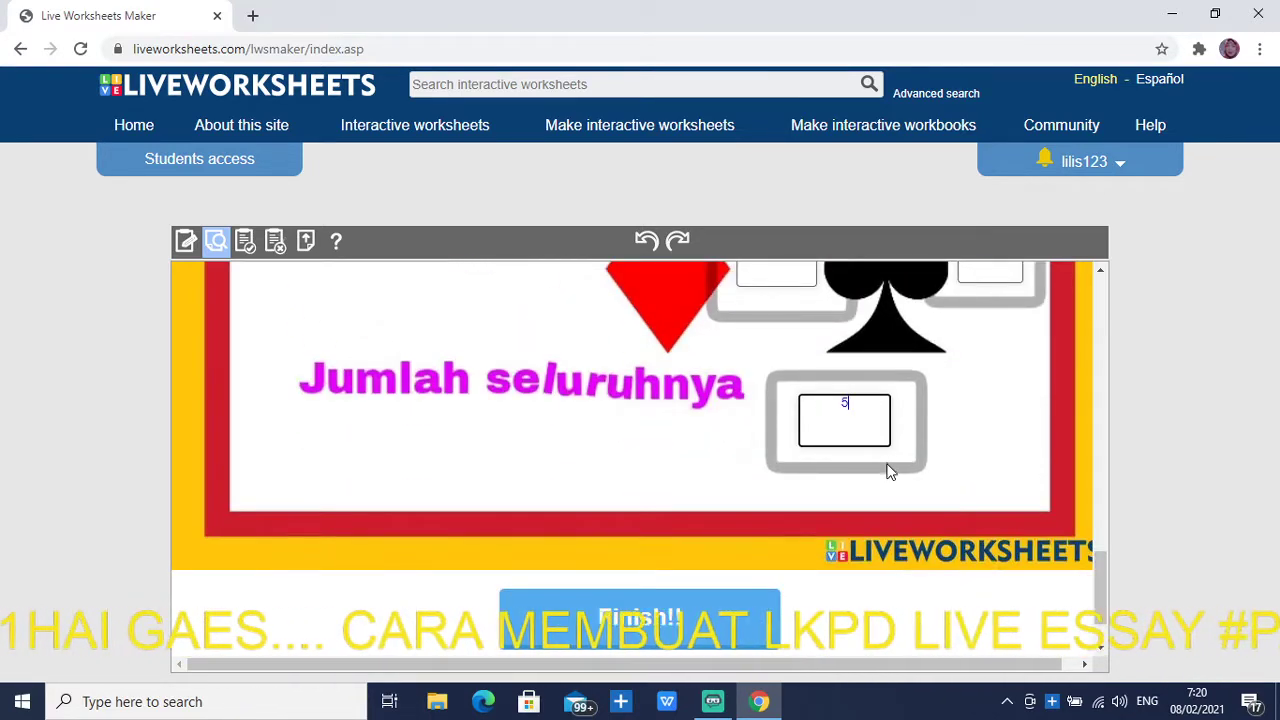
type("1")
scroll(903, 497, "down", 1)
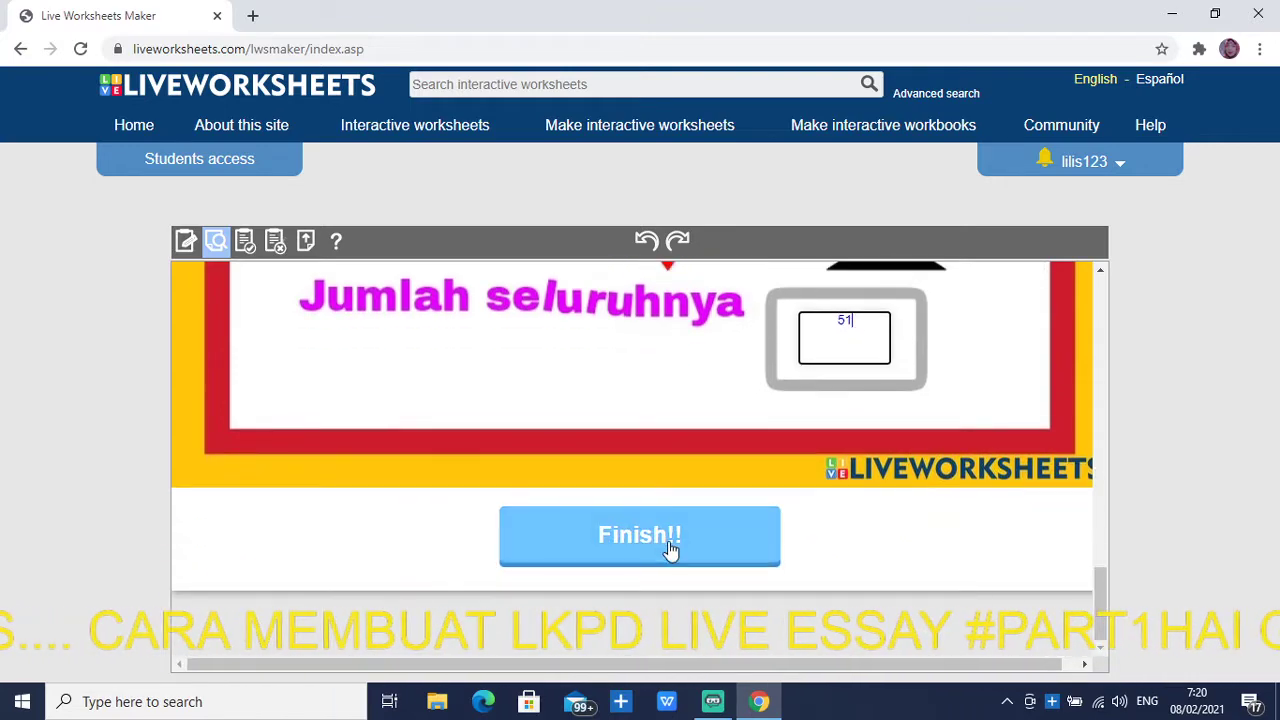
Submit the test answers for grading, review the results, and open the worksheet information form
left_click(668, 541)
scroll(730, 511, "up", 3)
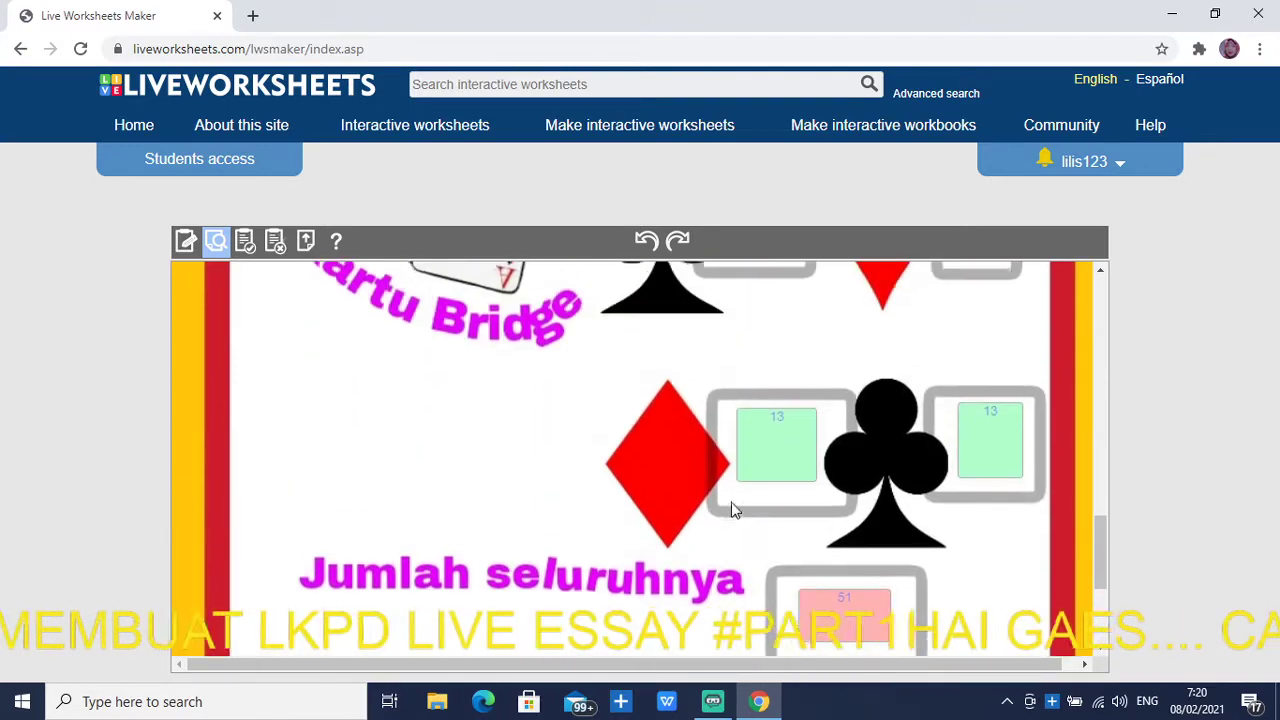
scroll(700, 480, "up", 4)
scroll(692, 467, "up", 6)
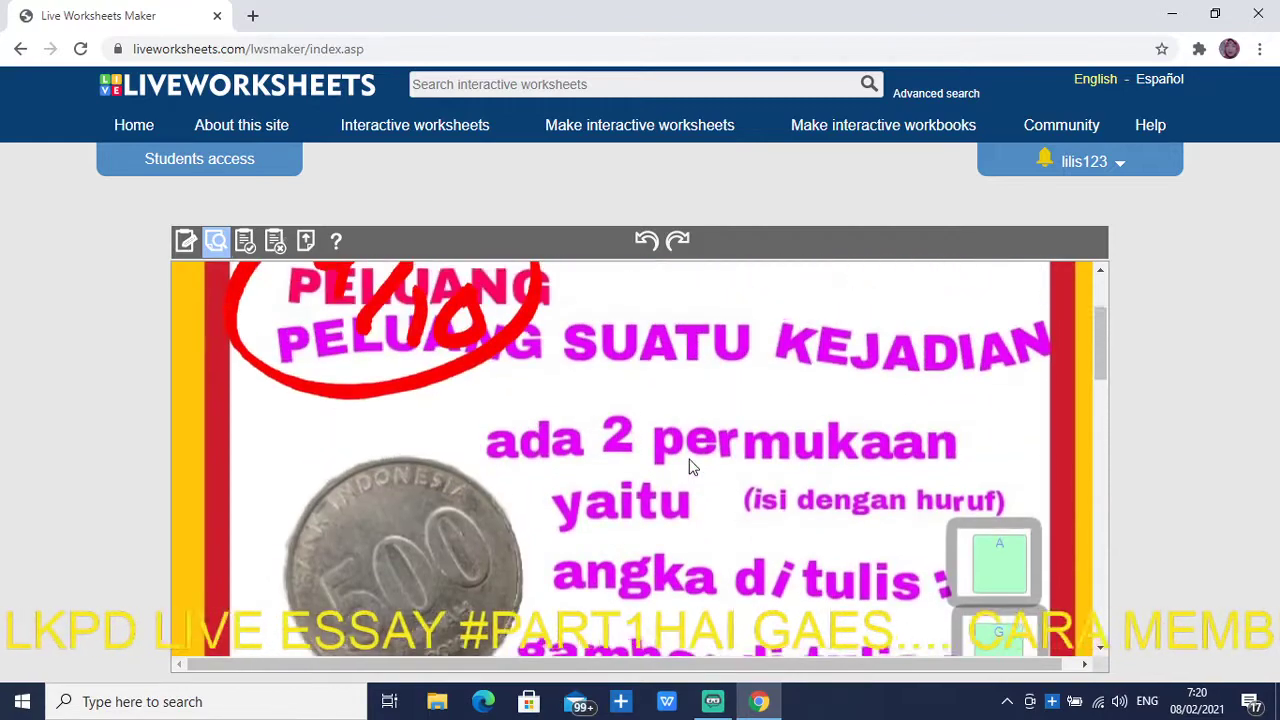
scroll(692, 467, "up", 2)
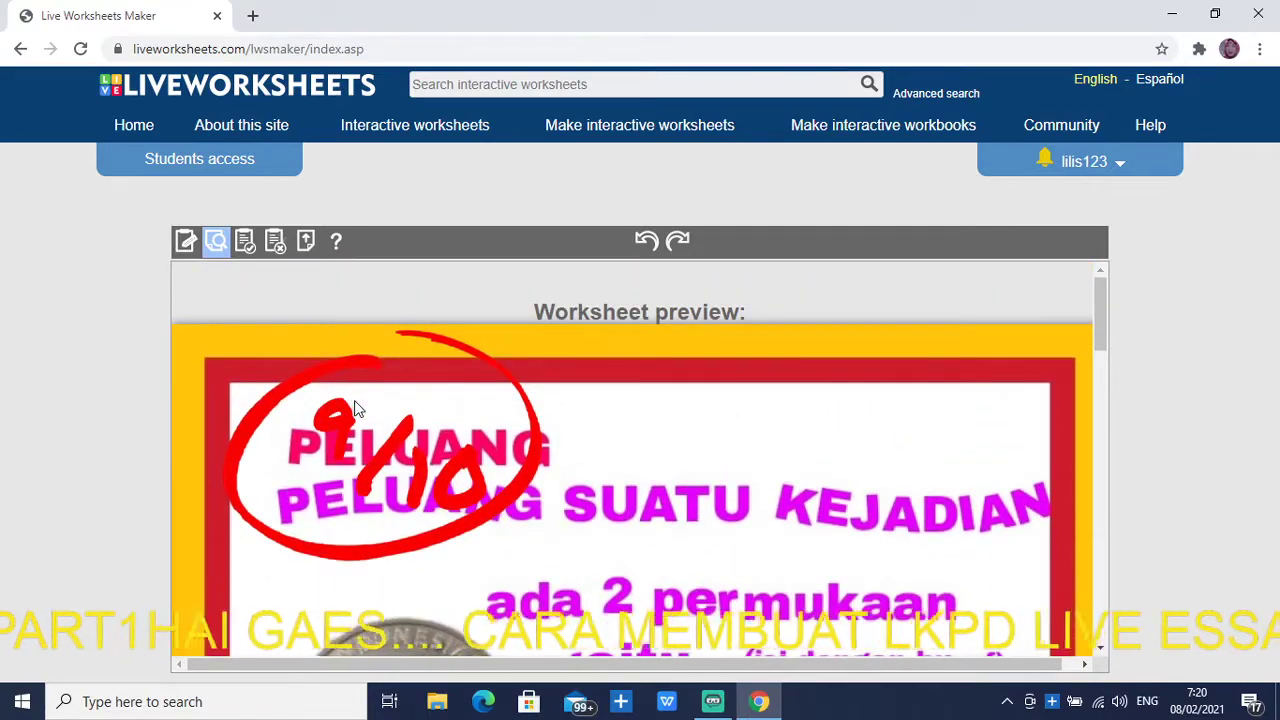
scroll(380, 416, "down", 1)
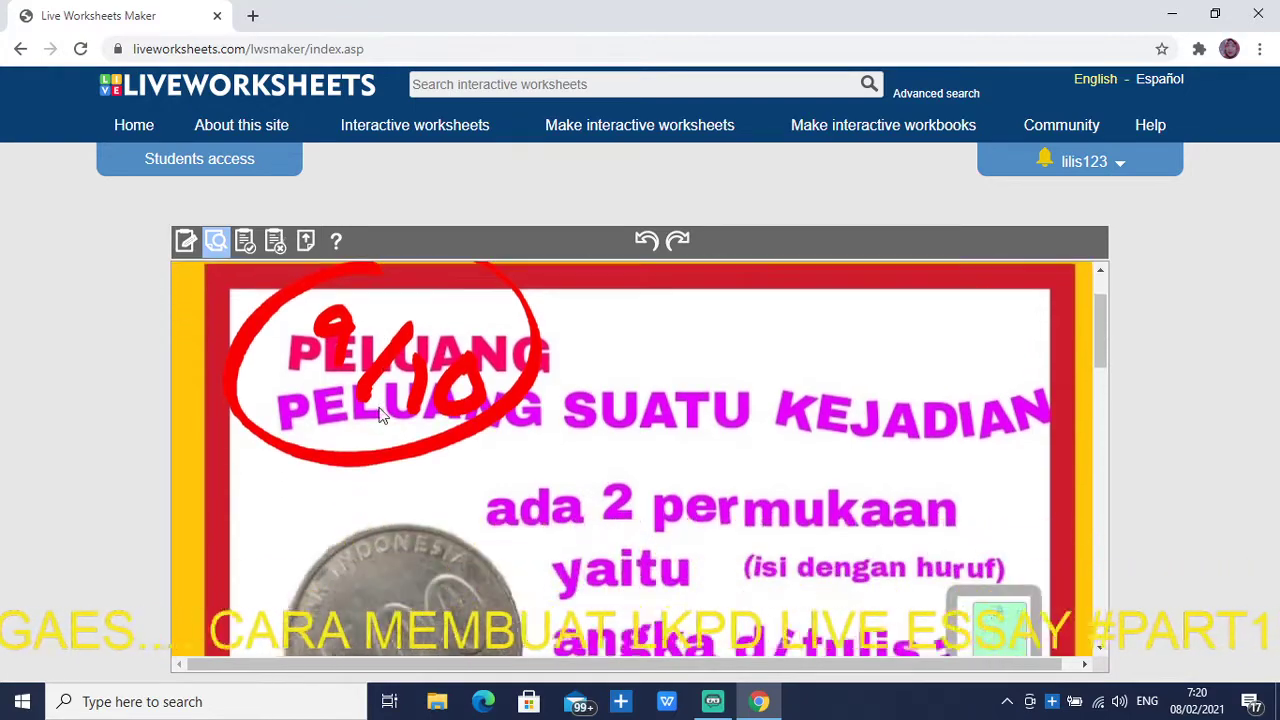
scroll(348, 356, "up", 1)
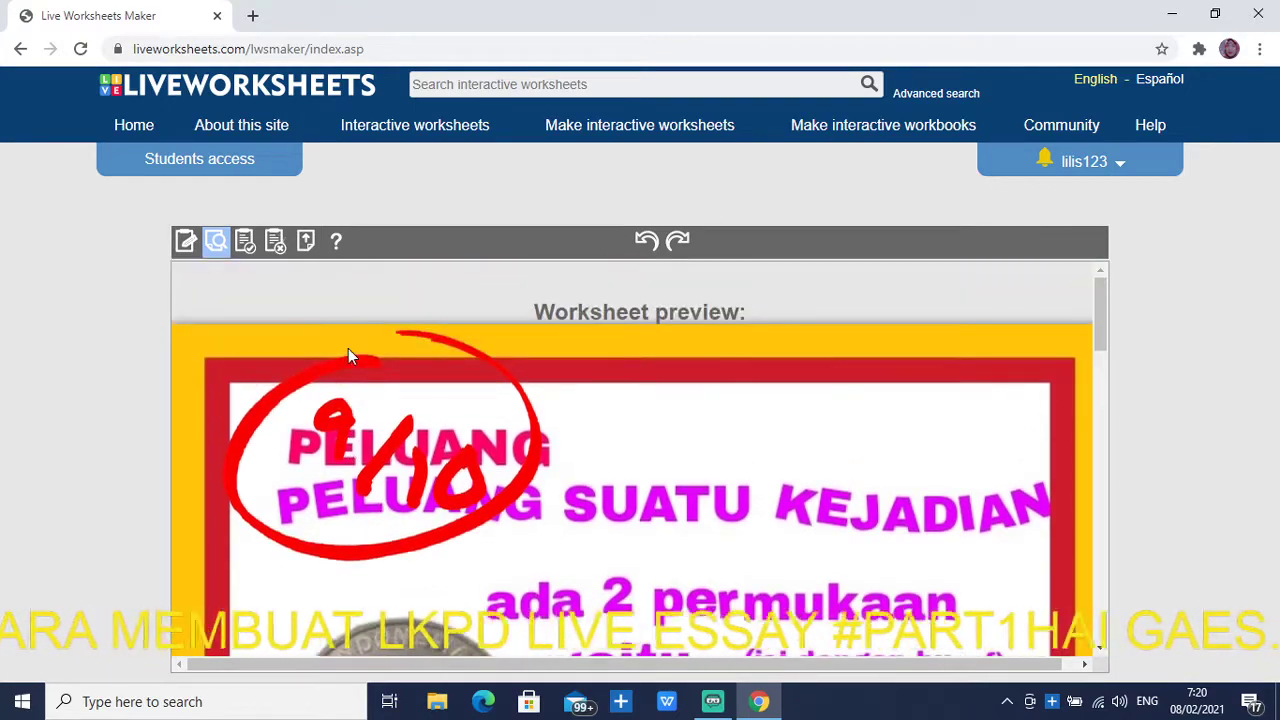
scroll(350, 355, "down", 10)
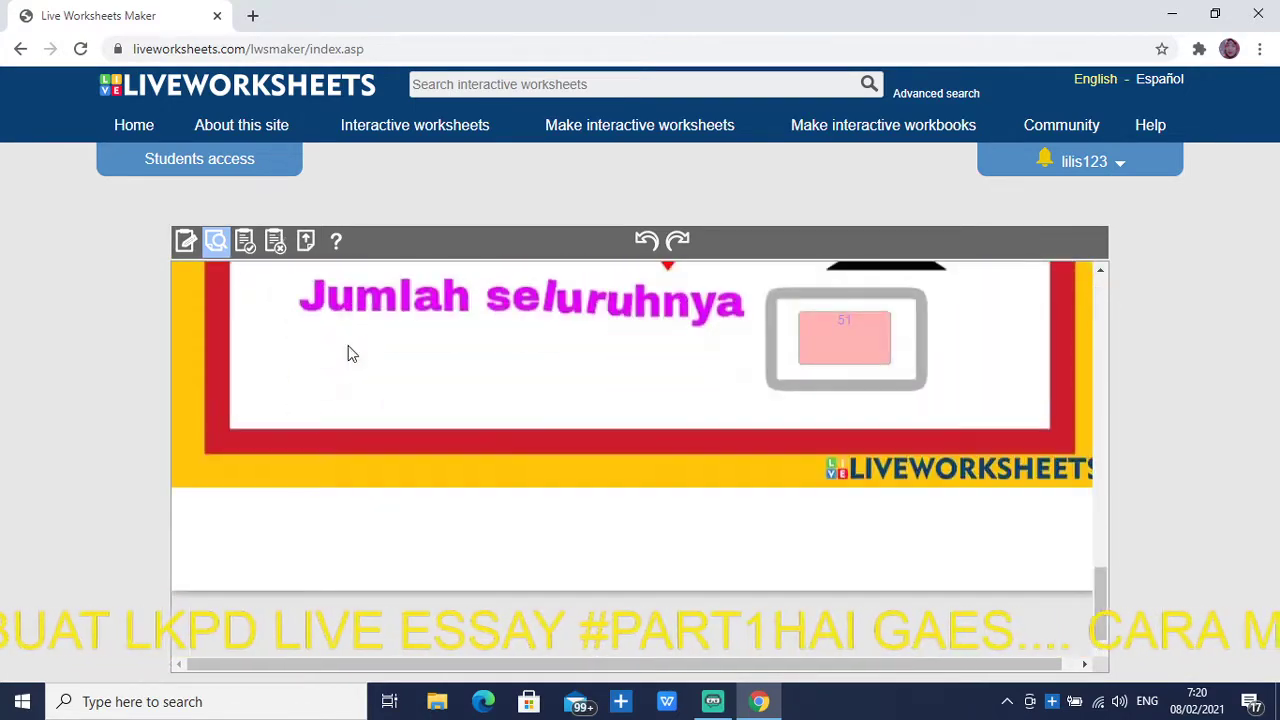
scroll(350, 354, "up", 6)
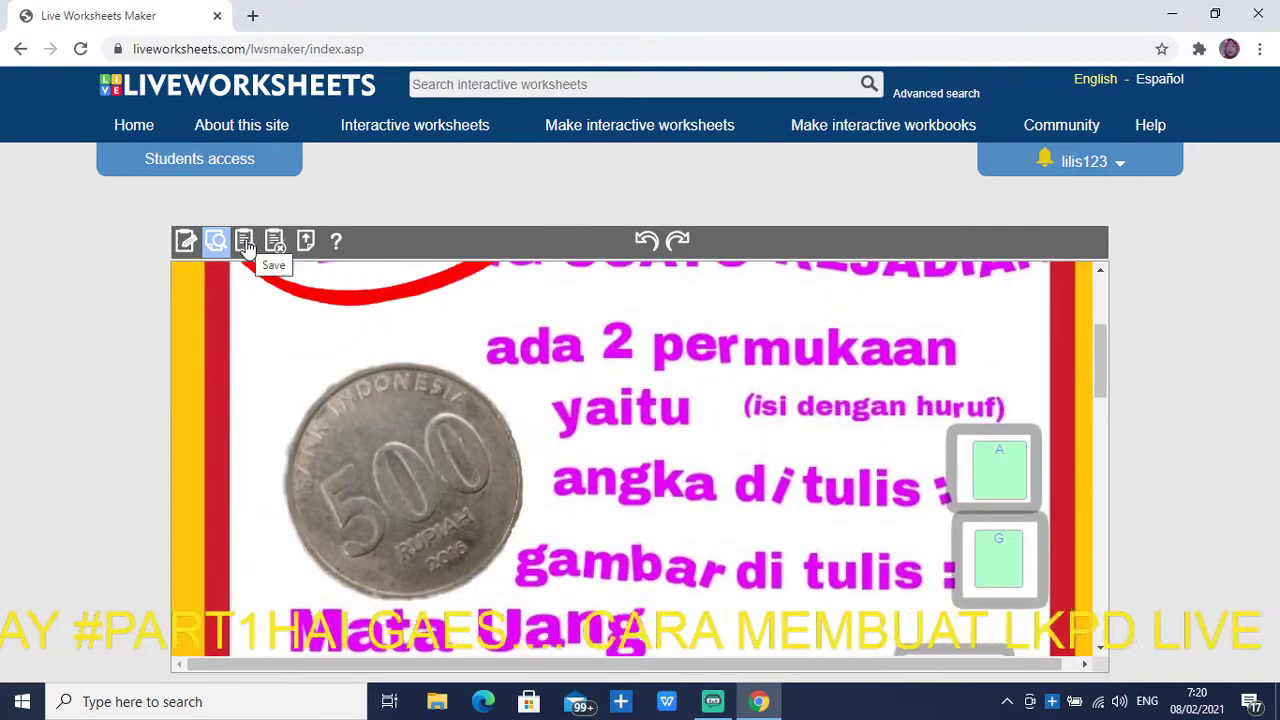
left_click(245, 245)
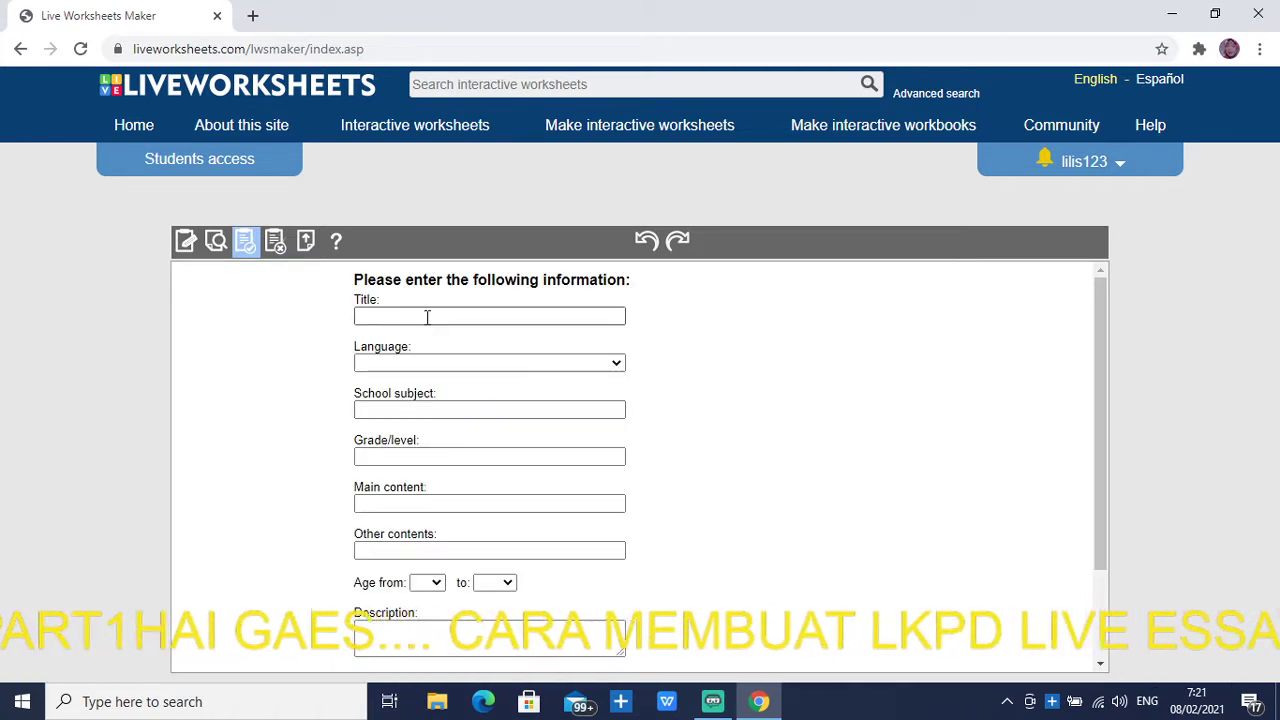
Title the worksheet Peluang and set its language to Indonesian
left_click(427, 317)
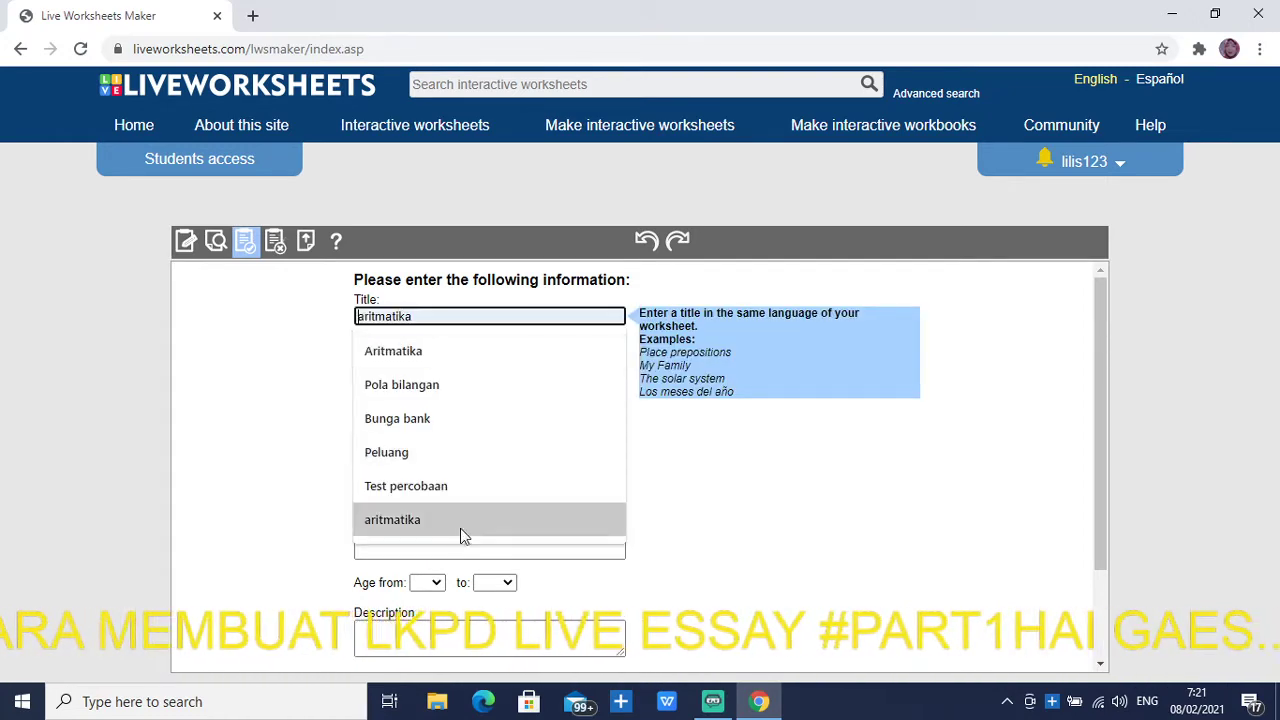
left_click(426, 450)
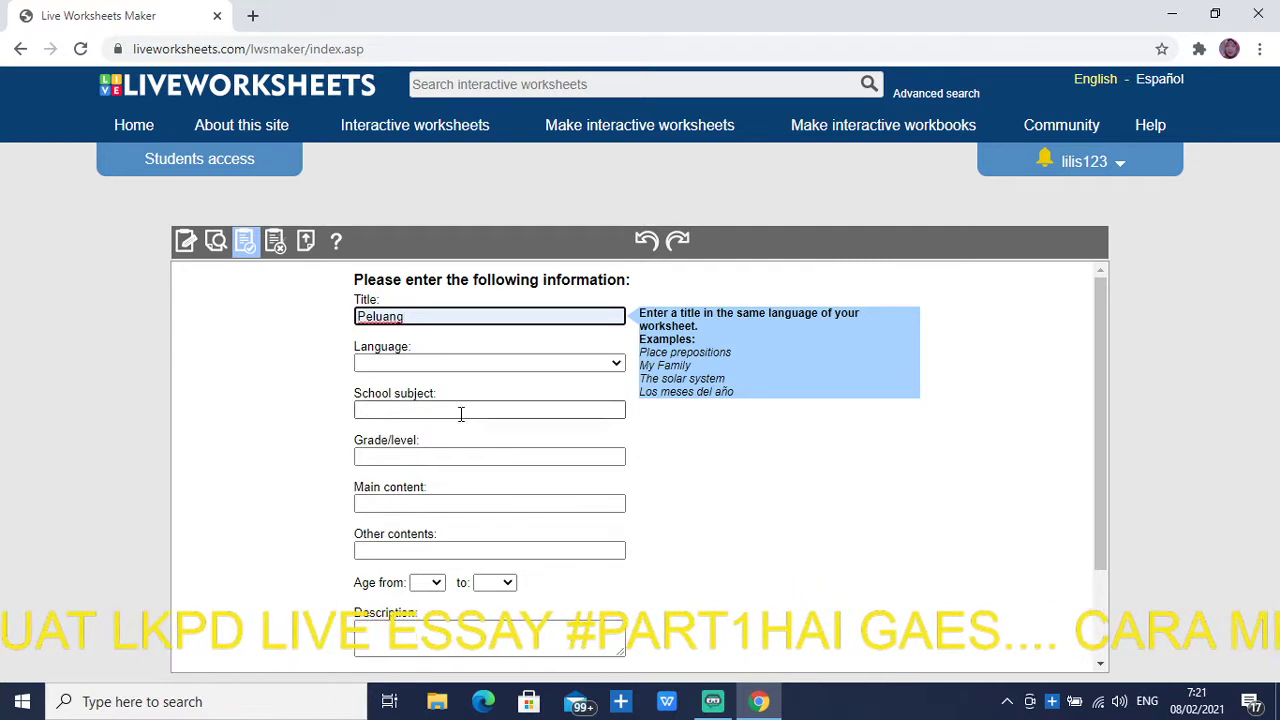
left_click(490, 366)
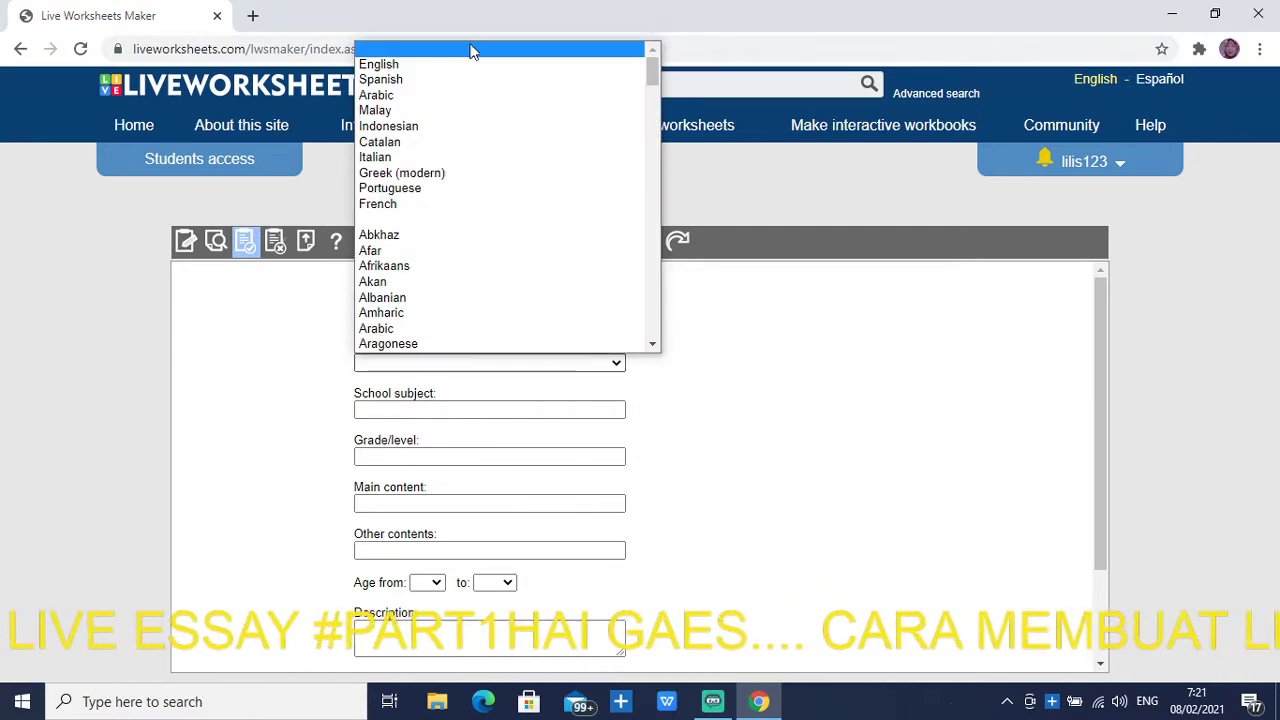
left_click(440, 130)
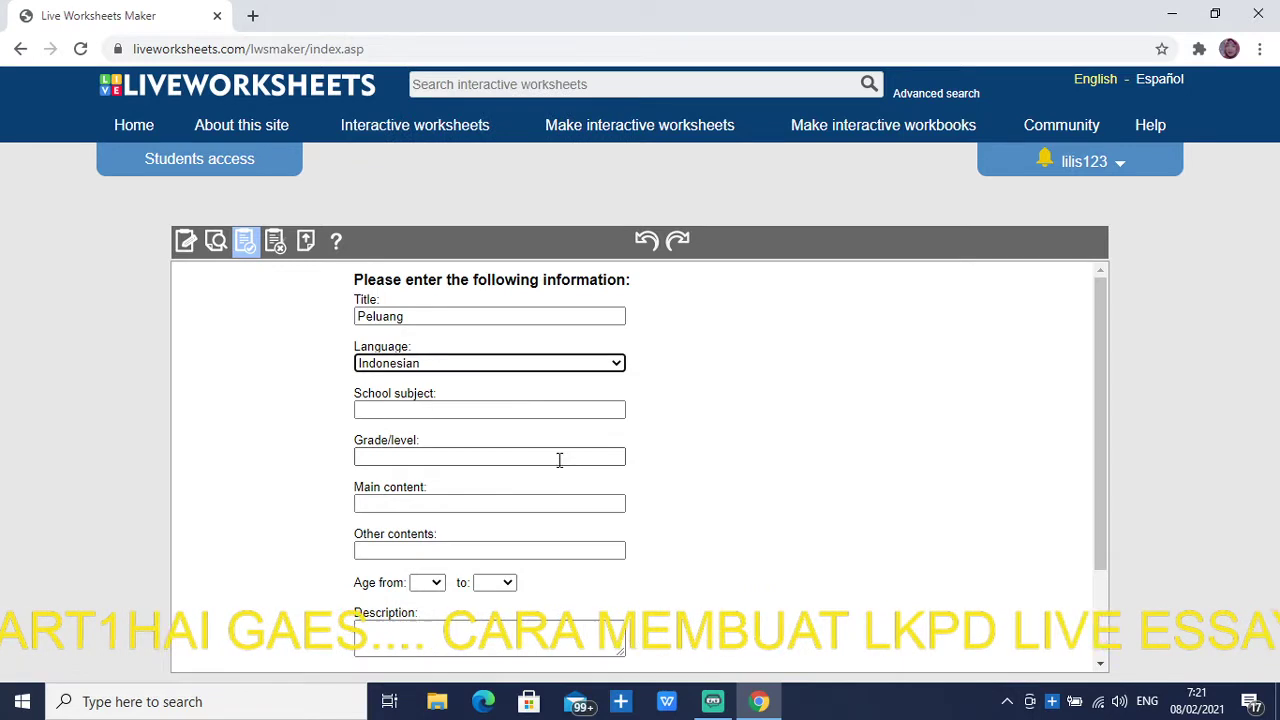
Enter subject SMP 42, grade KLS 8, content Peluang and other contents TITIK SAMPEL
left_click(413, 412)
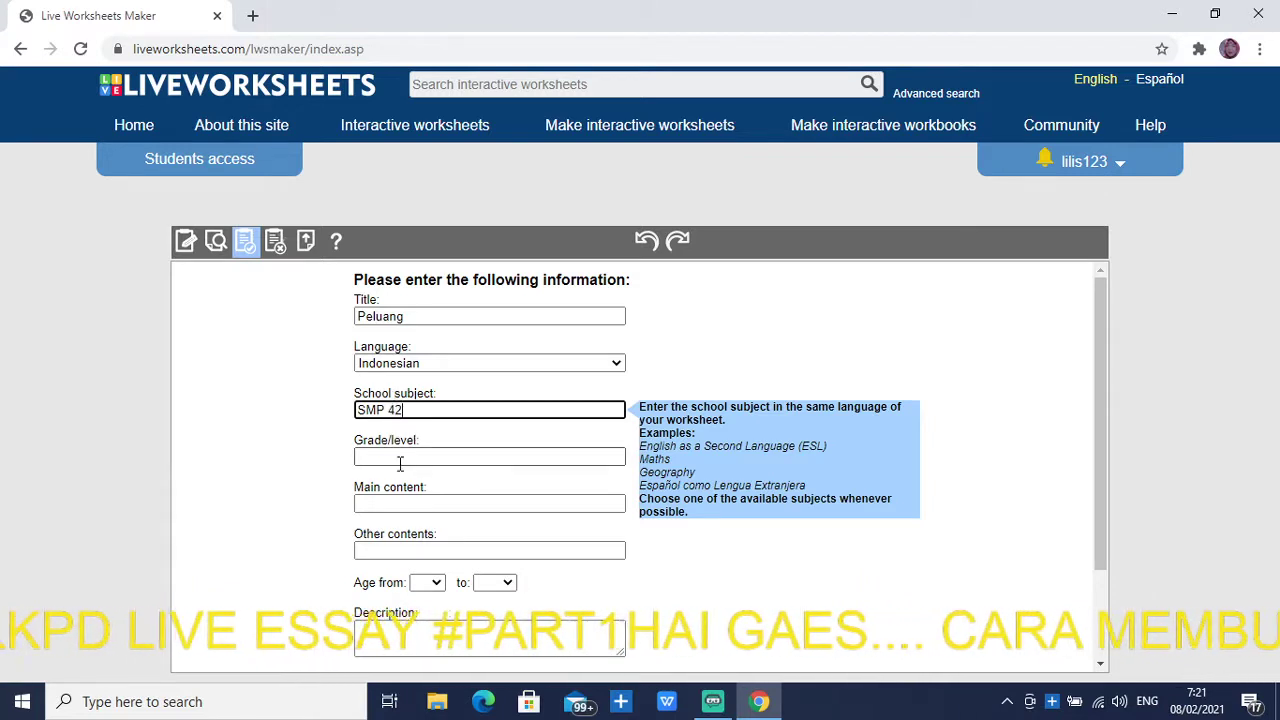
left_click(405, 456)
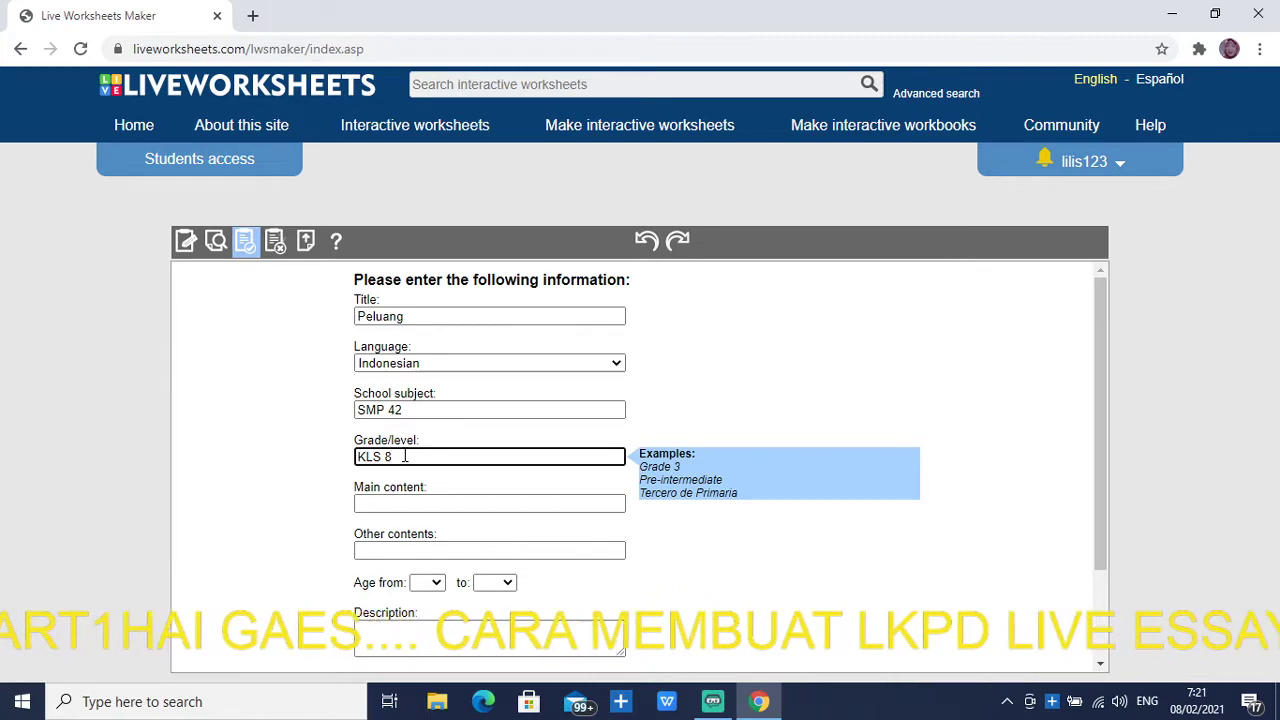
left_click(472, 505)
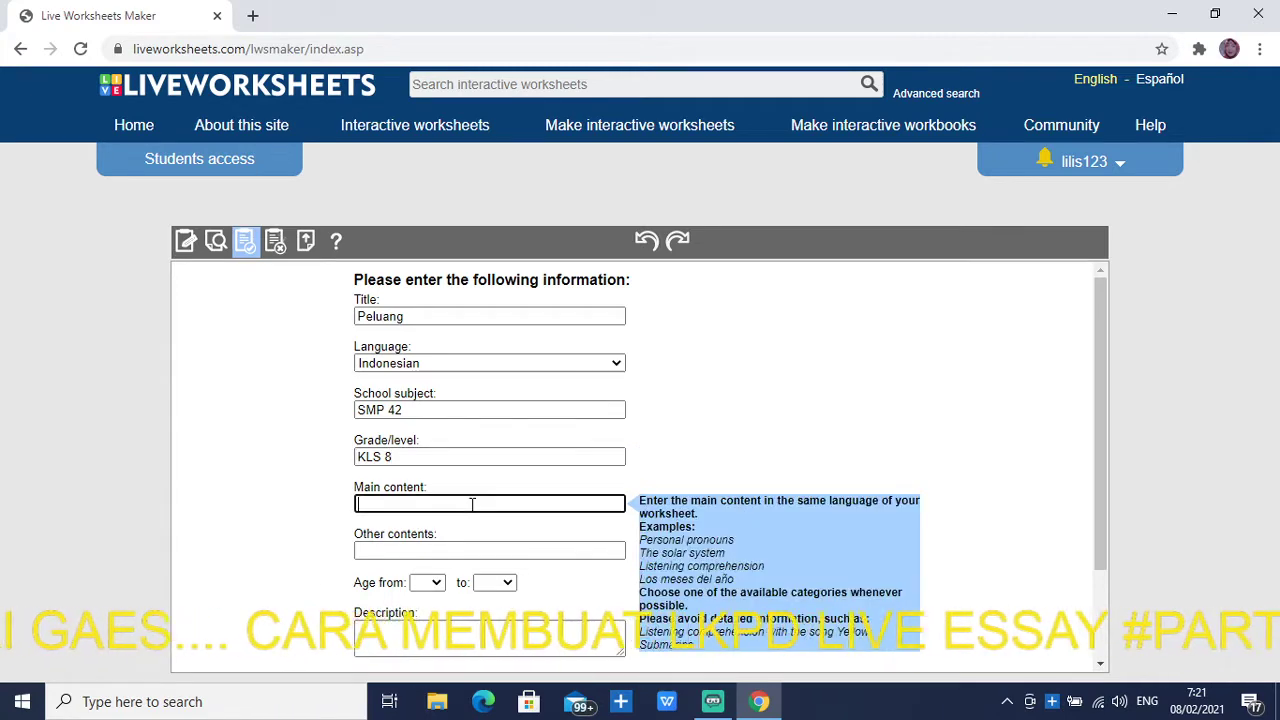
left_click(443, 548)
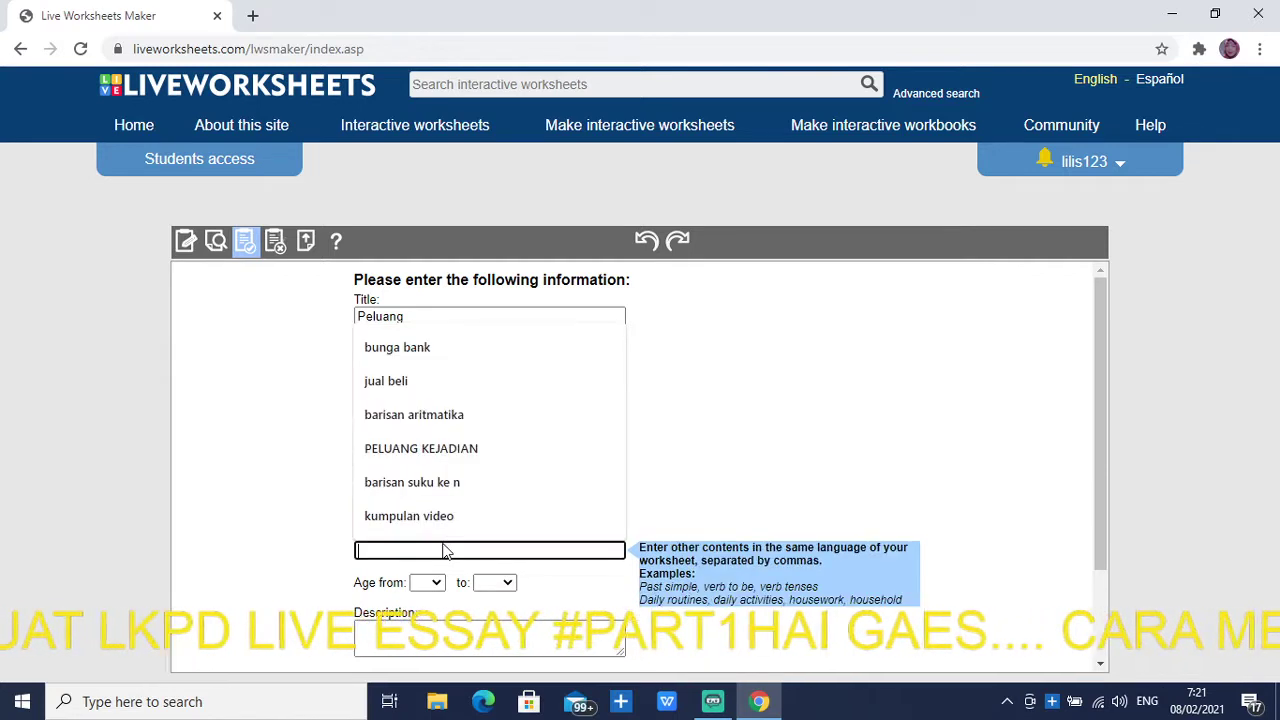
type("PE")
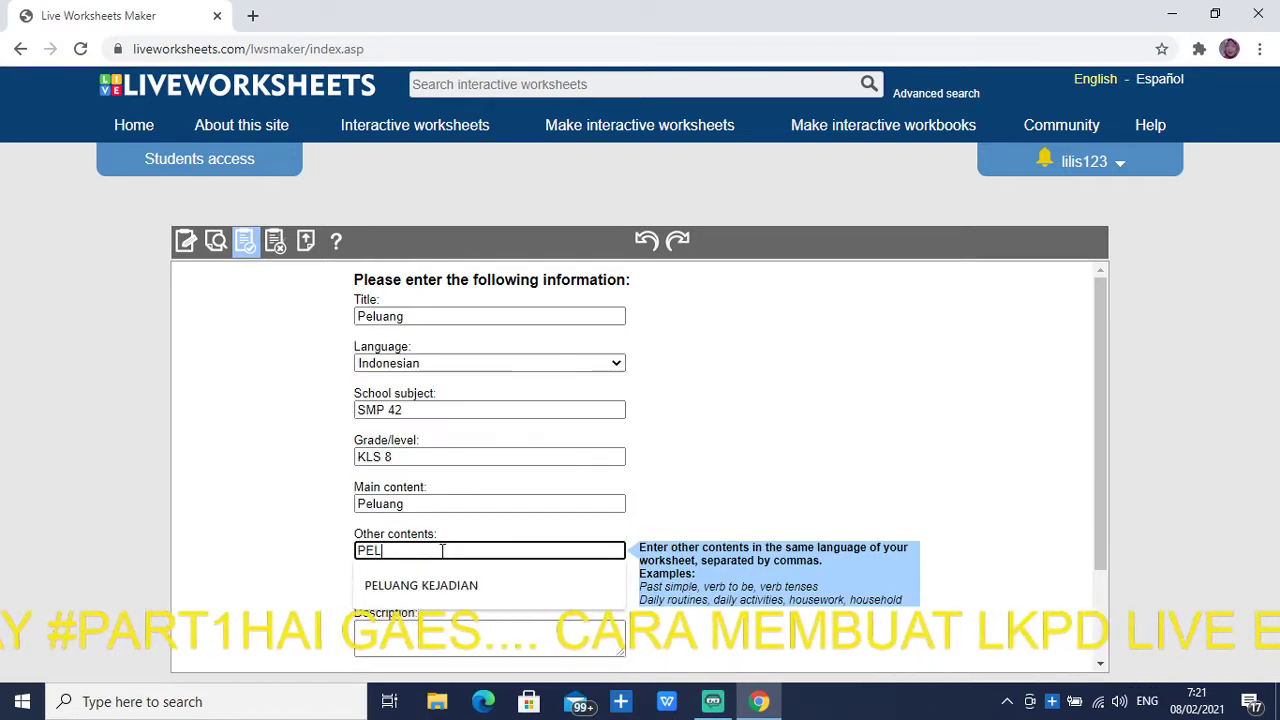
type("L")
key("BackSpace")
key("BackSpace")
key("BackSpace")
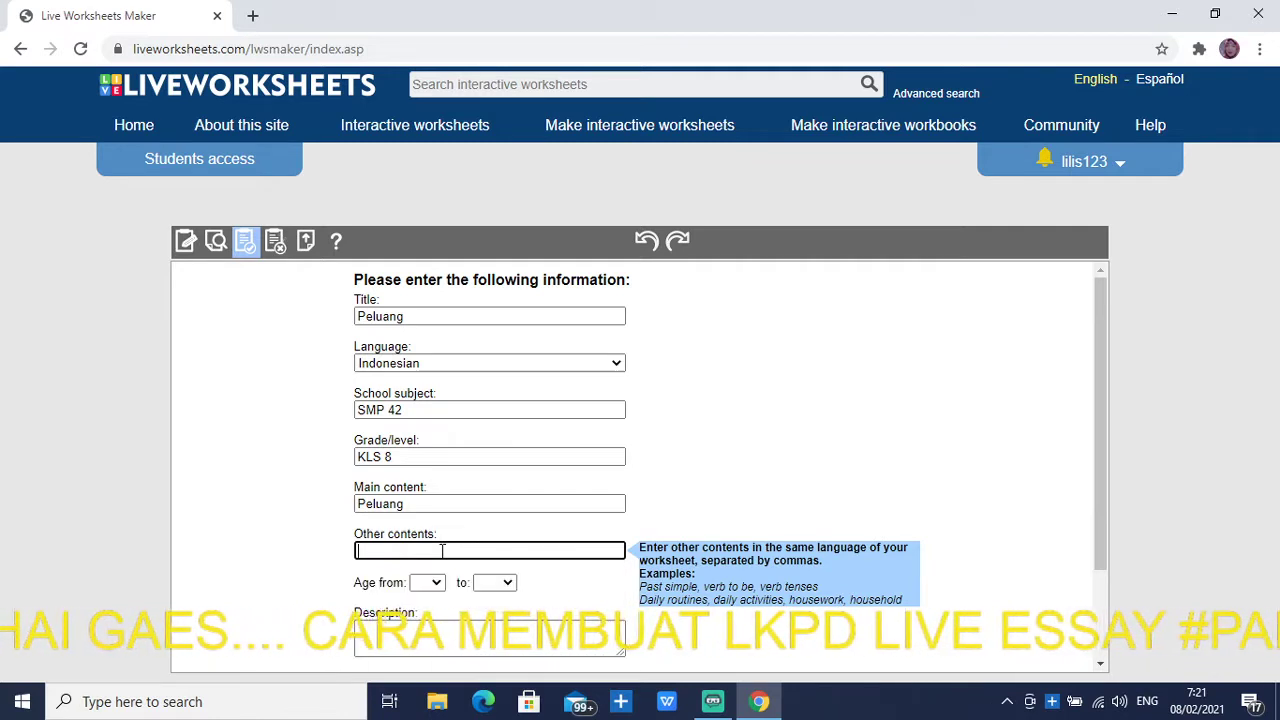
type("TI")
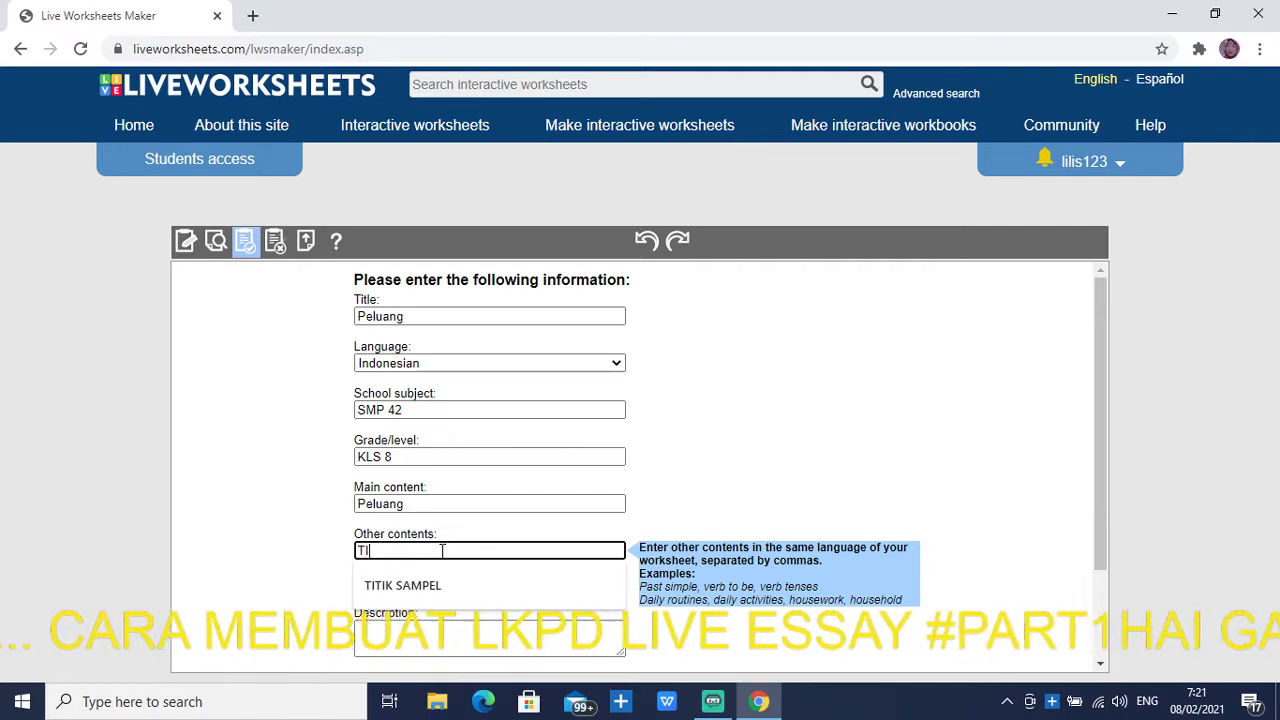
type("TIK SAMPEL")
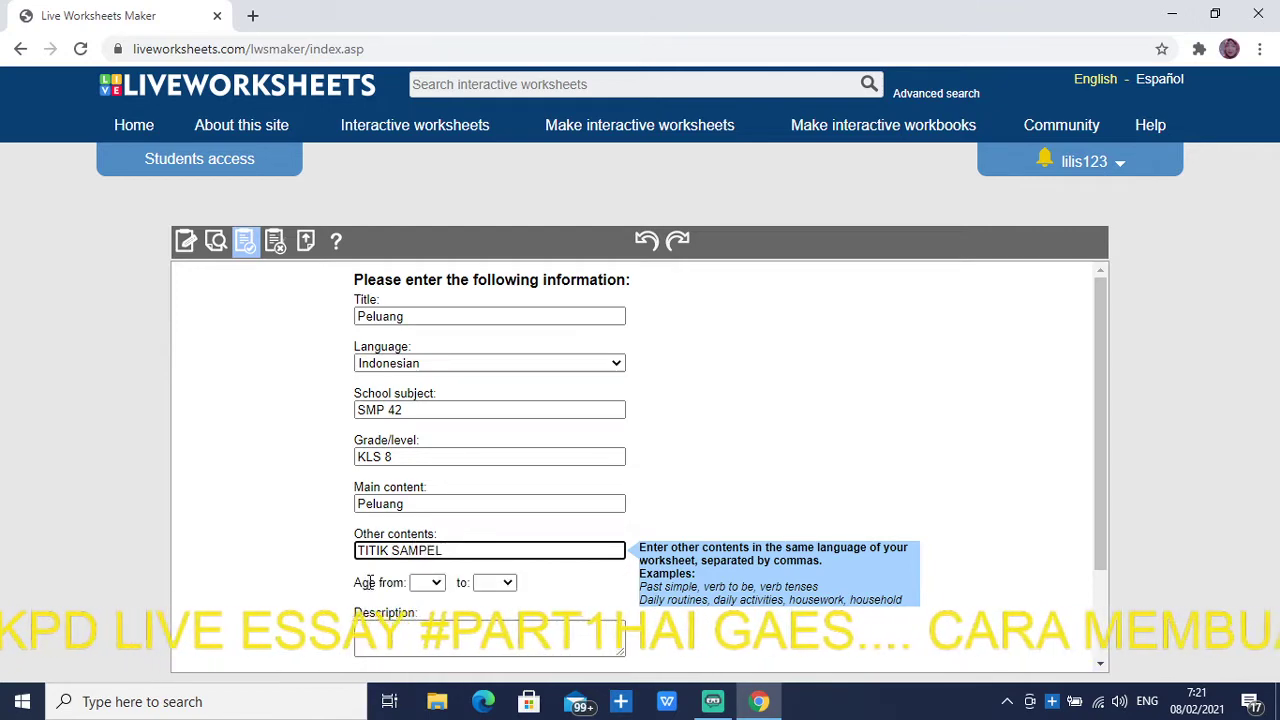
Set the worksheet's age range from 9 to 13
left_click(425, 583)
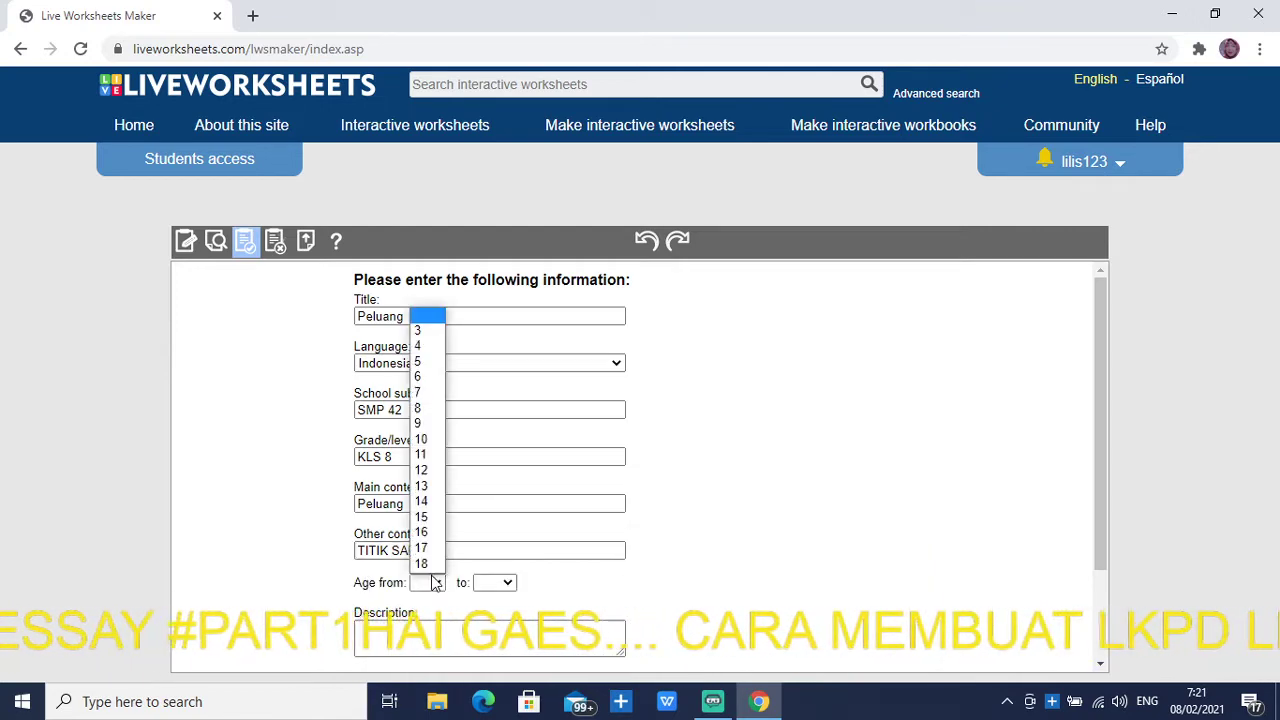
left_click(440, 424)
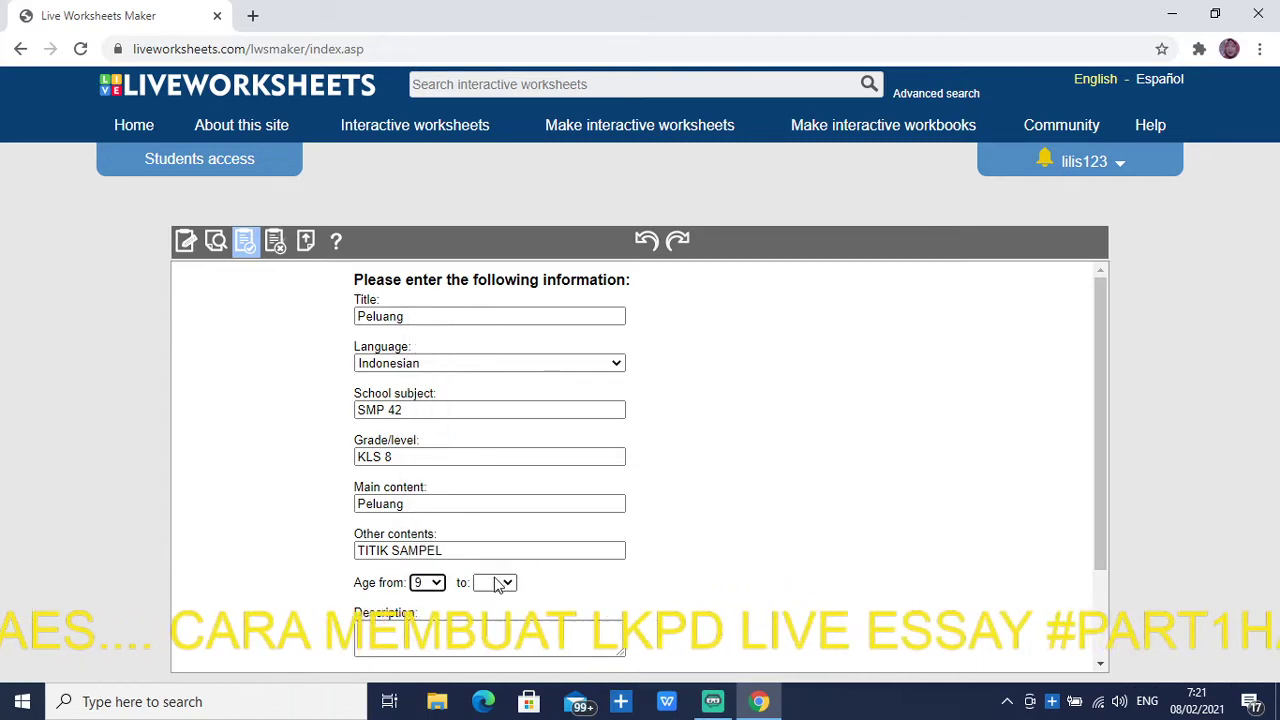
left_click(495, 583)
left_click(488, 471)
scroll(495, 560, "down", 2)
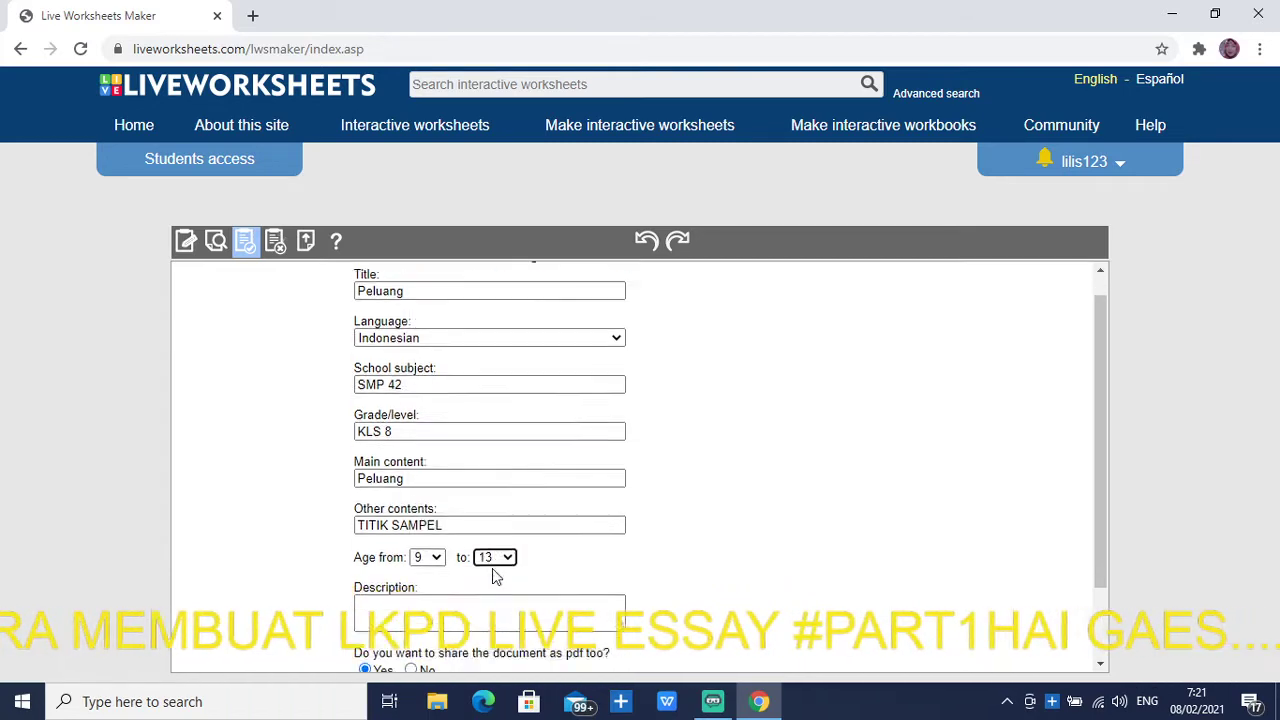
Add a description telling students to answer in capitals without dots or commas, then save the worksheet
left_click(443, 516)
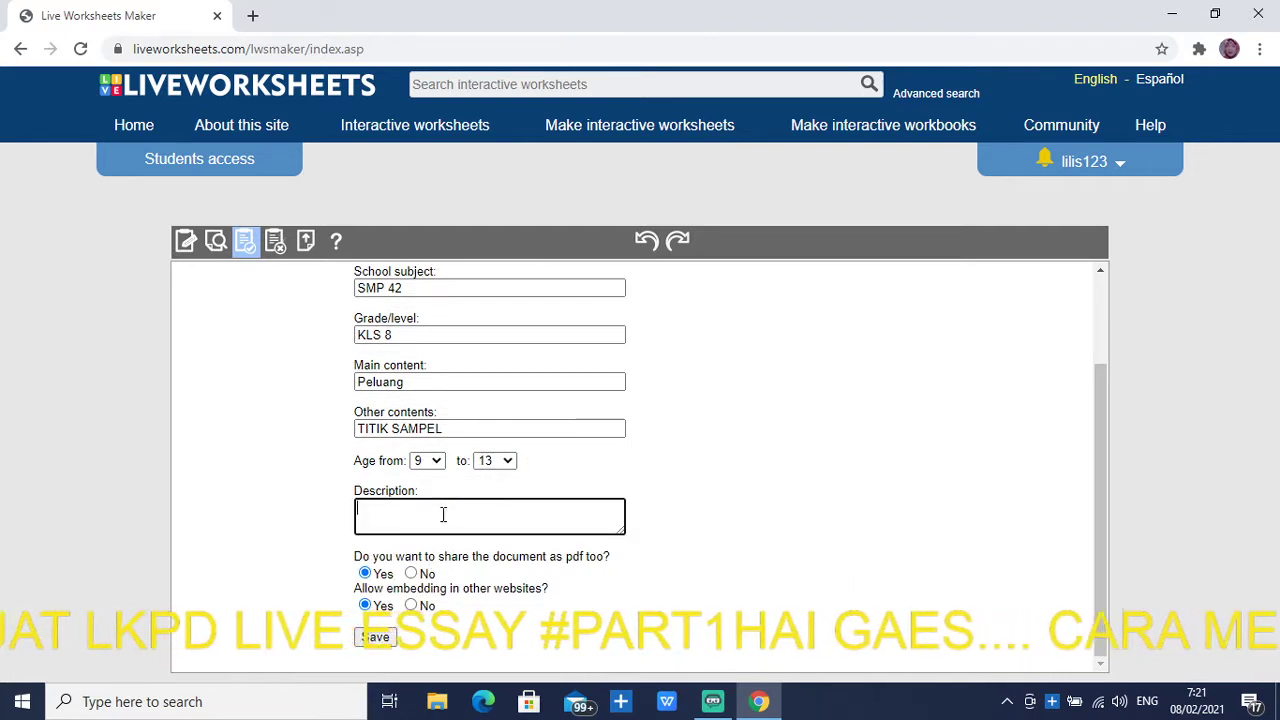
type("ISIL")
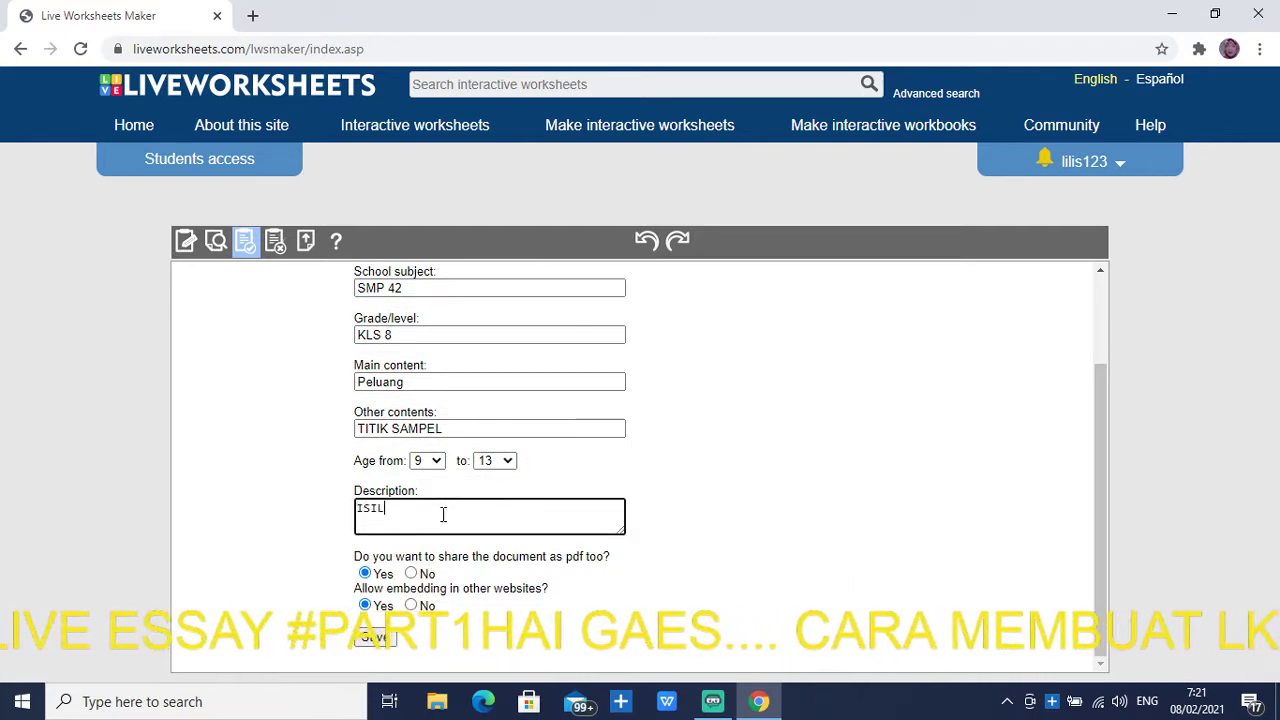
type("AH DENGAN H")
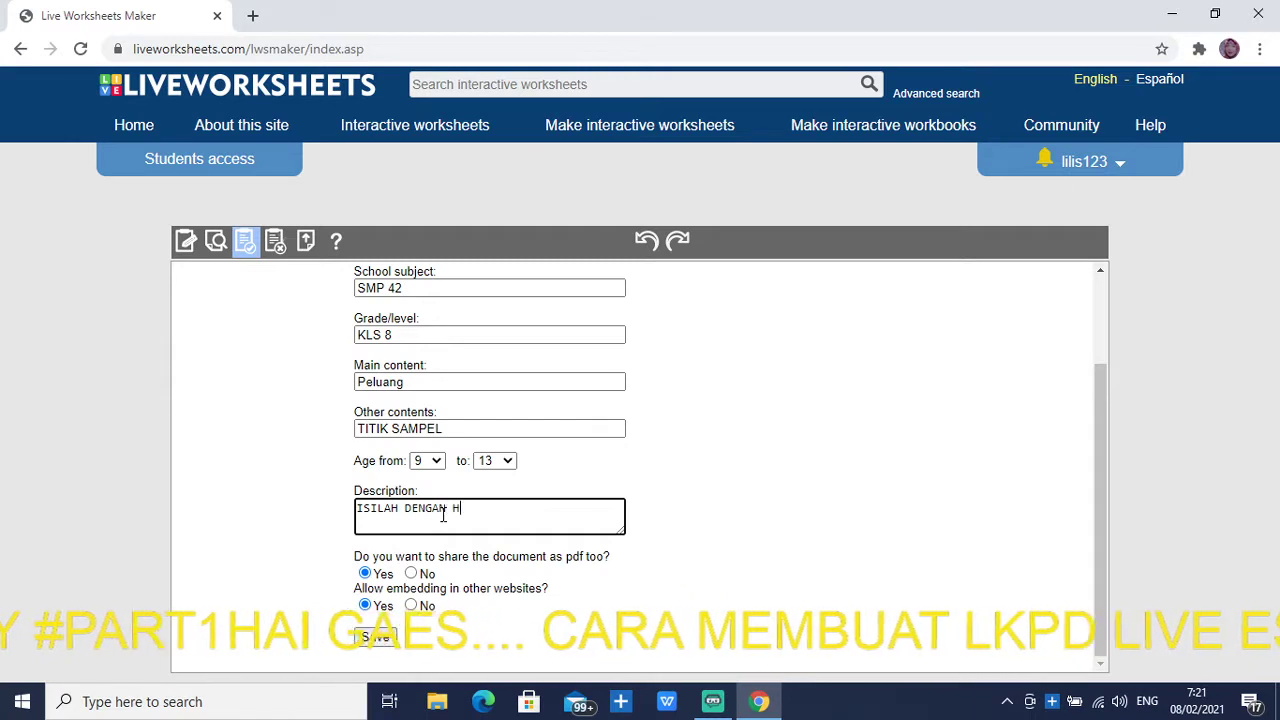
type("URUF BE")
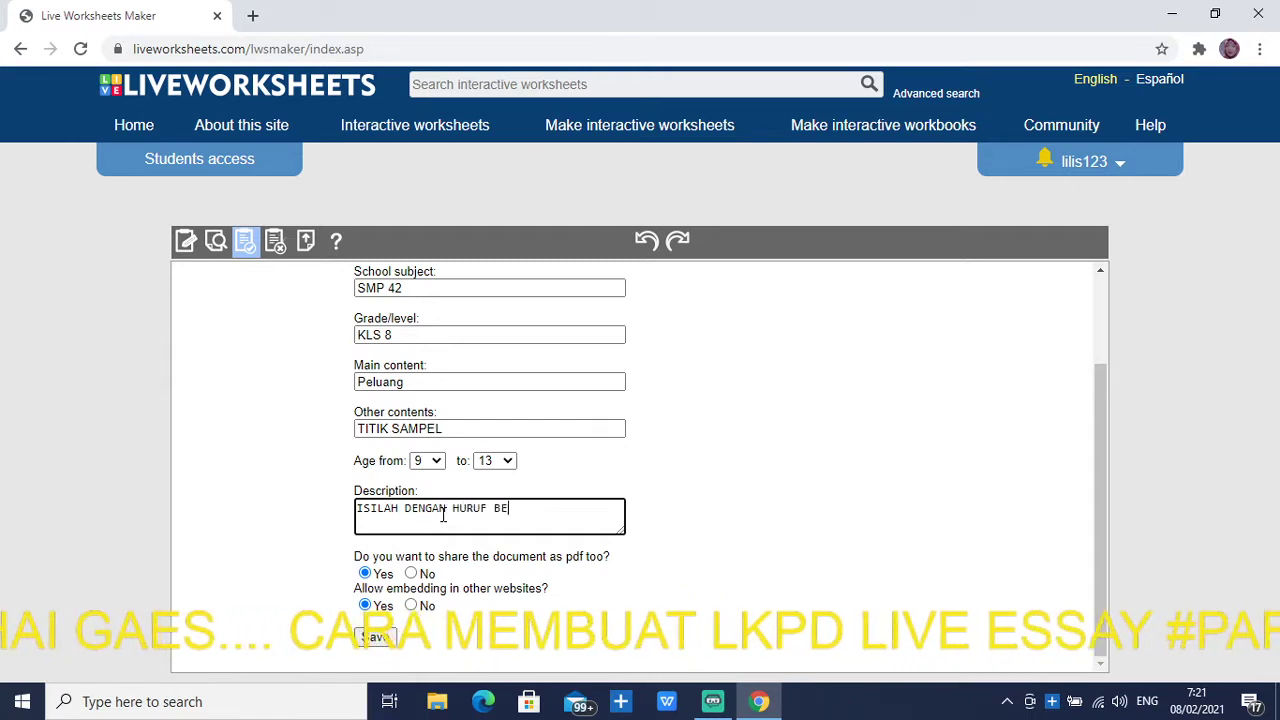
type("SAR ,ANGKA TIDAK MENGGUNAKAN TITIK,")
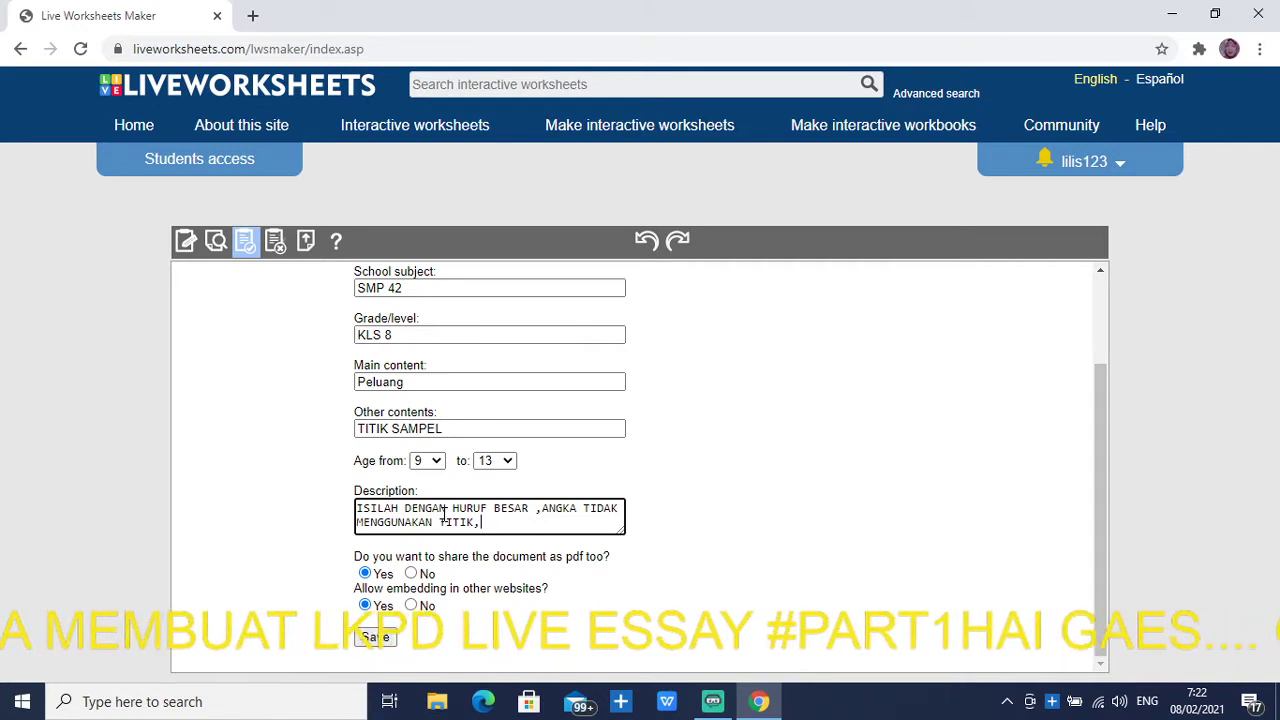
type("ATAU KOMA")
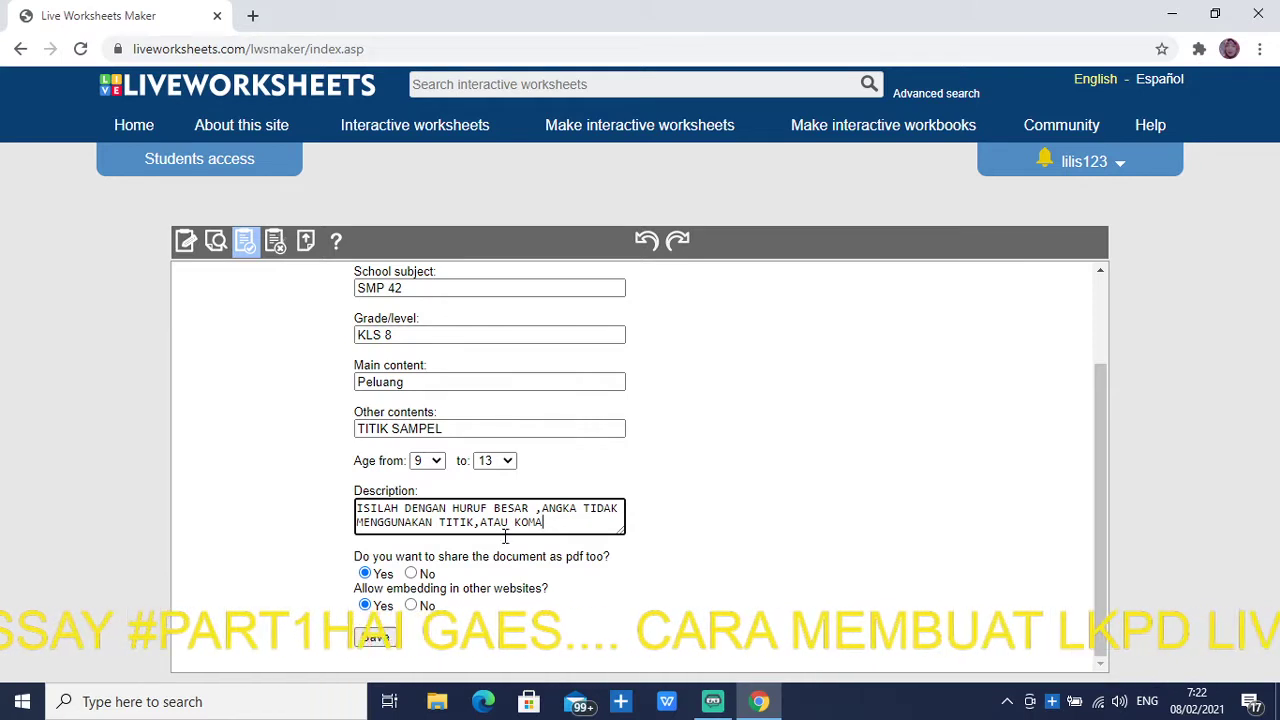
left_click(371, 643)
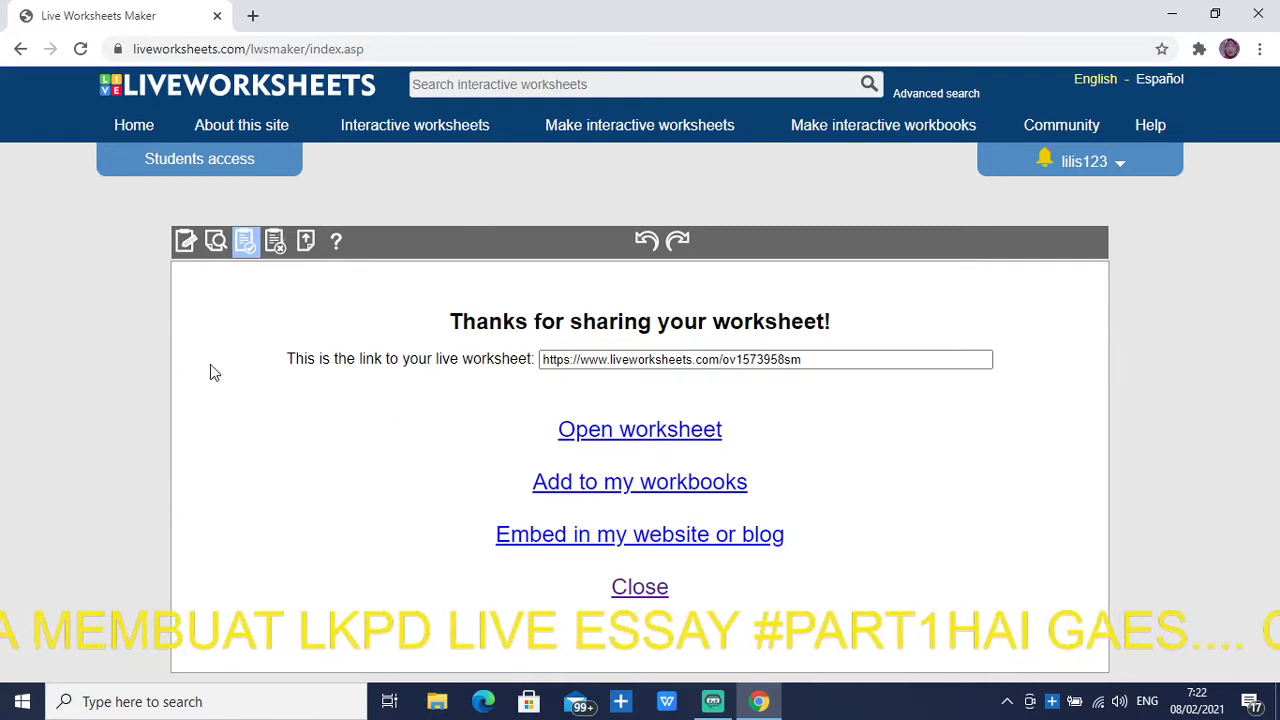
Open the published Peluang worksheet and scroll through it
left_click(613, 441)
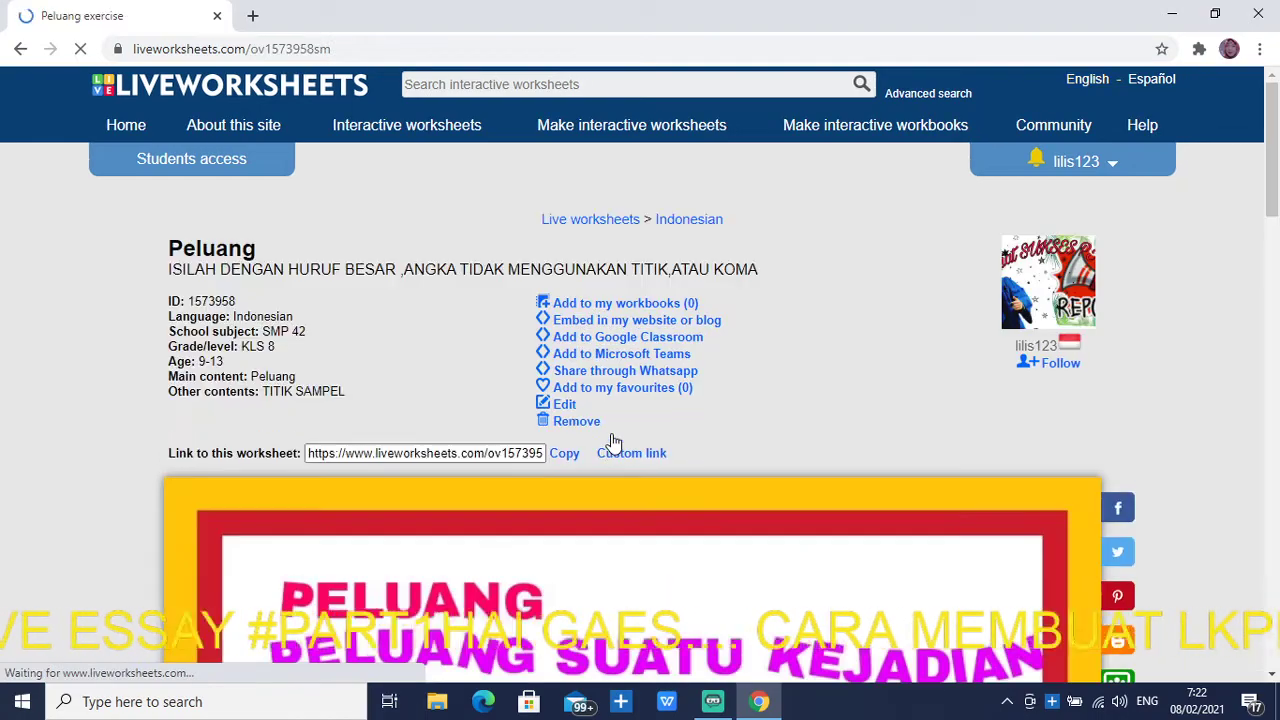
scroll(428, 495, "down", 12)
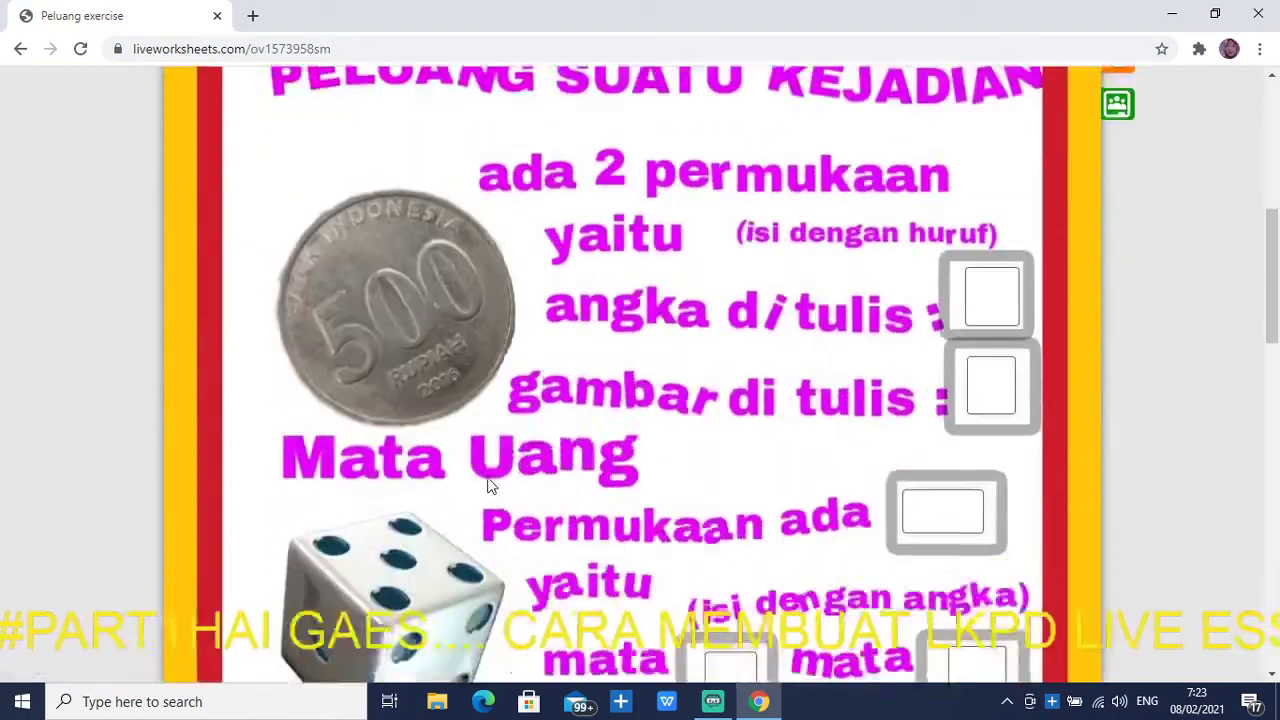
scroll(490, 478, "down", 5)
scroll(490, 478, "up", 17)
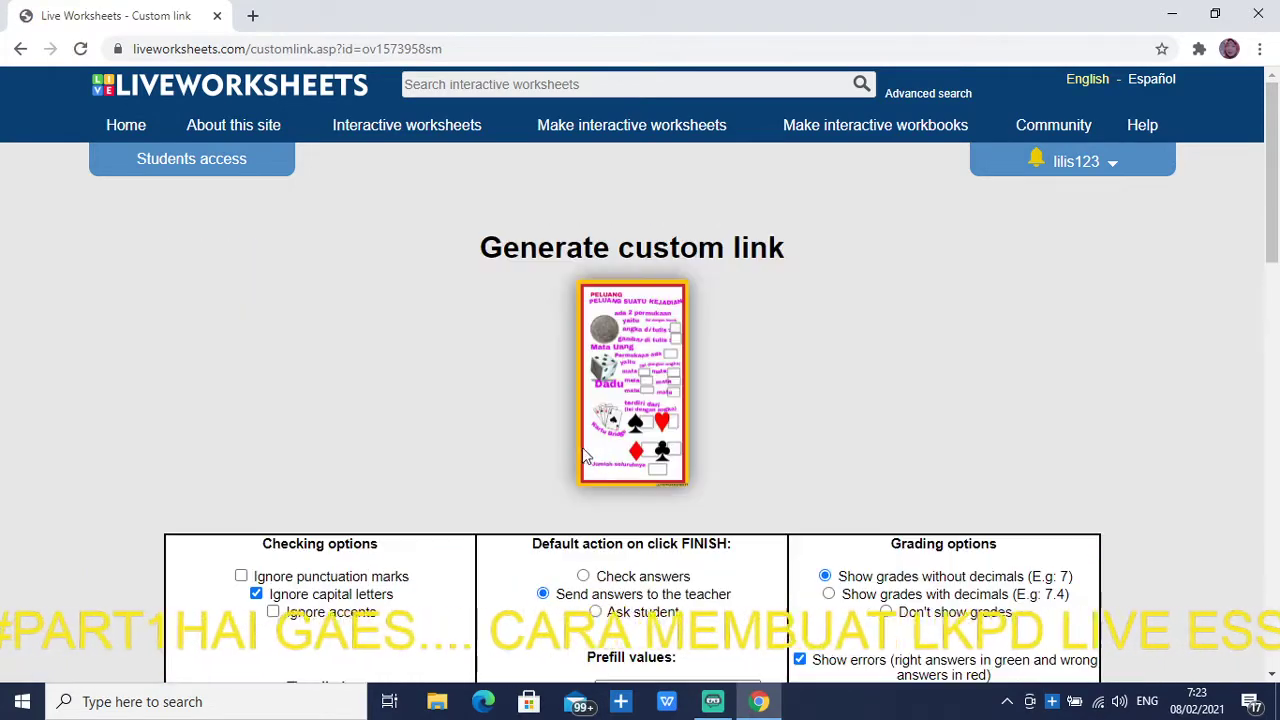
Enable 'Show right answers after checking the exercise' and copy the updated custom link
scroll(578, 458, "down", 2)
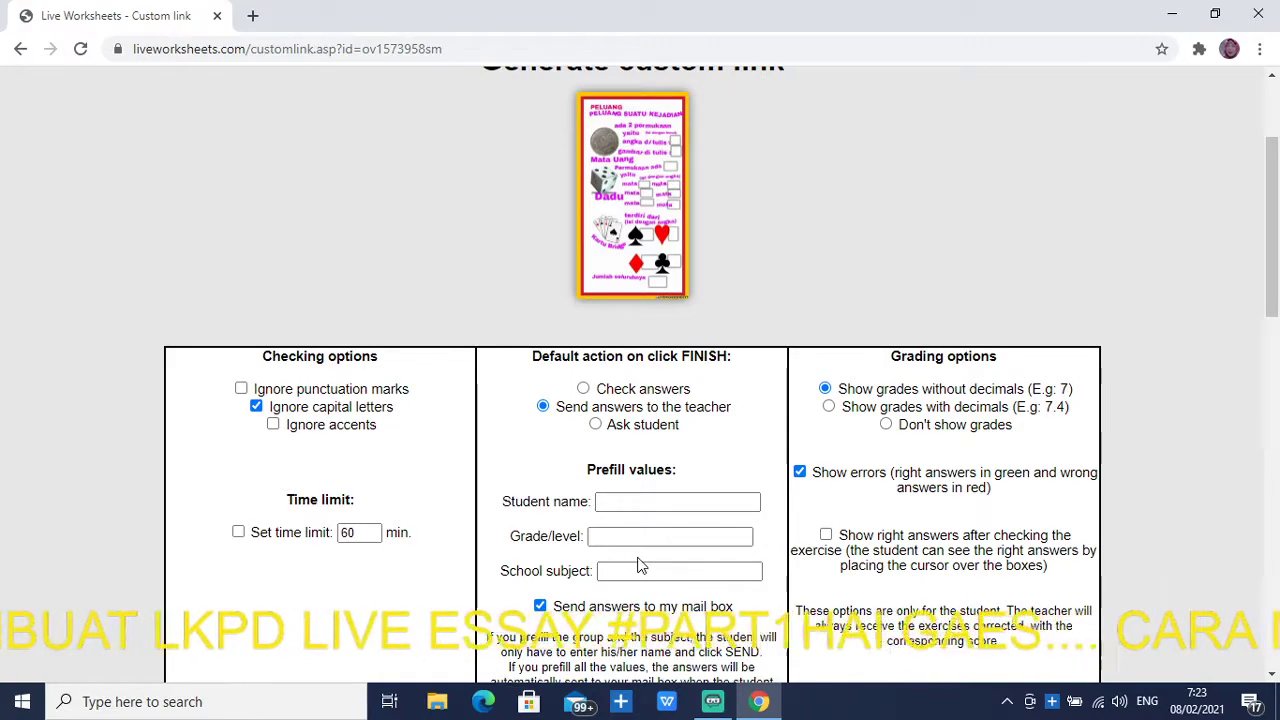
scroll(630, 563, "down", 2)
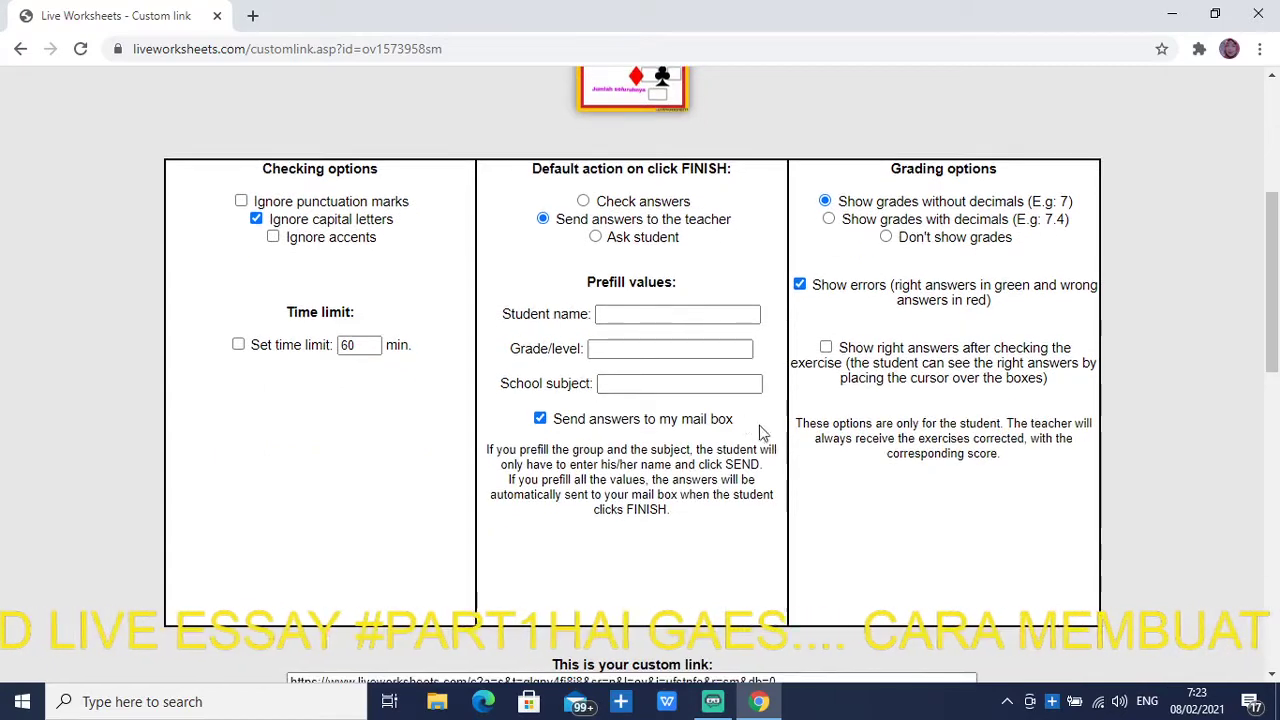
left_click(826, 349)
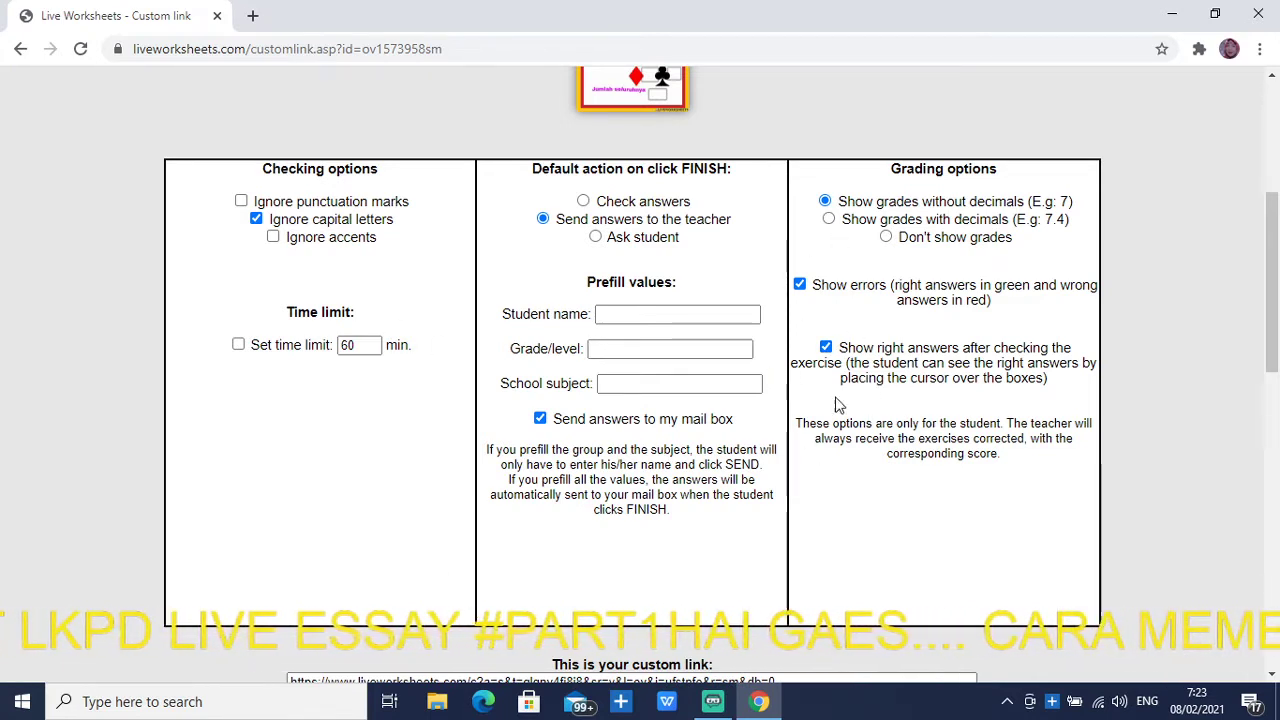
scroll(853, 498, "down", 2)
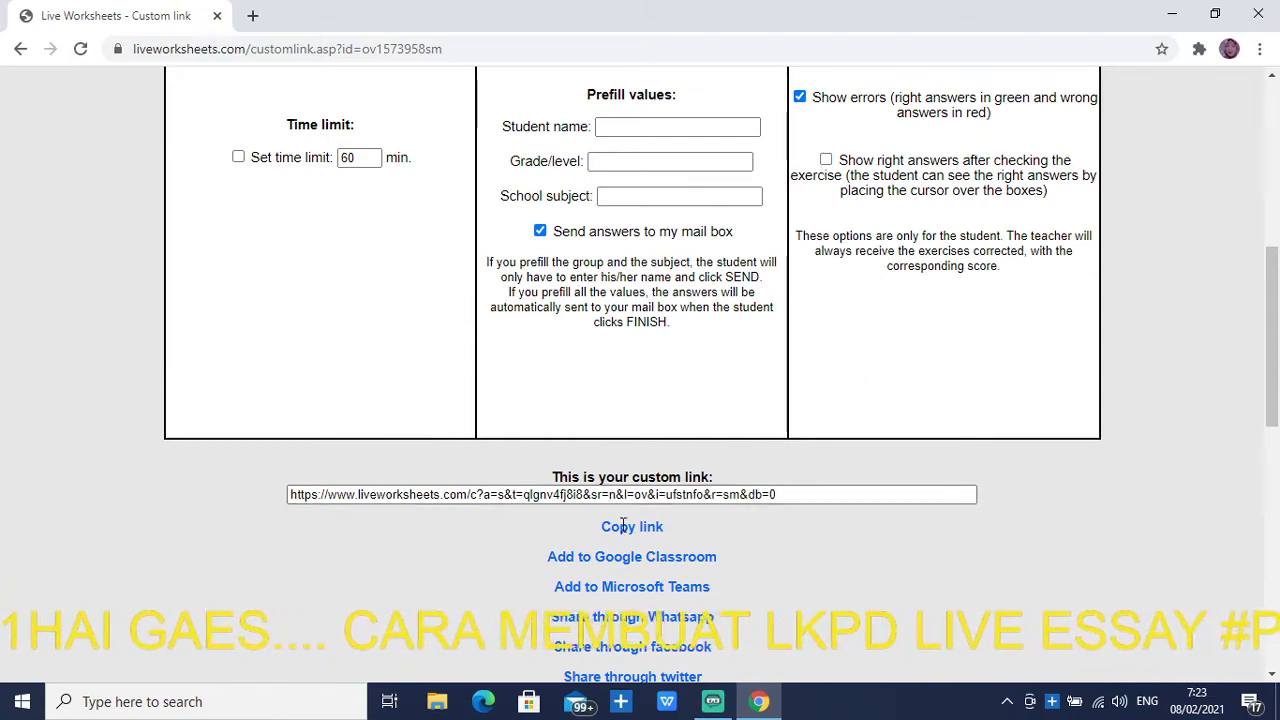
left_click(825, 160)
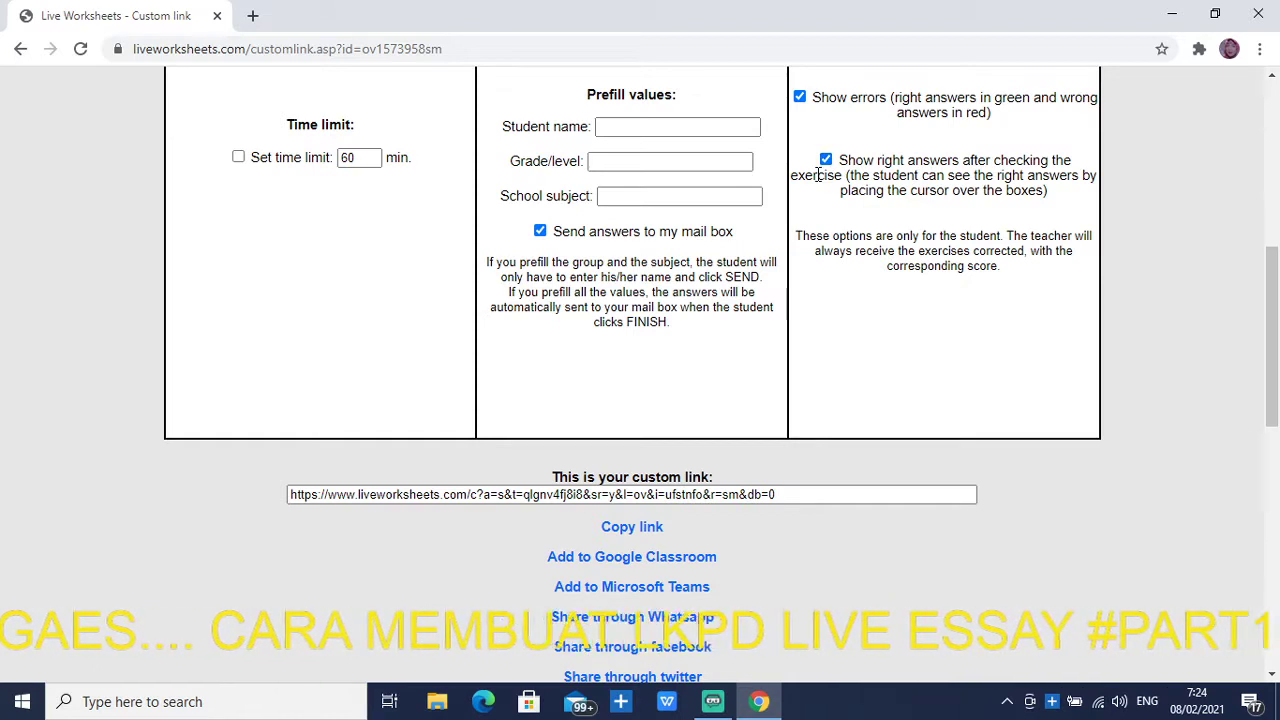
left_click(651, 527)
key("ctrl+c")
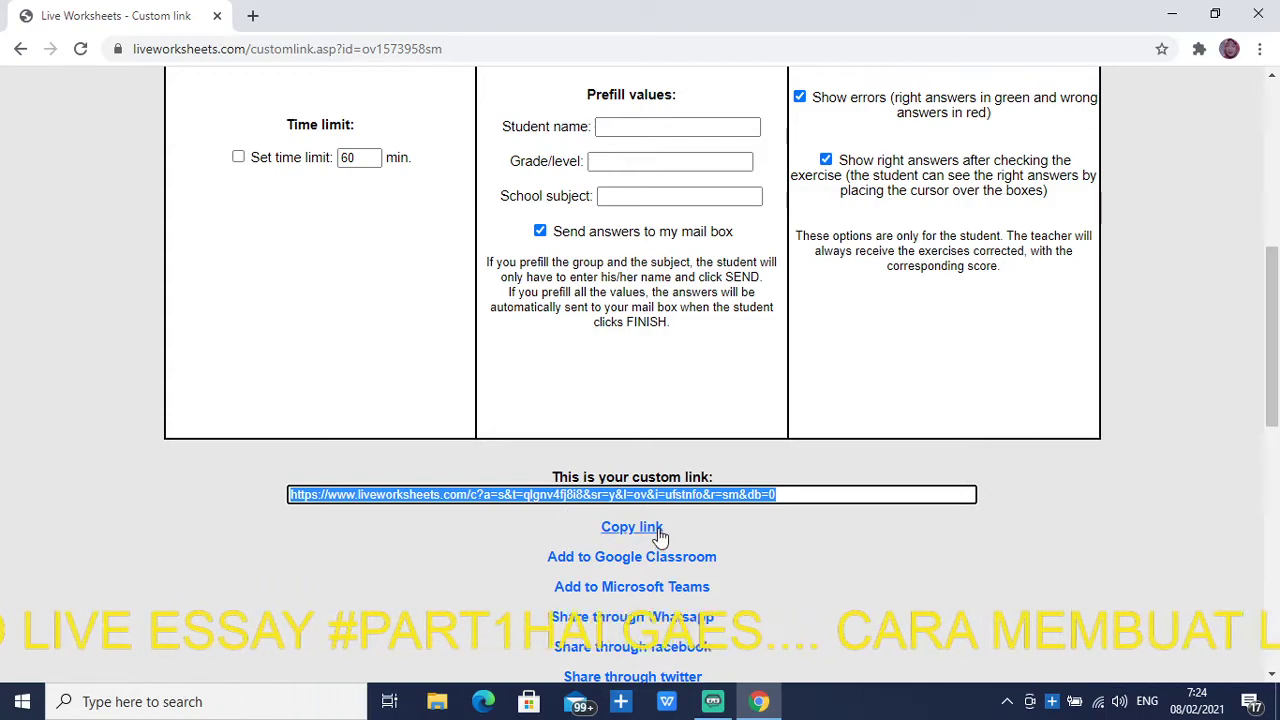
scroll(660, 537, "up", 6)
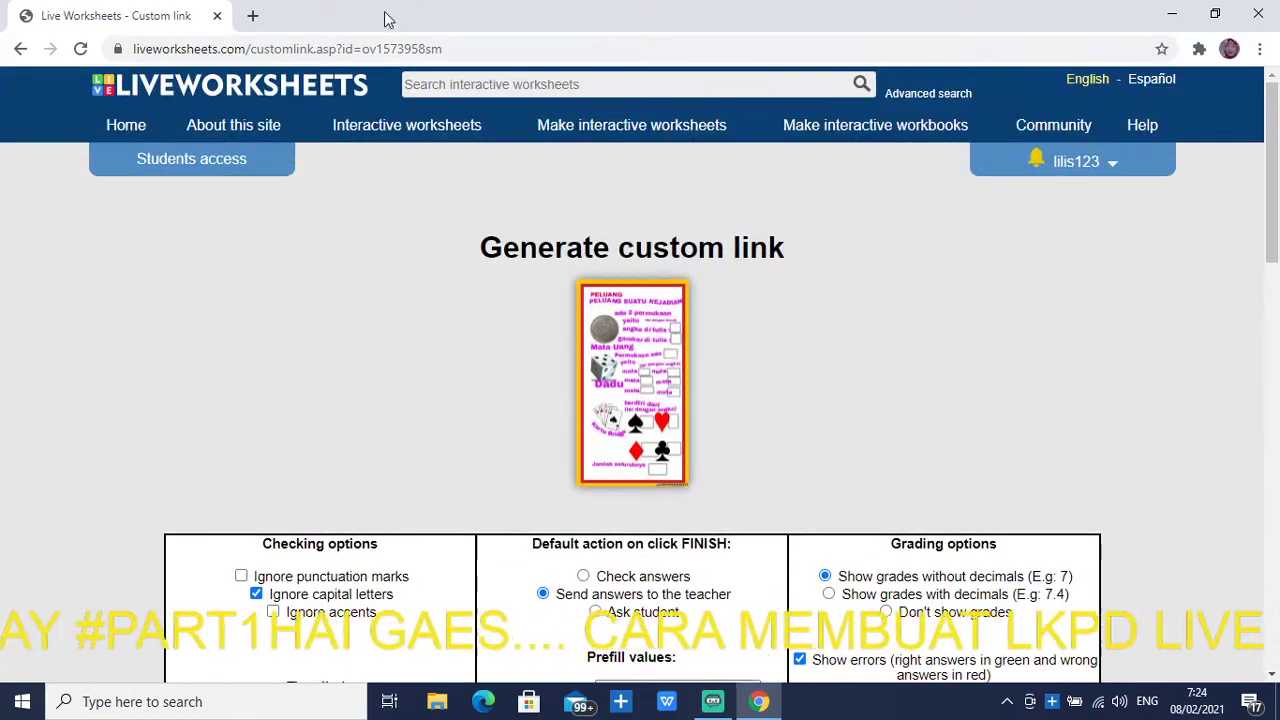
In a new tab, search Google for bitly and open the Bitly URL Shortener site
left_click(251, 17)
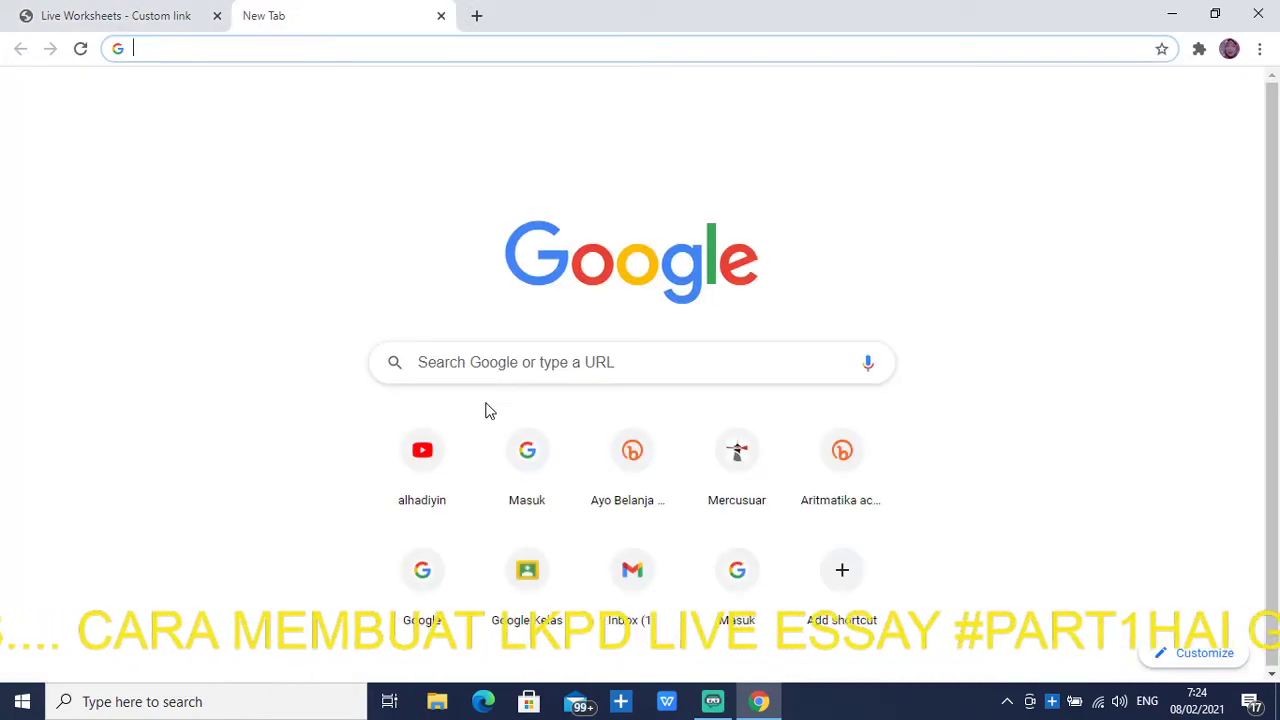
left_click(510, 362)
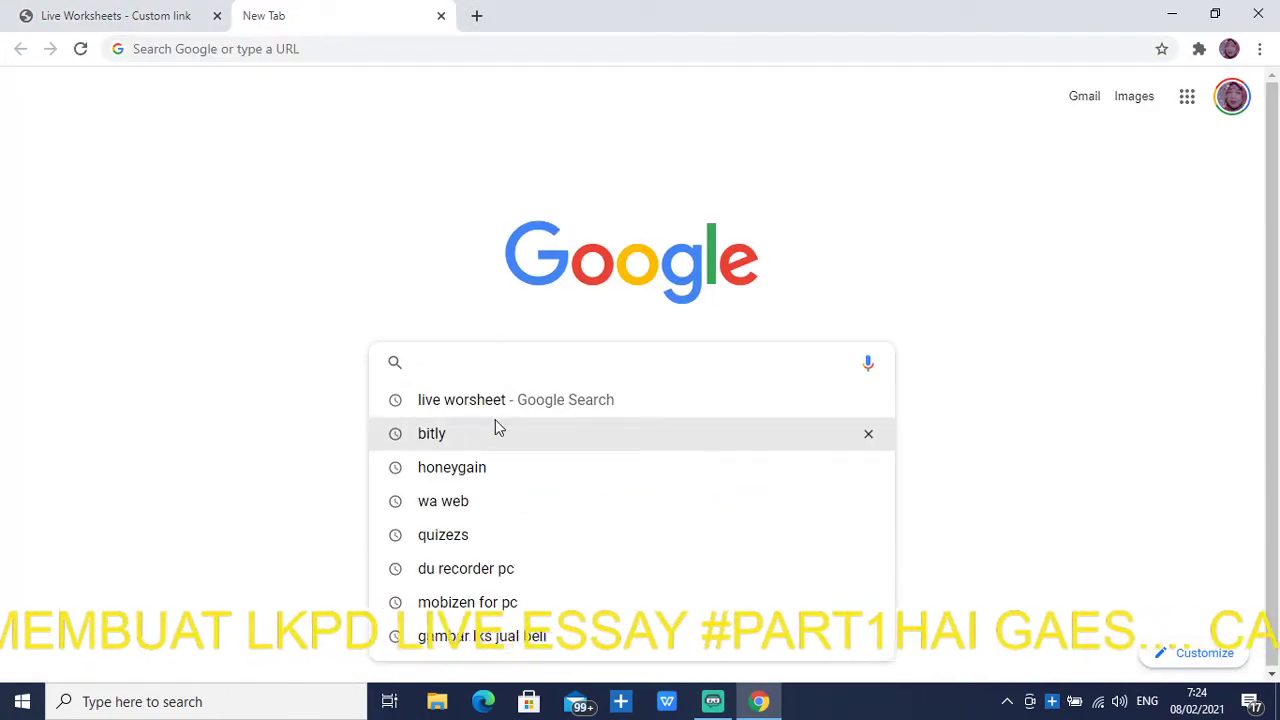
left_click(449, 434)
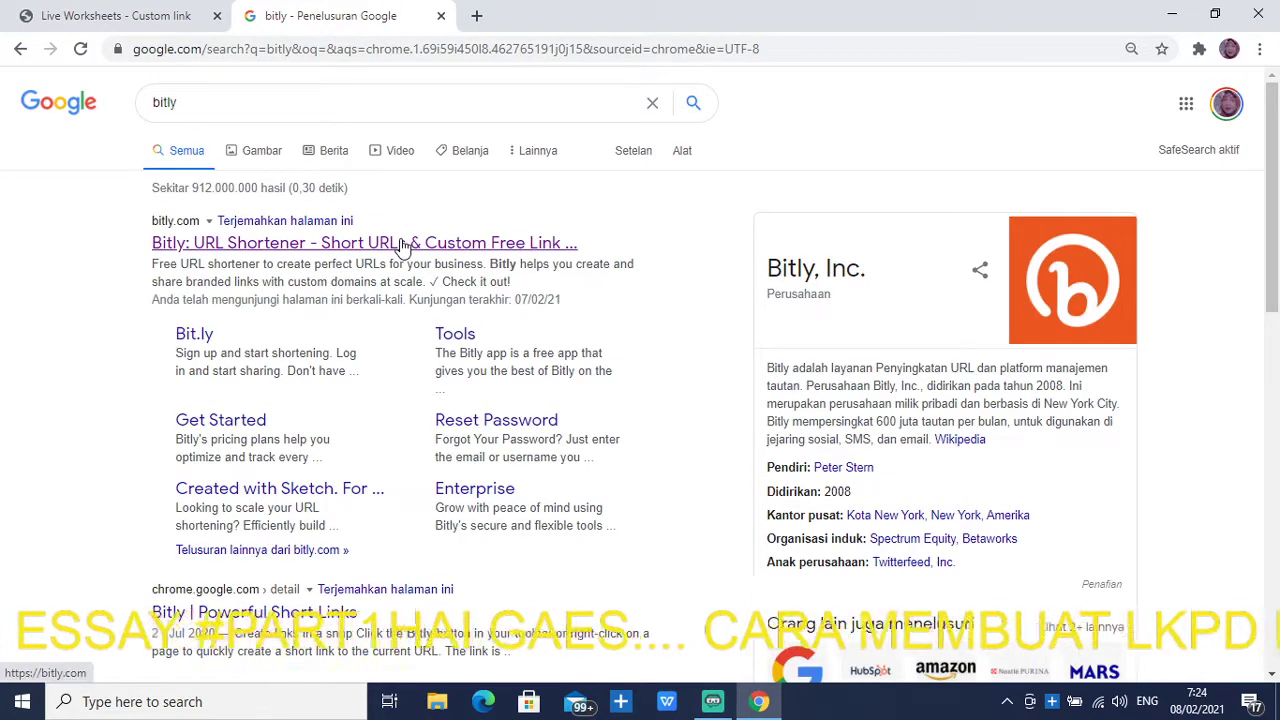
left_click(408, 244)
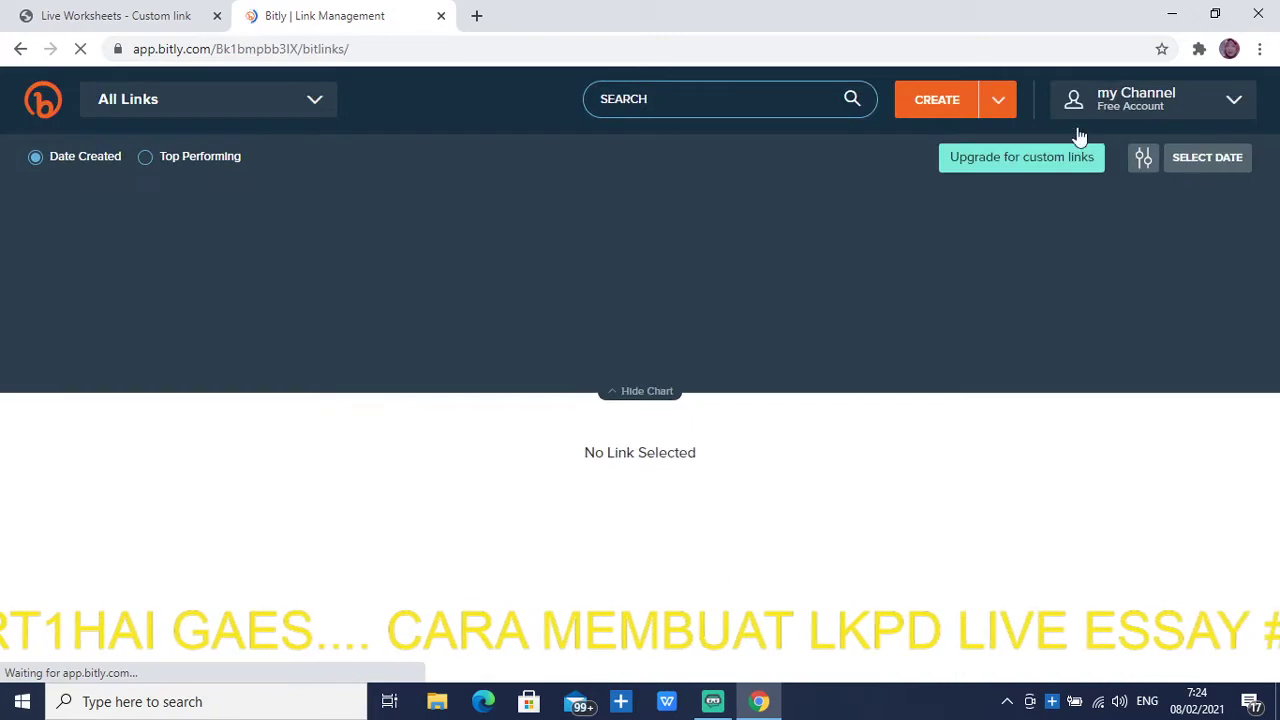
Create a Bitly short link from the pasted Liveworksheets custom link URL
left_click(975, 105)
left_click(950, 104)
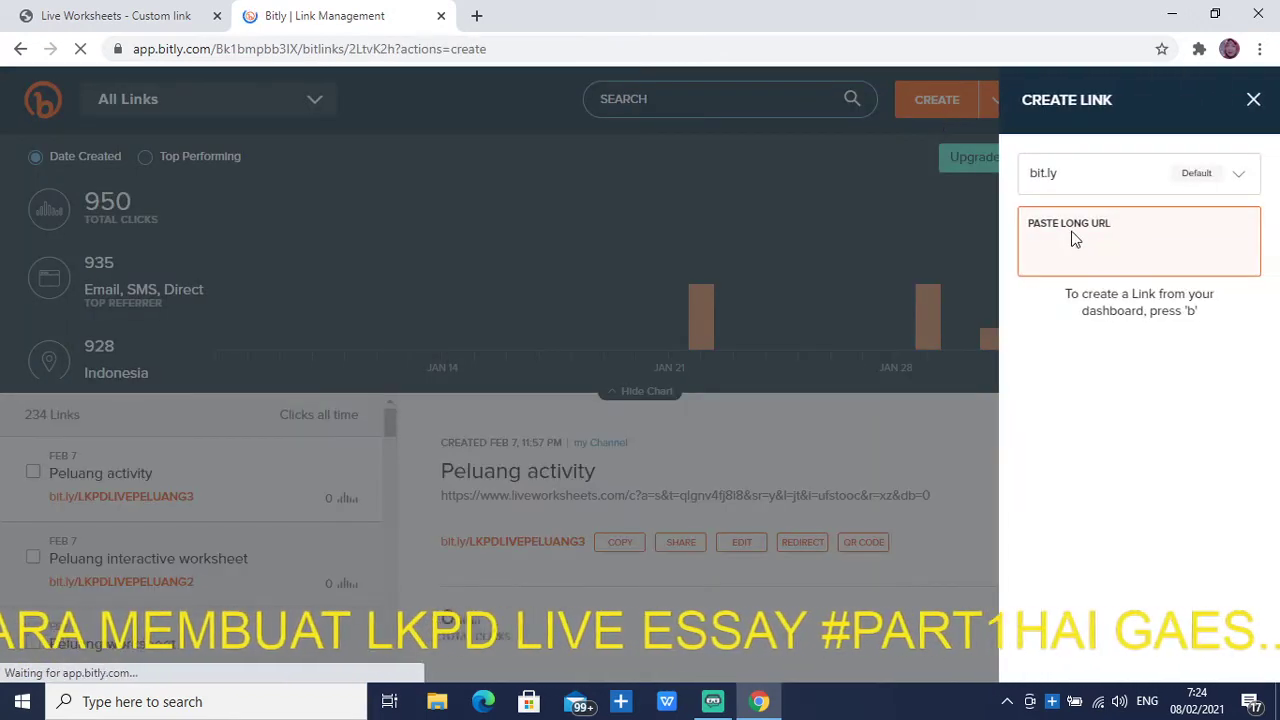
right_click(1058, 248)
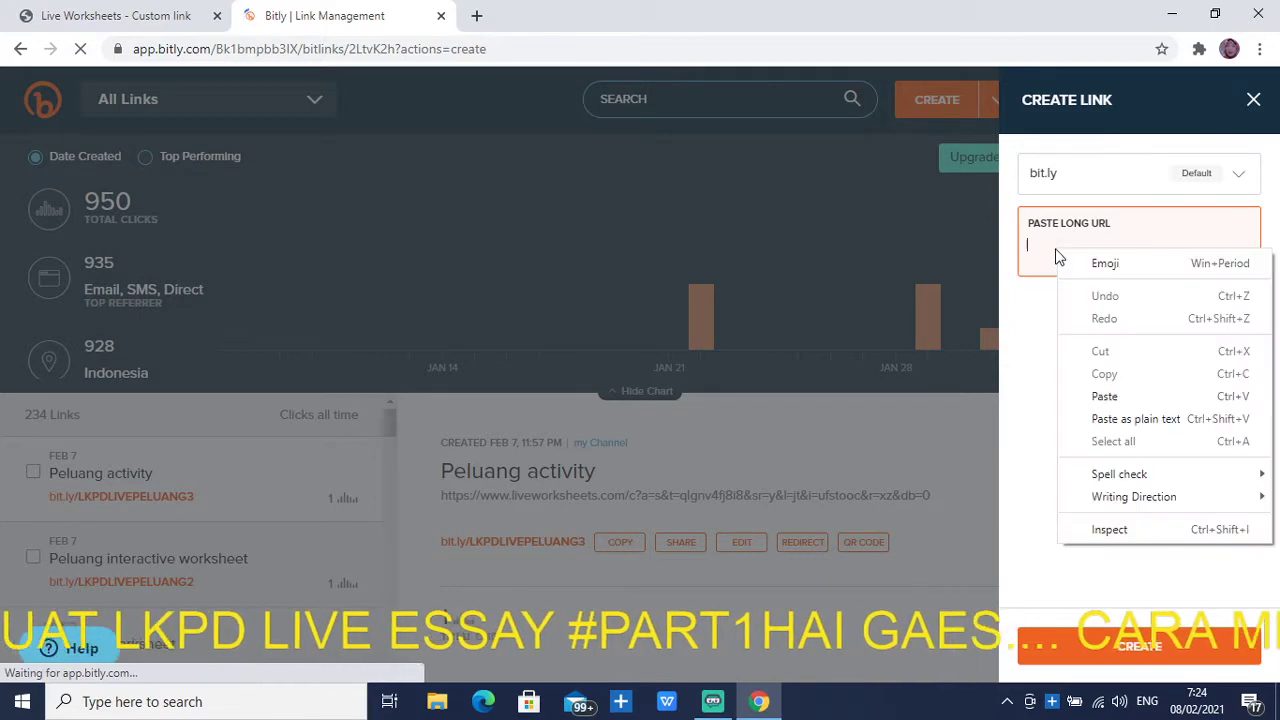
left_click(1104, 397)
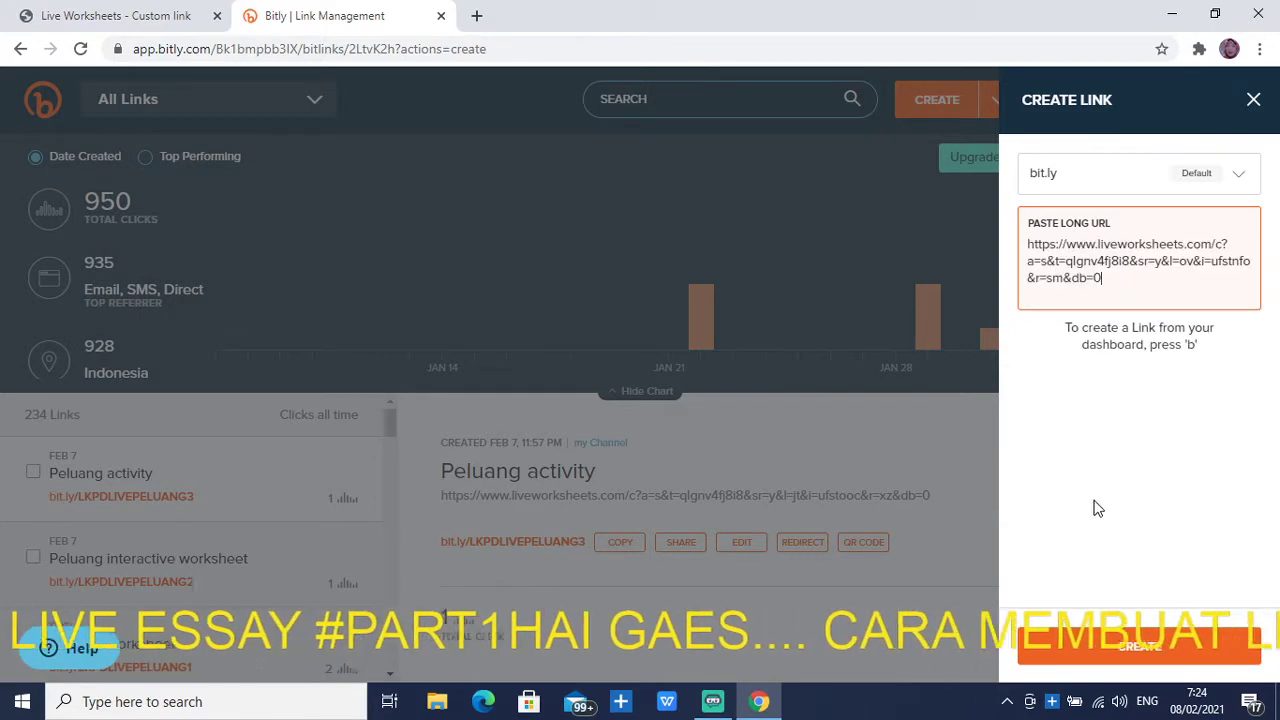
left_click(1133, 648)
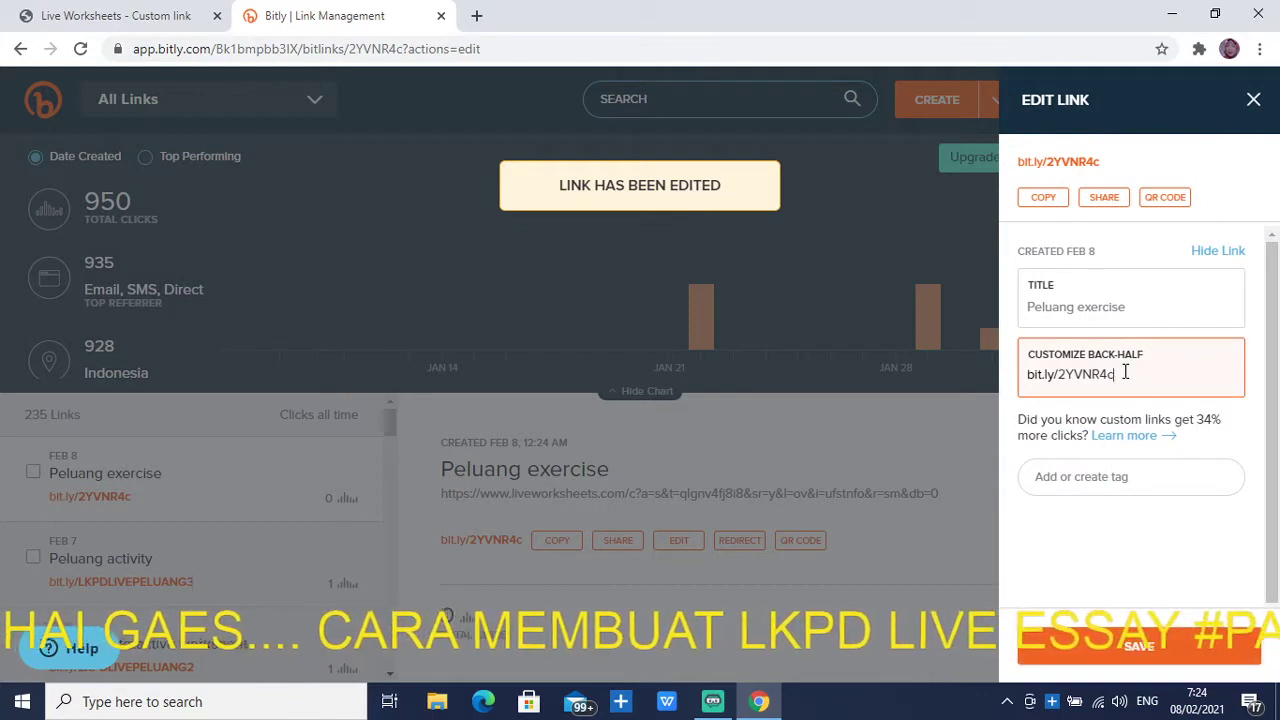
Change the short link's back-half to LKPDLIVEPELUANGSATU and save it
key("BackSpace")
key("BackSpace")
key("BackSpace")
key("BackSpace")
key("BackSpace")
key("BackSpace")
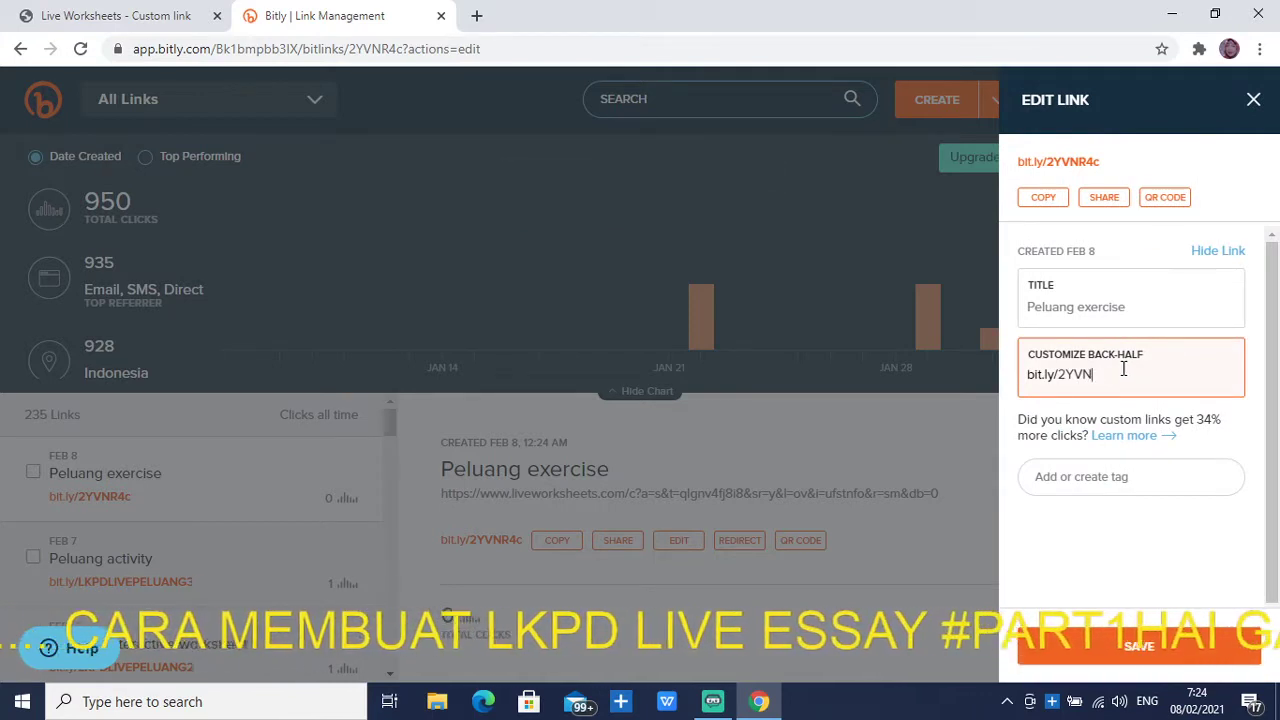
key("BackSpace")
type("P")
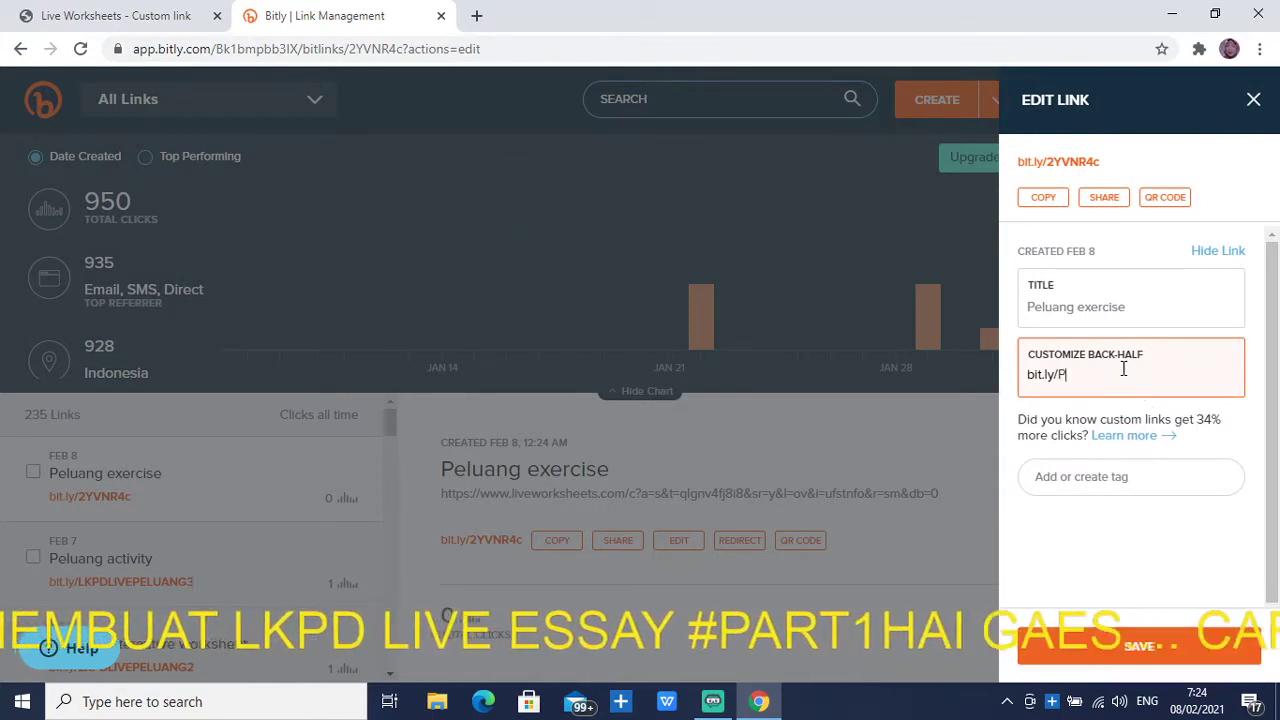
type("ELUANG")
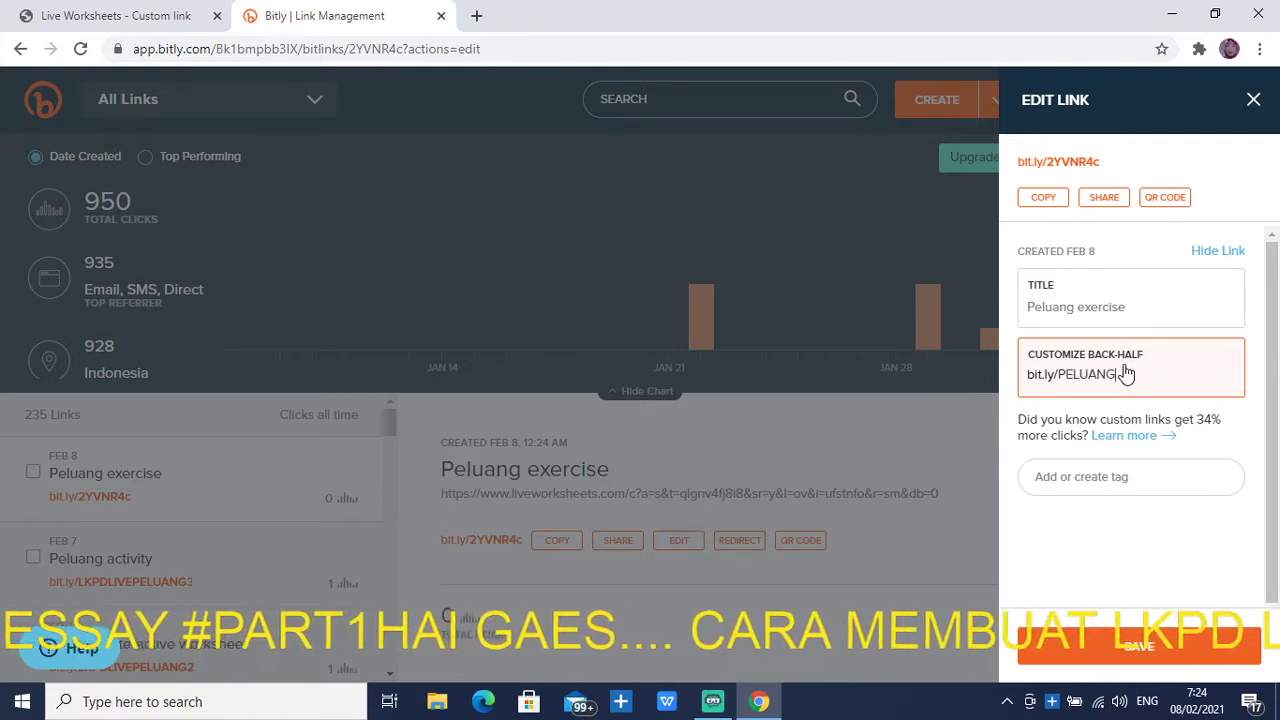
key("BackSpace")
key("BackSpace")
key("BackSpace")
key("BackSpace")
key("BackSpace")
key("BackSpace")
key("BackSpace")
type("L")
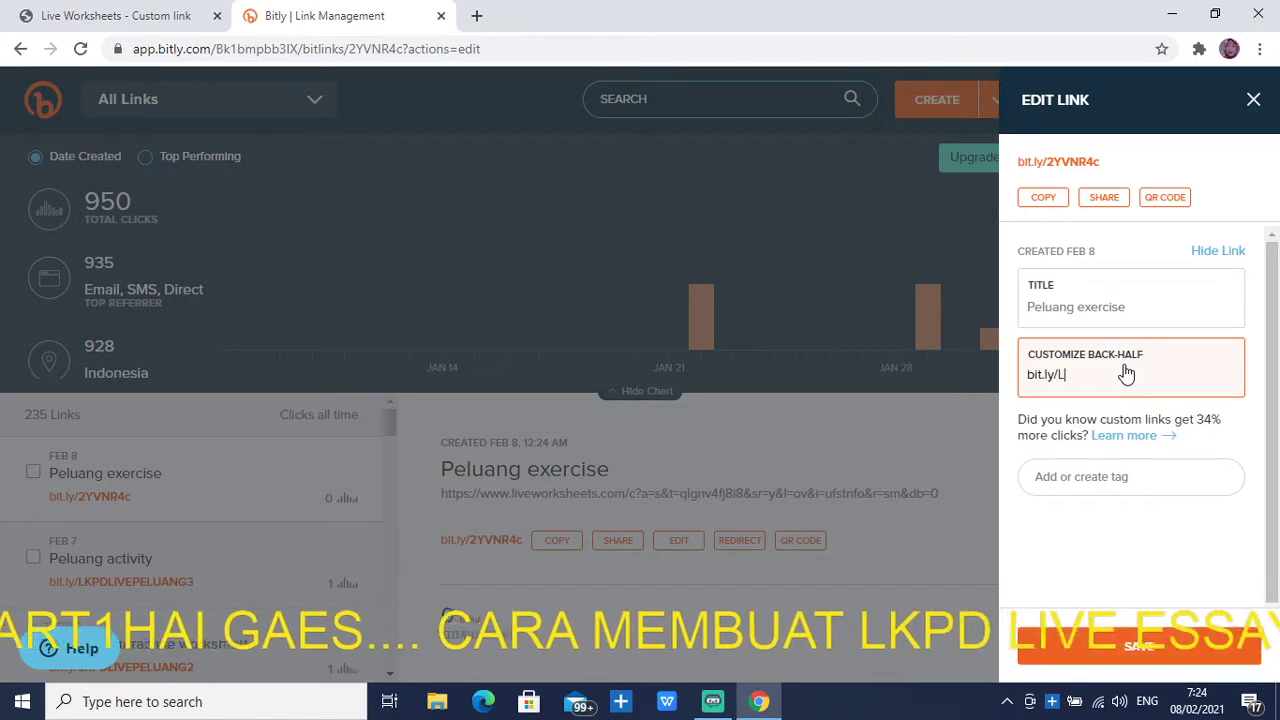
type("KPDLI")
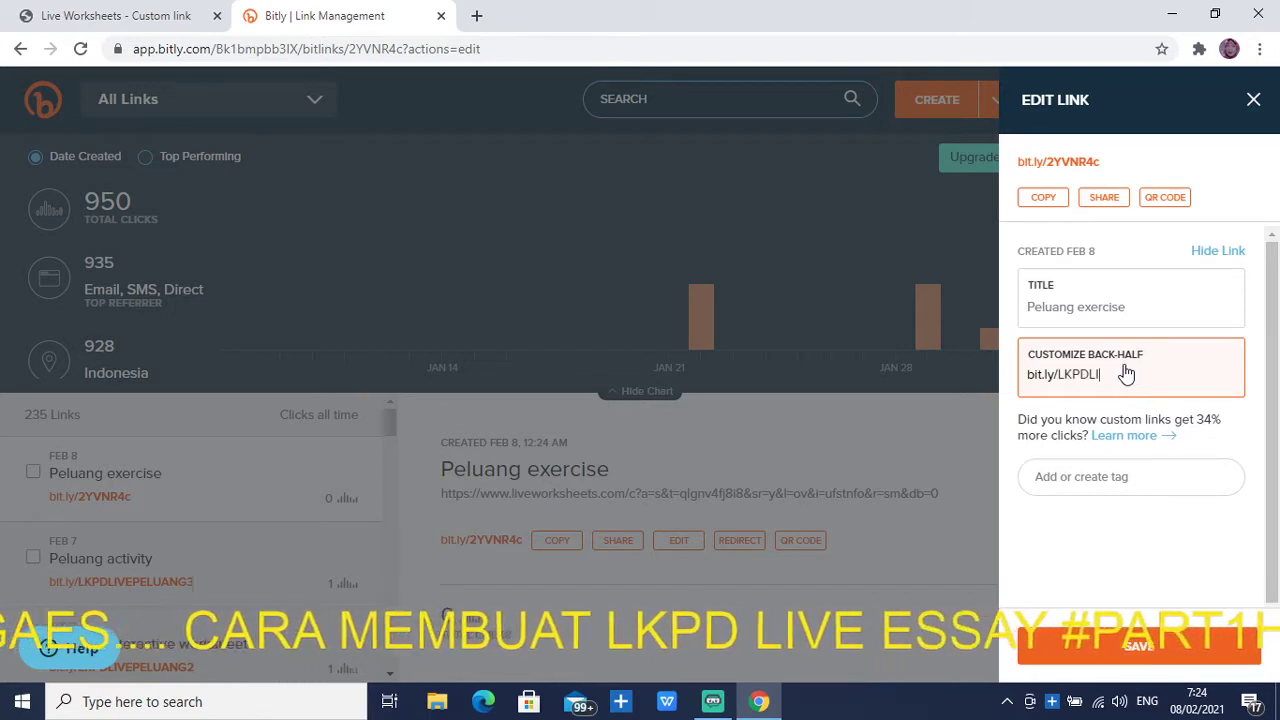
type("VEP")
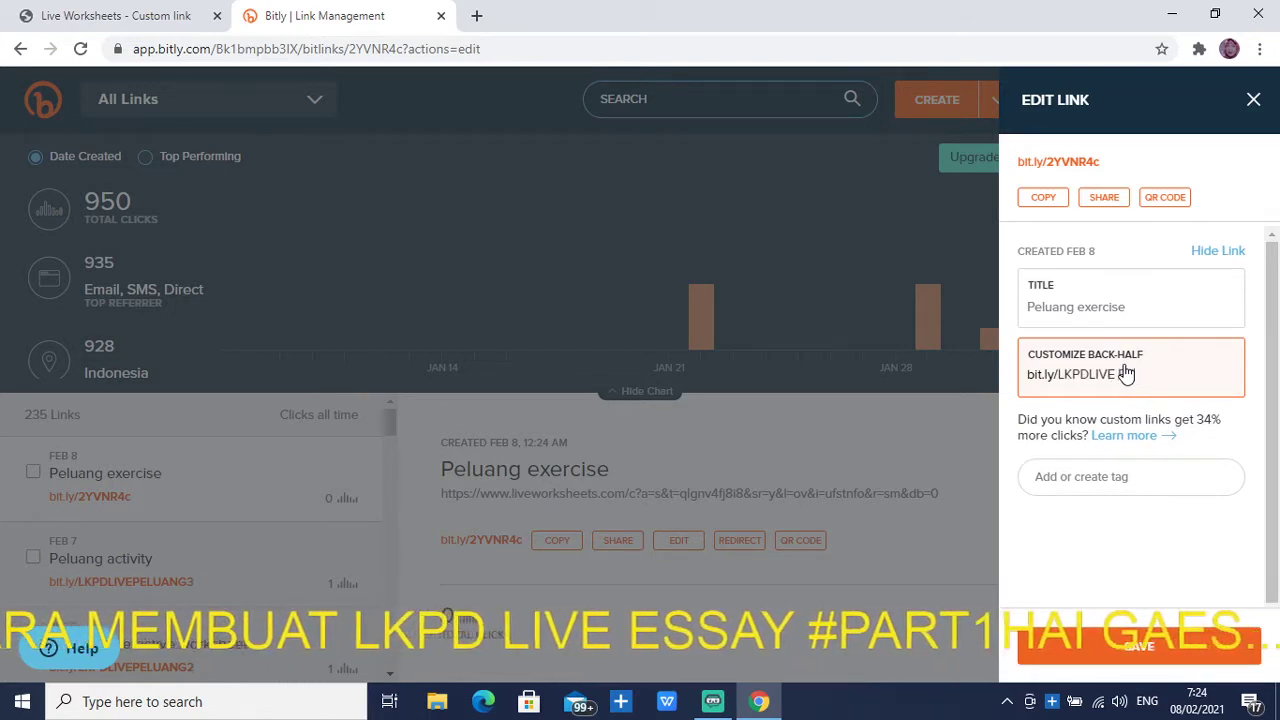
type("ELUANG")
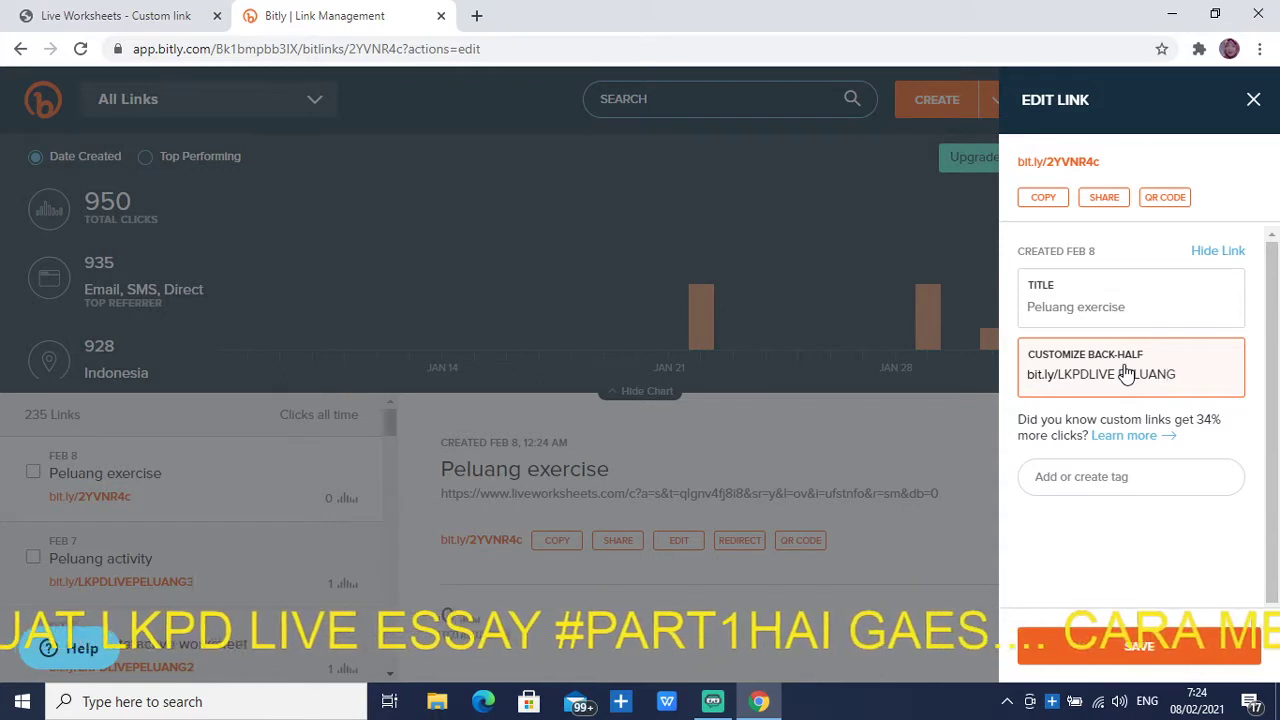
key("BackSpace")
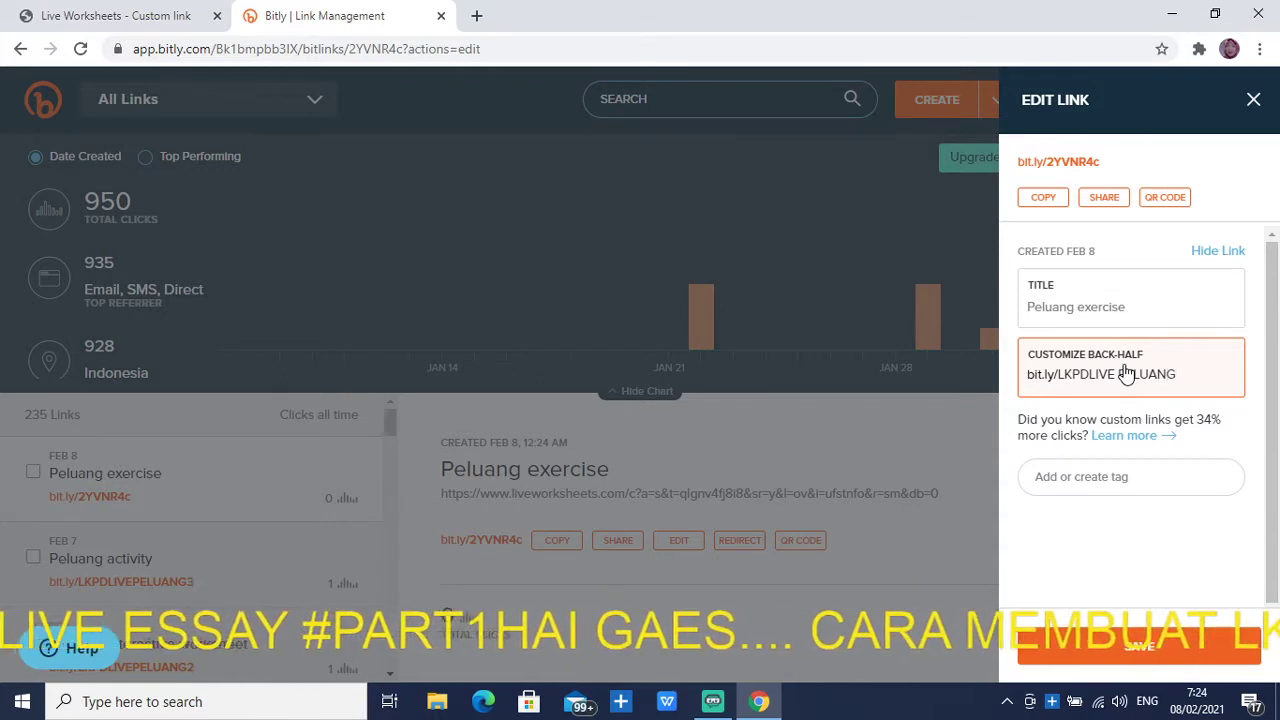
type("SATU")
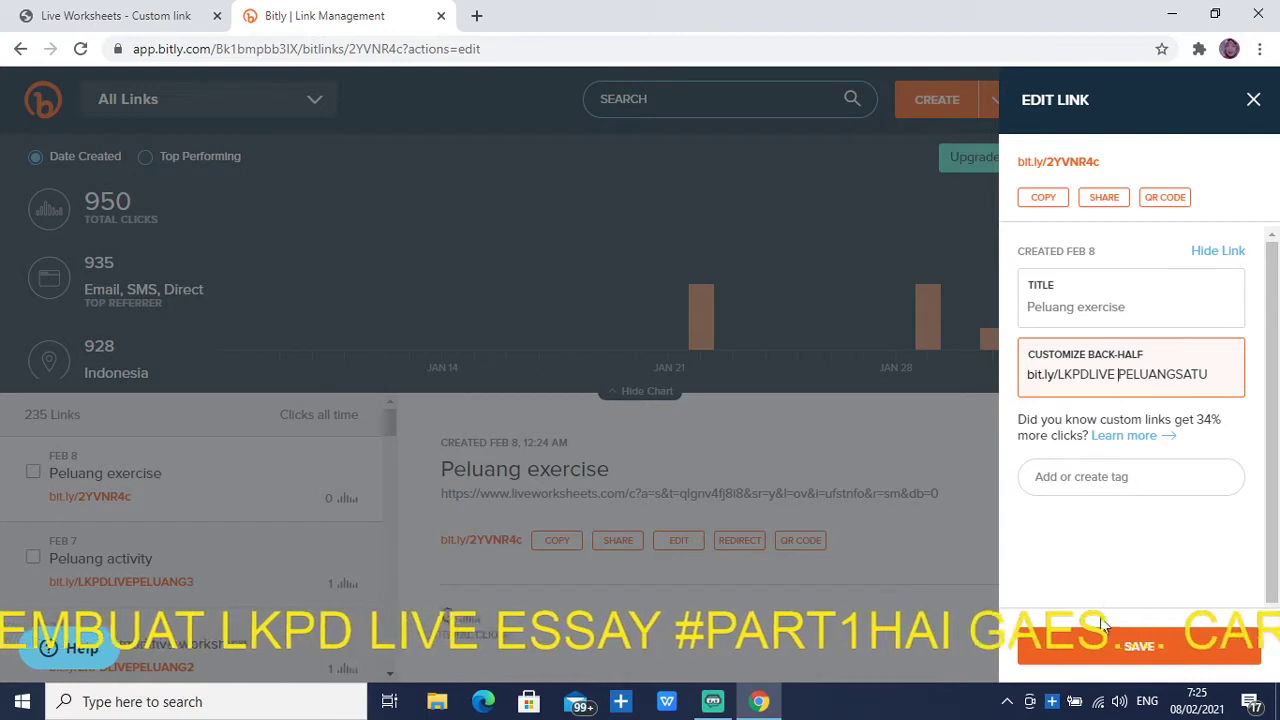
left_click(1121, 374)
key("BackSpace")
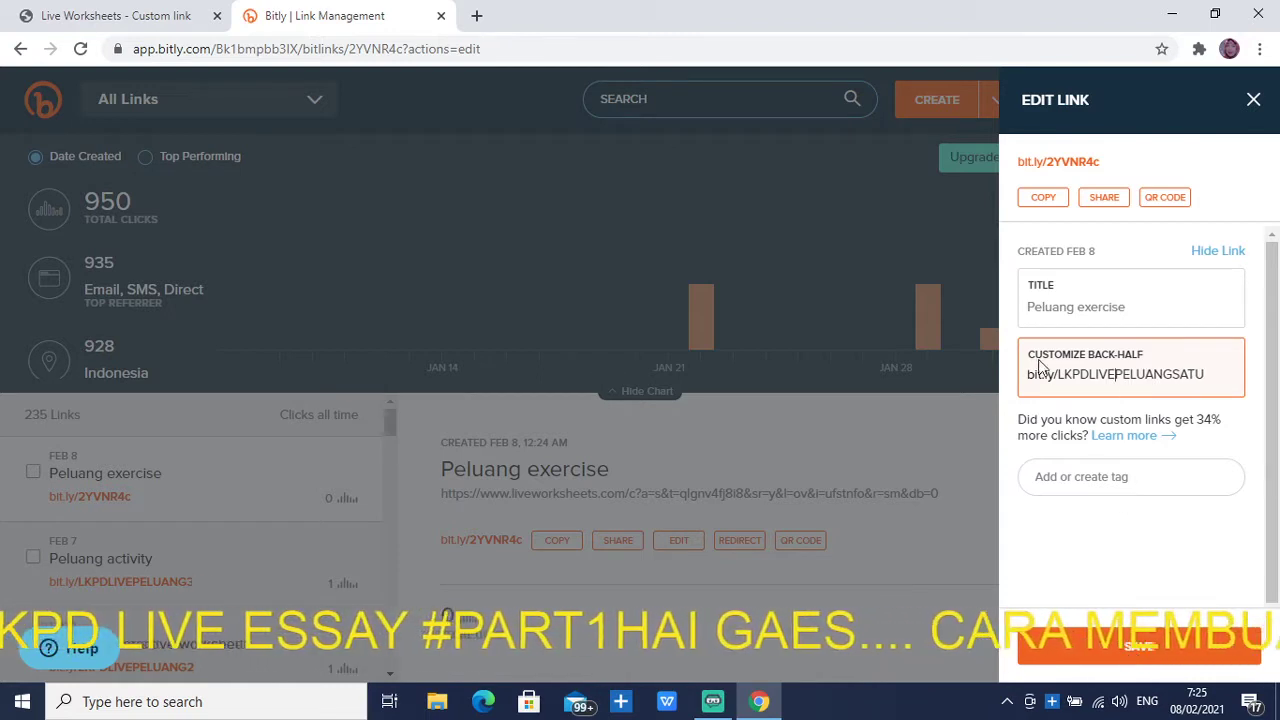
left_click(1140, 655)
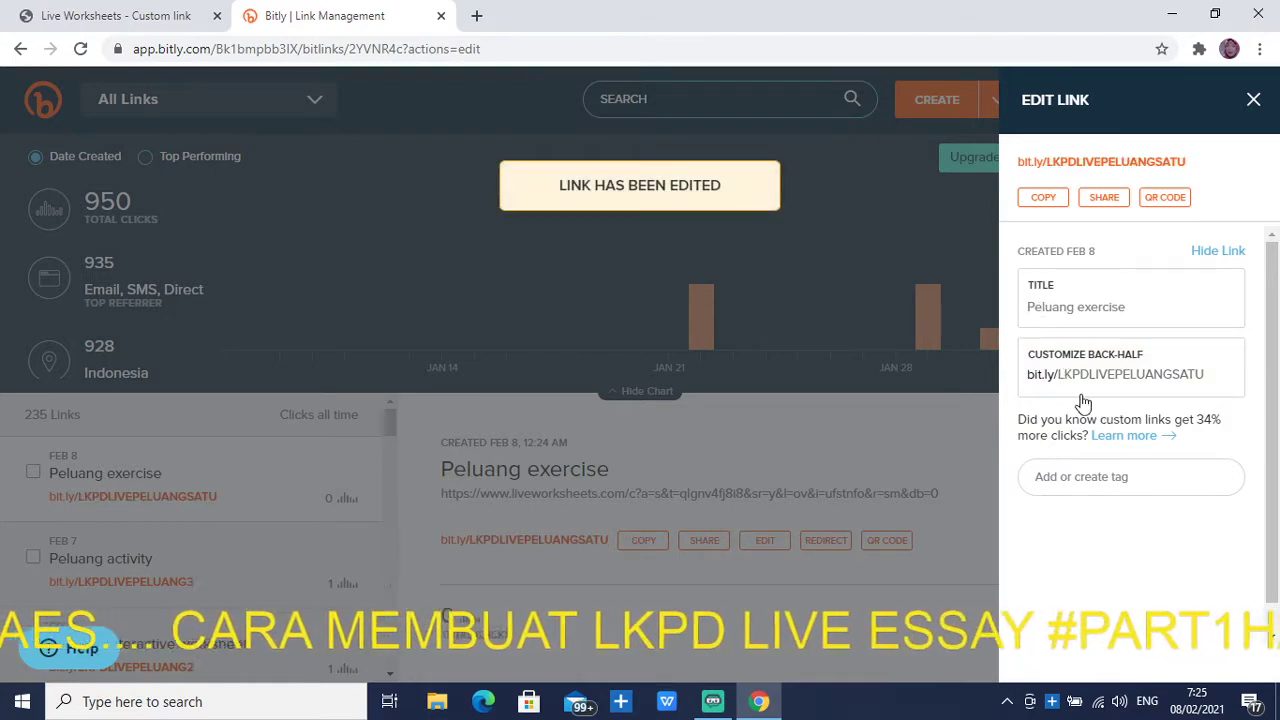
In another new tab, start entering the bit.ly/LKP short link in the search box
left_click(480, 22)
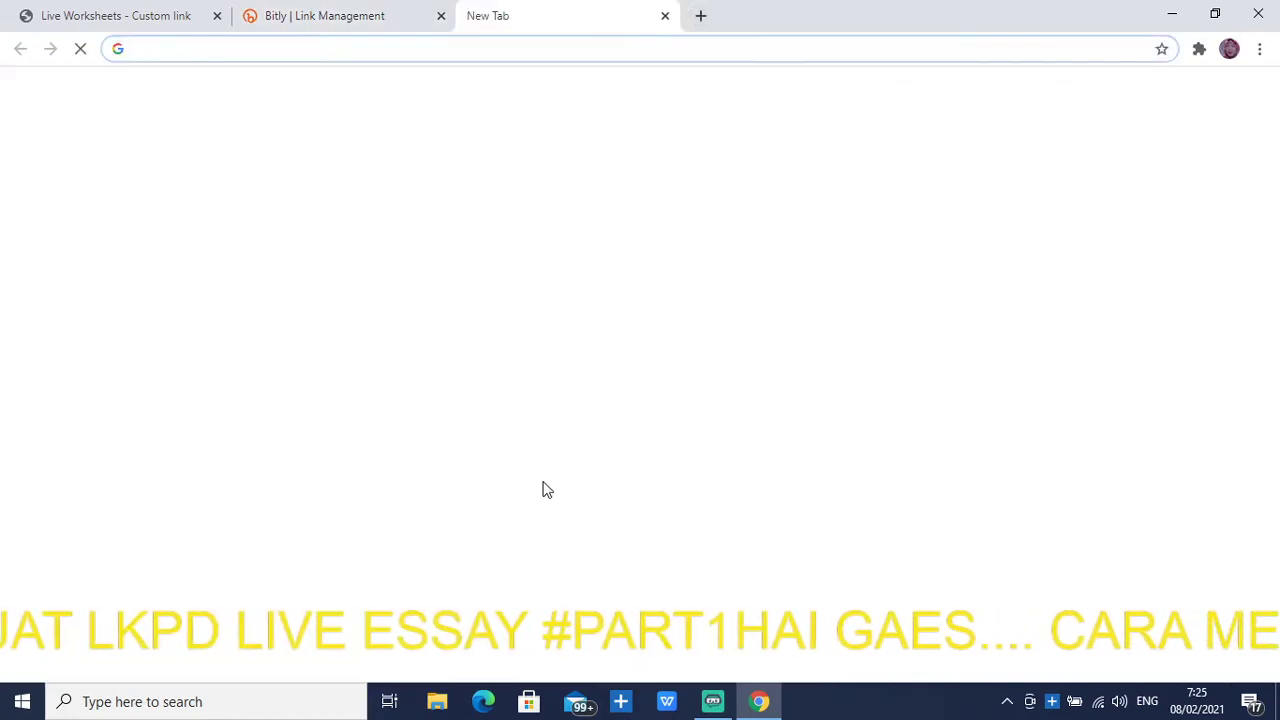
left_click(550, 362)
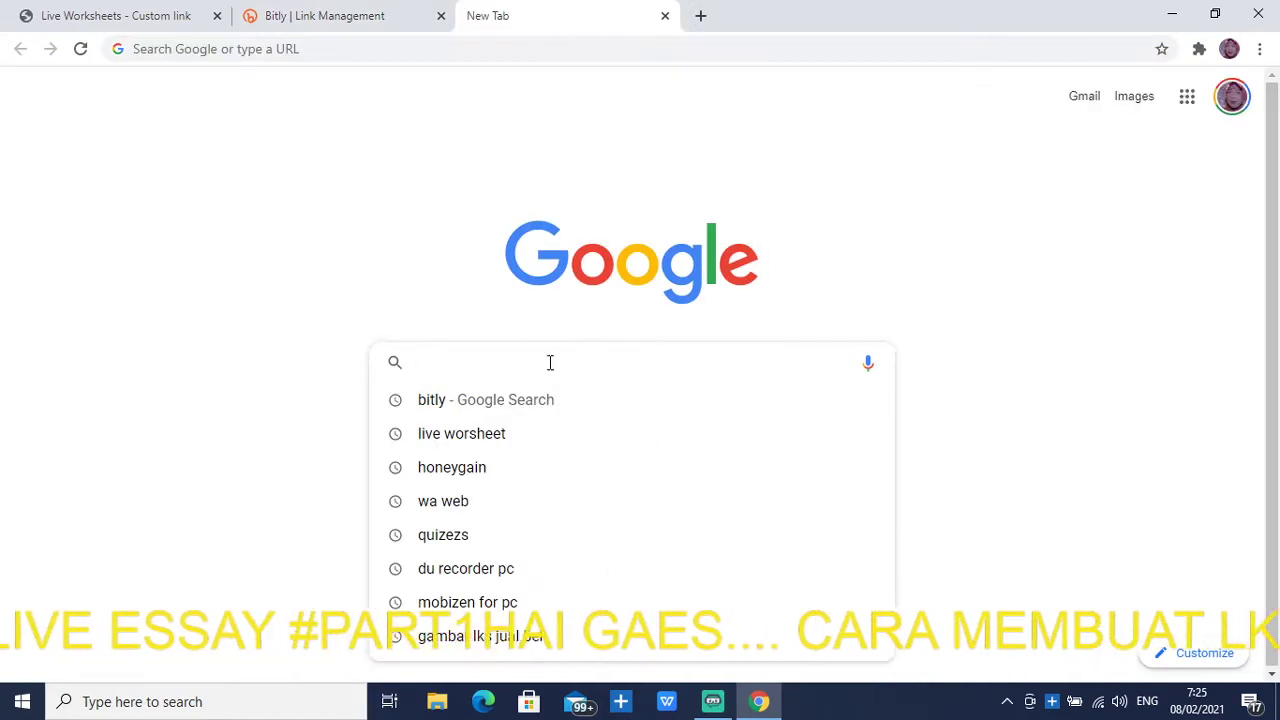
type("B")
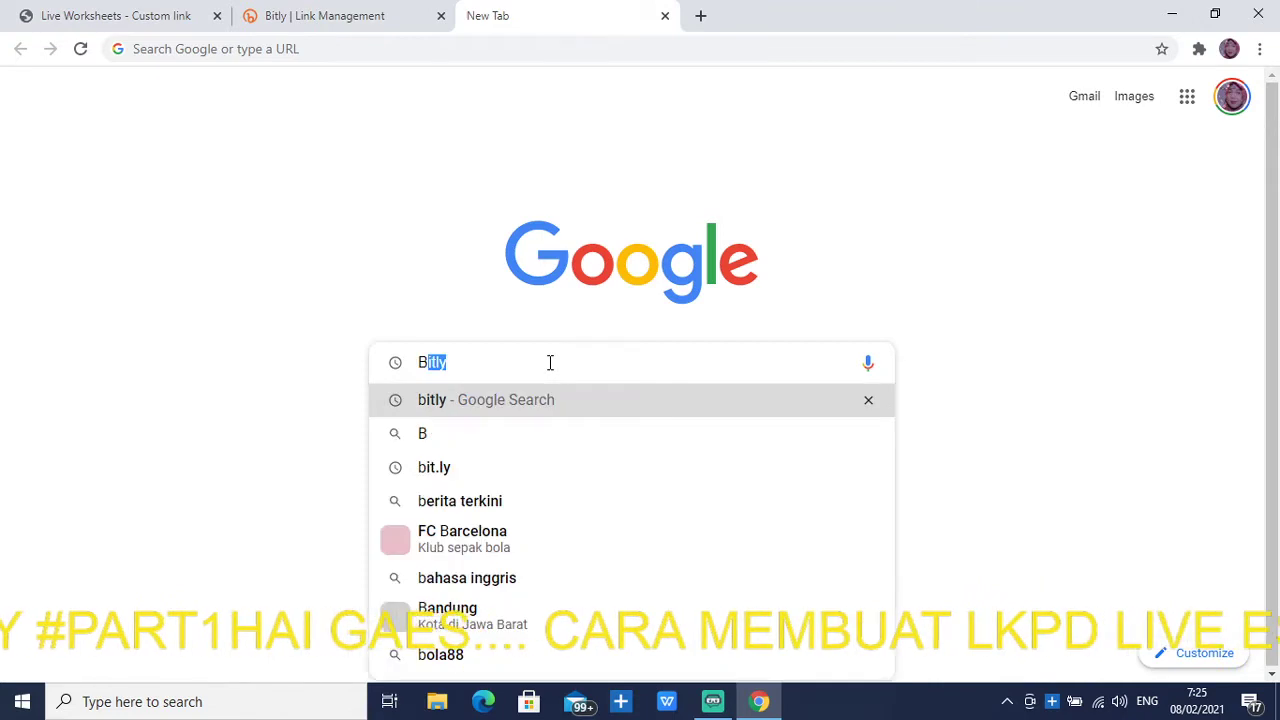
type("it")
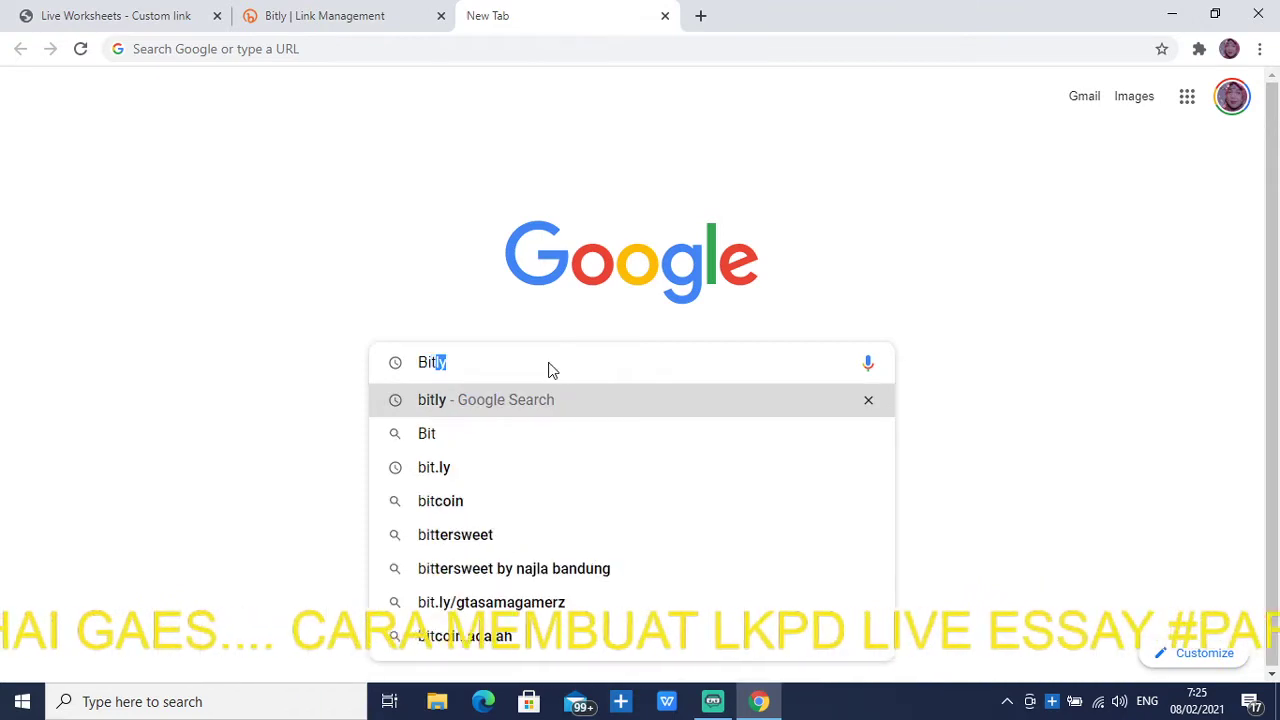
type(".ly")
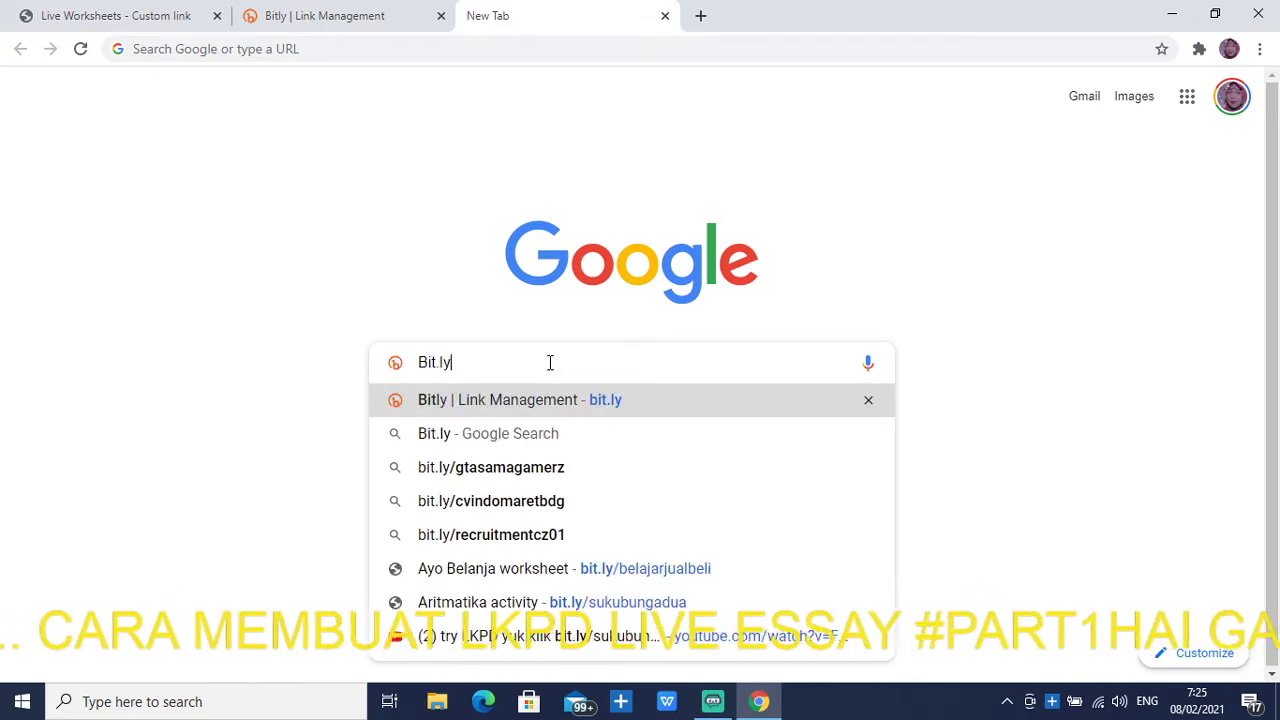
type("?")
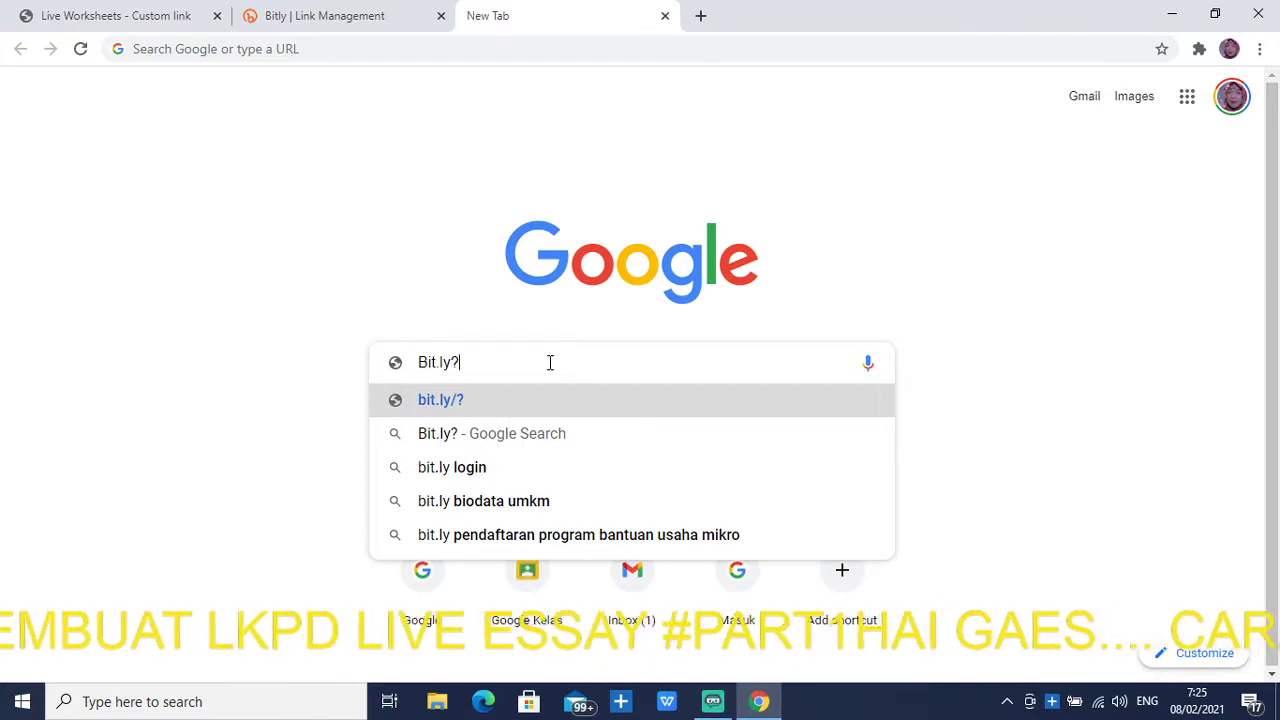
key("BackSpace")
type("/")
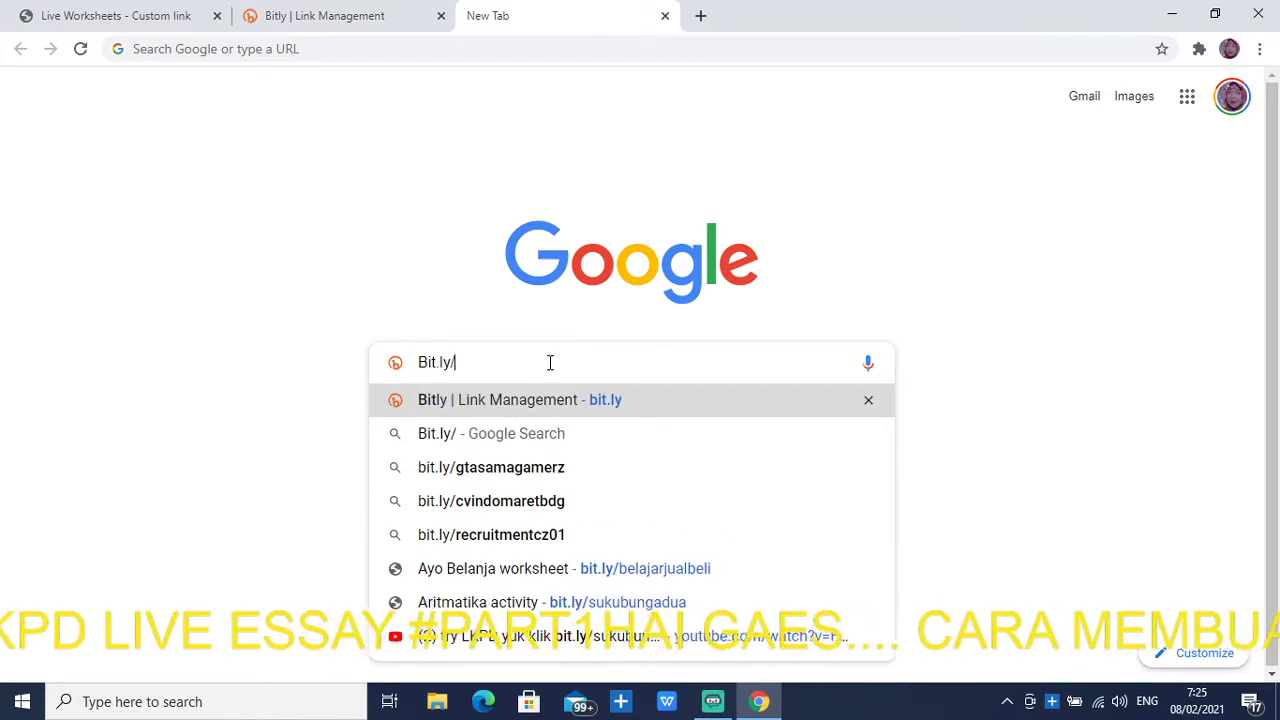
type("LKPDPELUANGLIVESATU")
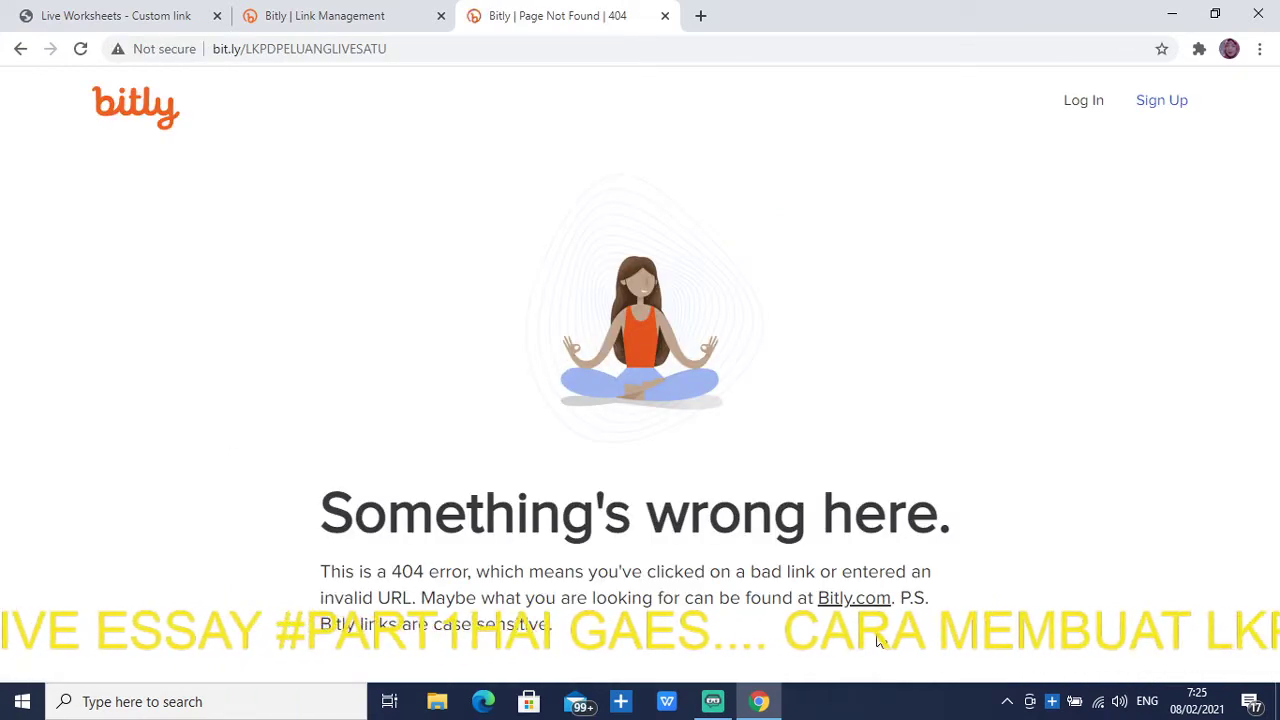
Save the edited Bitly link, then reload bit.ly/LKPDPELUANGLIVESATU, which still shows a 404
left_click(368, 16)
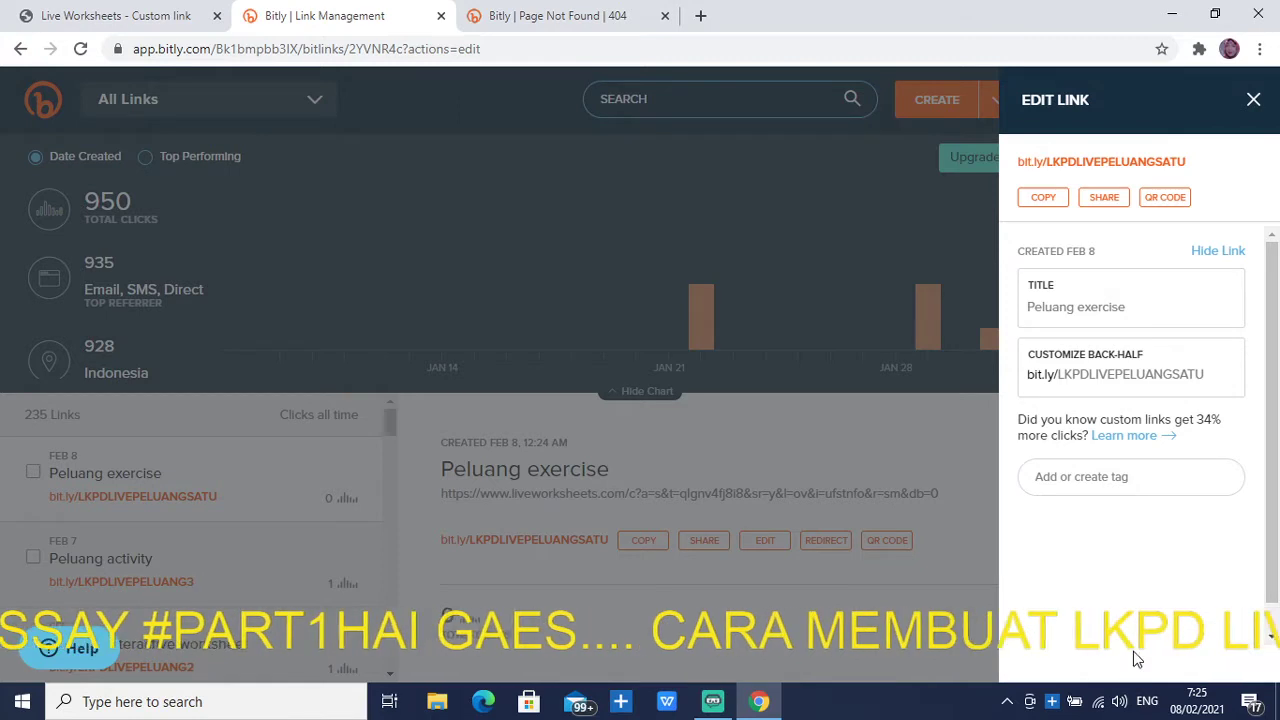
left_click(1137, 658)
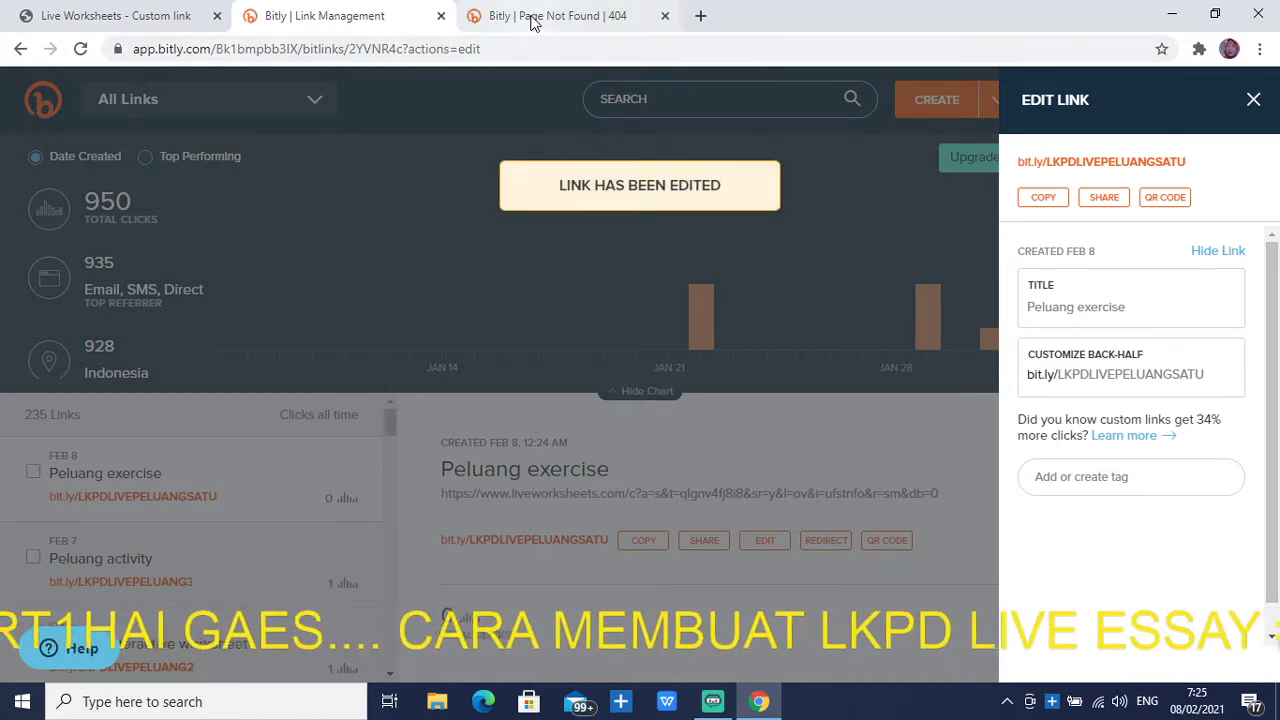
left_click(532, 22)
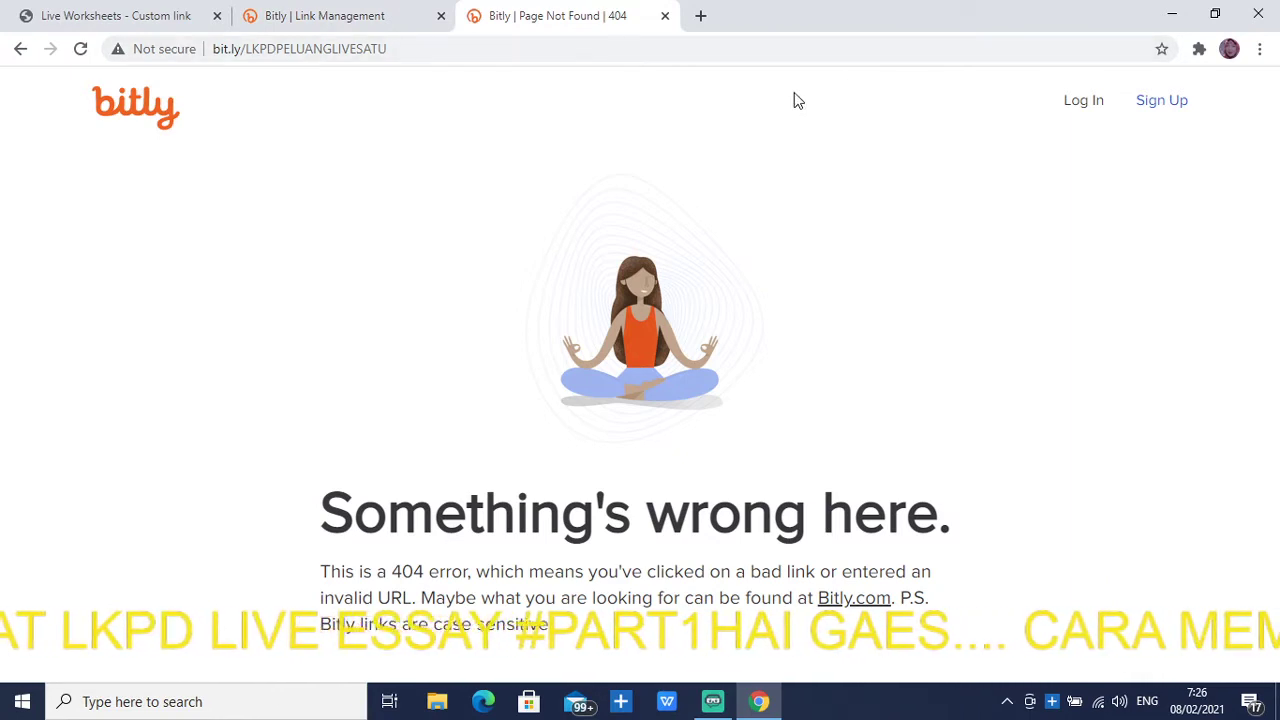
left_click(578, 53)
key("Return")
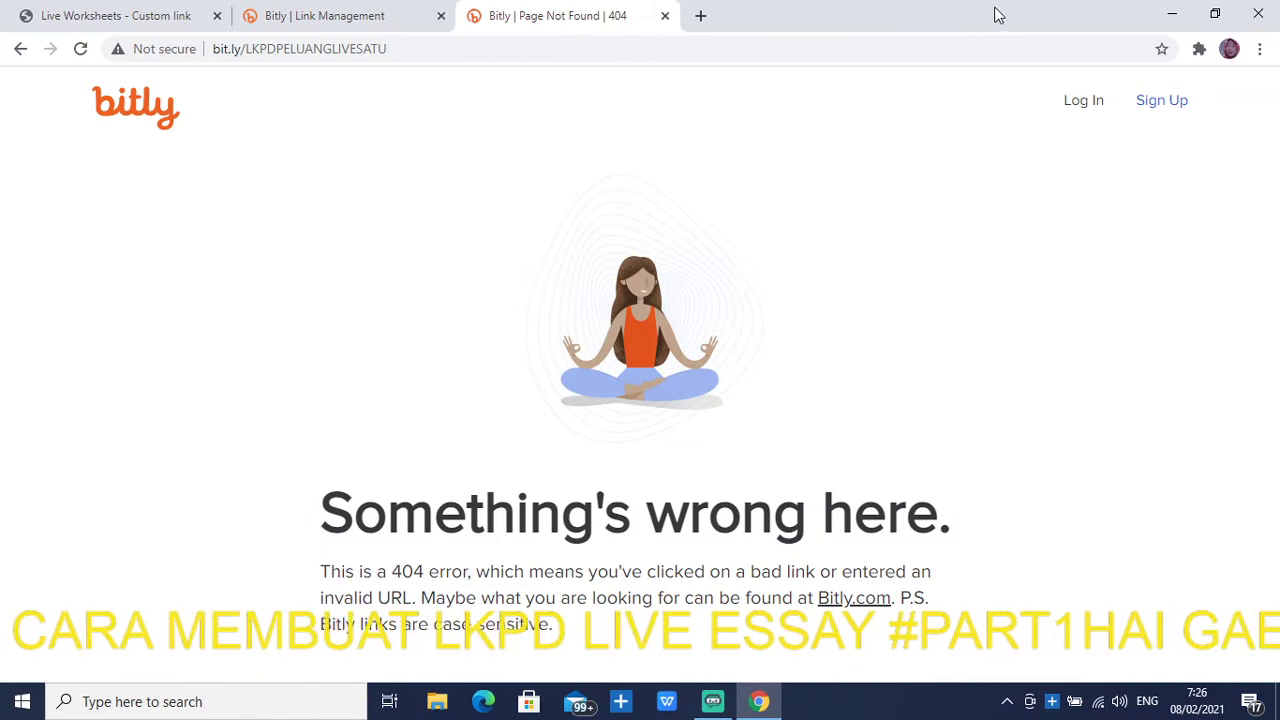
left_click(408, 52)
In a fresh tab, enter the bit.ly/LKPDLIVEPELUANGSATU short link to open the worksheet
left_click(340, 17)
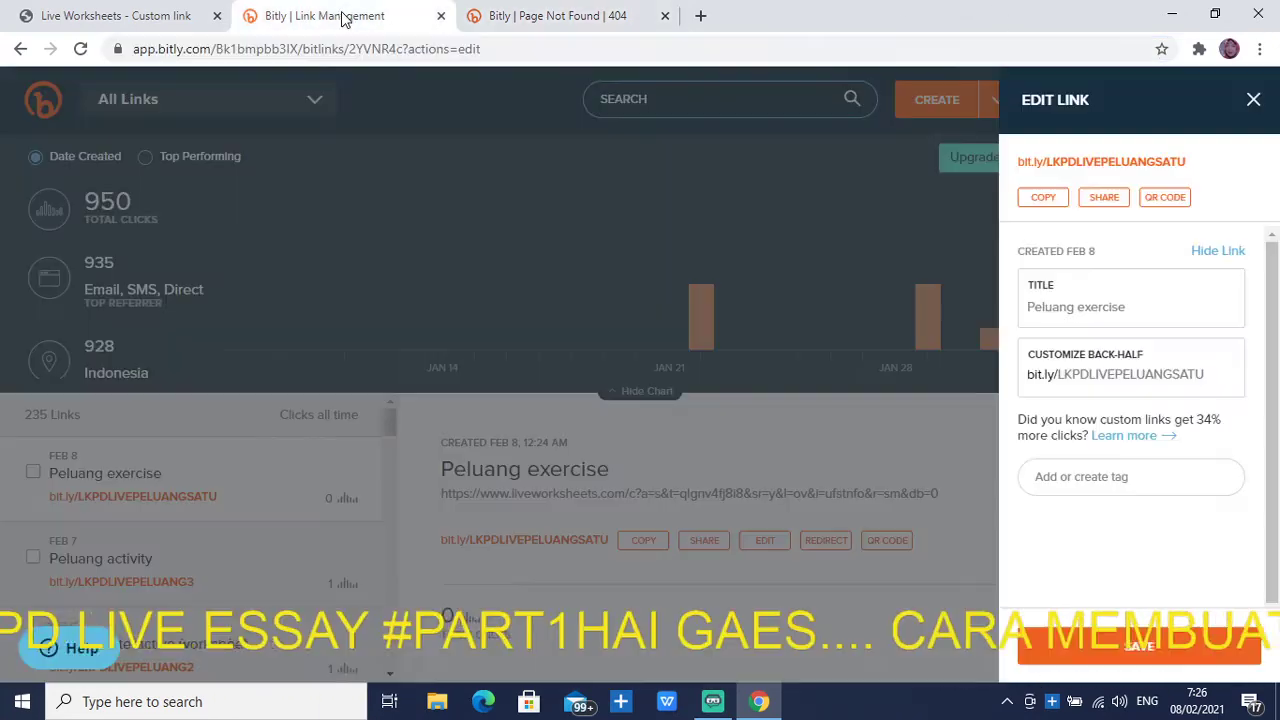
left_click(697, 16)
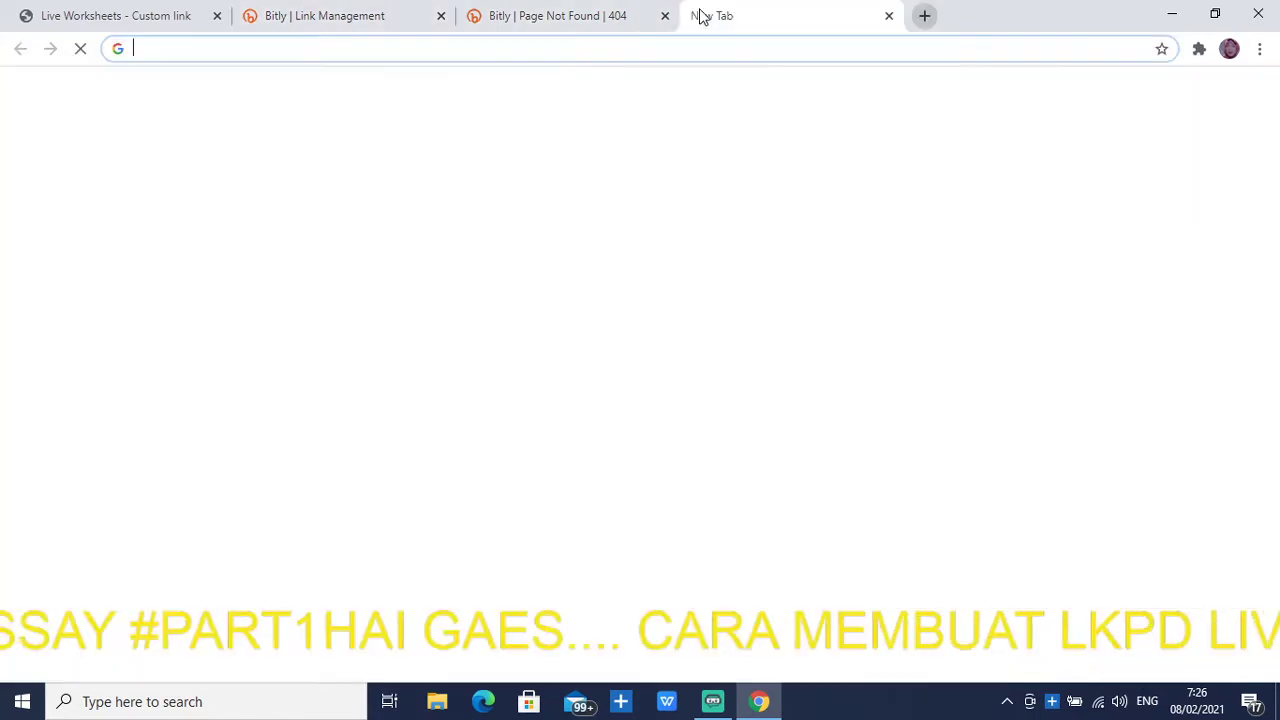
left_click(607, 364)
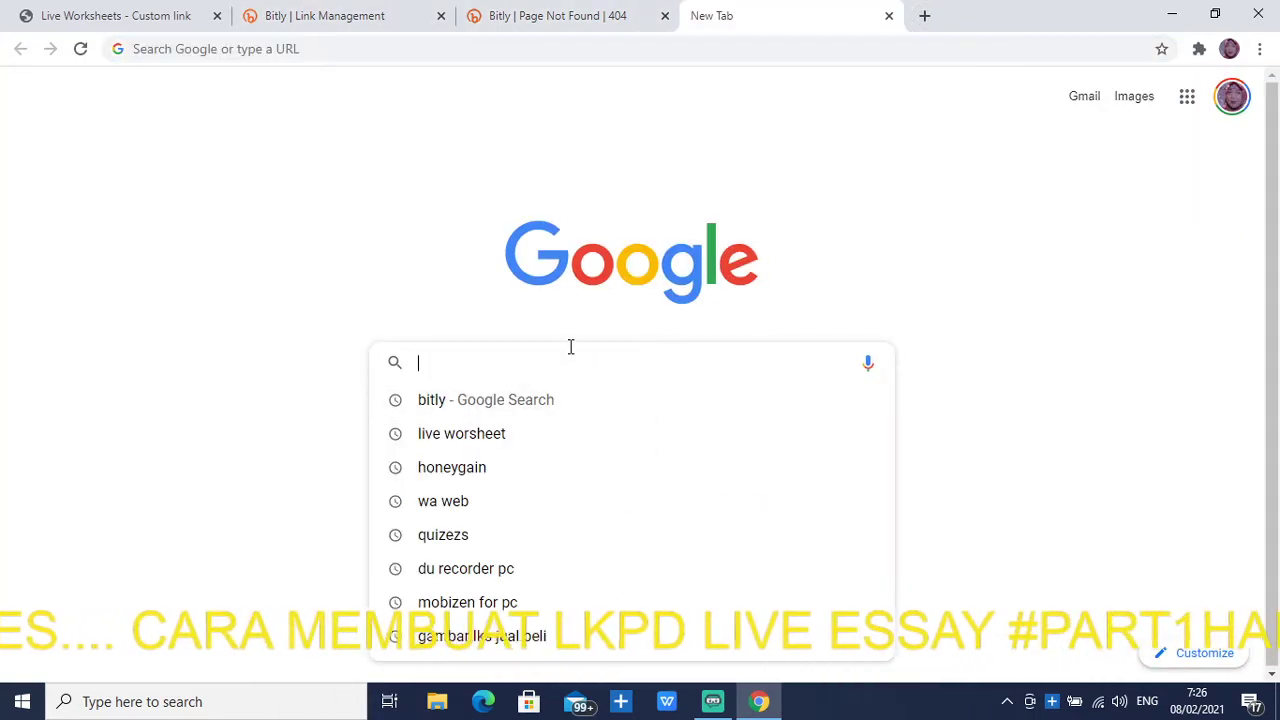
type("Bit")
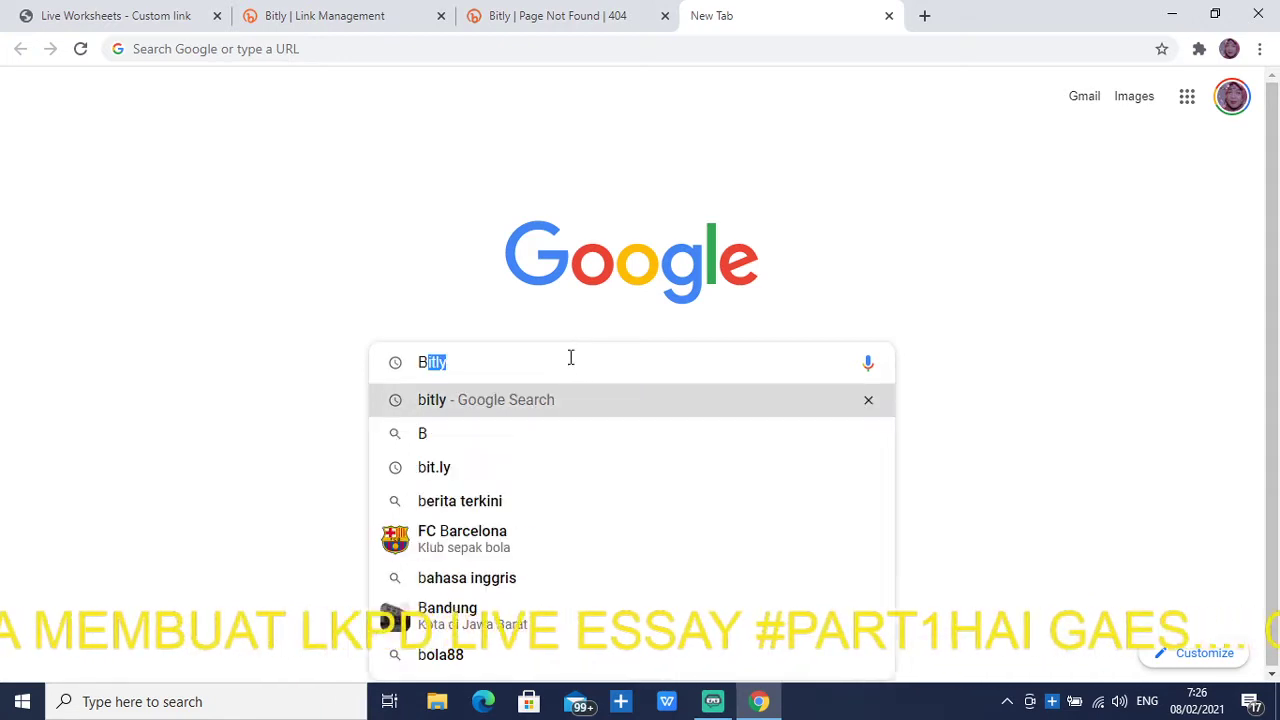
type("l")
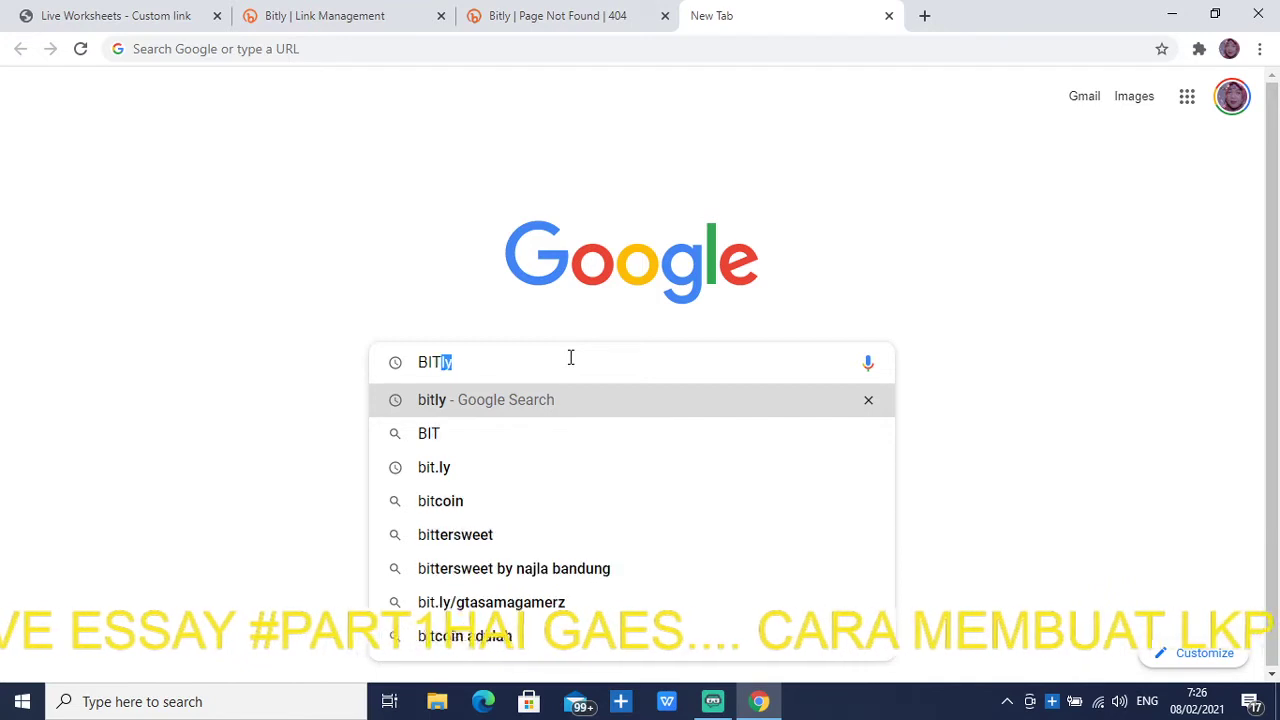
key("BackSpace")
key("BackSpace")
key("BackSpace")
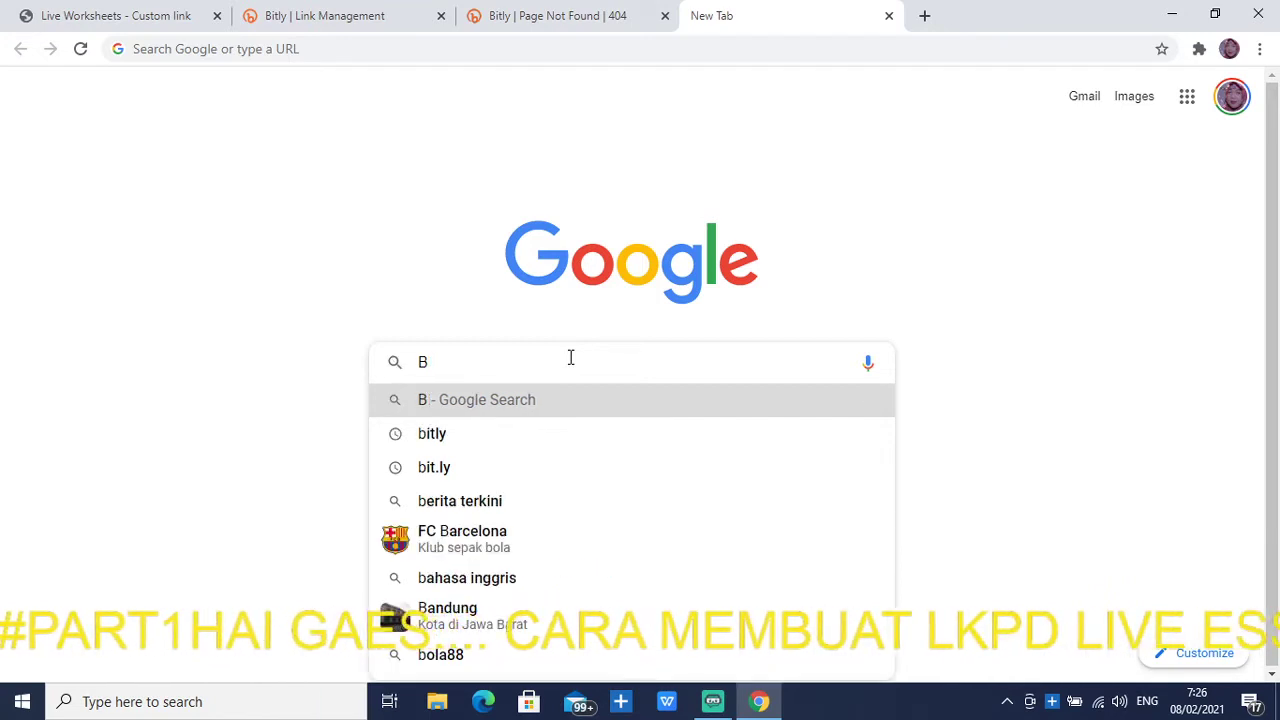
type("it")
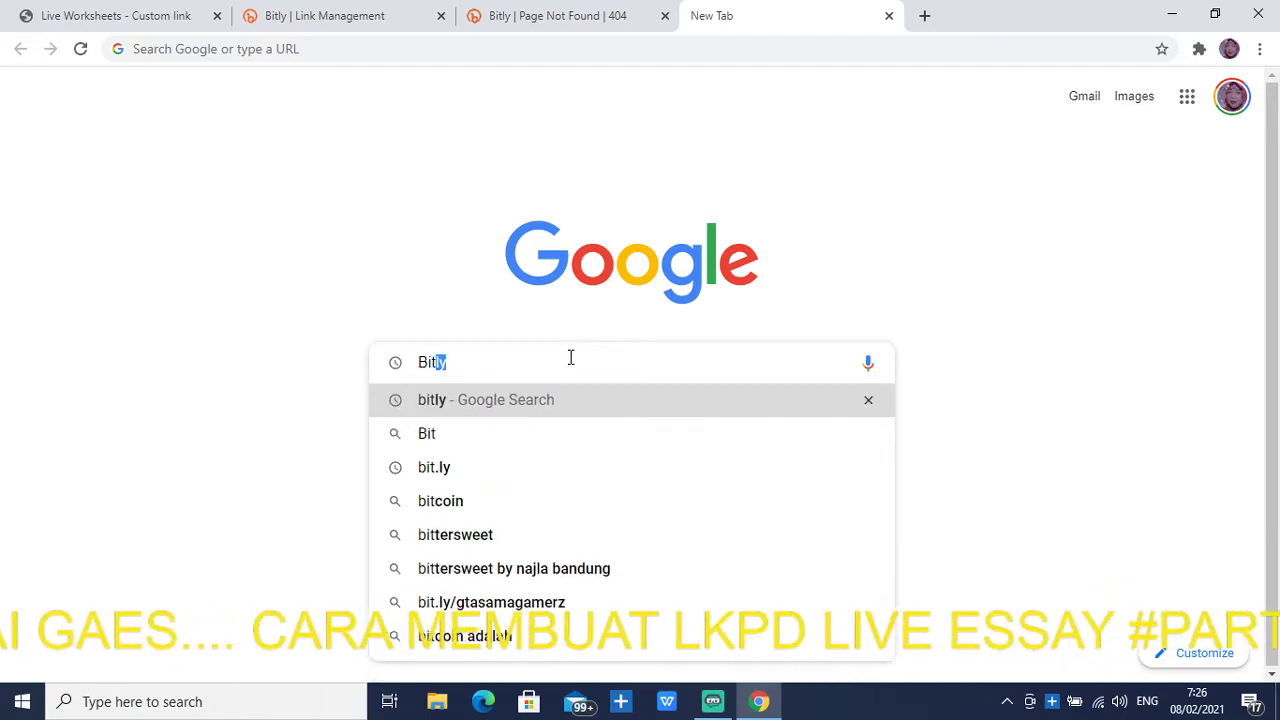
type(".ly")
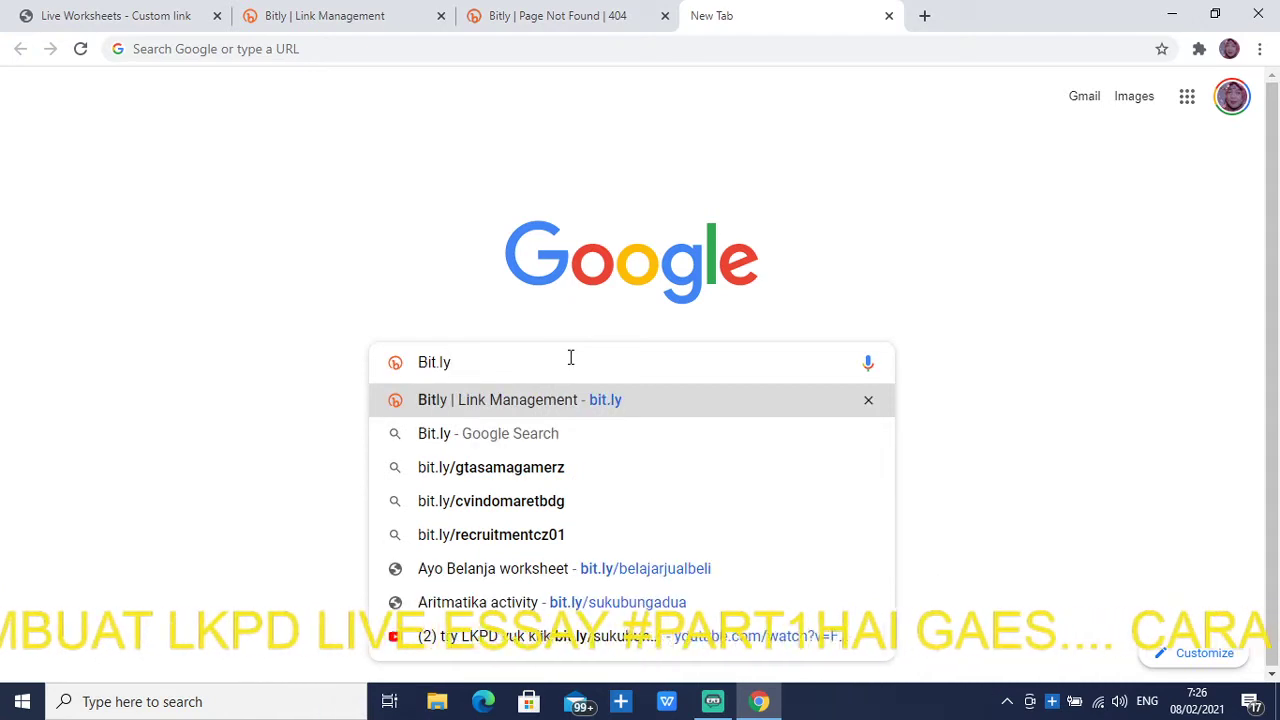
type("/")
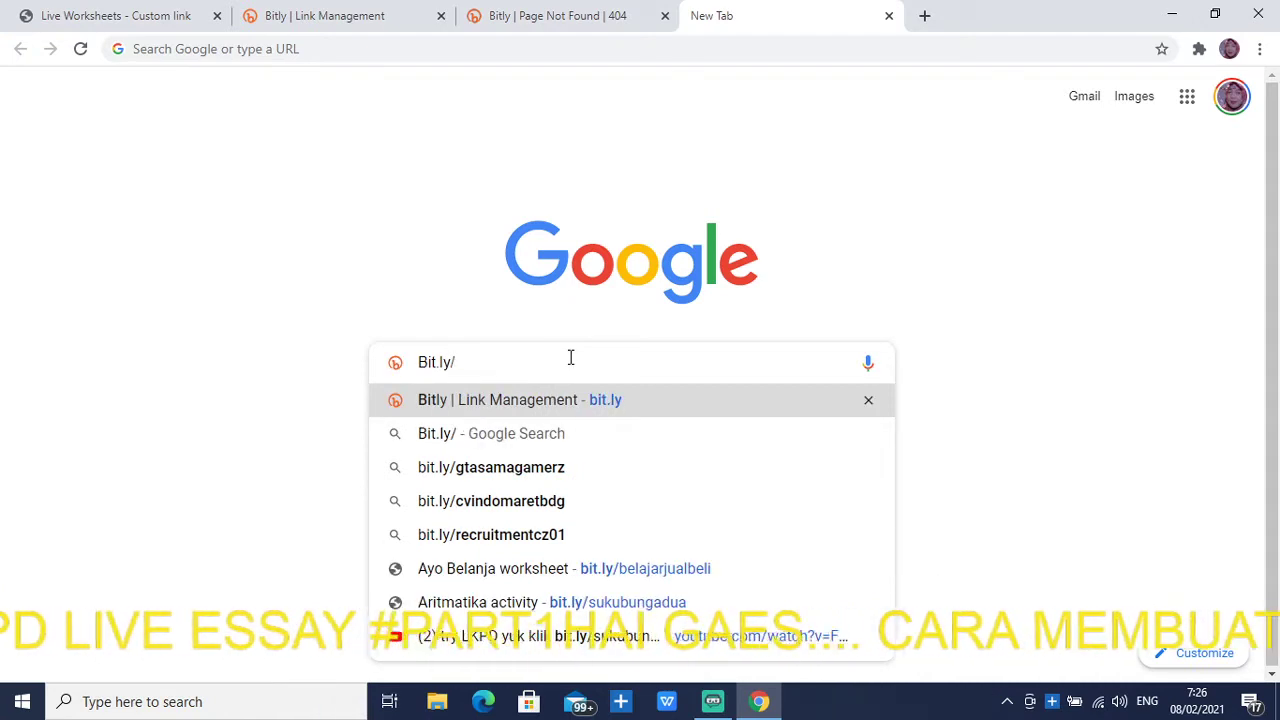
type("l")
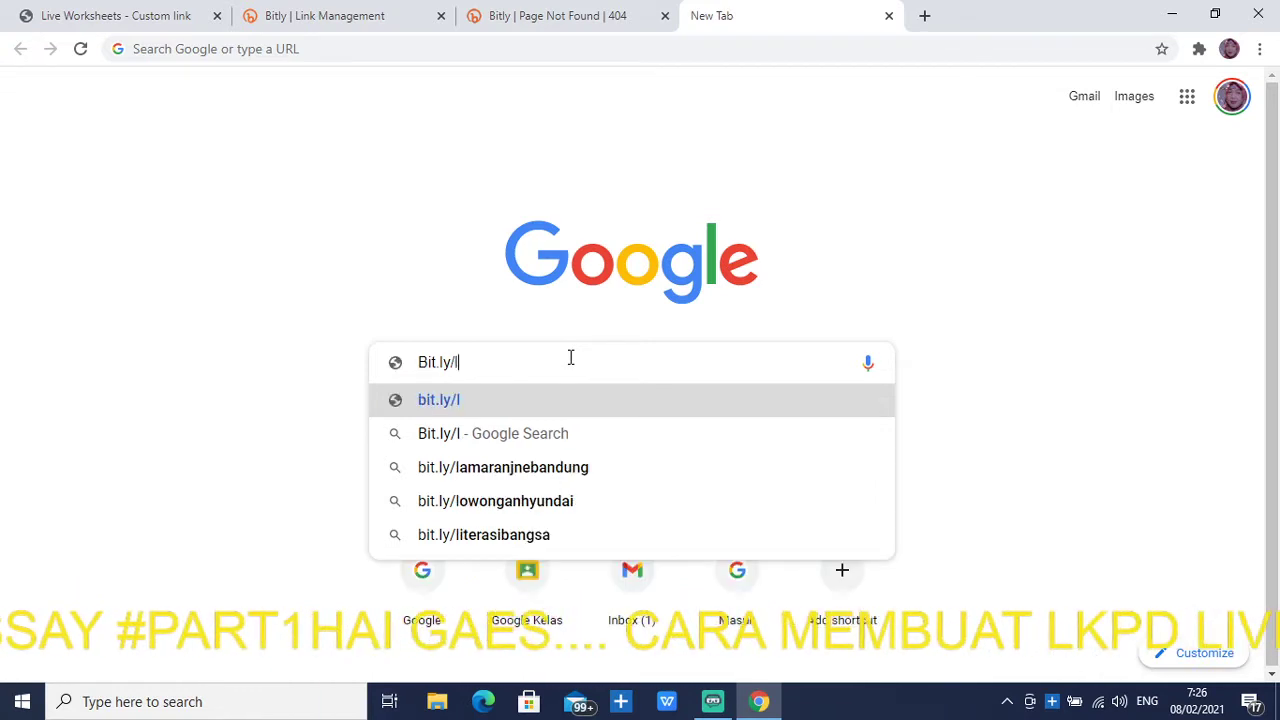
key("BackSpace")
type("LKP")
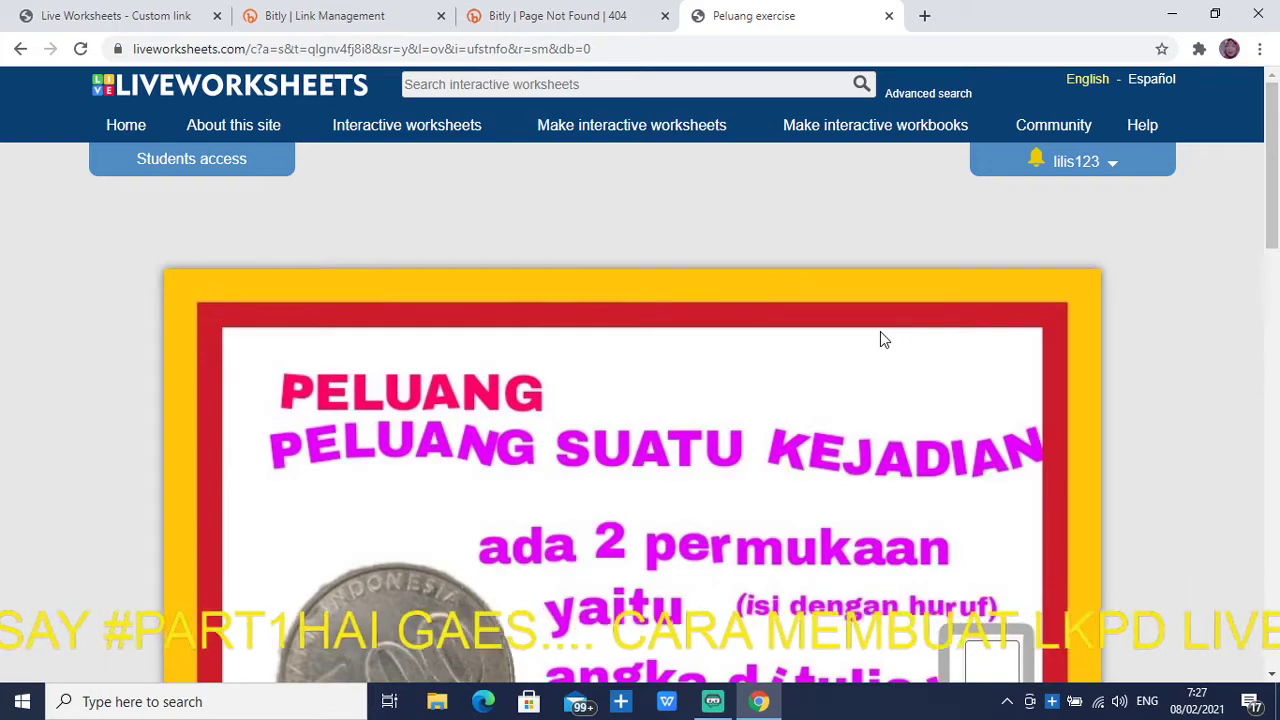
Answer the coin sides with A for the number side and G for the picture side
scroll(997, 625, "down", 2)
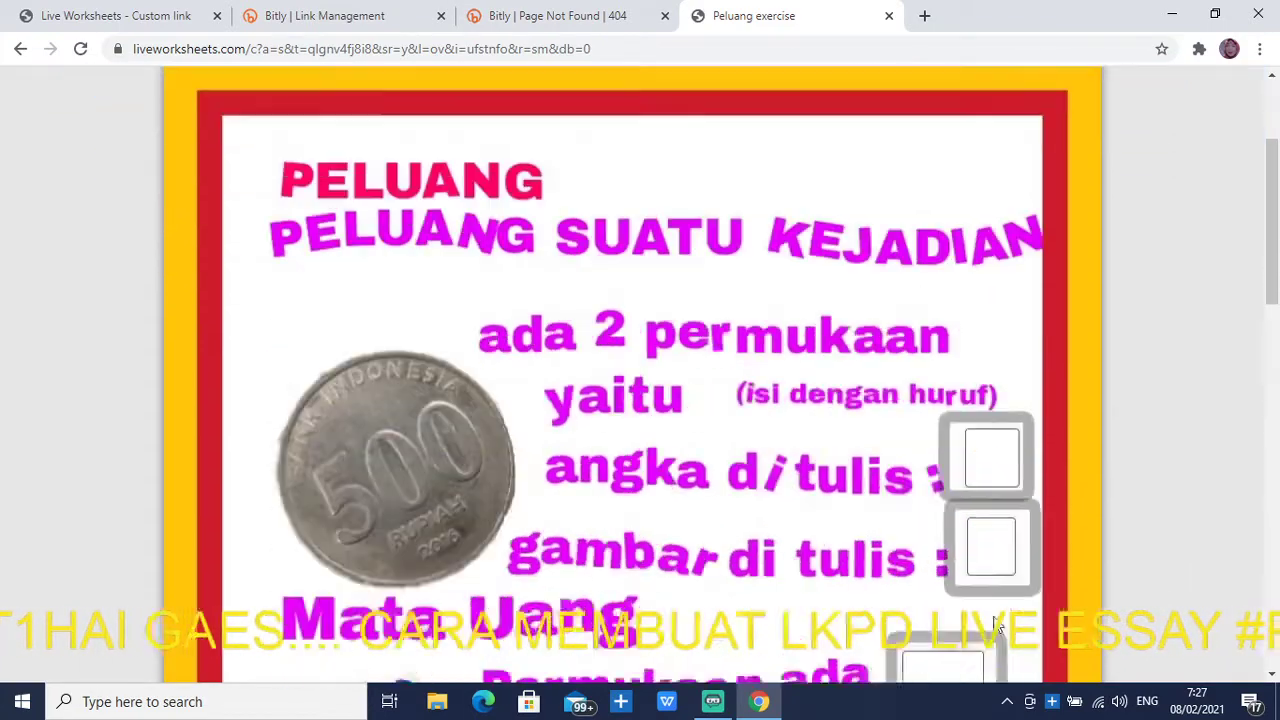
scroll(1159, 316, "down", 2)
scroll(34, 575, "down", 4)
scroll(296, 601, "up", 5)
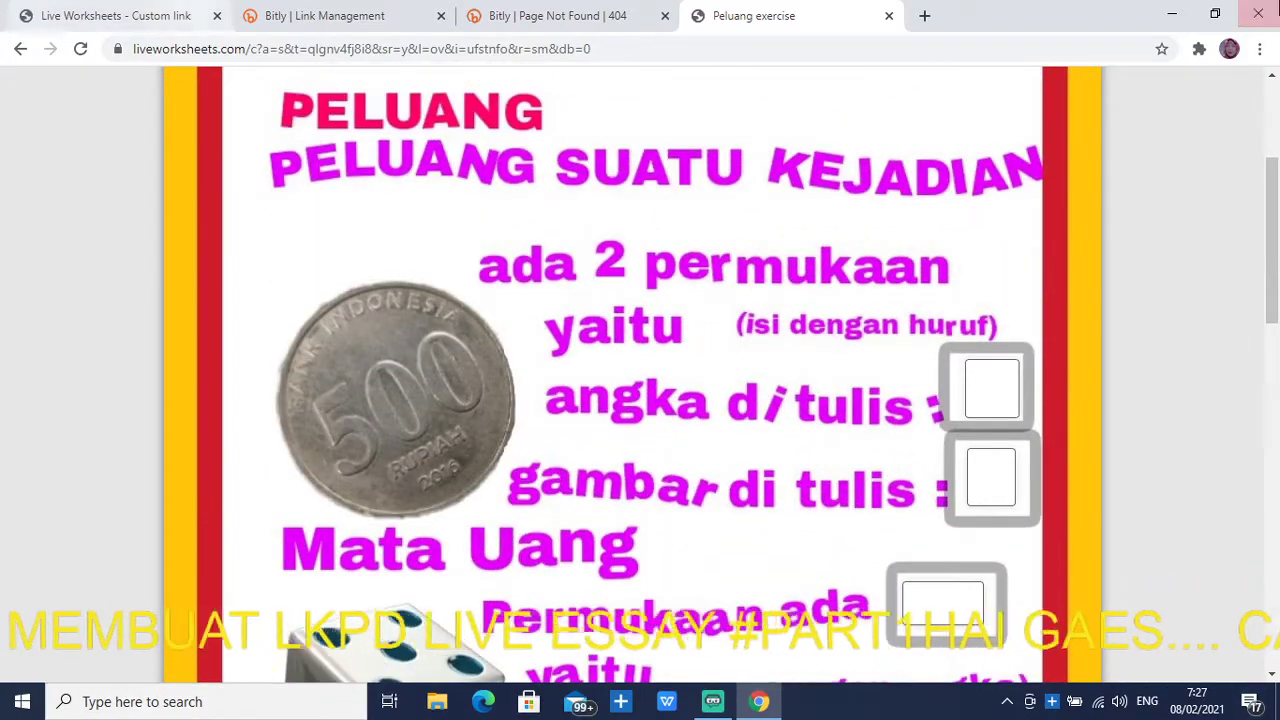
left_click(1003, 392)
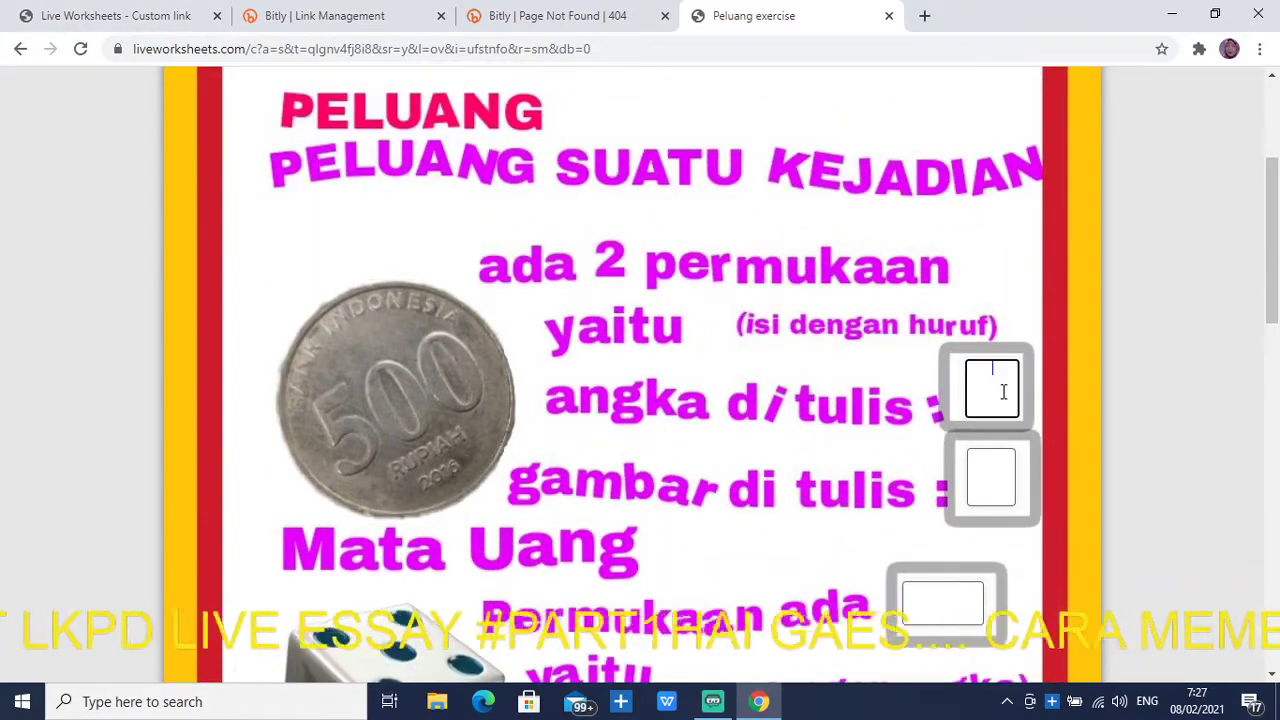
type("A")
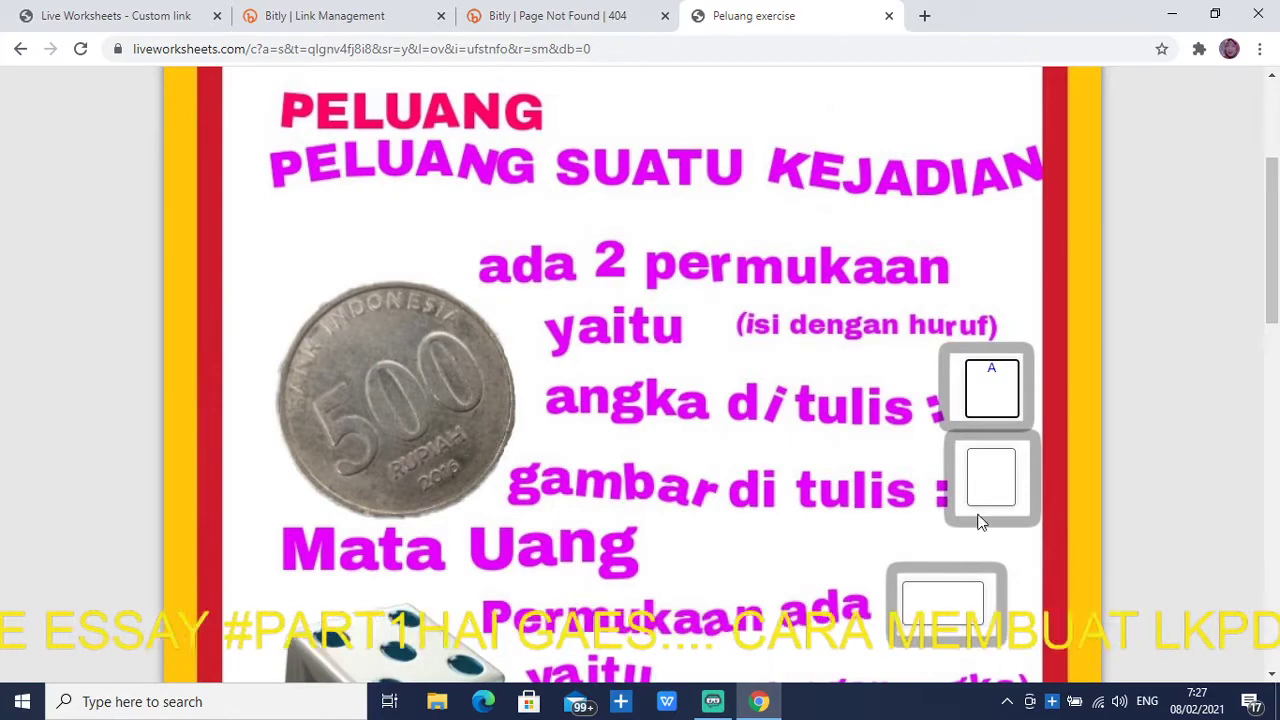
left_click(998, 469)
type("G")
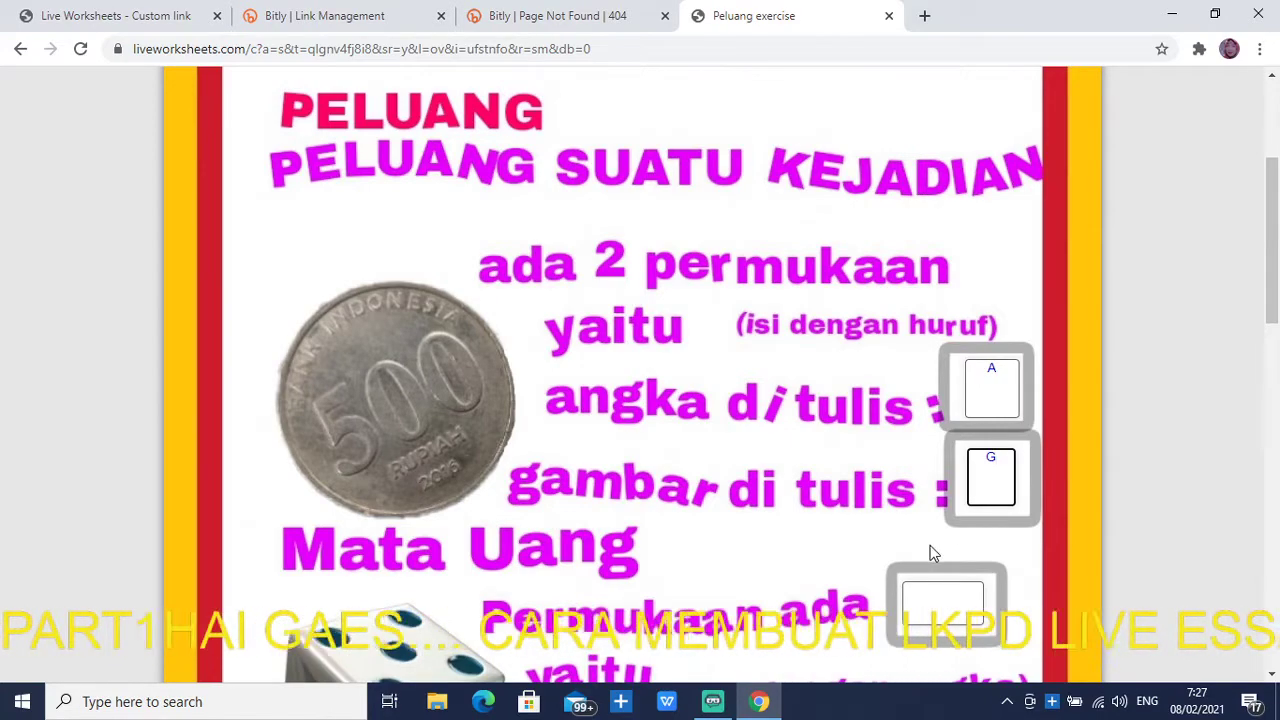
Answer that a die has 6 faces
scroll(927, 545, "down", 1)
scroll(925, 545, "down", 1)
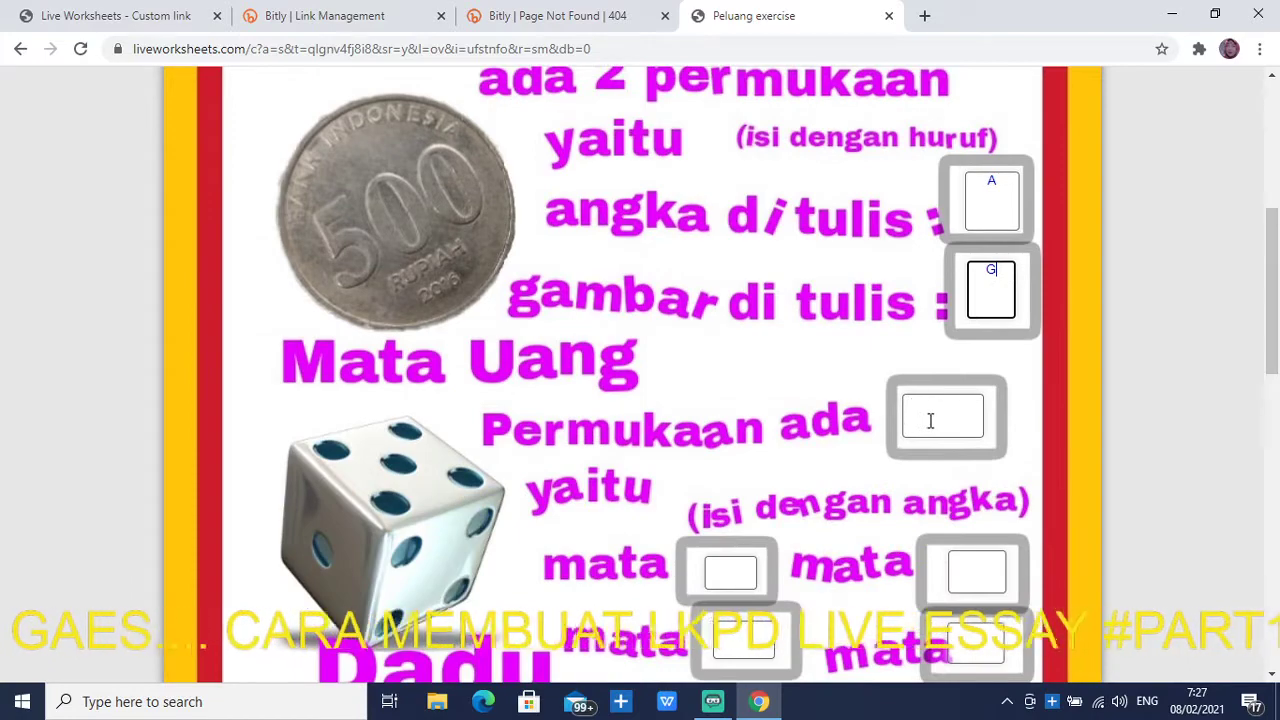
left_click(930, 420)
type("6")
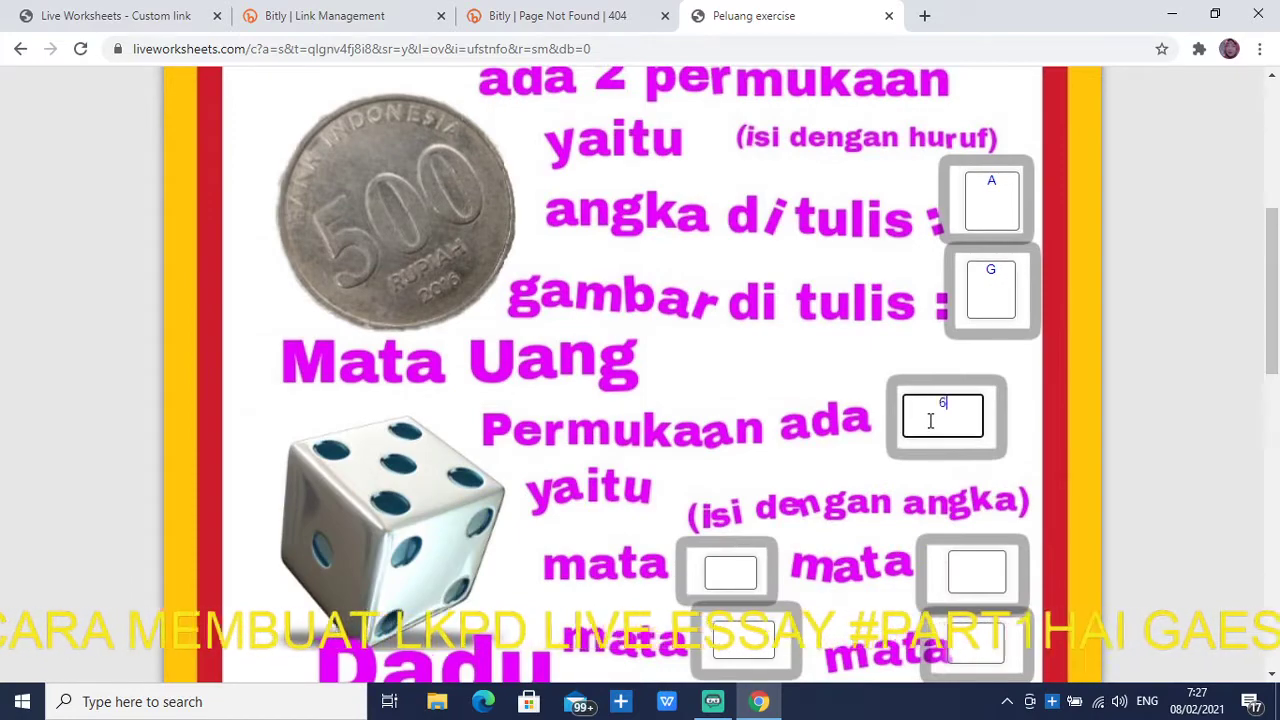
Fill the six die-face boxes with 1 through 6
left_click(716, 574)
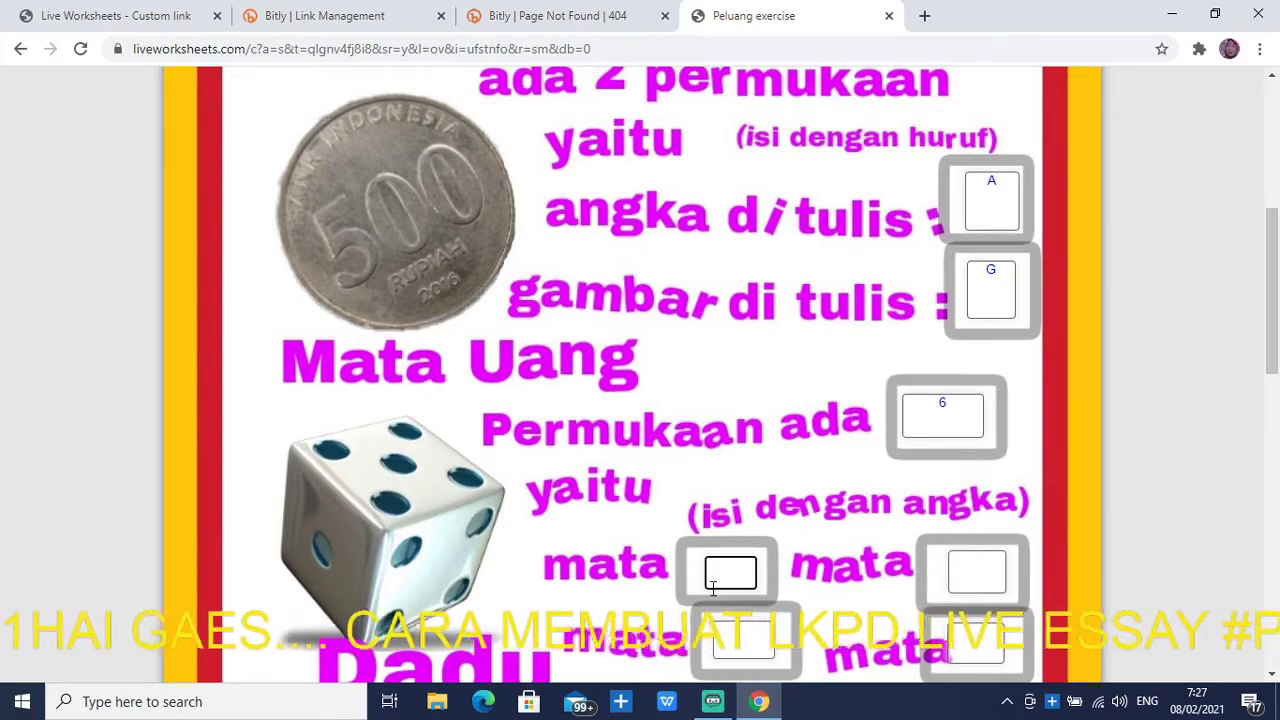
scroll(725, 572, "down", 2)
type("1")
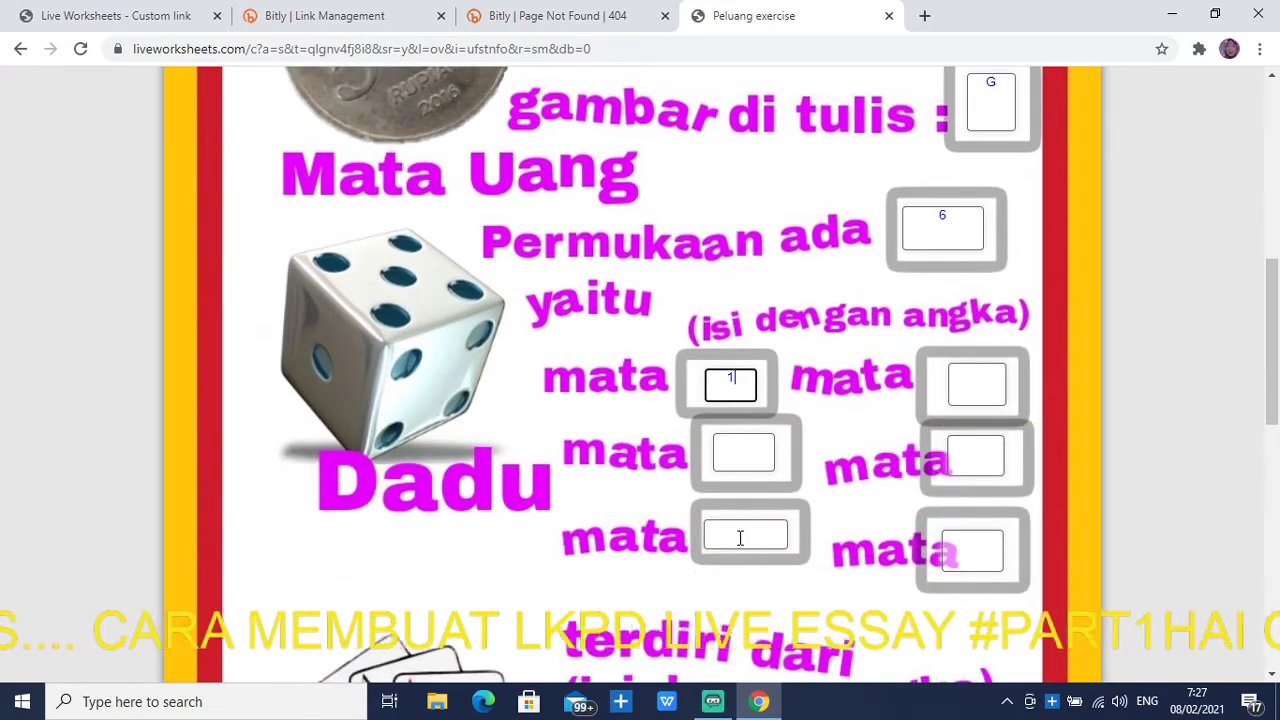
left_click(740, 443)
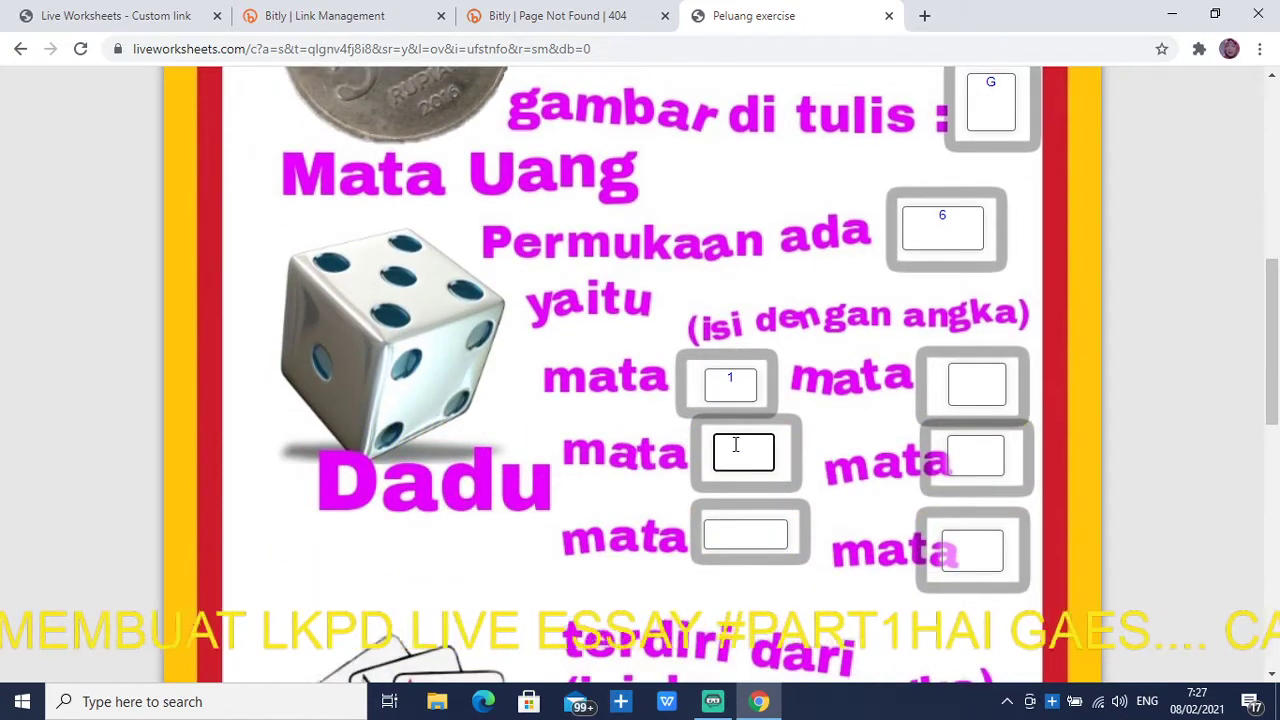
type("2")
left_click(729, 529)
type("3")
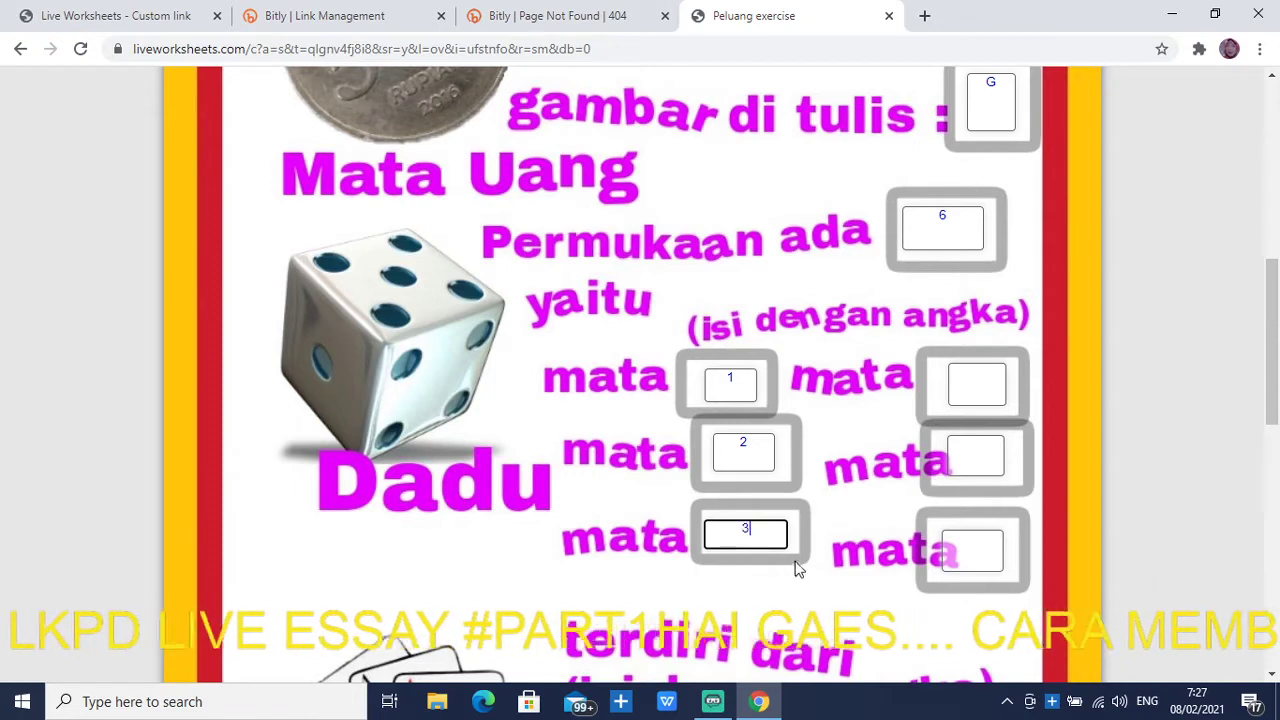
left_click(994, 382)
type("4")
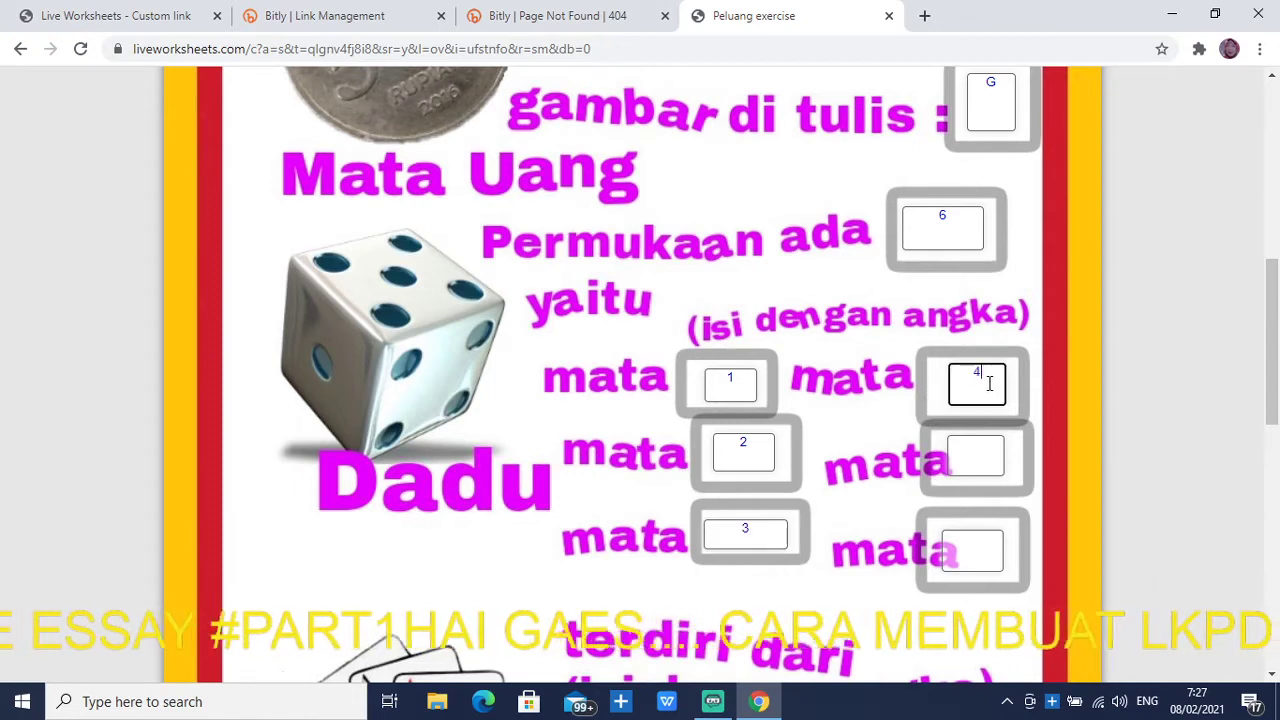
left_click(978, 460)
type("5")
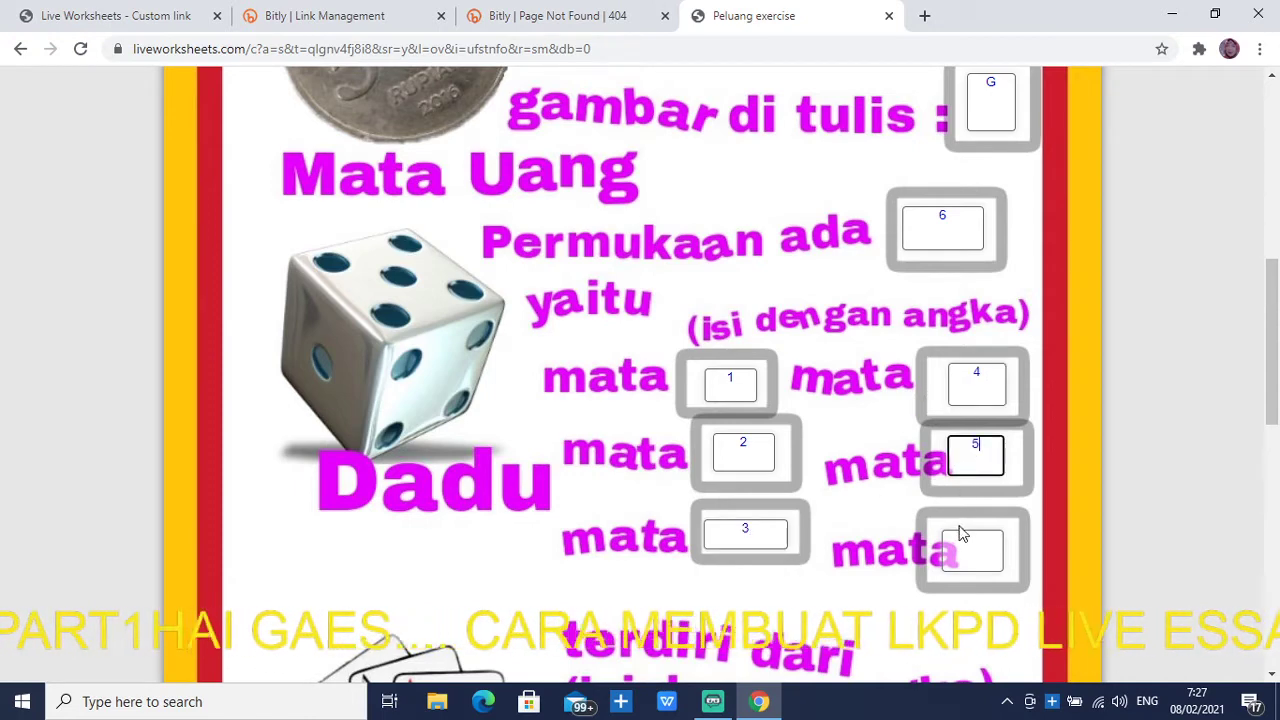
left_click(968, 545)
type("6")
Enter 13 cards for each suit, including heart, diamond and club
scroll(735, 495, "down", 3)
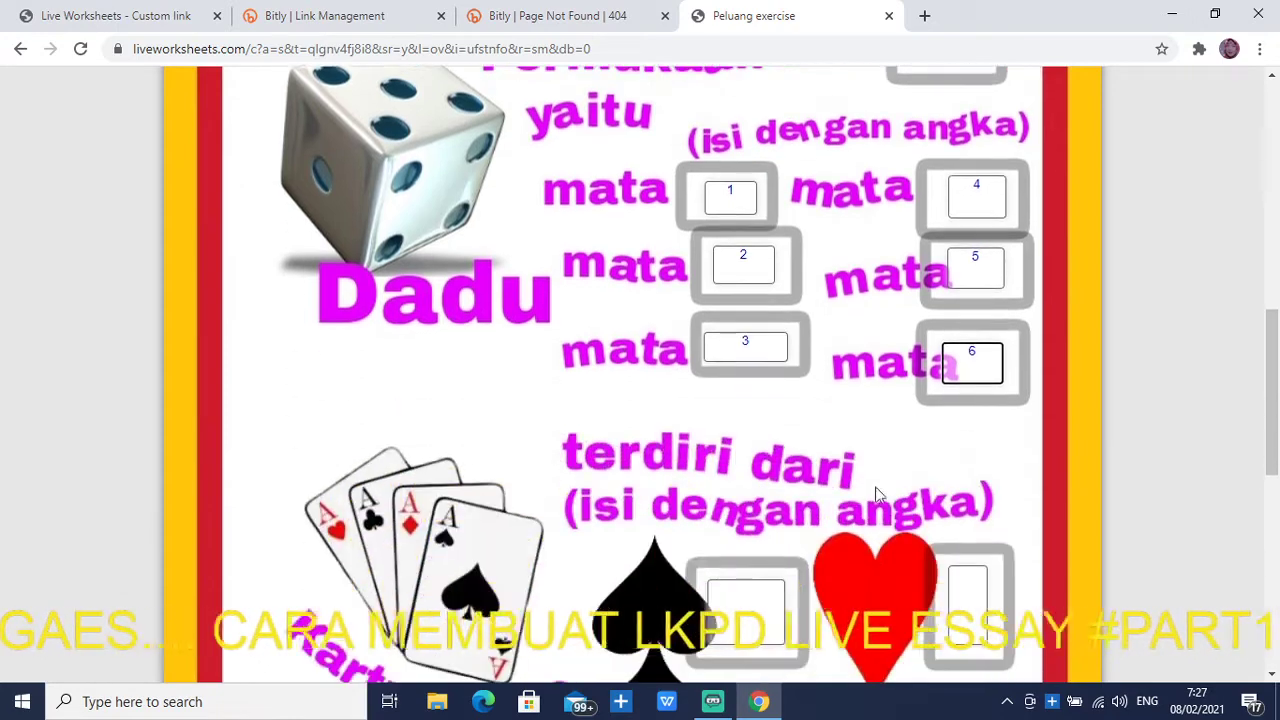
type("13")
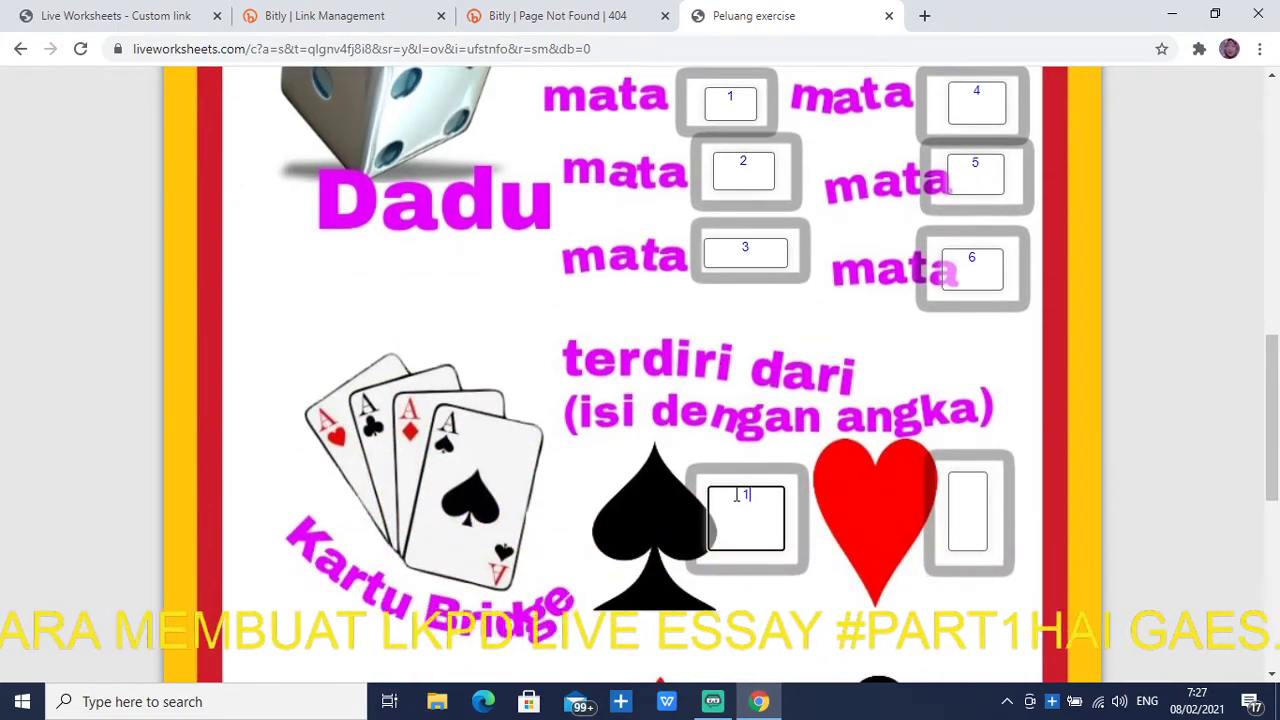
left_click(966, 499)
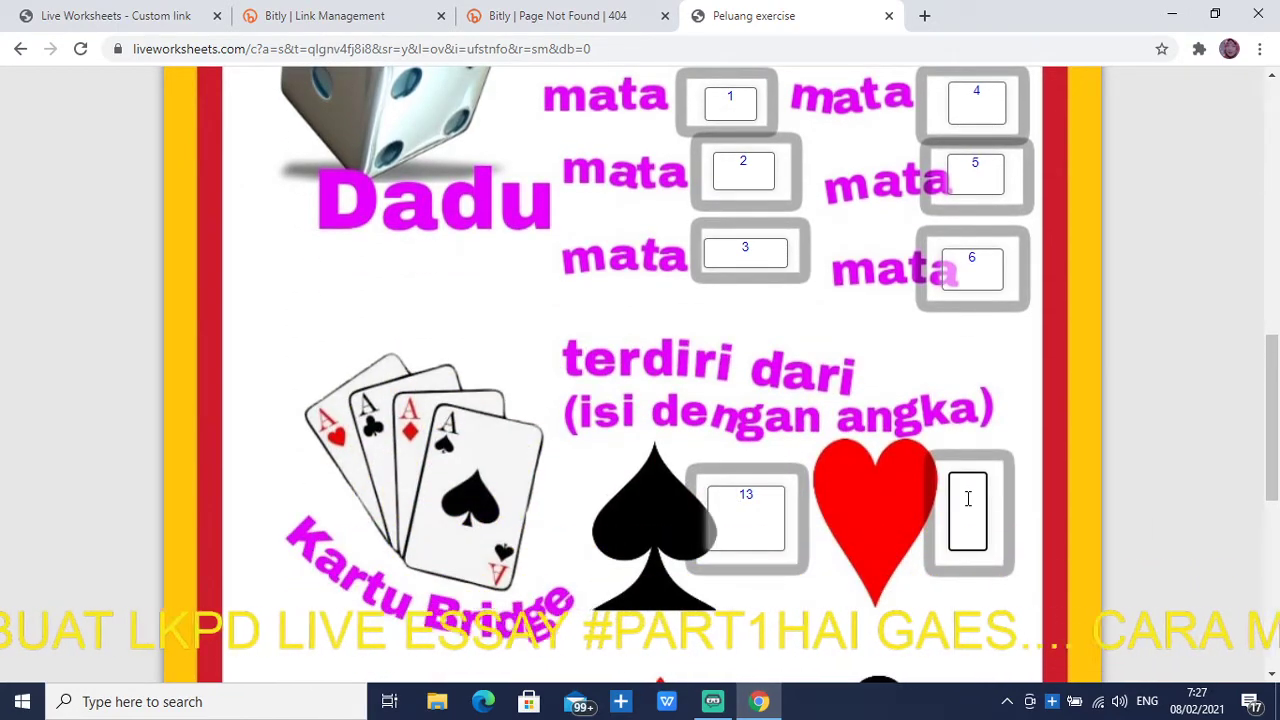
type("13")
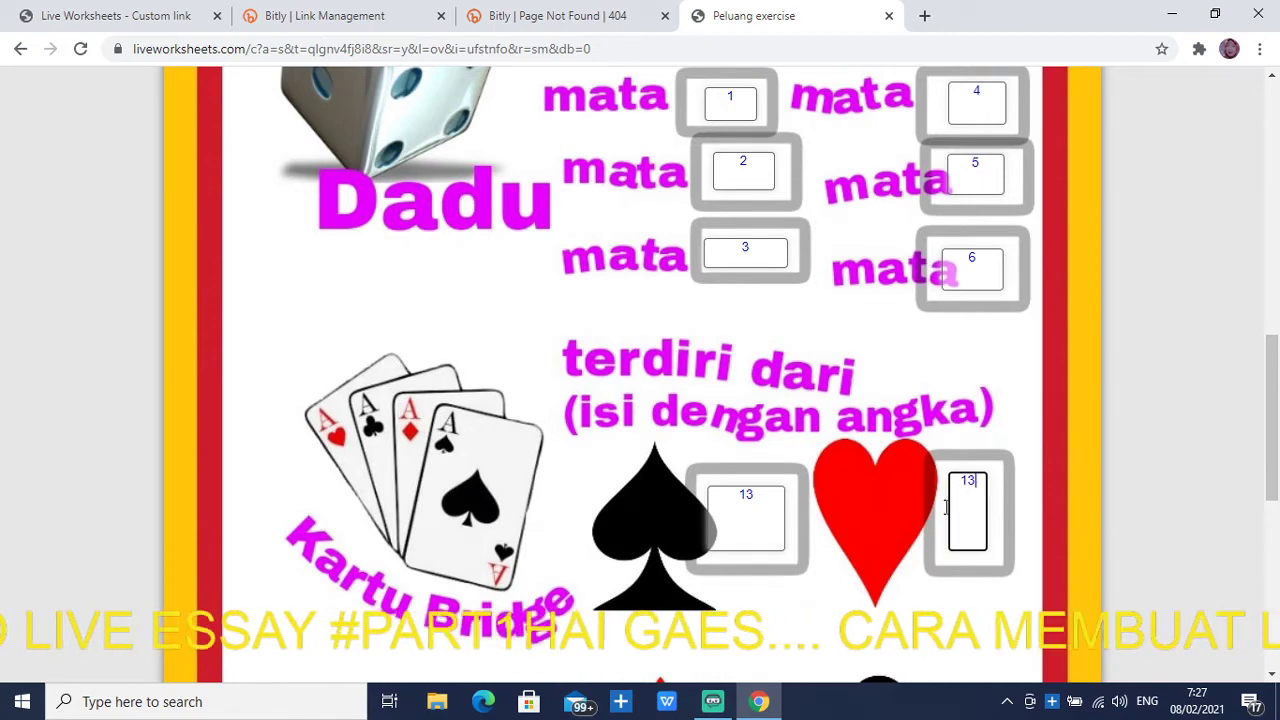
scroll(893, 517, "down", 3)
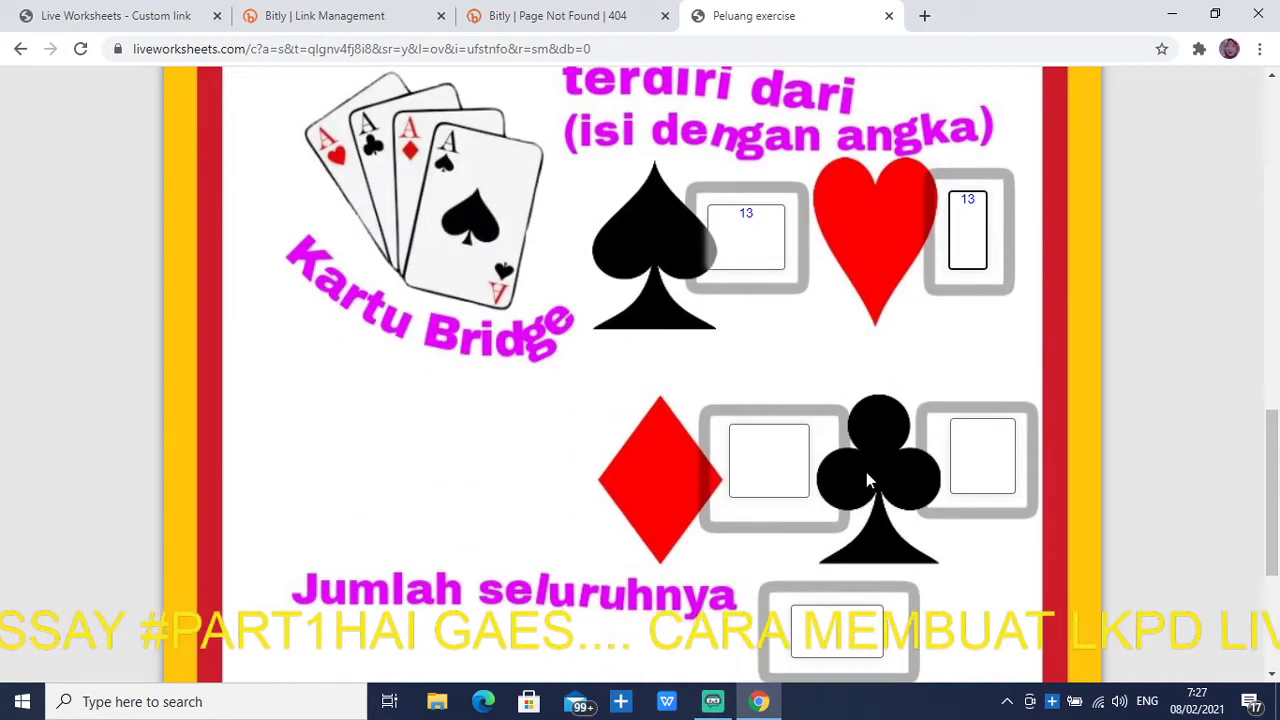
left_click(771, 456)
type("13")
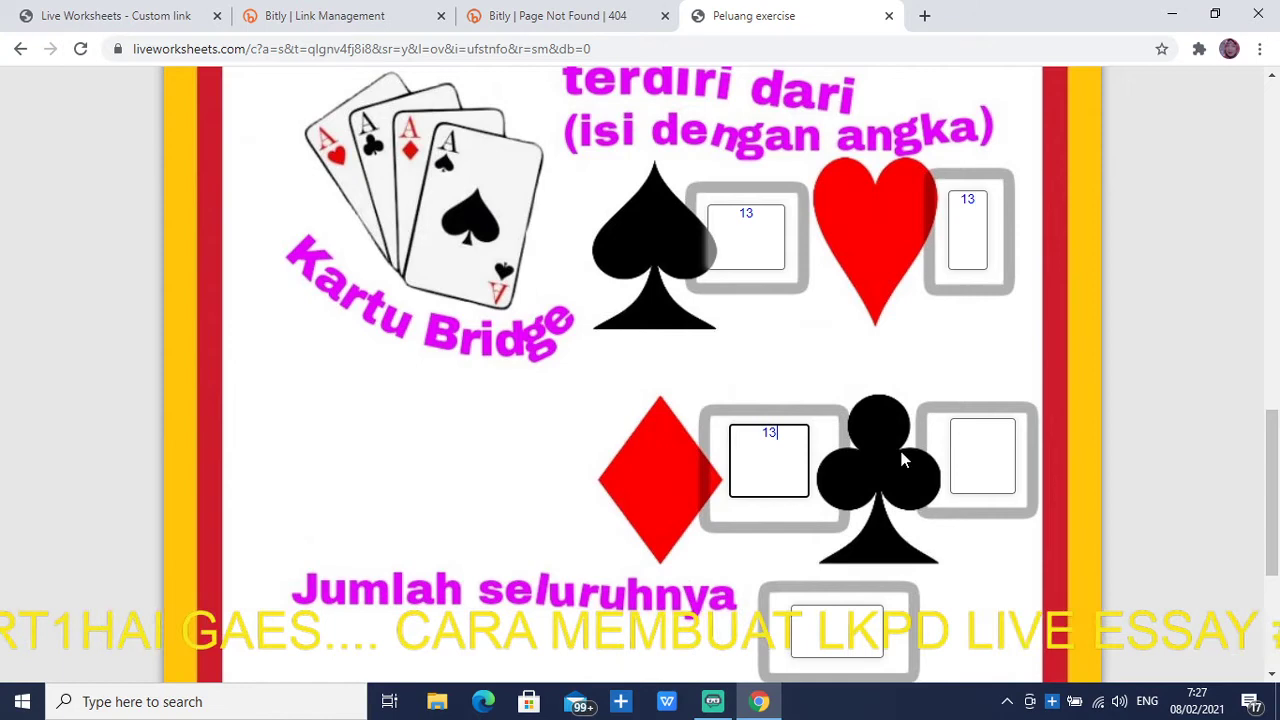
left_click(981, 433)
type("13")
scroll(931, 466, "down", 3)
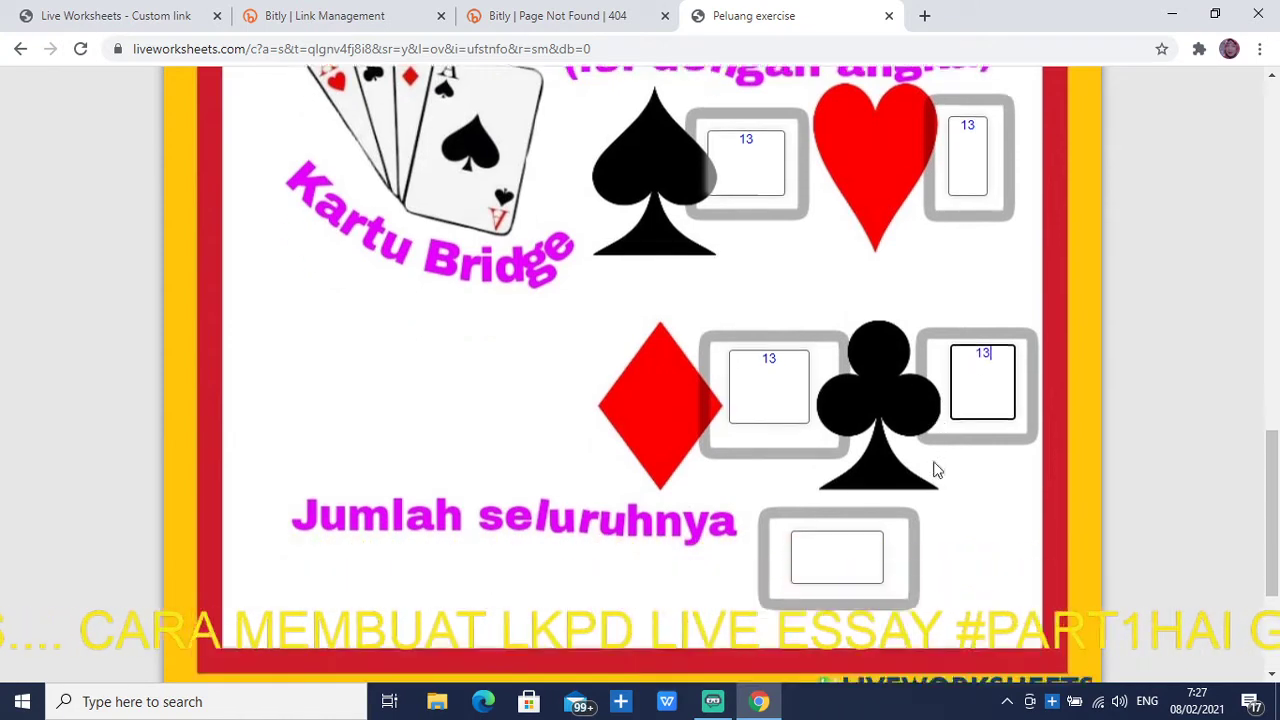
Enter 52 as the Jumlah seluruhnya total and finish the worksheet
left_click(859, 338)
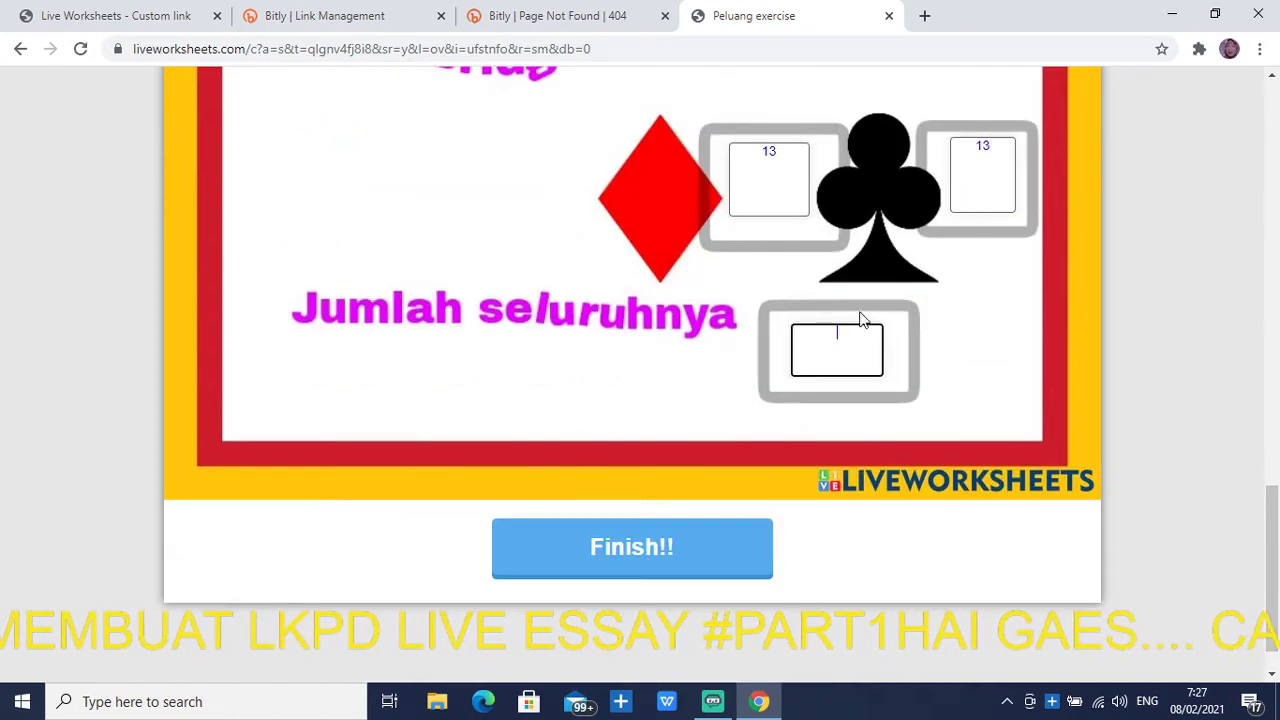
type("52")
scroll(767, 365, "down", 1)
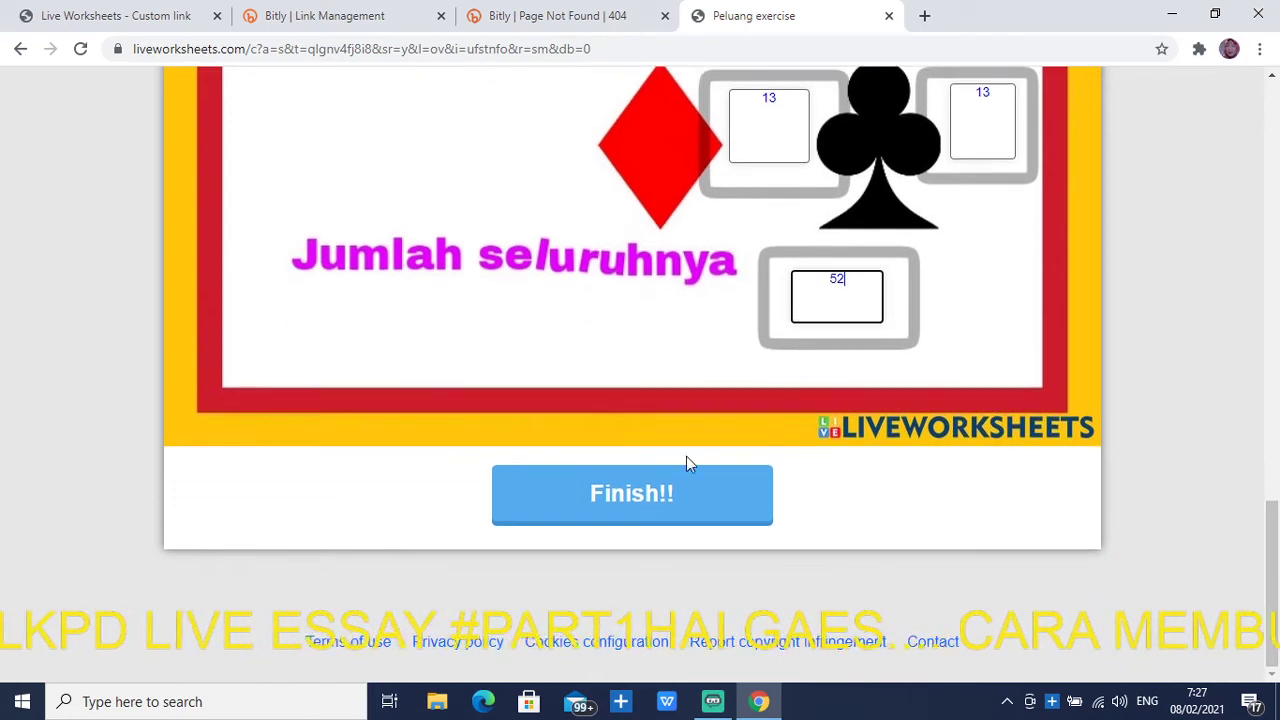
left_click(636, 498)
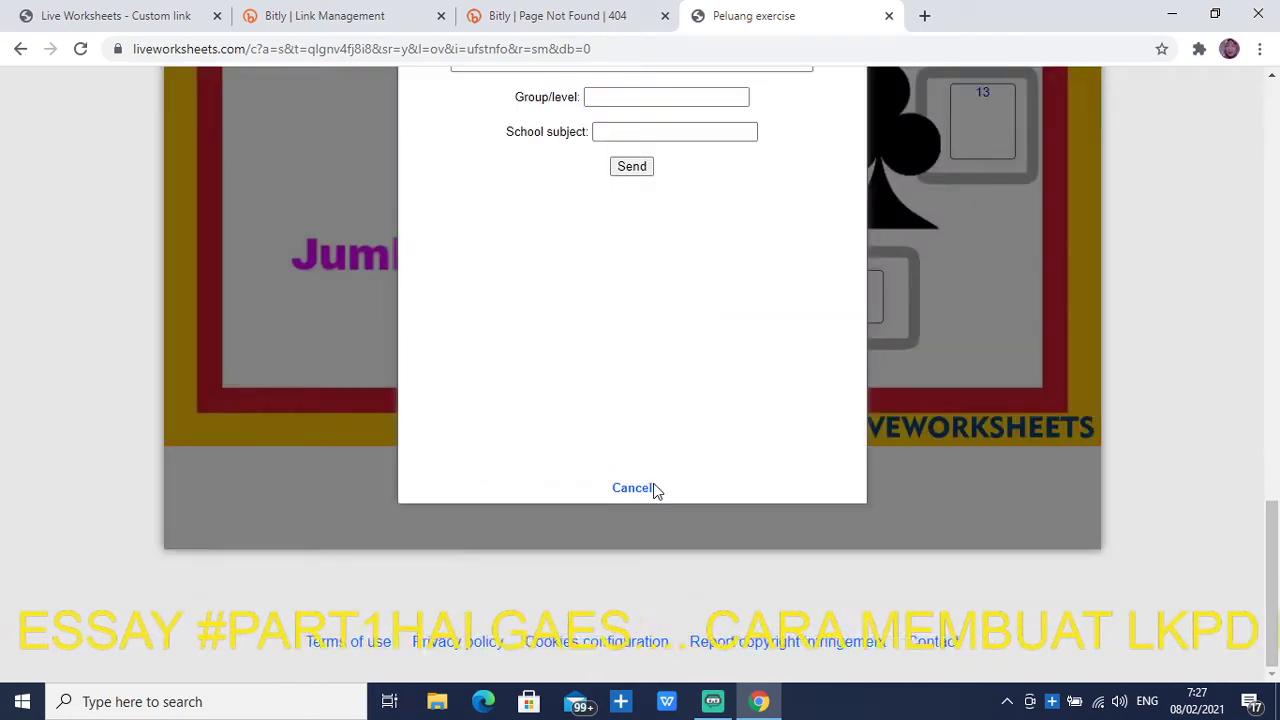
Enter the student's full name and set the group/level to KELAS 71
scroll(690, 169, "up", 3)
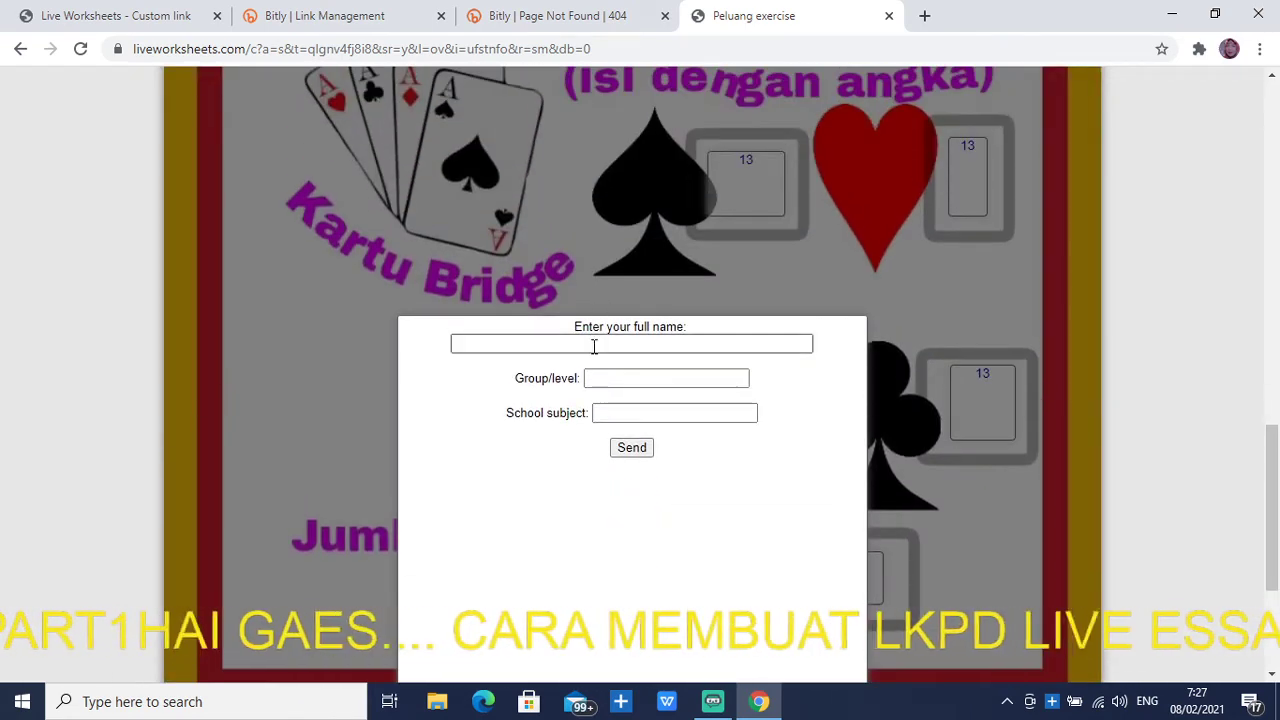
left_click(591, 343)
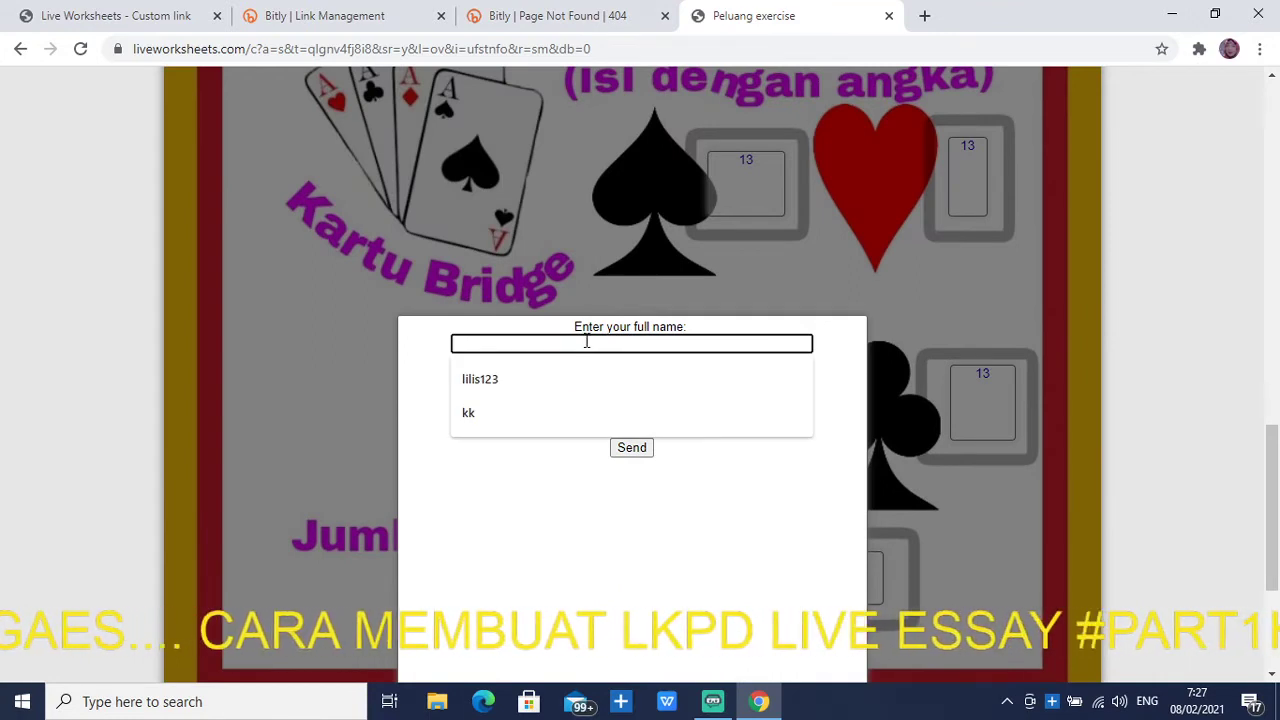
type("ANI")
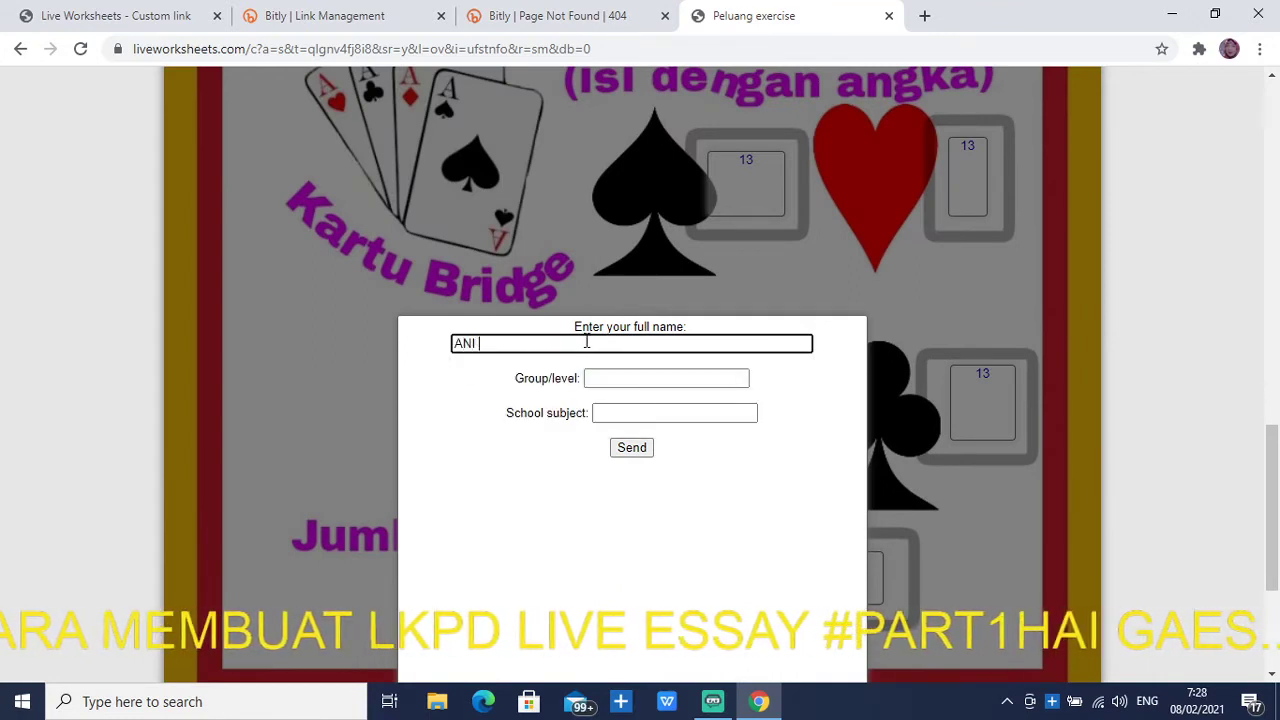
left_click(637, 380)
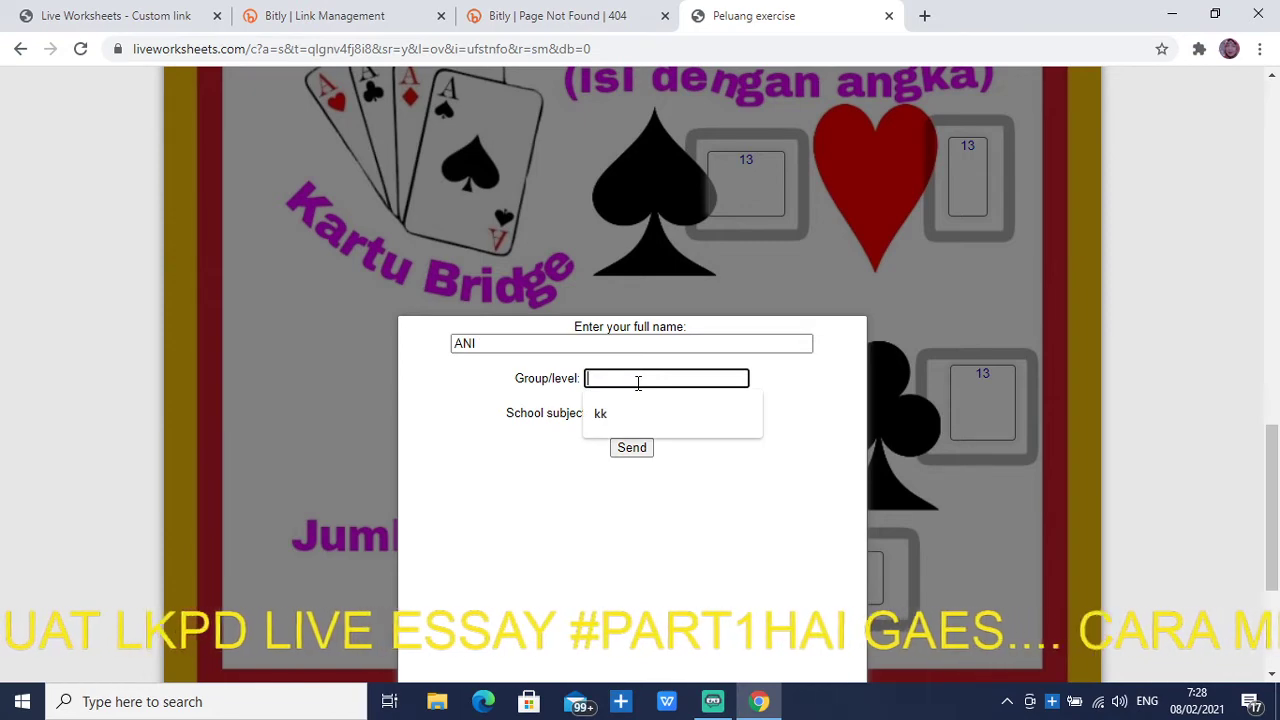
type("SMP 42")
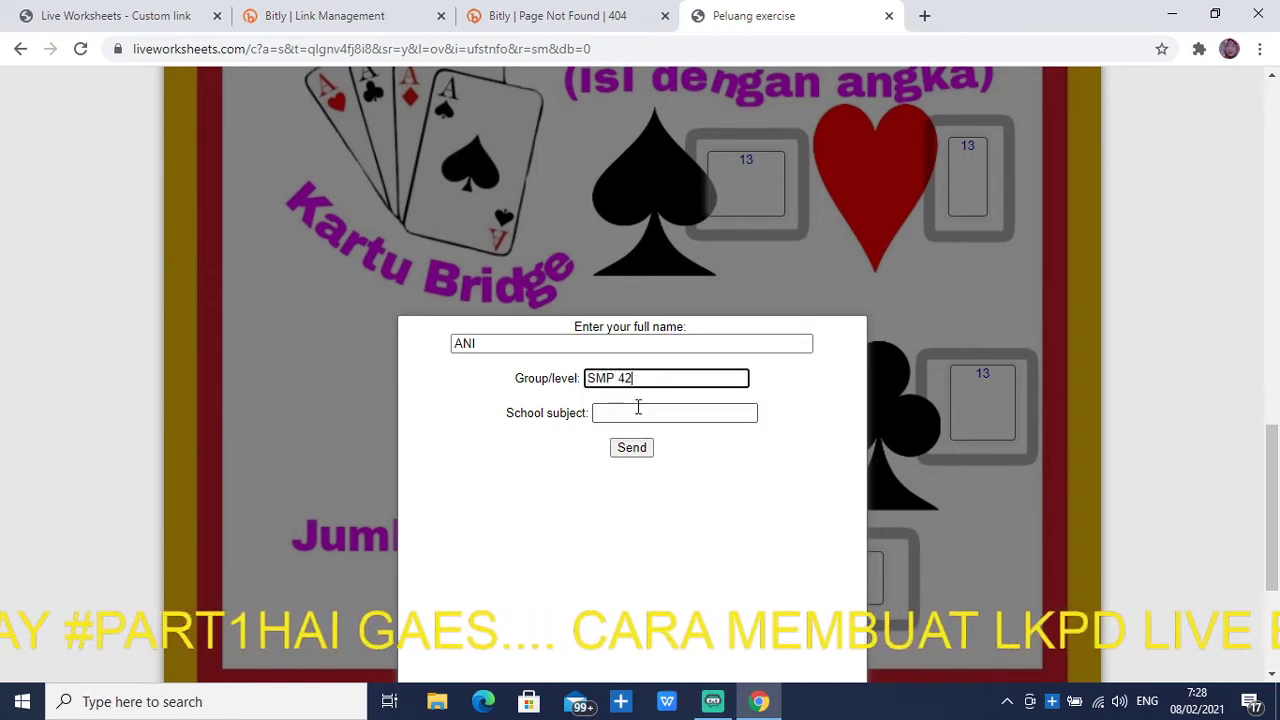
left_click(636, 413)
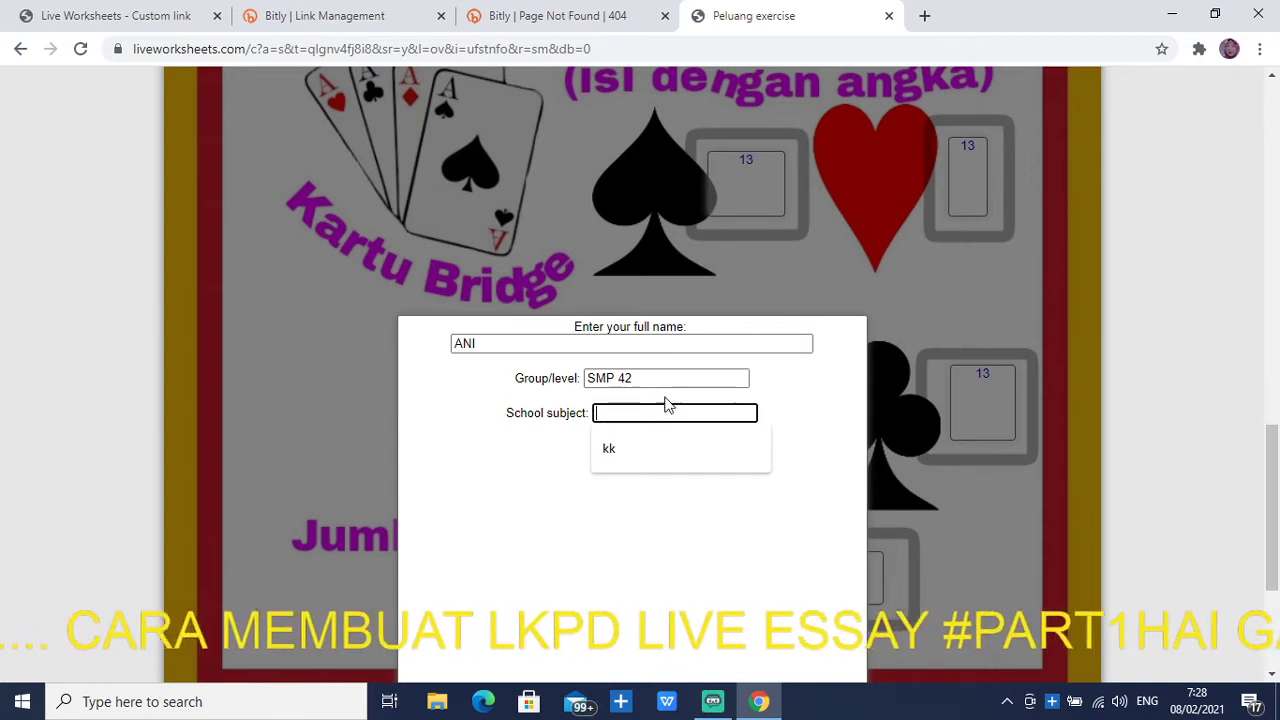
left_click(668, 380)
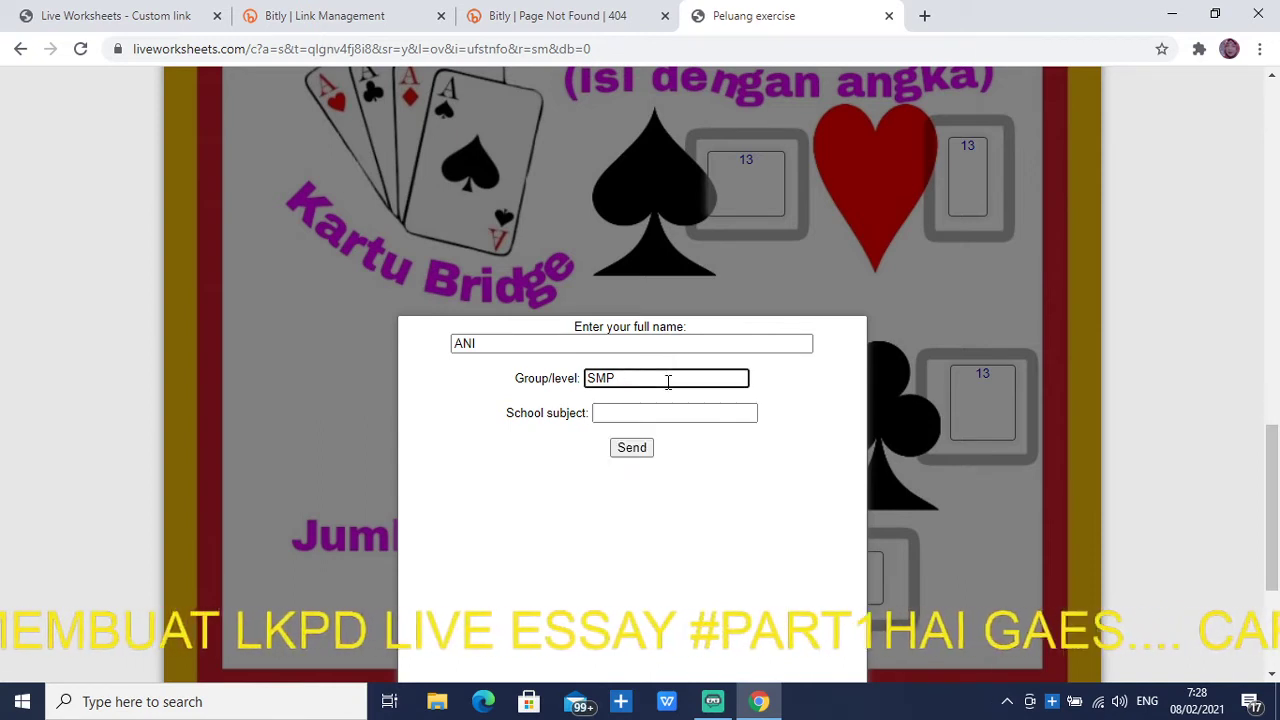
key("BackSpace")
key("BackSpace")
key("BackSpace")
type("KELA")
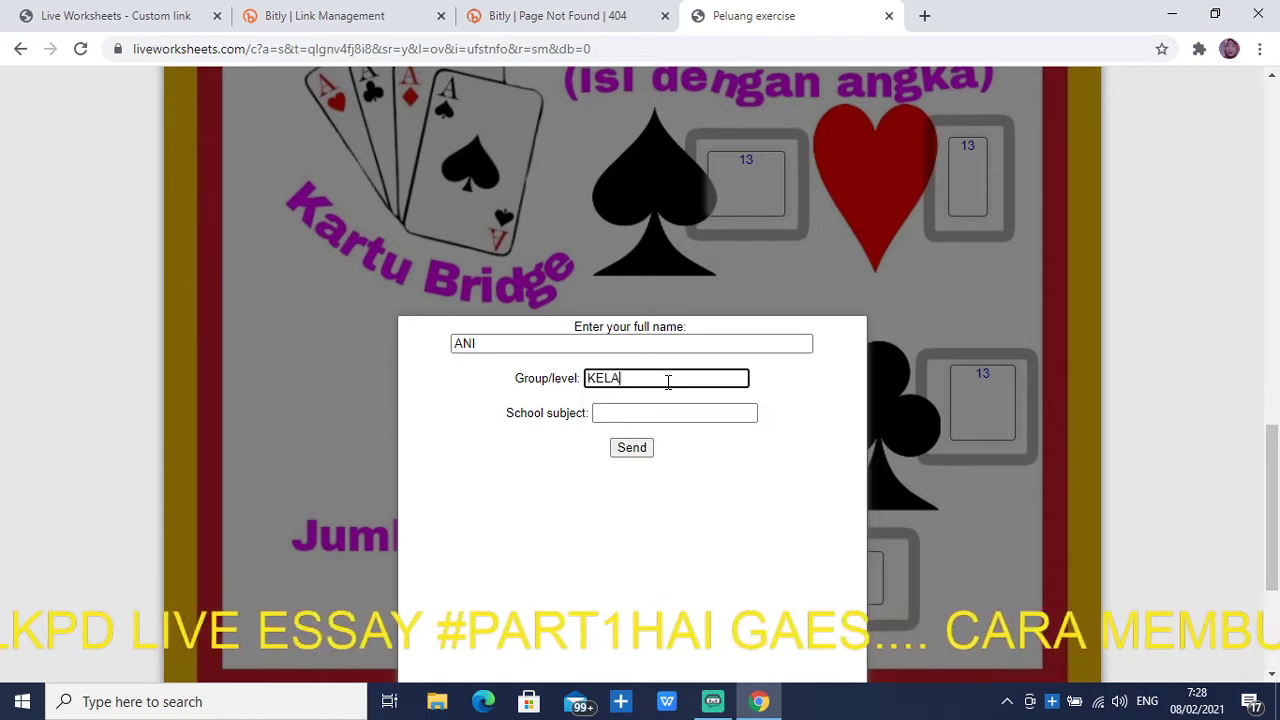
type("S 4")
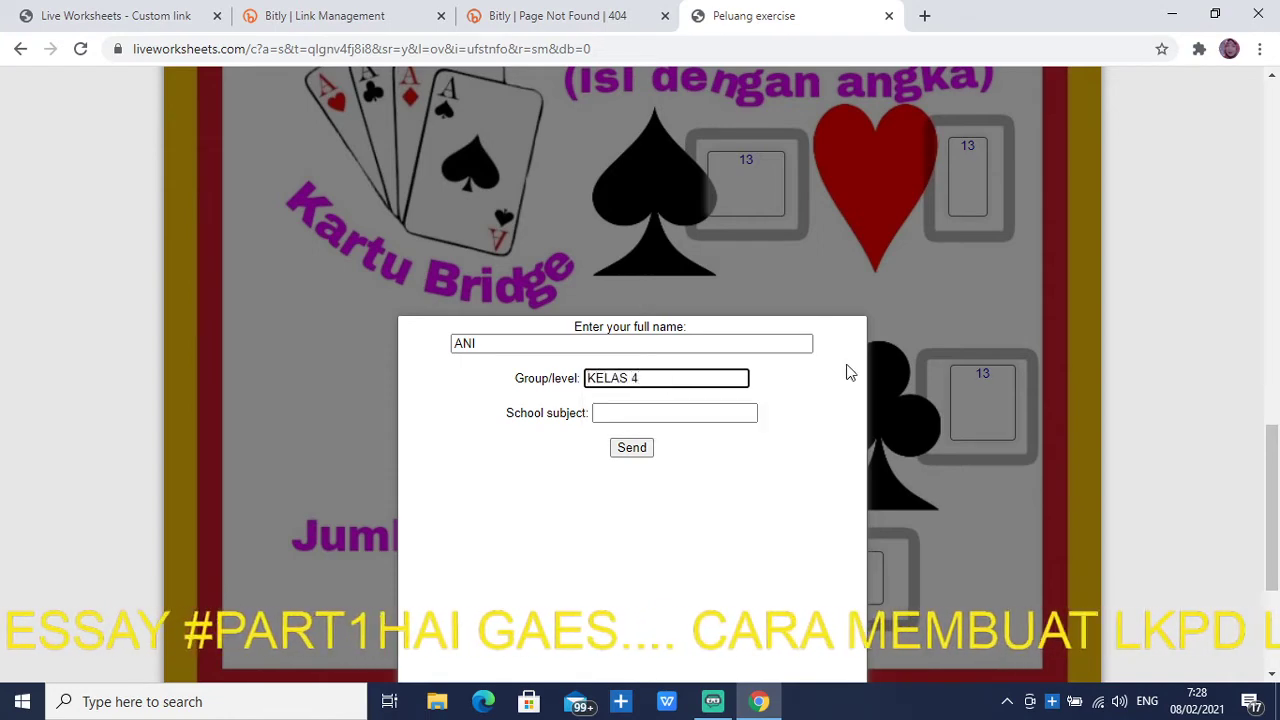
left_click(708, 420)
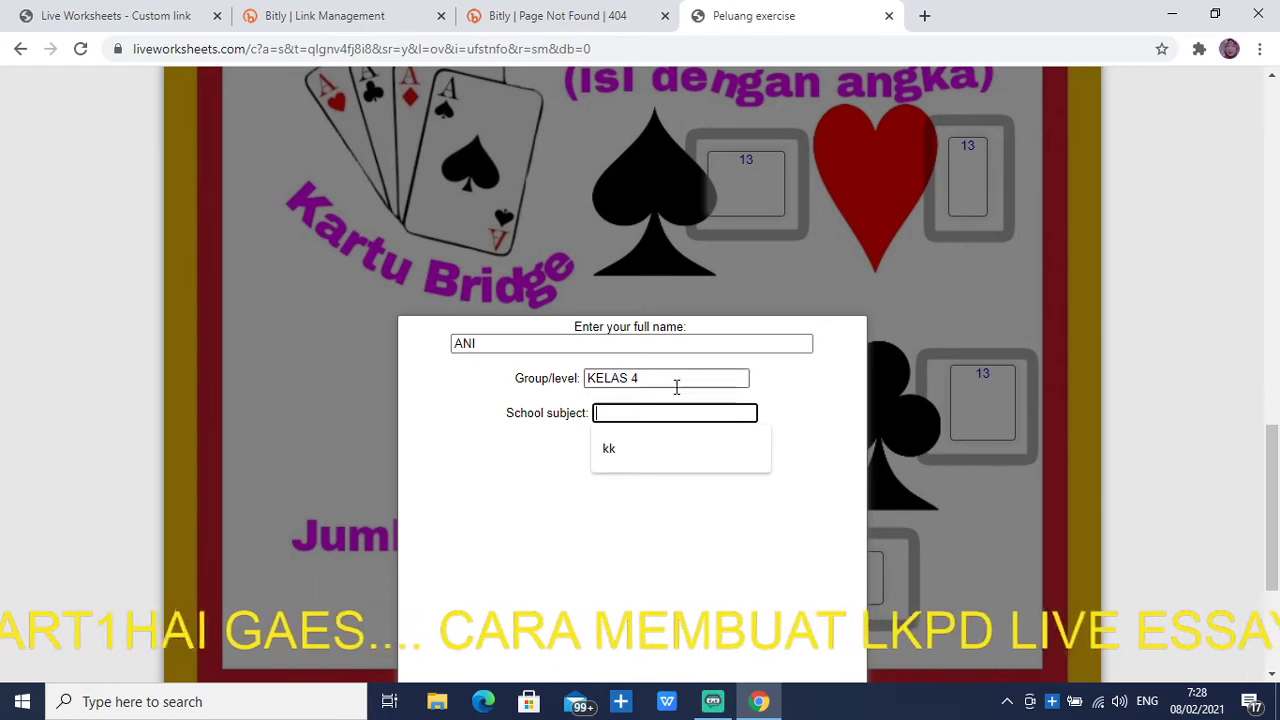
left_click(677, 385)
key("BackSpace")
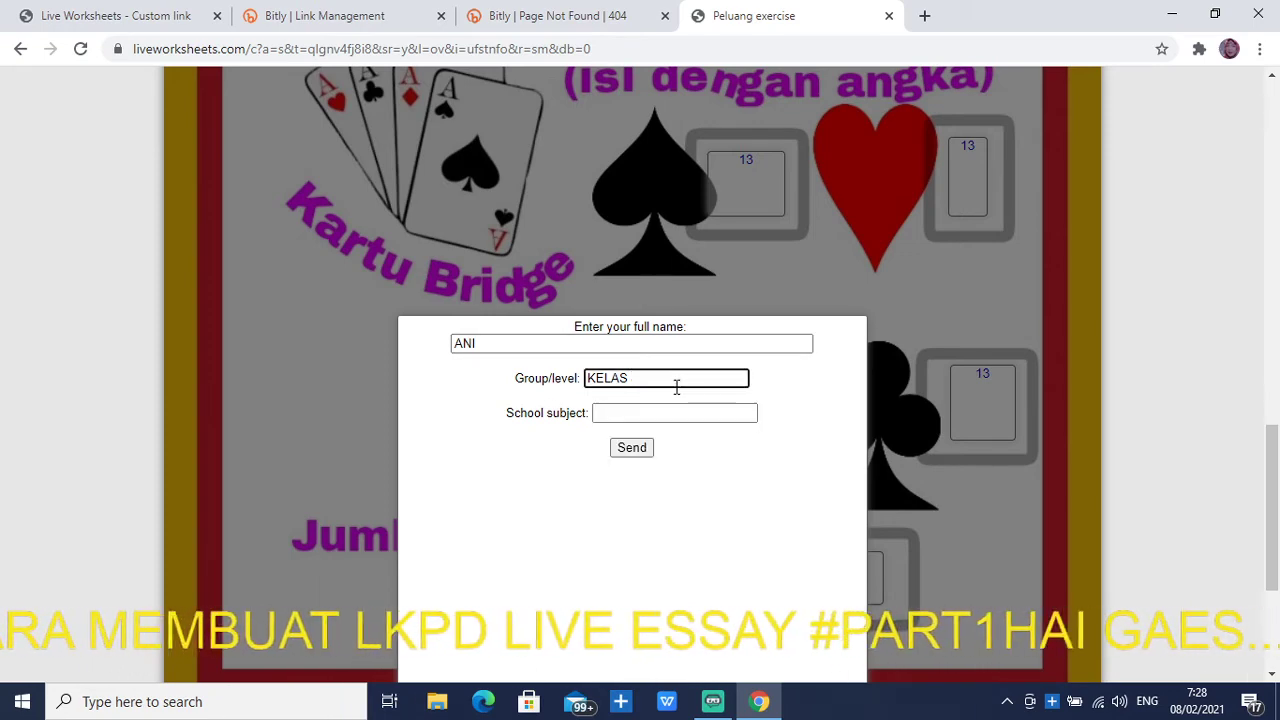
type("7")
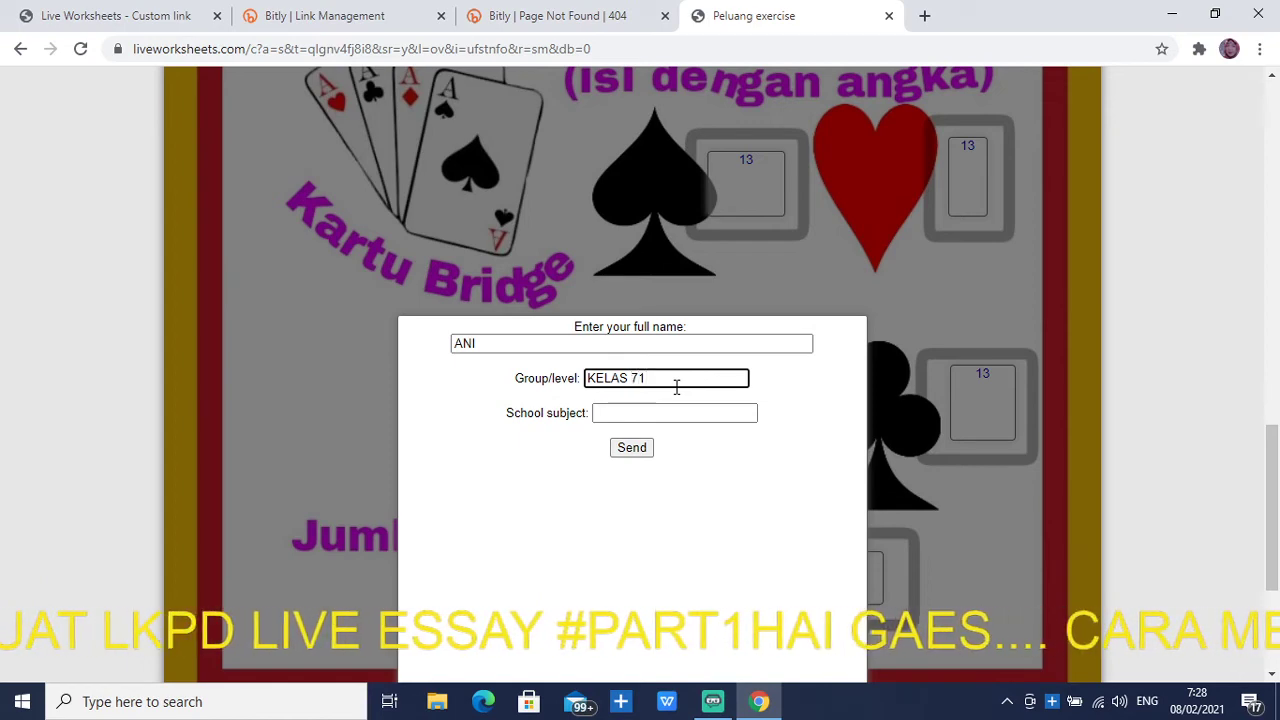
type("1")
Enter SMP BANDUNG as the school subject and send the answers
left_click(648, 411)
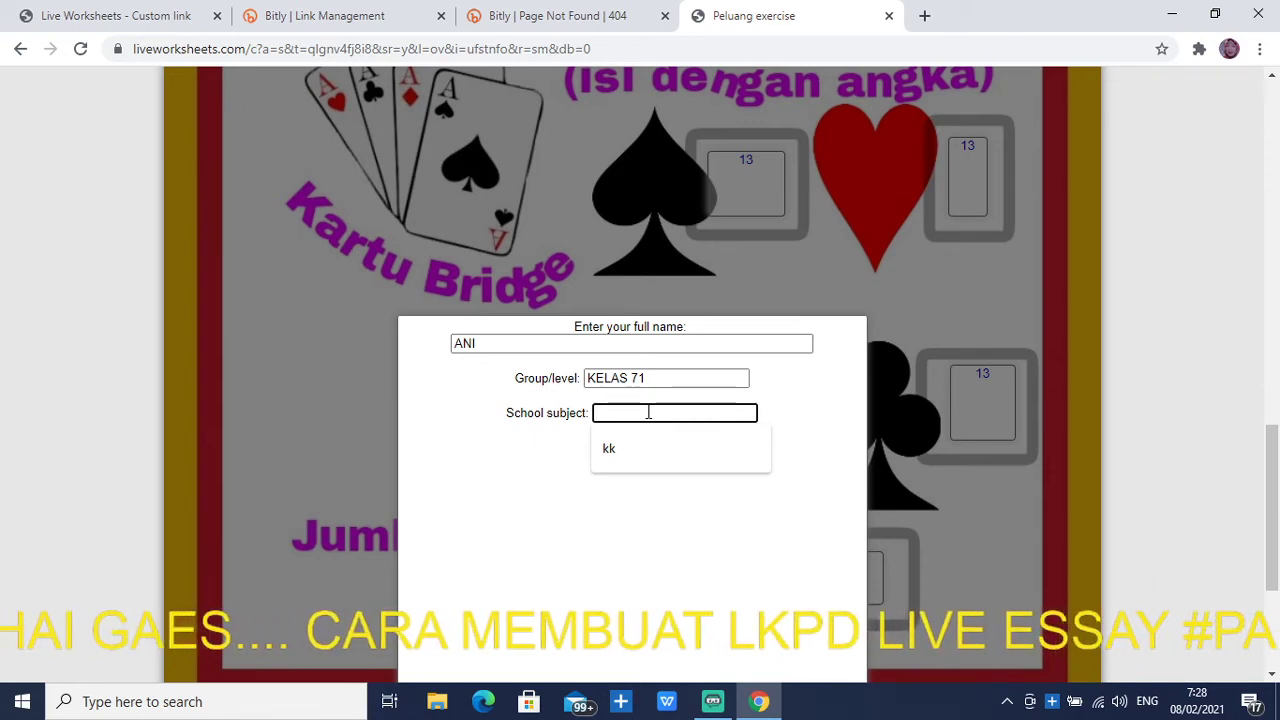
type("SMP")
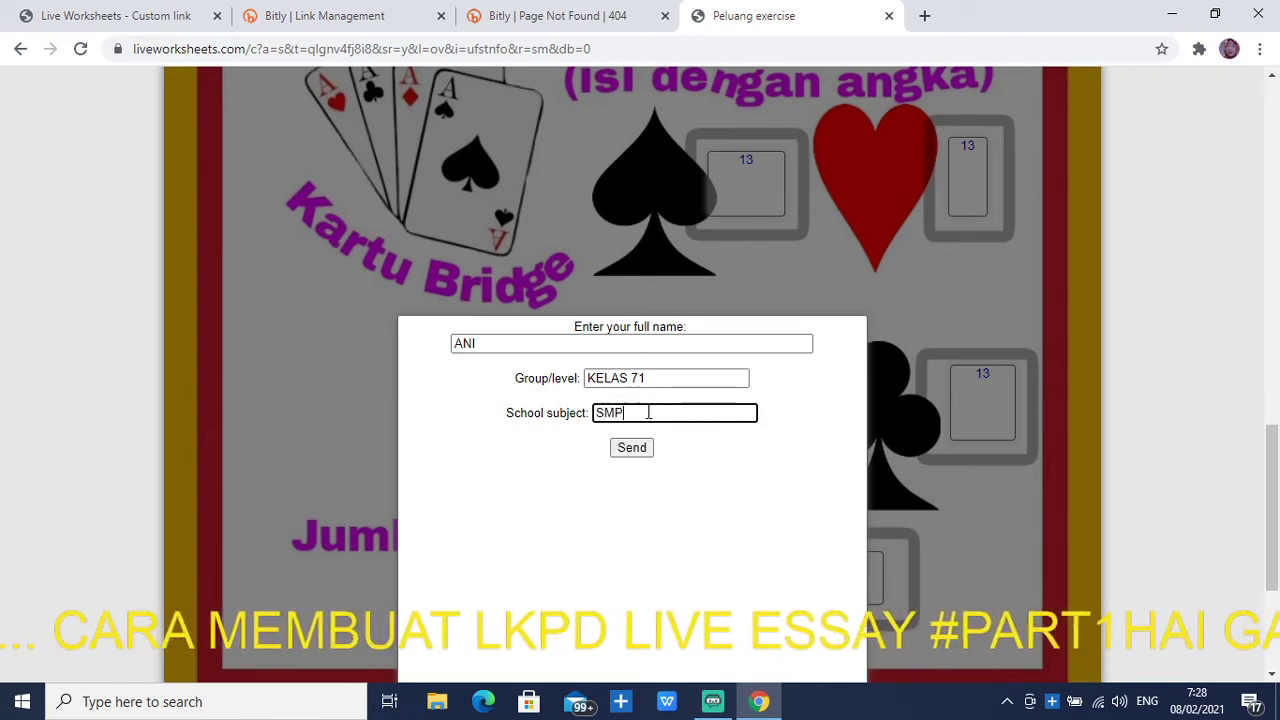
type(" BANDUNG")
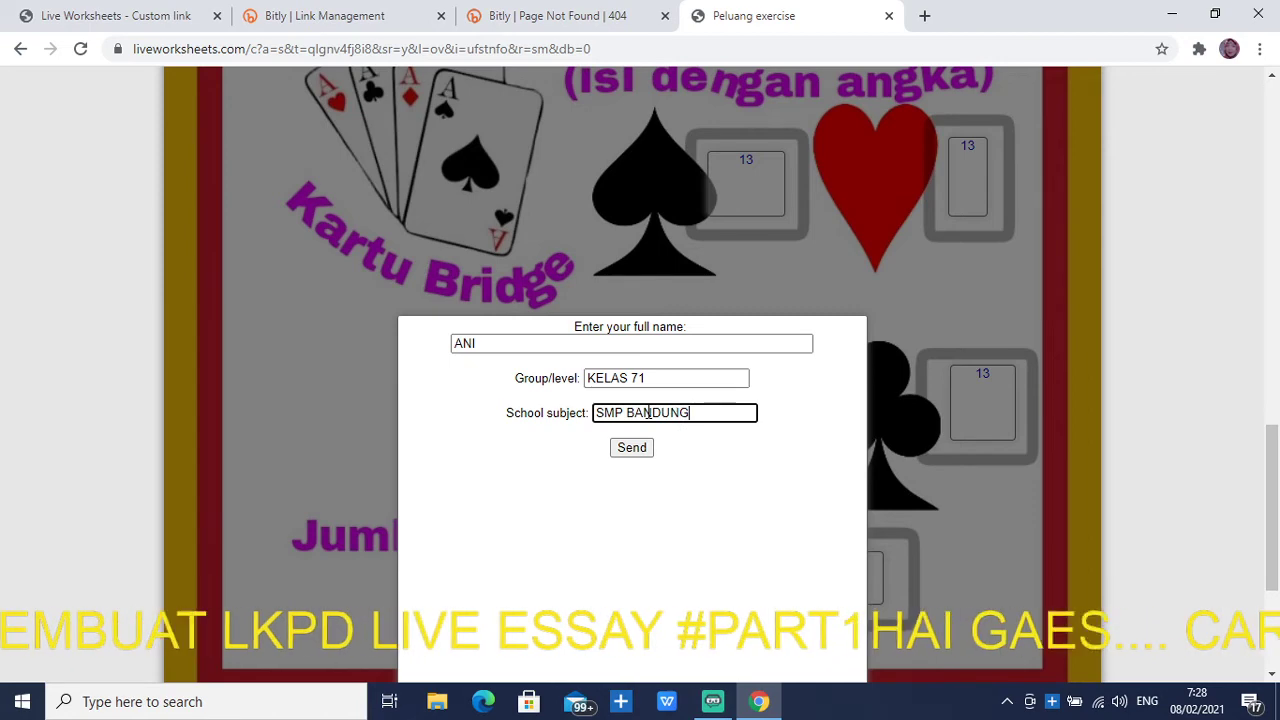
left_click(628, 458)
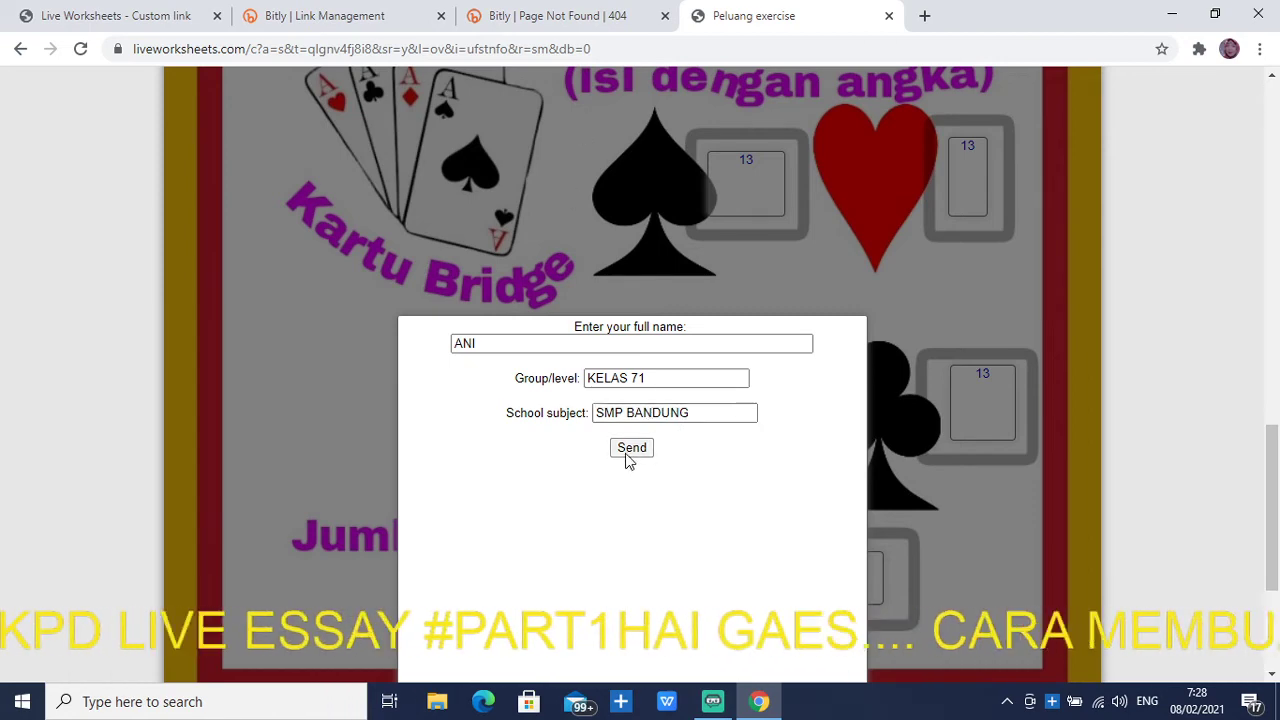
left_click(628, 458)
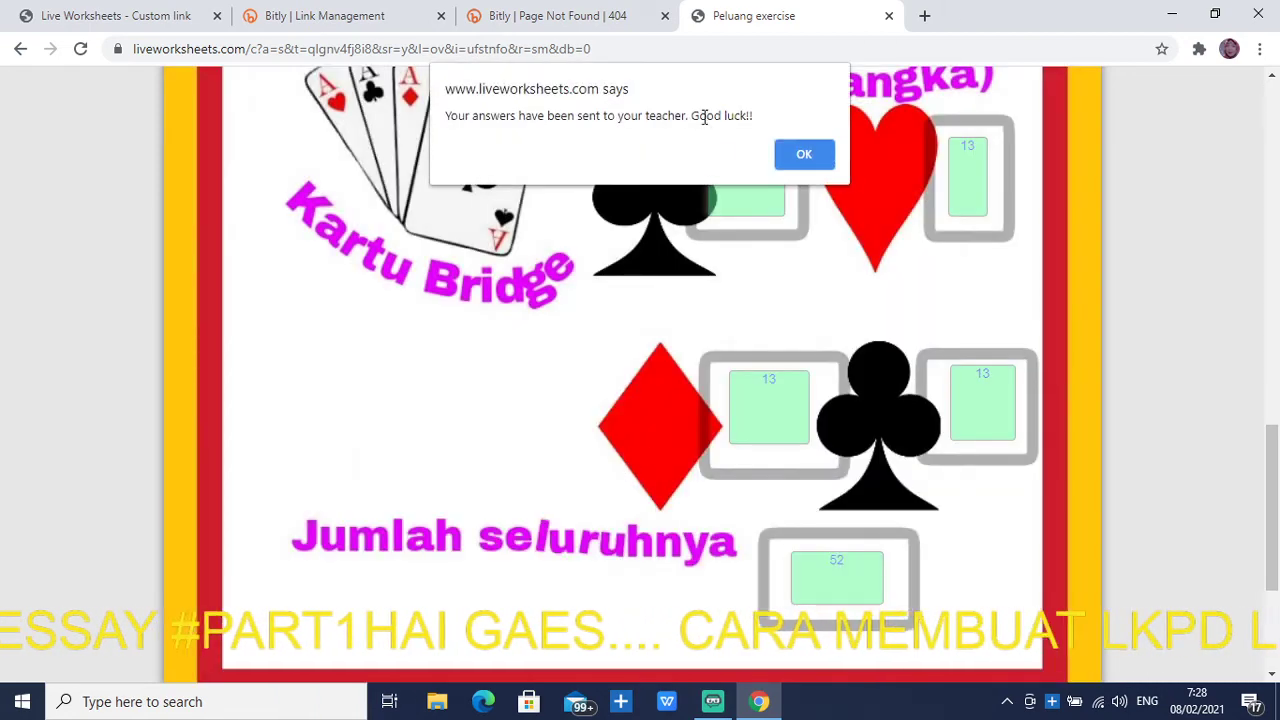
Dismiss the answers-sent alert and open My mail box to find the Peluang 10/10 result
left_click(804, 157)
scroll(637, 463, "down", 3)
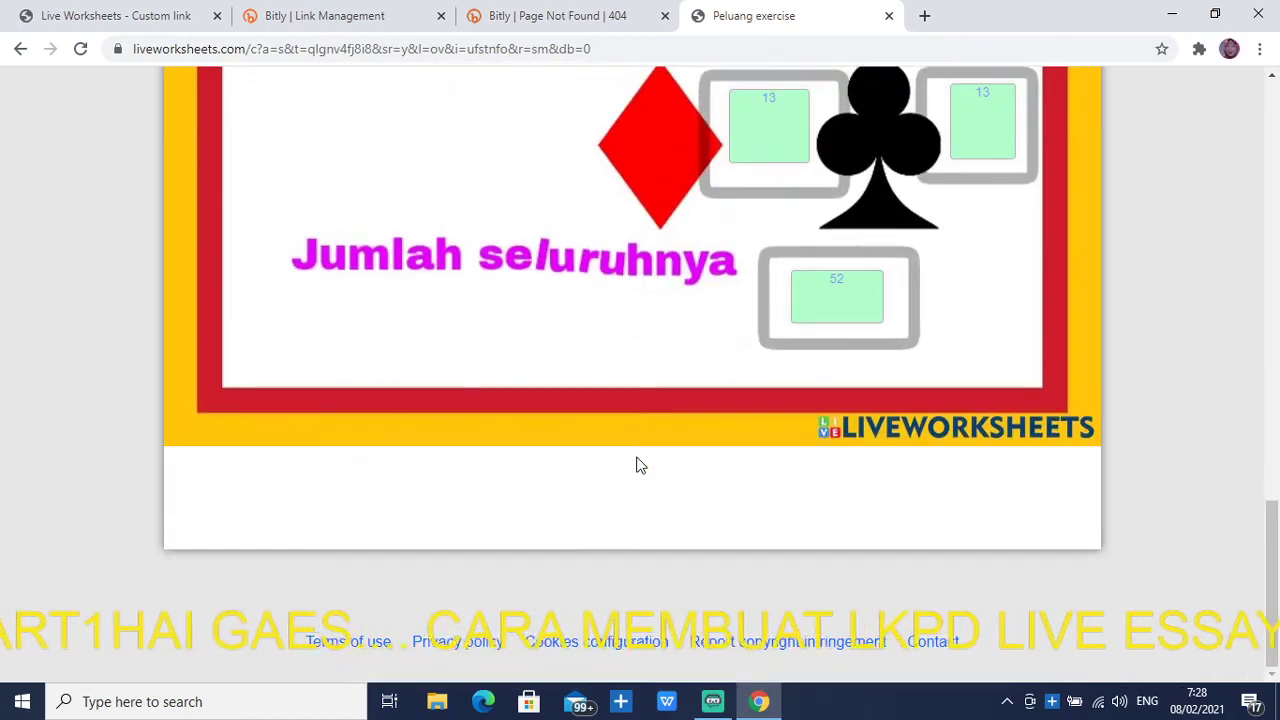
scroll(797, 486, "up", 9)
scroll(797, 486, "up", 6)
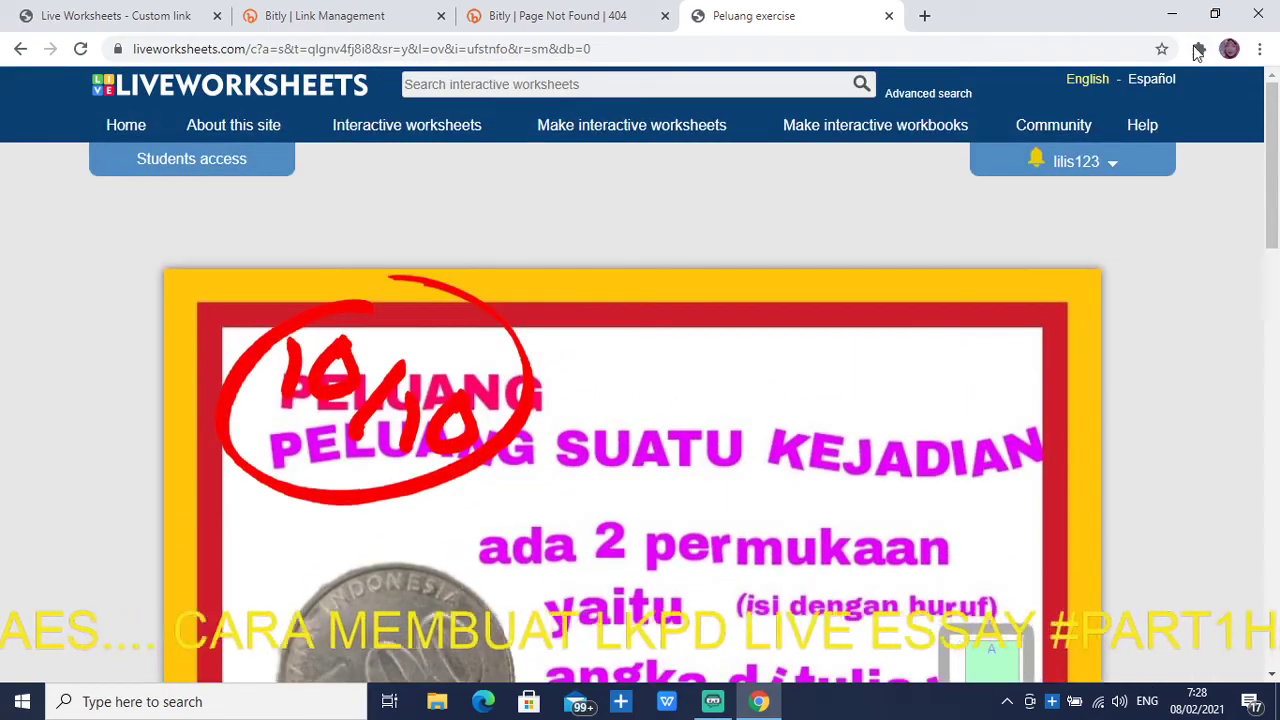
left_click(1091, 173)
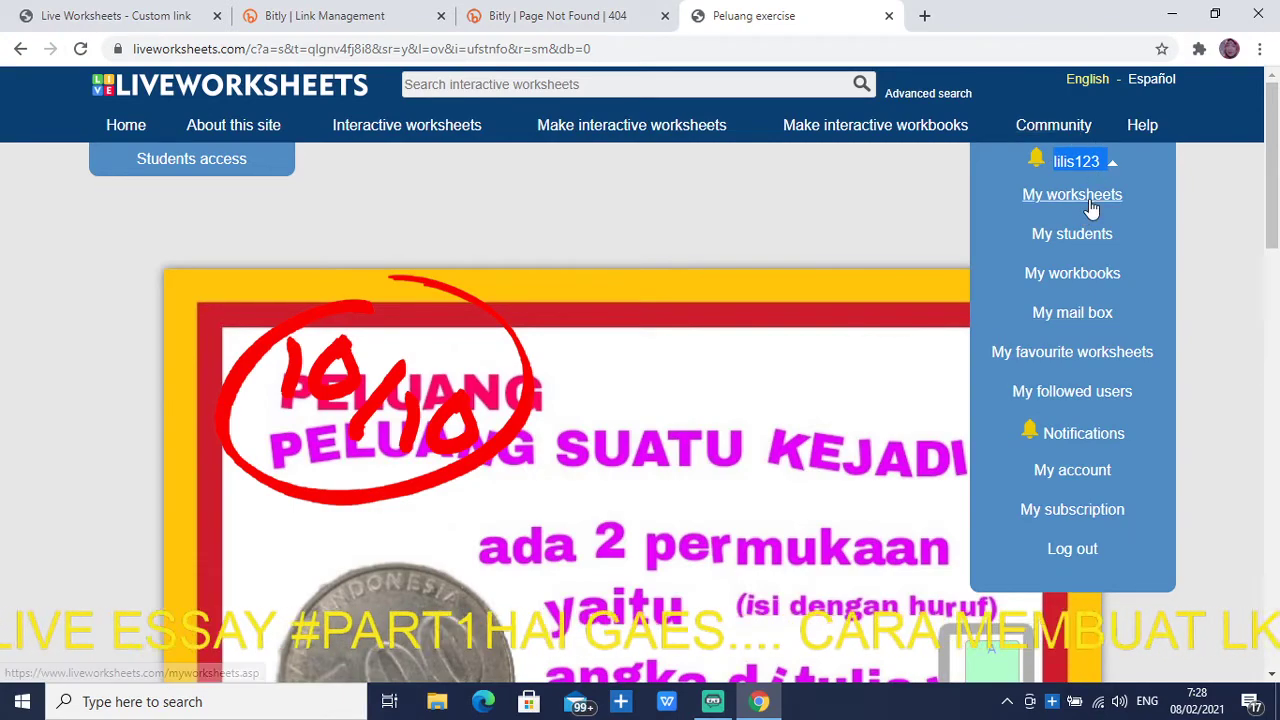
left_click(1077, 318)
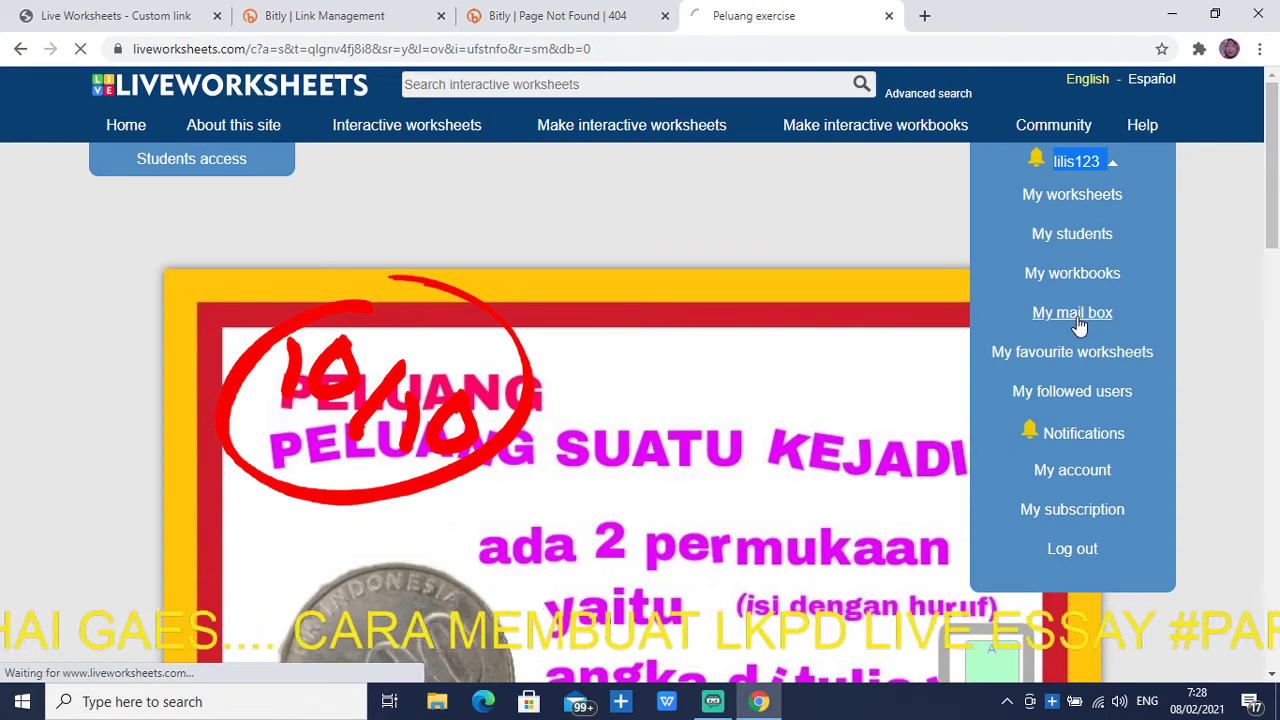
scroll(338, 402, "down", 2)
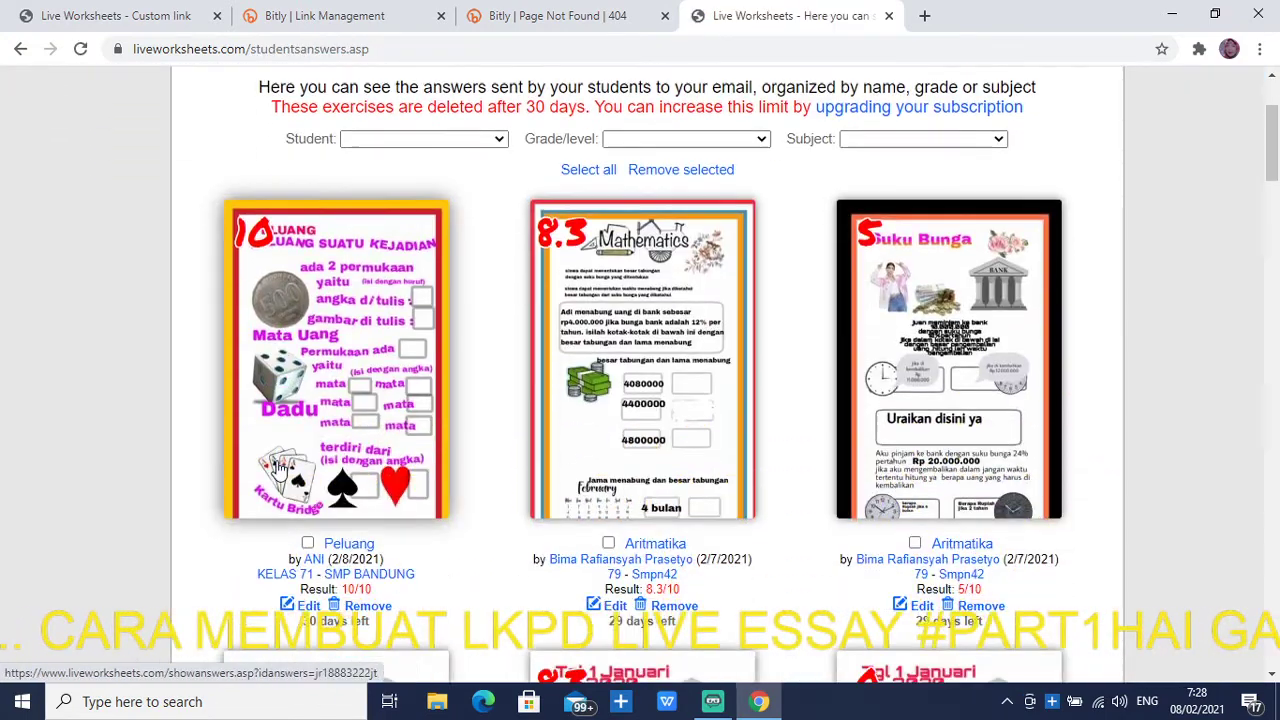